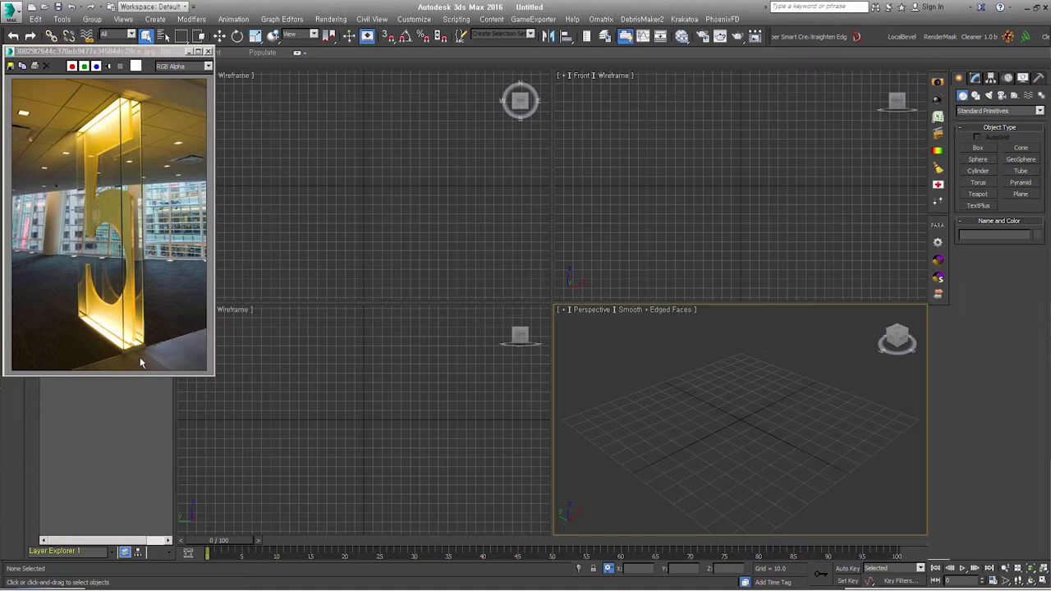
- Draw a box primitive 2400 high and frame it in all views
left_click(972, 150)
left_click_drag(688, 395, 859, 493)
left_click(791, 419)
middle_click_drag(791, 419, 773, 433)
key("Return")
key("ctrl+shift+z")
- Set the box's length to 1200 and its width to 300
double_click(1015, 315)
type("400")
key("Return")
double_click(1029, 304)
type("1000")
key("Return")
double_click(1010, 316)
type("300")
key("Return")
- Orbit the perspective view to face the box front-on and activate the lower-left viewport
mouse_move(797, 441)
middle_mouse_down("alt")
mouse_move(826, 459)
mouse_move(777, 457)
middle_mouse_up("alt")
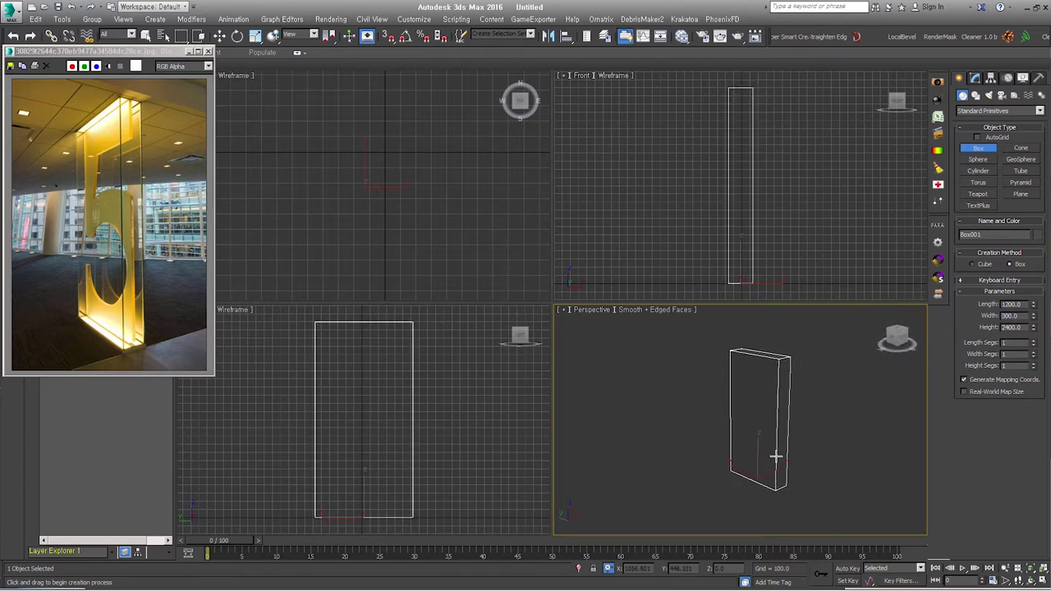
middle_click_drag(798, 406, 781, 395, "alt")
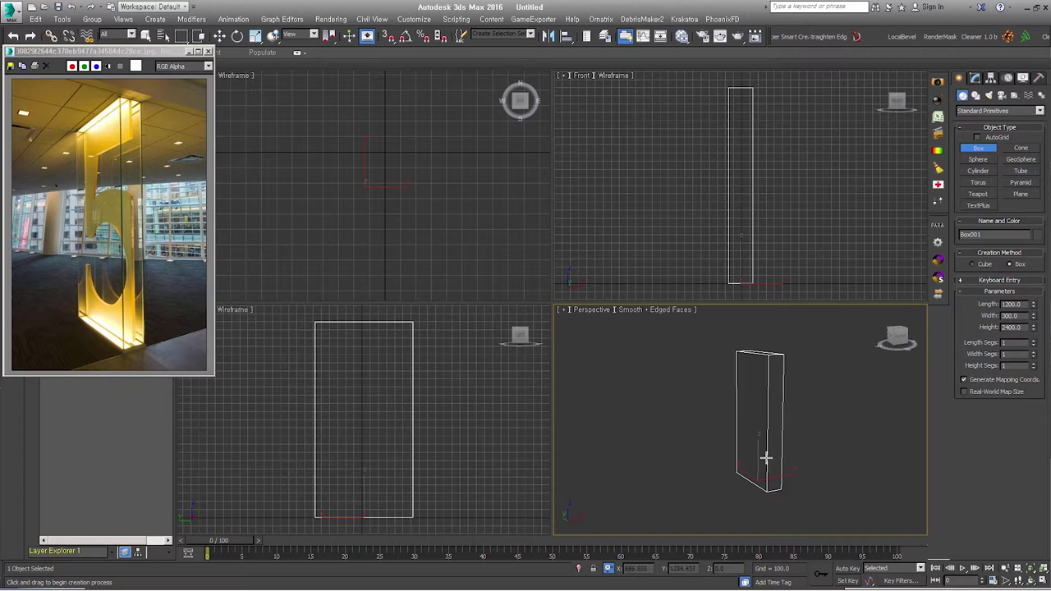
right_click(725, 249)
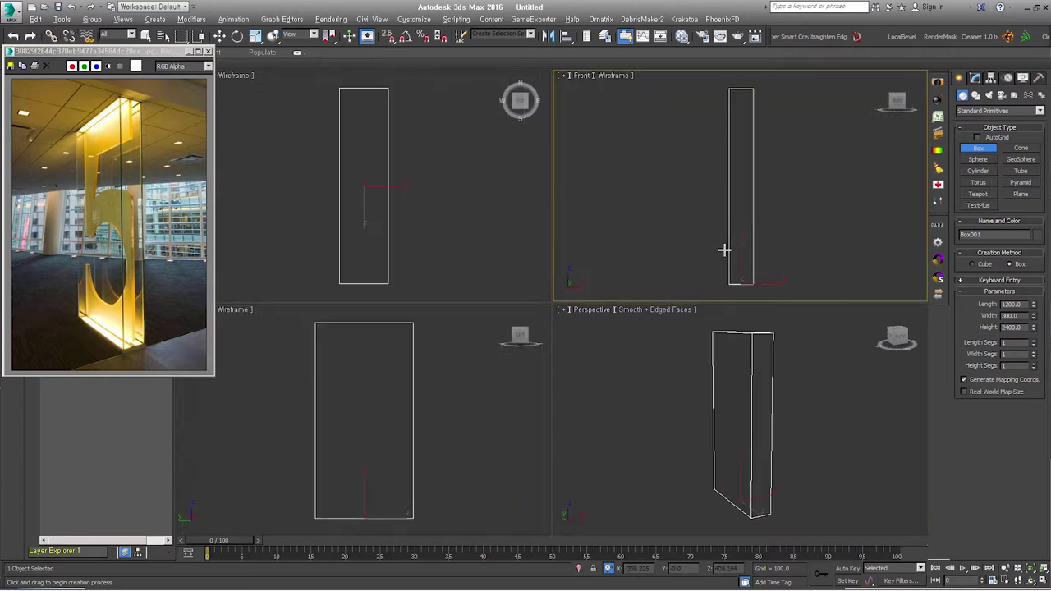
right_click(316, 397)
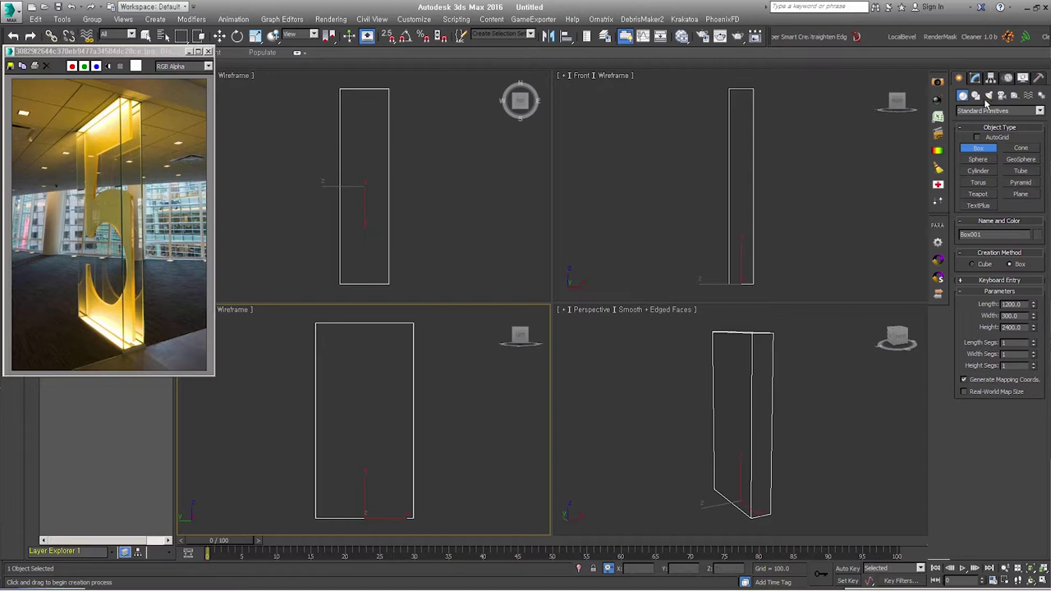
- Create a Text shape reading '5', enlarge it, and move it up onto the box
left_click(976, 96)
left_click(978, 202)
left_click(369, 427)
left_click_drag(986, 364, 913, 370)
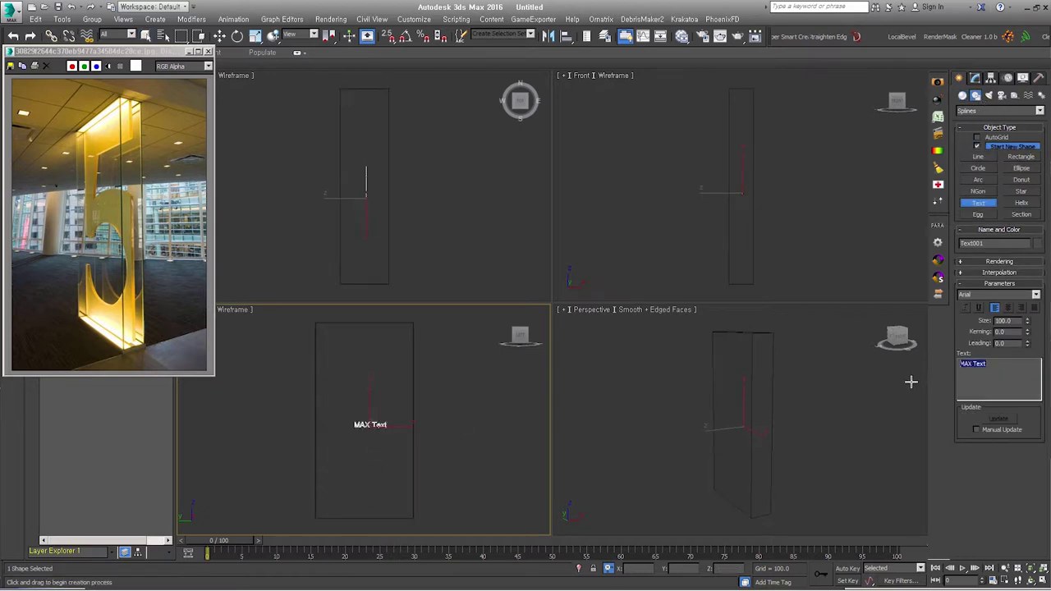
type("5")
left_click_drag(1027, 320, 1028, 246)
left_click_drag(1027, 320, 1028, 279)
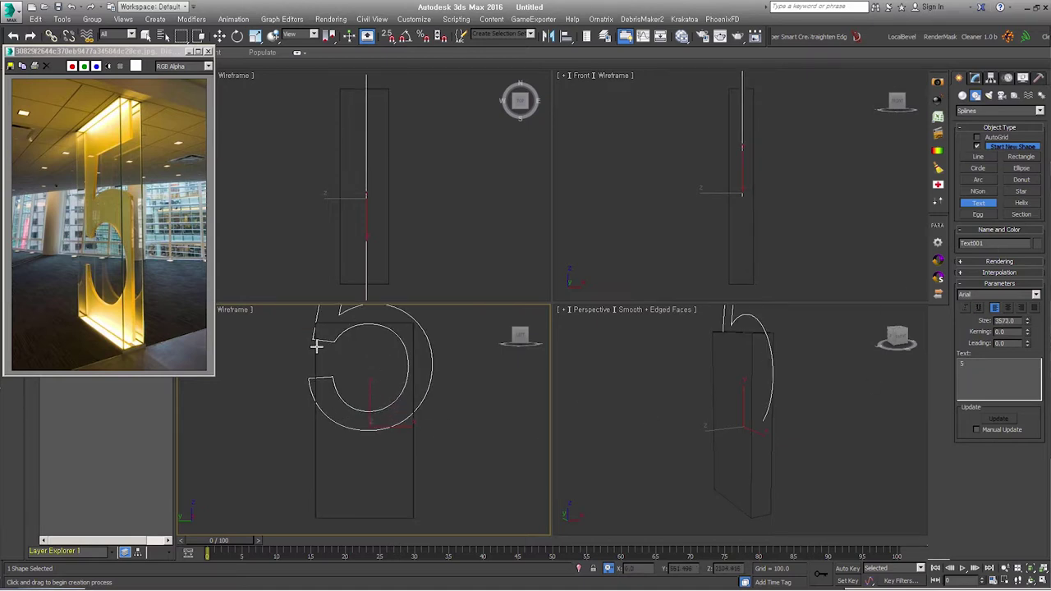
right_click(374, 359)
left_click(410, 362)
left_click_drag(369, 508, 369, 482)
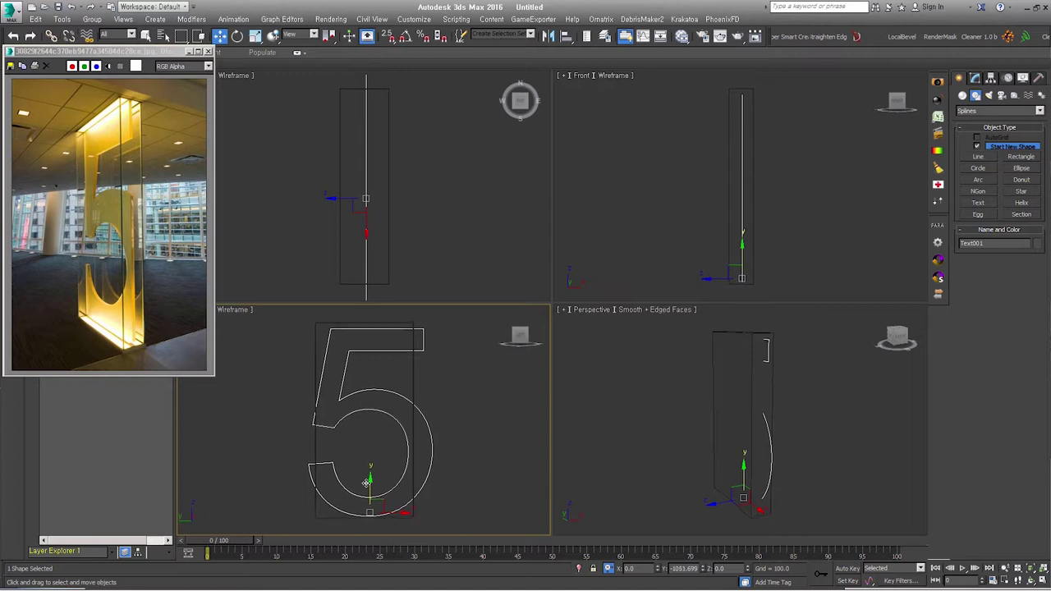
- Set the 5's font to Arial Bold and its size to about 4010
left_click(975, 78)
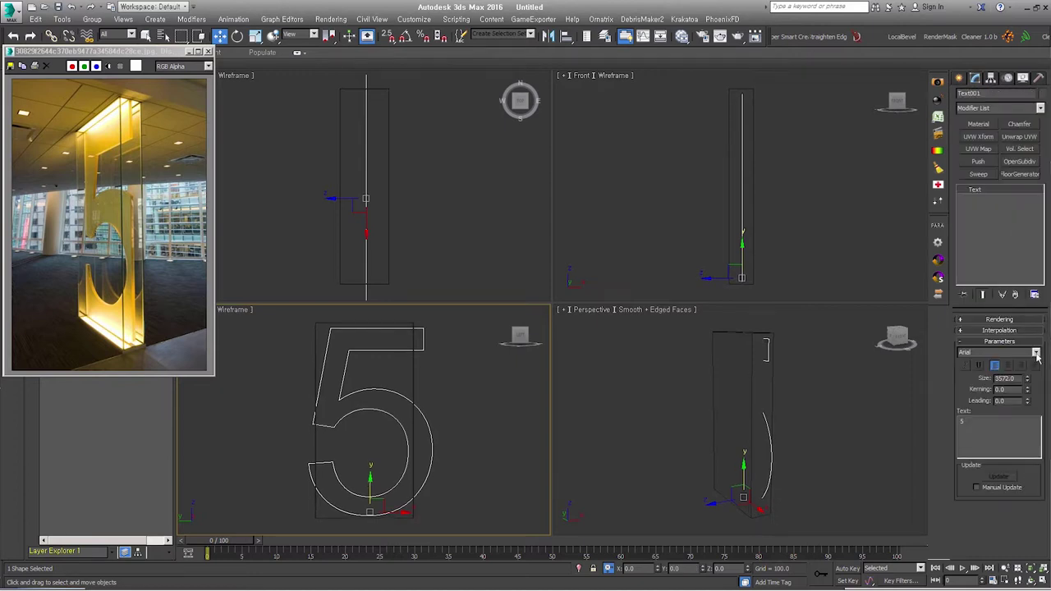
left_click(1036, 352)
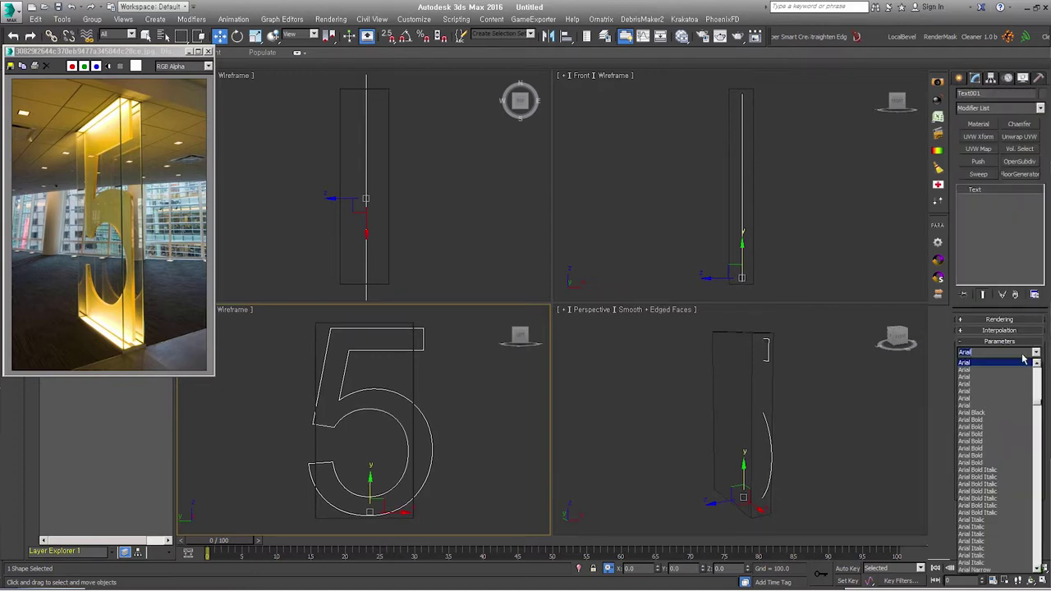
left_click(1002, 420)
left_click_drag(1028, 381, 1028, 376)
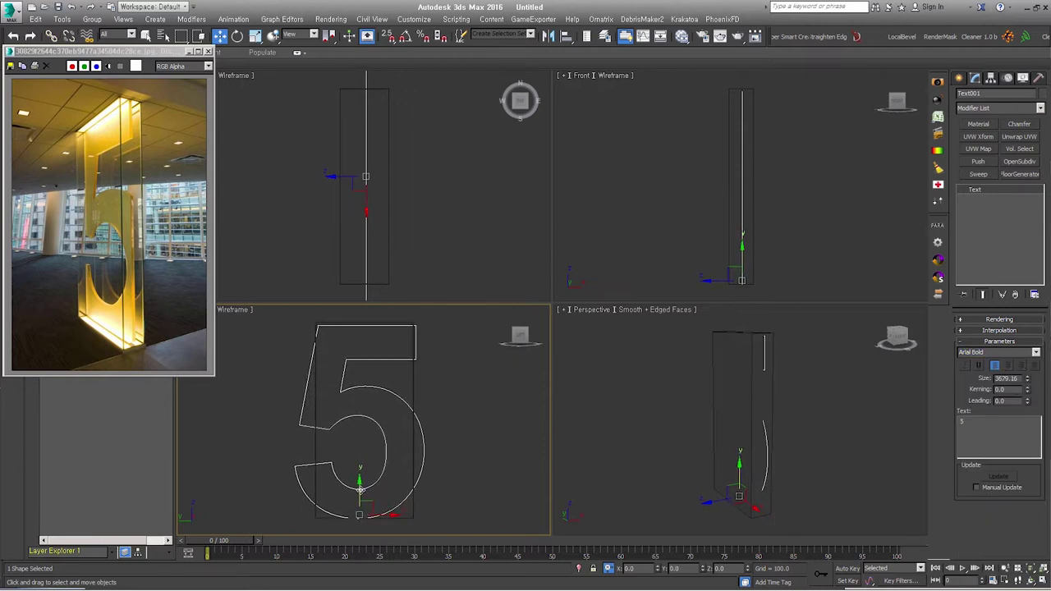
left_click_drag(1028, 380, 1028, 362)
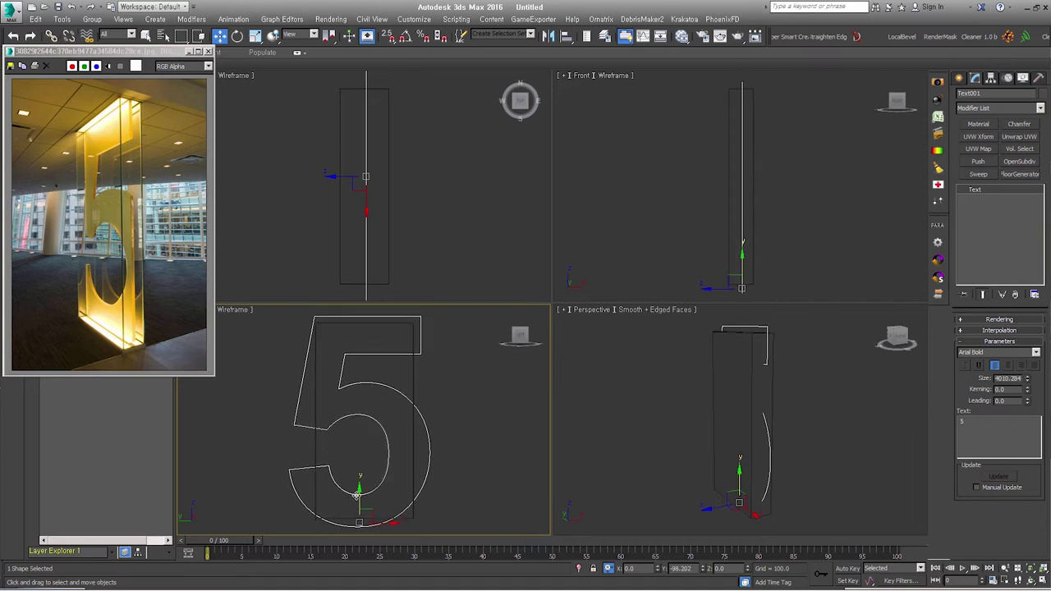
left_click(412, 465)
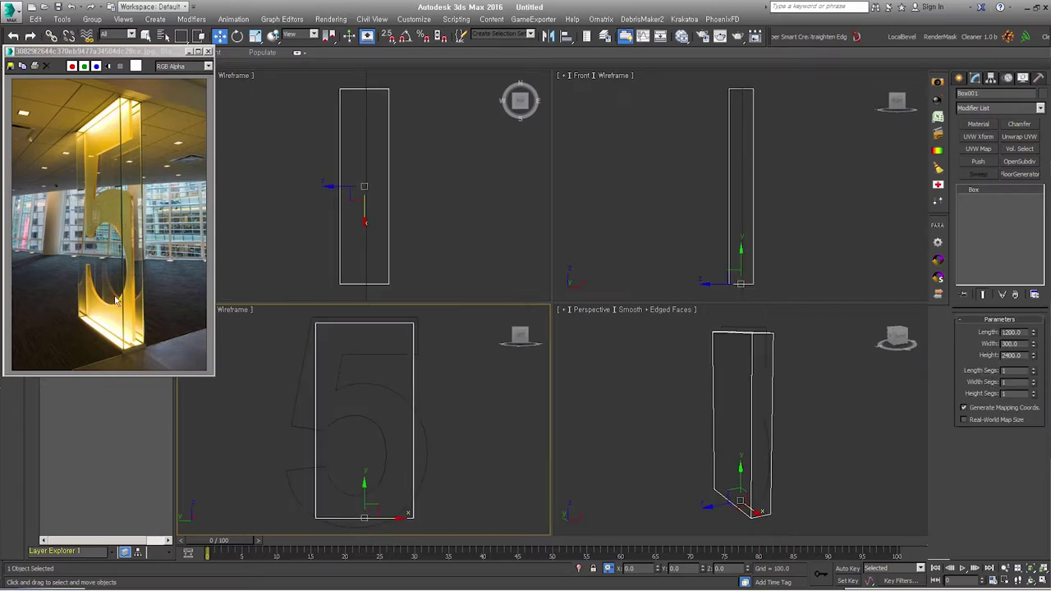
- Non-uniformly scale the 5 wider to fit the box and reposition it over the face
left_click(344, 387)
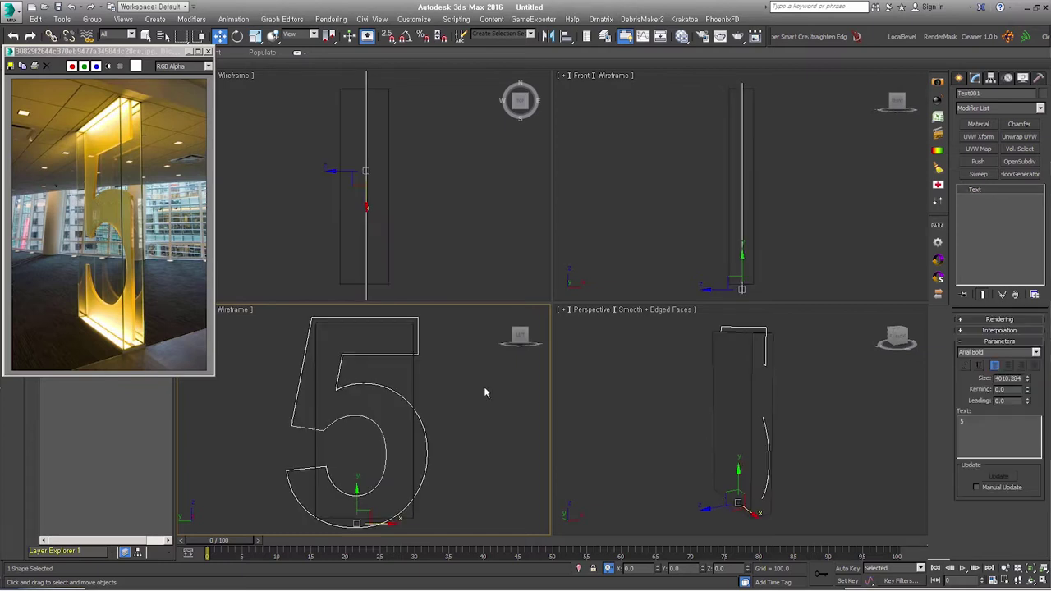
right_click(380, 453)
left_click(394, 387)
left_click_drag(395, 526, 399, 527)
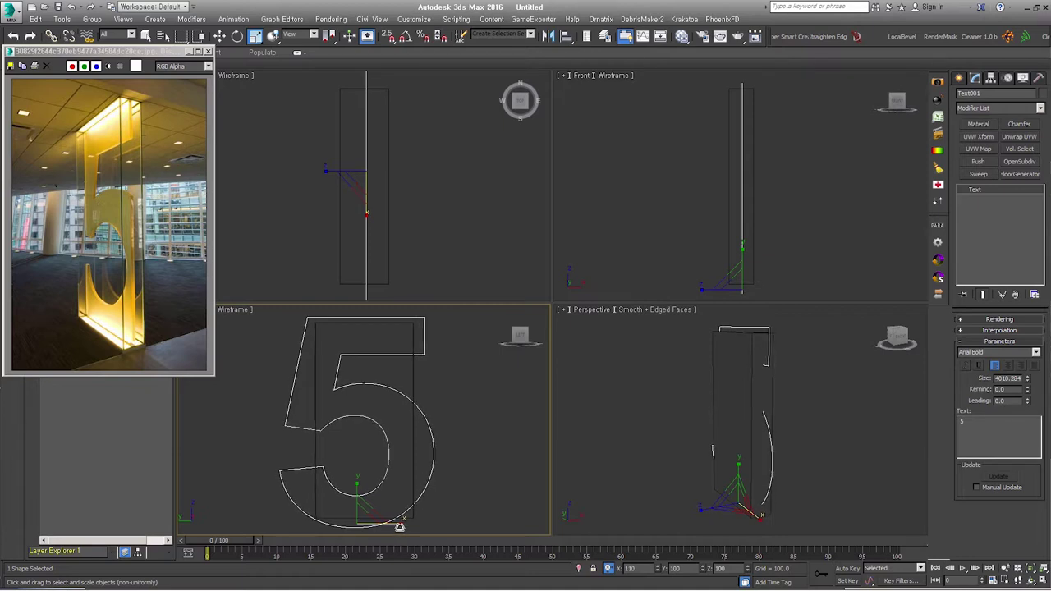
right_click(387, 446)
left_click(378, 371)
middle_click_drag(374, 466, 383, 454)
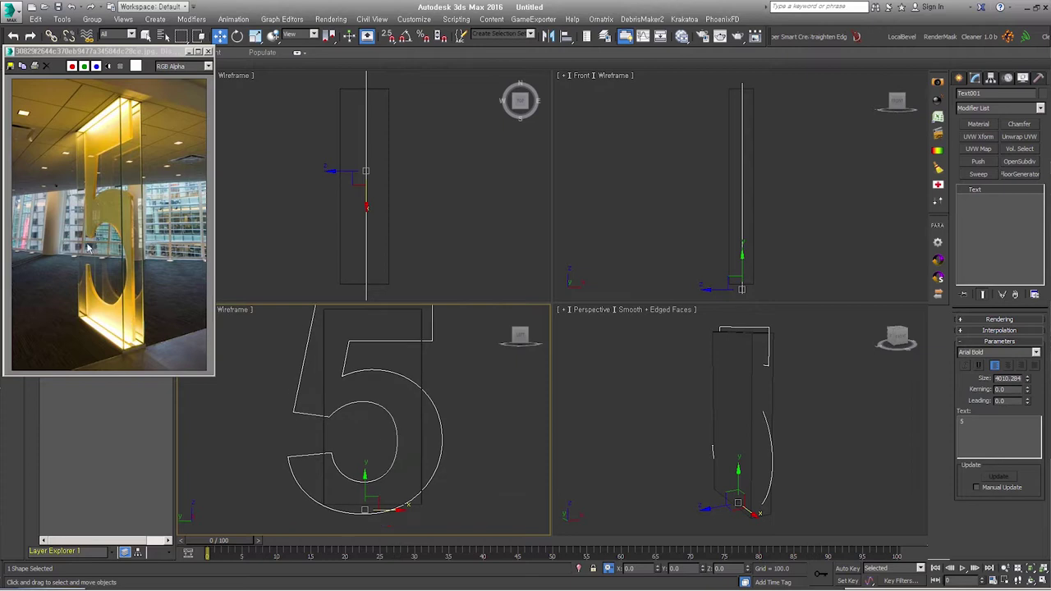
middle_click_drag(448, 461, 437, 455)
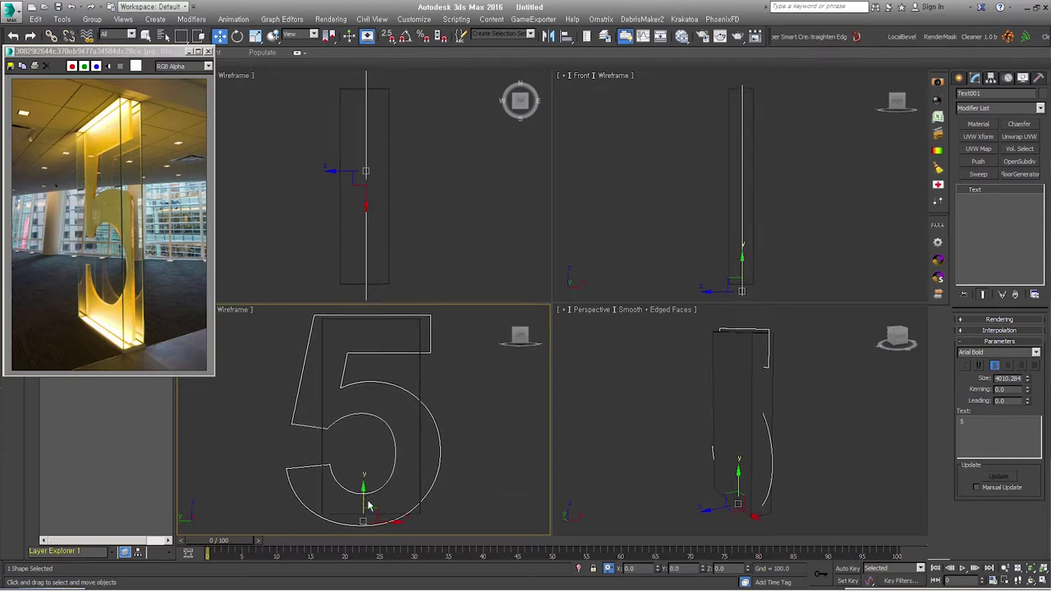
- Convert the 5 to an Editable Spline and show its vertices
key("ctrl+e")
left_click(964, 190)
middle_click_drag(389, 453, 395, 426)
scroll(440, 410, "down", 2)
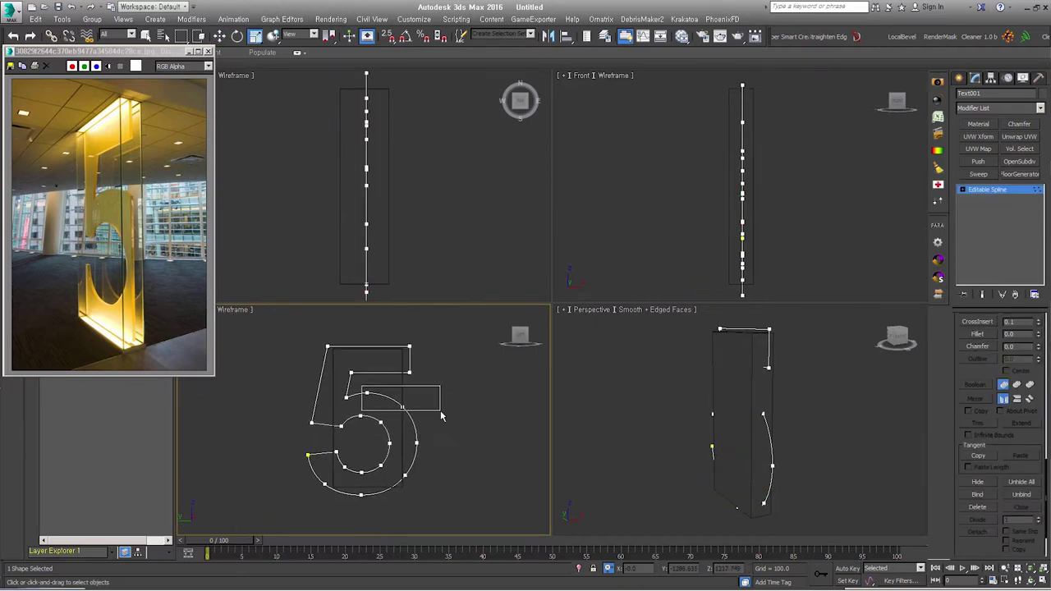
key("ctrl+z")
middle_click_drag(435, 475, 419, 473)
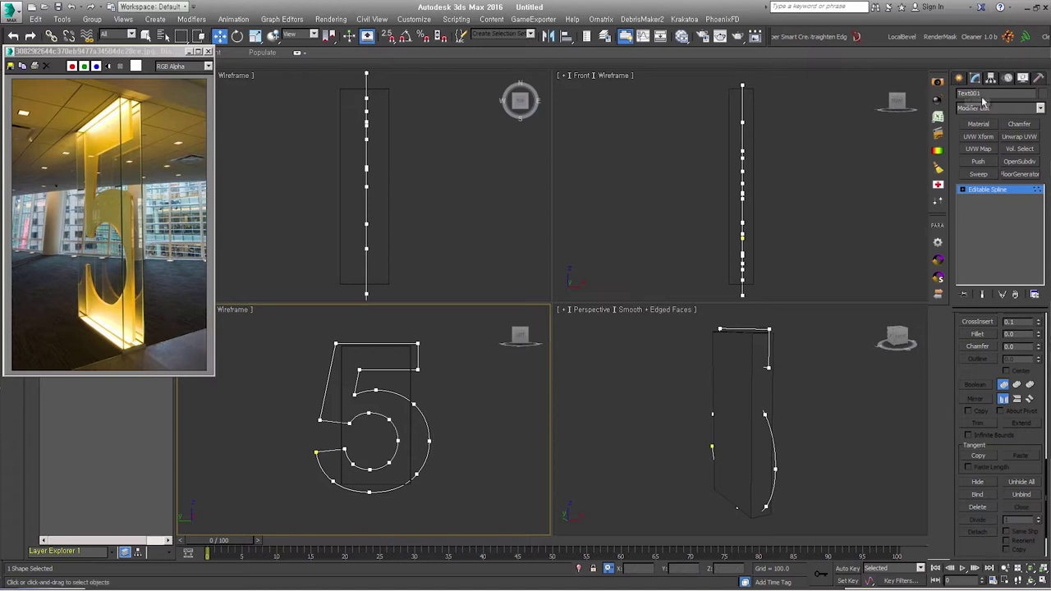
- Draw a closed rectangular Line spline along the box face's corners
left_click(959, 78)
left_click(976, 157)
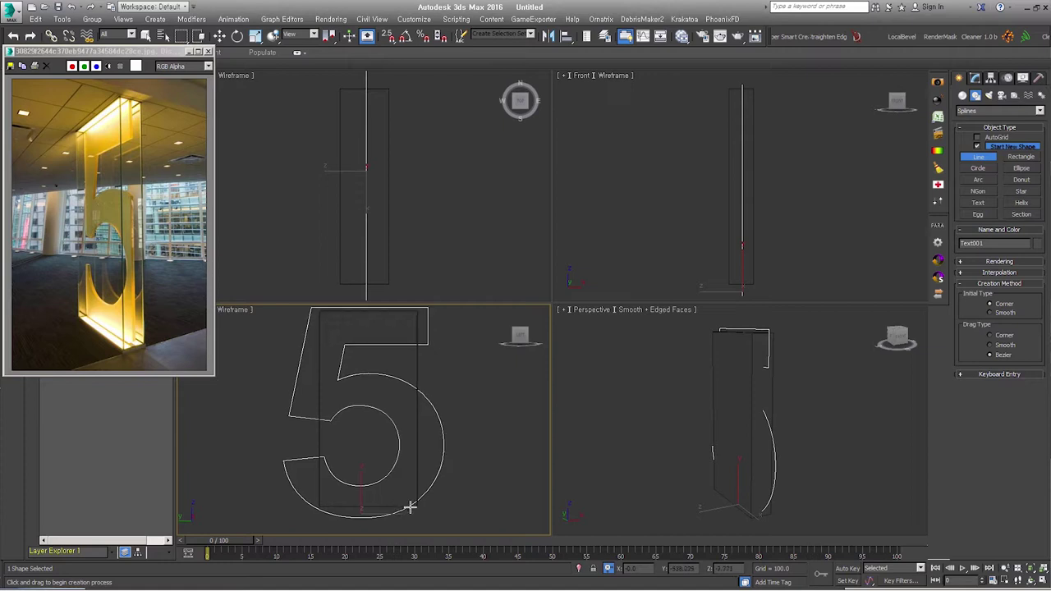
left_click(415, 504)
left_click(415, 313)
left_click(324, 313)
left_click(321, 504)
left_click(415, 504)
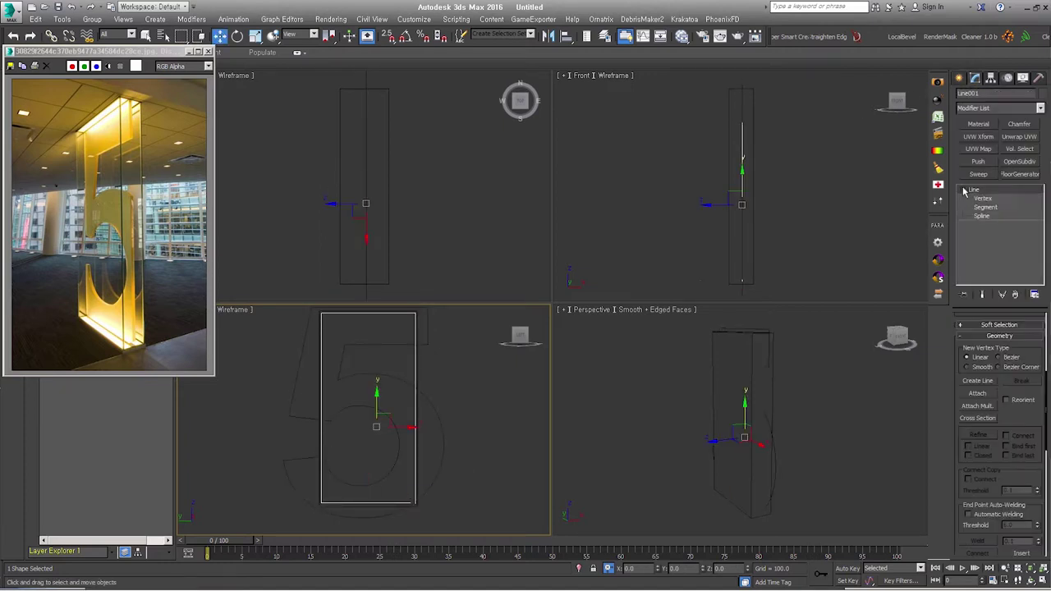
scroll(345, 439, "up", 2)
scroll(339, 421, "up", 2)
scroll(424, 512, "down", 2)
scroll(367, 484, "down", 3)
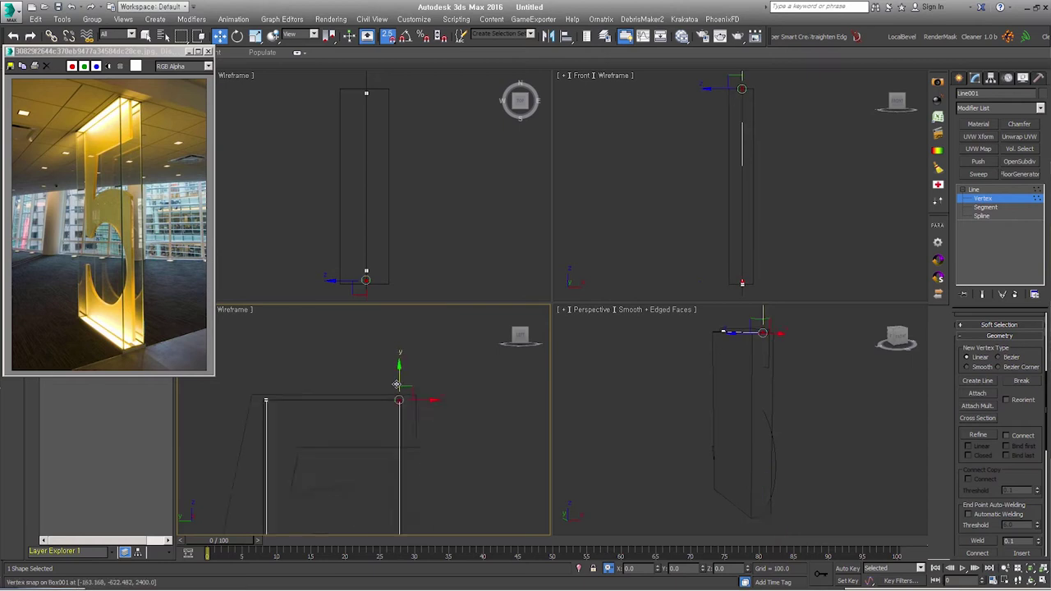
- At Spline level, attach the 5 shape to the rectangle outline
left_click(983, 216)
scroll(989, 339, "down", 5)
scroll(989, 369, "up", 5)
left_click(978, 337)
left_click(386, 444)
key("z")
scroll(370, 410, "down", 3)
scroll(989, 411, "down", 5)
left_click_drag(353, 361, 482, 460)
mouse_move(482, 460)
middle_mouse_down("alt")
mouse_move(509, 470)
mouse_move(466, 491)
middle_mouse_up("alt")
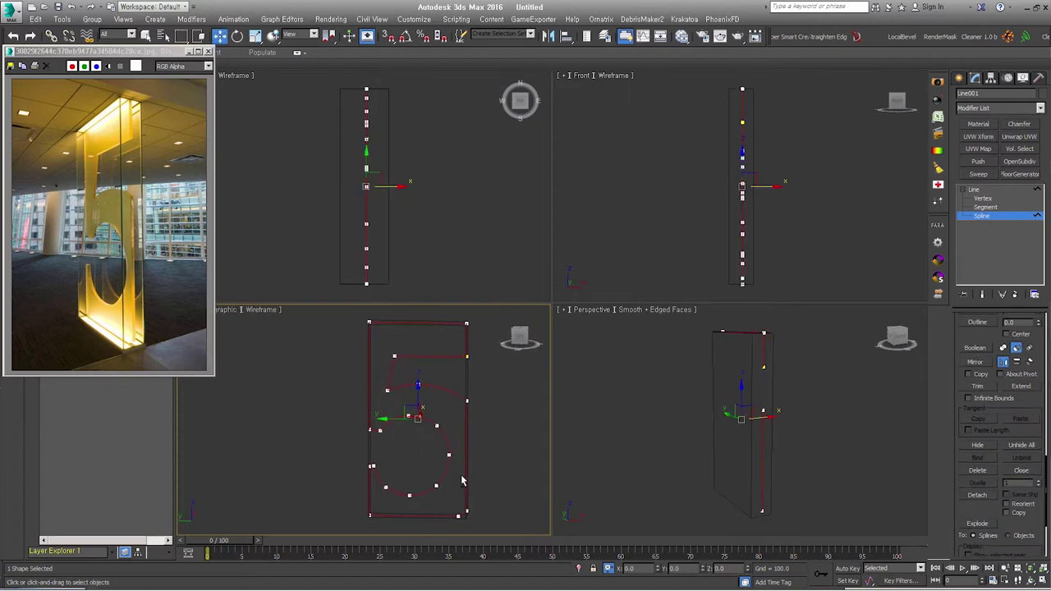
key("3")
left_click(466, 378)
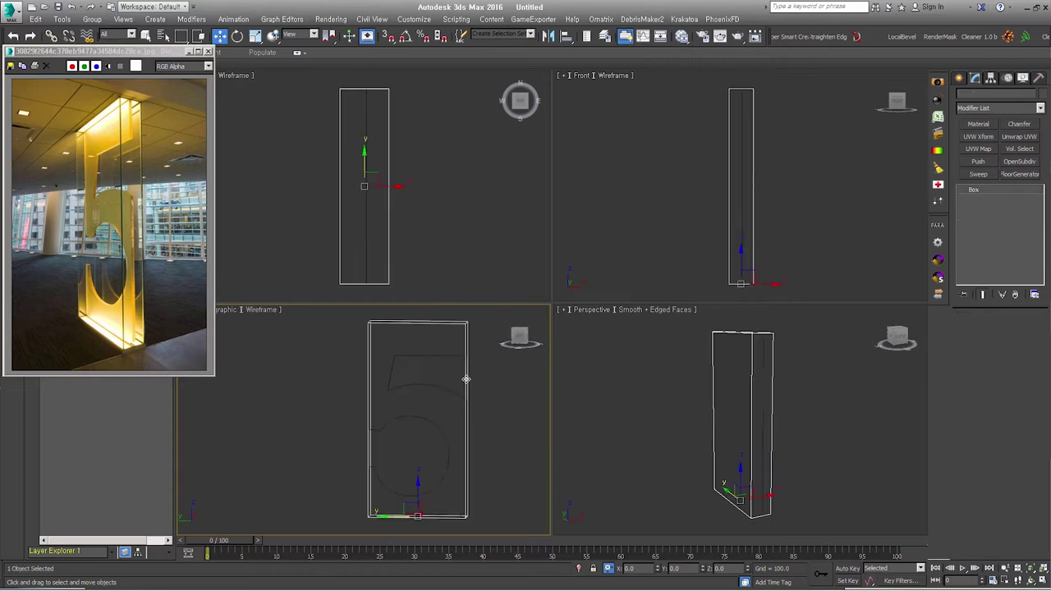
- Change Box001's length to 1250 and orbit the side view to show its depth
left_click(1012, 332)
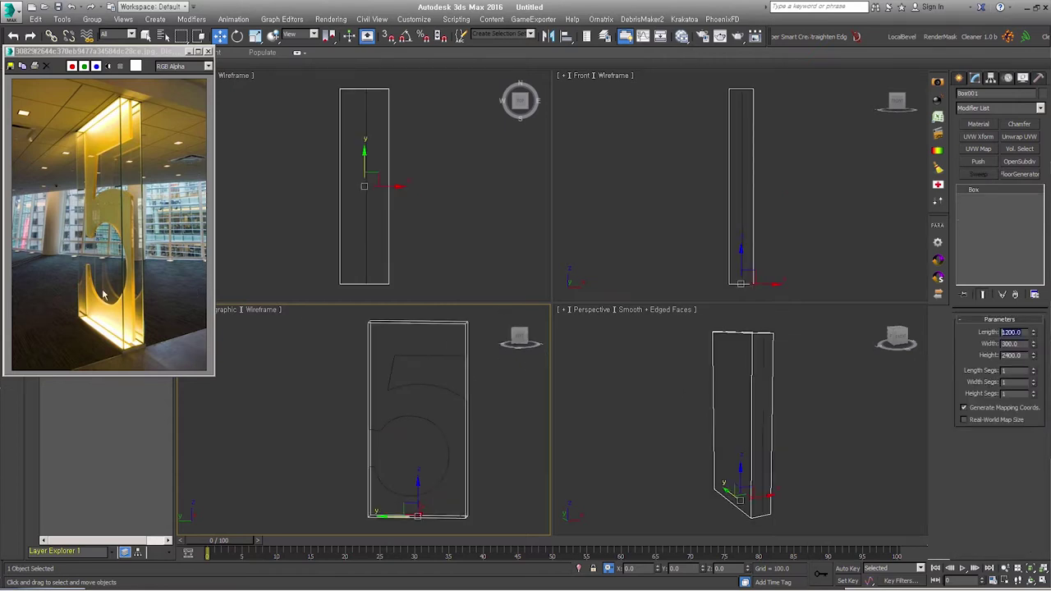
type("1")
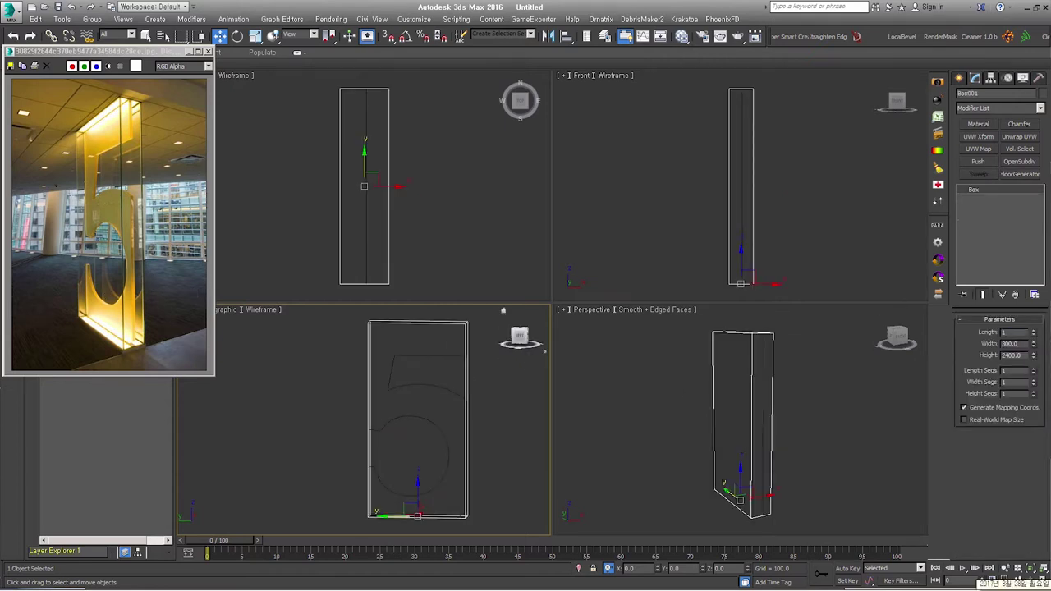
key("Return")
mouse_move(544, 351)
middle_mouse_down("alt")
mouse_move(479, 498)
mouse_move(459, 512)
middle_mouse_up("alt")
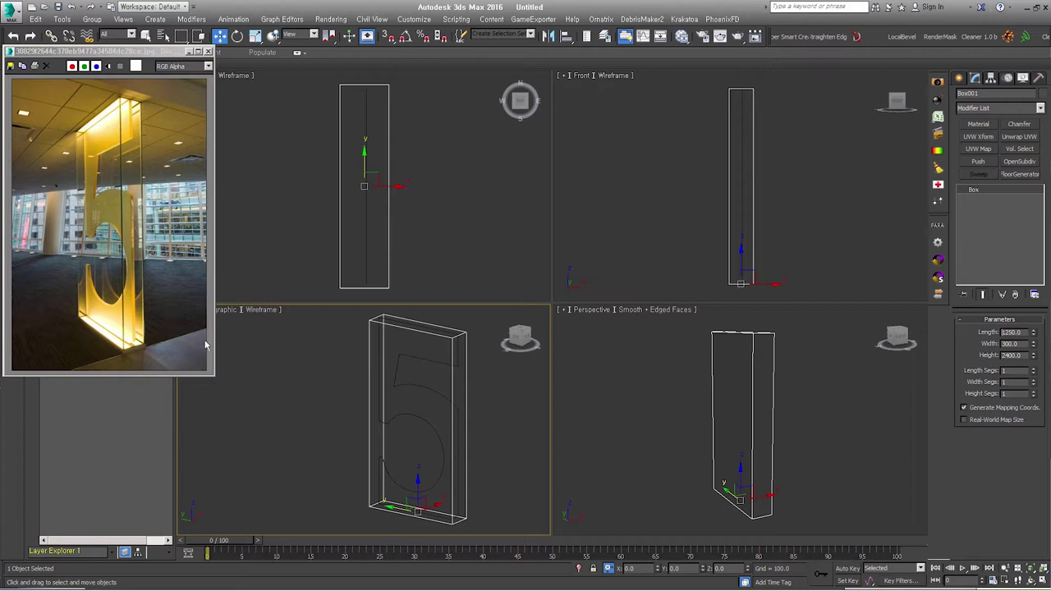
mouse_move(478, 453)
middle_mouse_down("alt")
mouse_move(526, 427)
mouse_move(474, 451)
middle_mouse_up("alt")
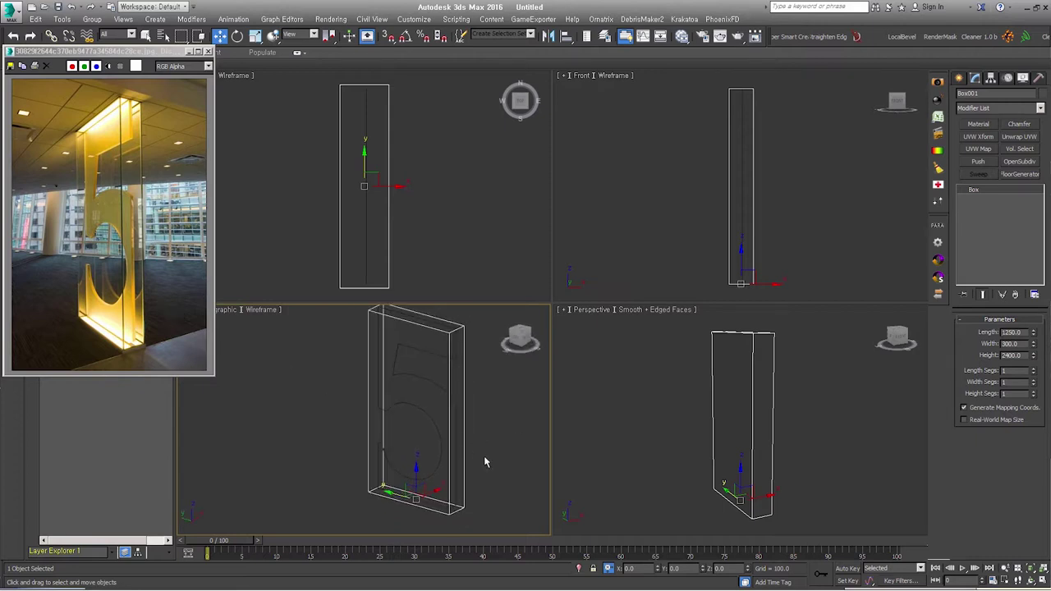
left_click(483, 455)
left_click(464, 452)
- Convert the box to Editable Poly and delete its top and bottom faces
key("4")
left_click(411, 470)
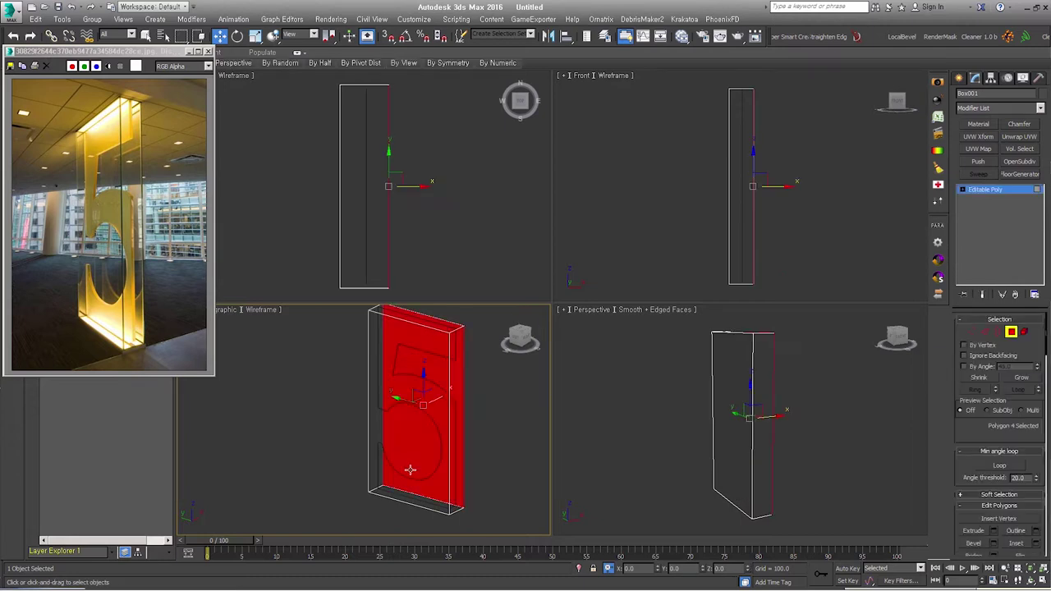
left_click(412, 493)
middle_click_drag(433, 439, 412, 483)
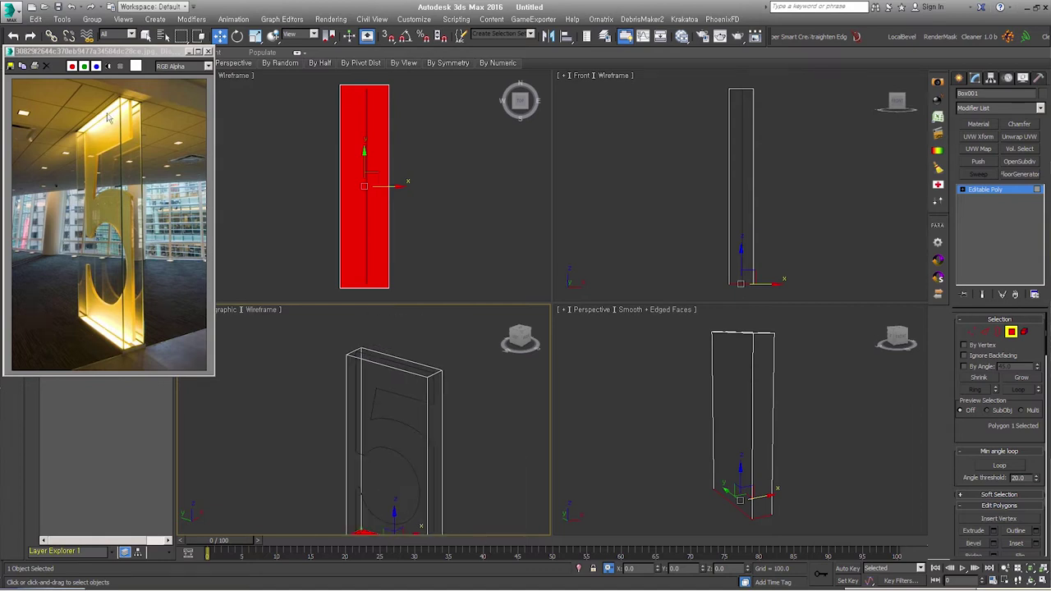
middle_click_drag(317, 387, 321, 361)
left_click_drag(317, 331, 449, 428, "ctrl")
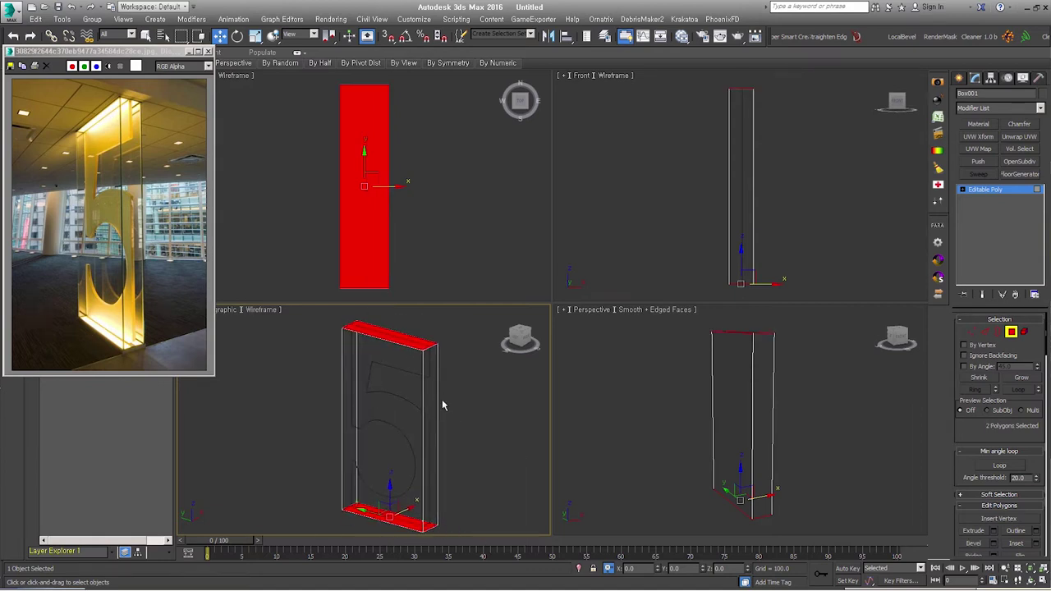
key("Delete")
left_click(564, 306)
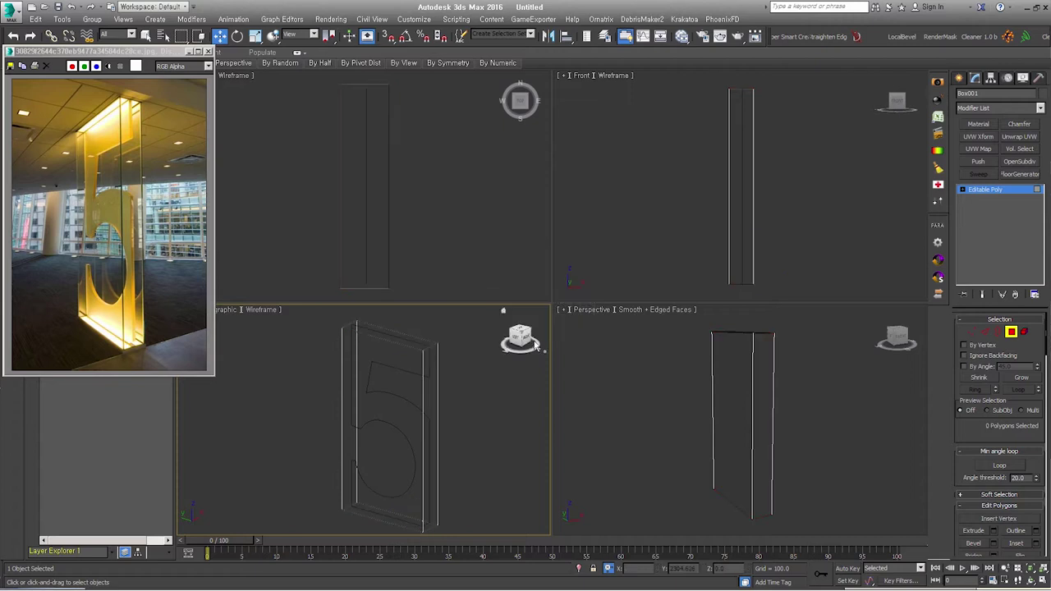
middle_click_drag(460, 454, 455, 446)
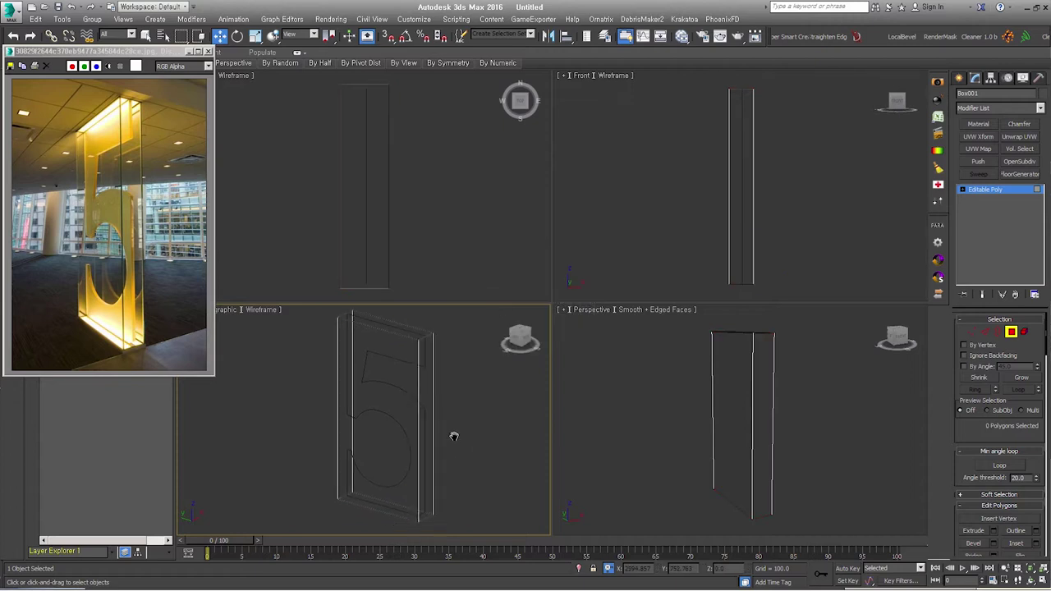
- Select the box's top and bottom rim edges and chamfer them by 30
left_click(986, 333)
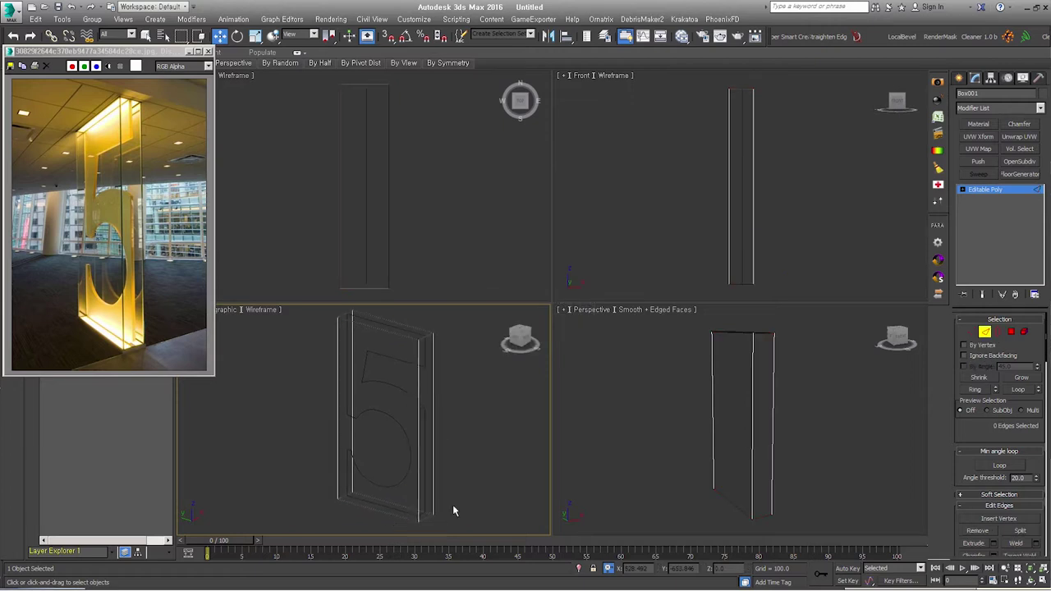
left_click_drag(275, 455, 480, 534)
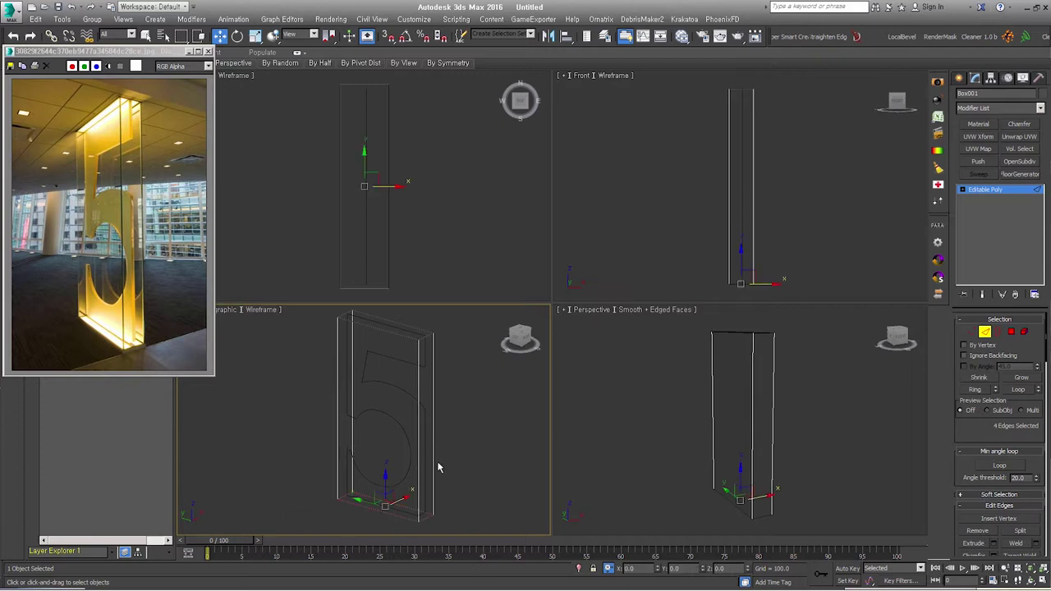
middle_click_drag(438, 465, 441, 481)
key("alt+r")
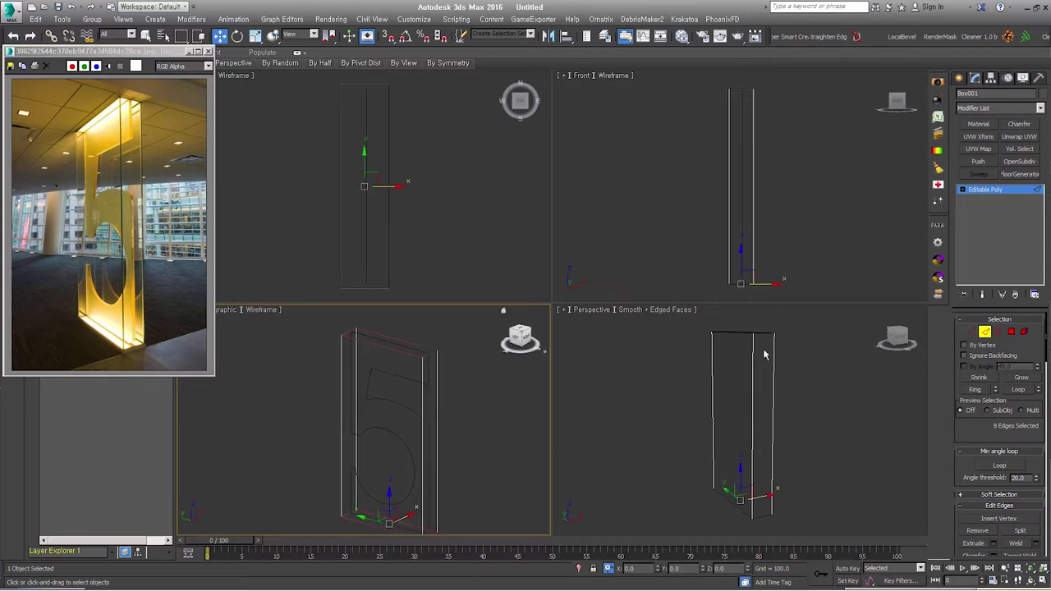
right_click(408, 338)
left_click(293, 400)
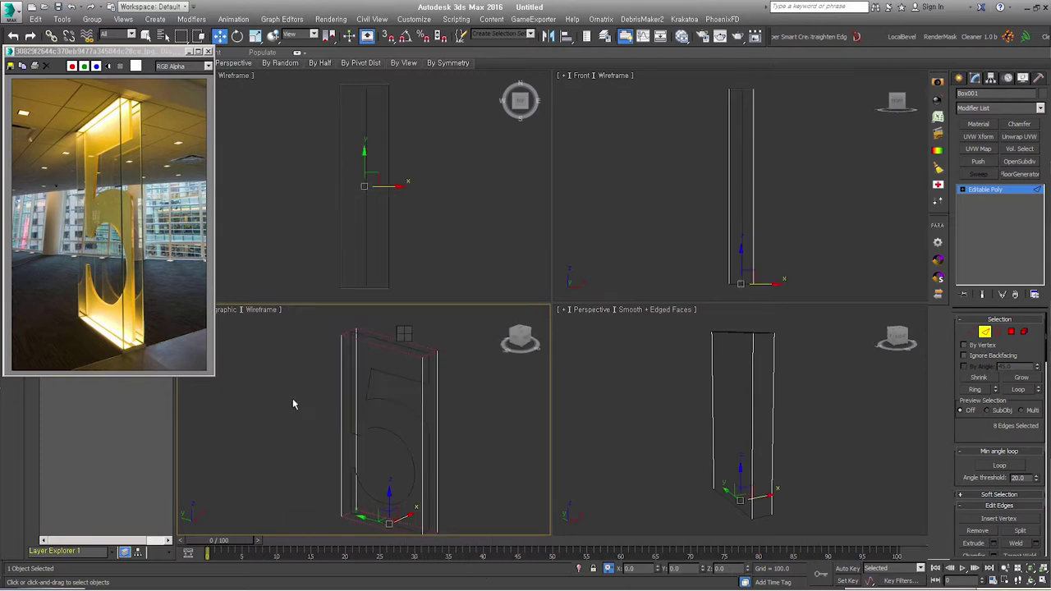
left_click(386, 441)
type("30")
key("Return")
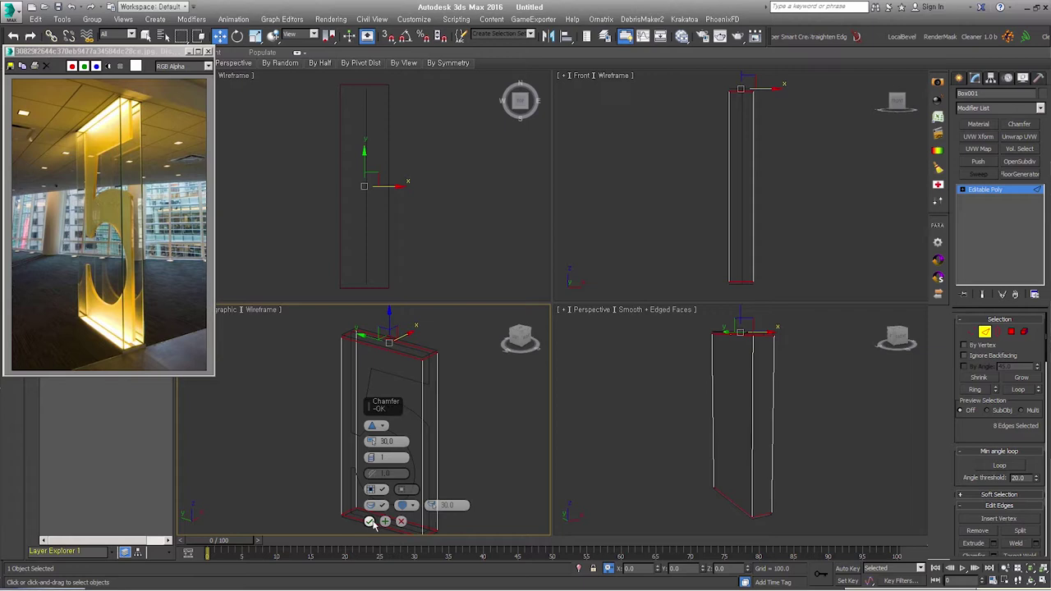
left_click(369, 522)
middle_click_drag(462, 414, 463, 395, "alt")
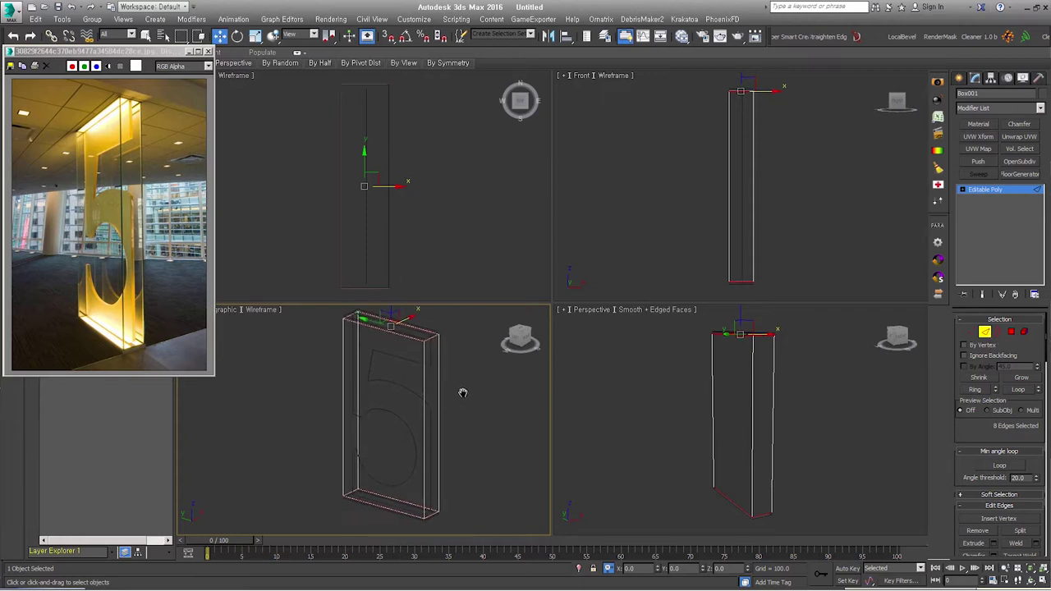
left_click_drag(495, 402, 276, 411)
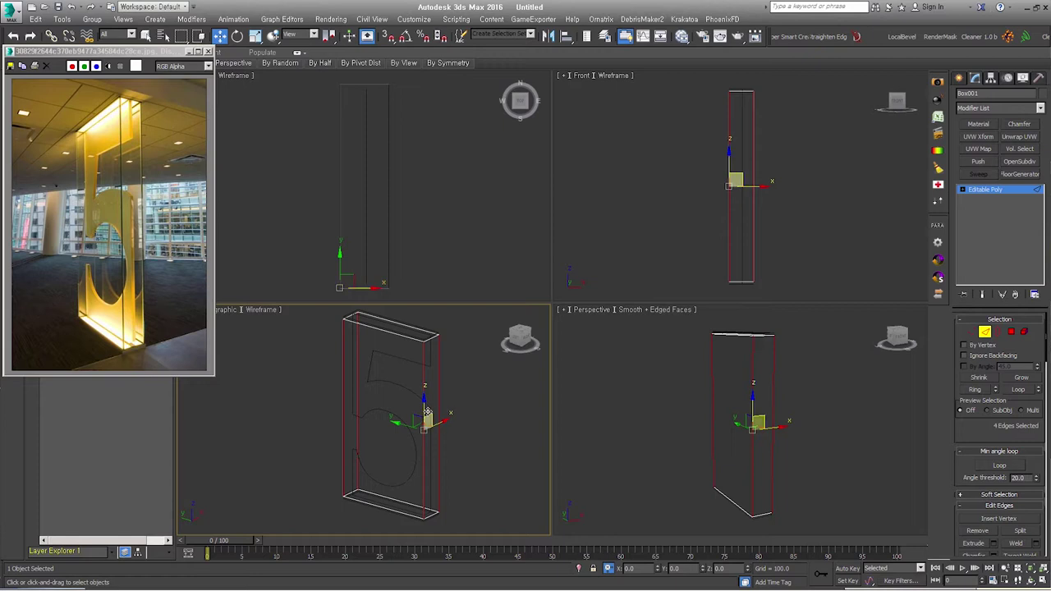
- Select the box's two narrow side polygons and flip their normals
left_click(1024, 536)
key("4")
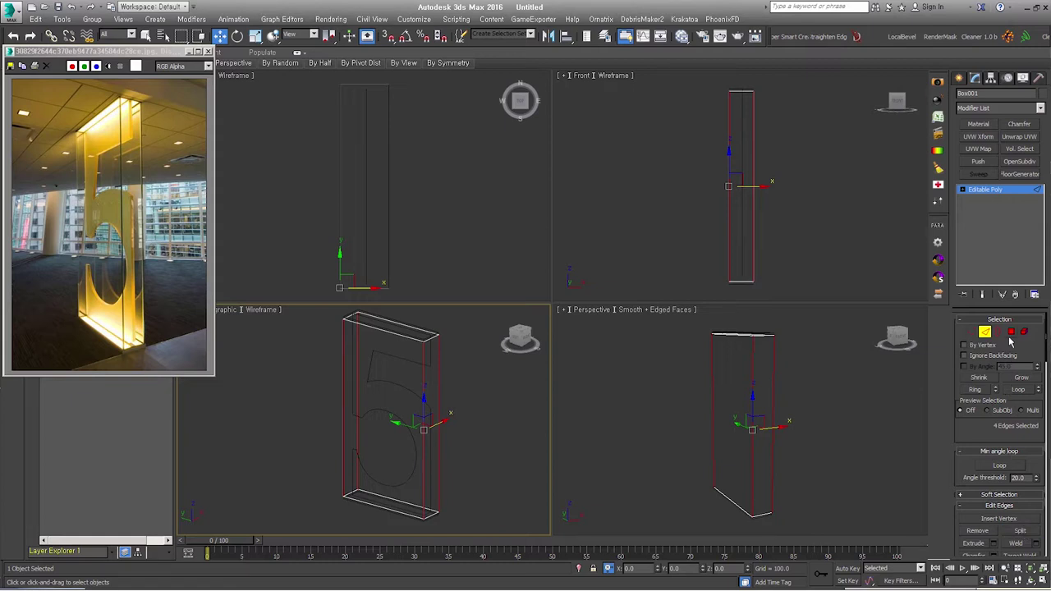
left_click(353, 423)
middle_click_drag(353, 423, 330, 404, "alt")
left_click(342, 443, "ctrl")
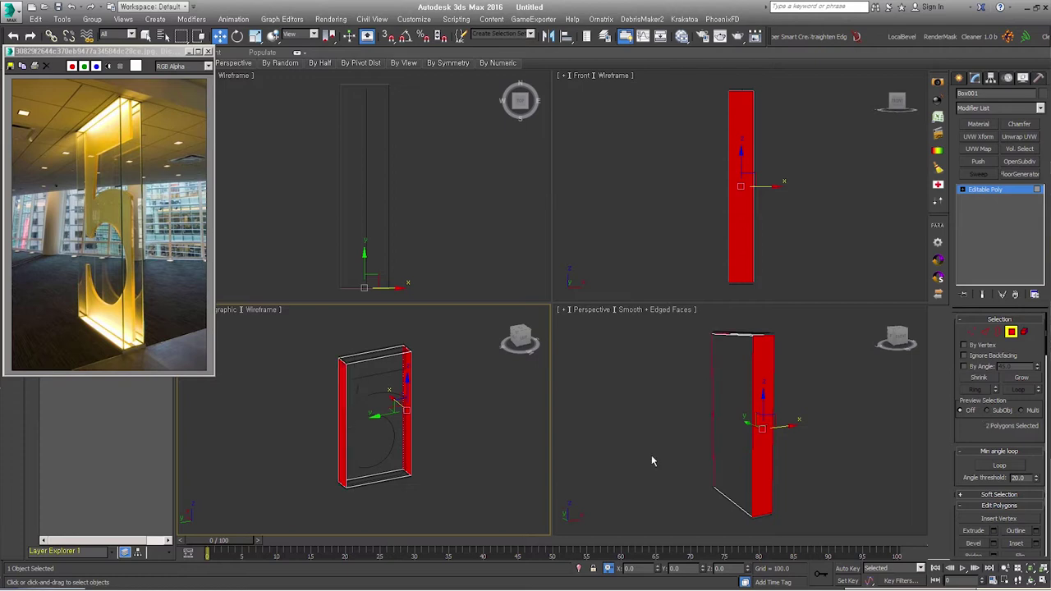
scroll(975, 433, "down", 3)
left_click(1021, 496)
- Show smooth shading with edged faces and add a Shell with 19.7 outer amount
left_click(1011, 190)
mouse_move(439, 419)
middle_mouse_down("alt")
mouse_move(381, 434)
mouse_move(394, 435)
mouse_move(403, 371)
middle_mouse_up("alt")
key("F3")
scroll(394, 435, "up", 5)
key("F4")
scroll(408, 329, "down", 3)
middle_click_drag(408, 329, 464, 393)
key("s")
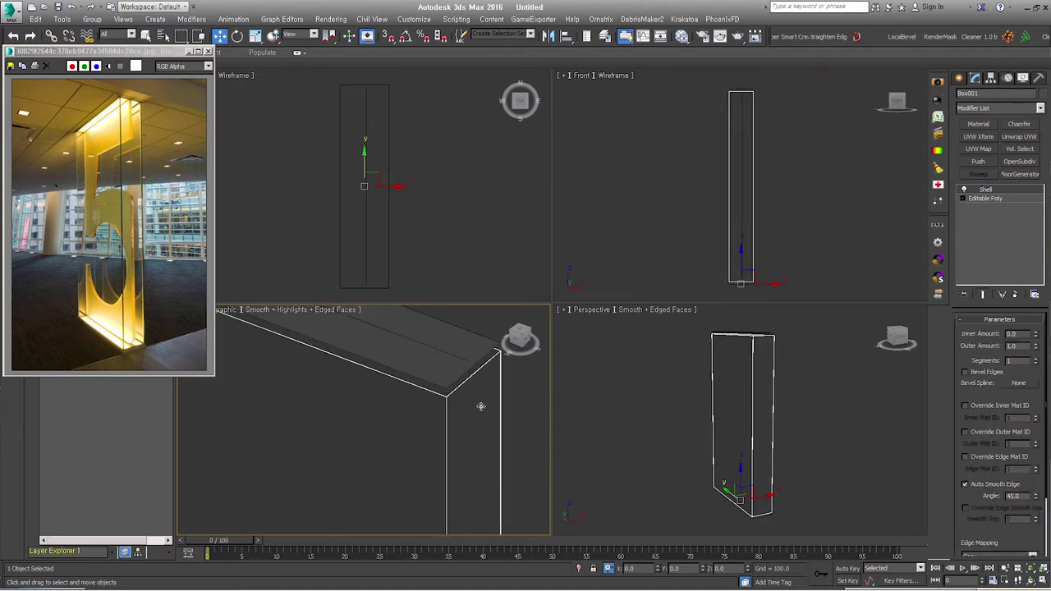
left_click_drag(1038, 348, 1035, 332)
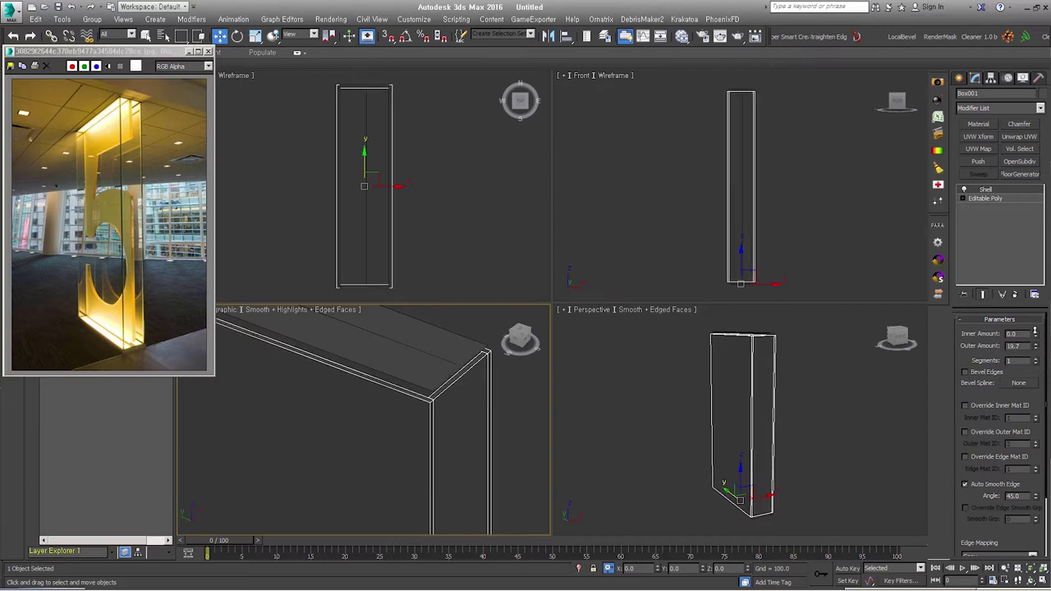
mouse_move(460, 386)
middle_mouse_down("alt")
mouse_move(411, 411)
mouse_move(380, 452)
middle_mouse_up("alt")
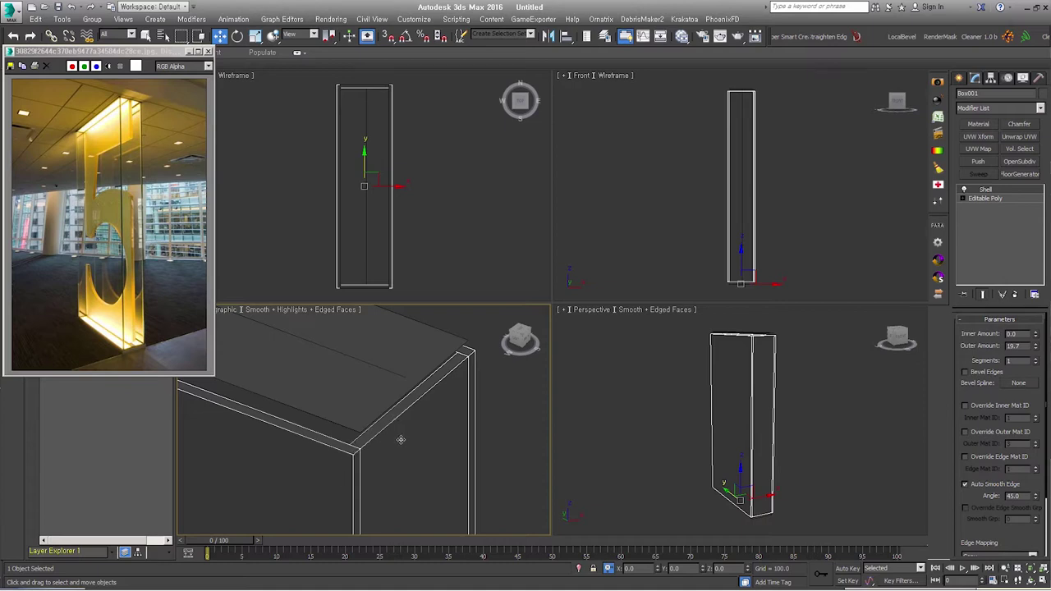
middle_click_drag(401, 440, 416, 388, "alt")
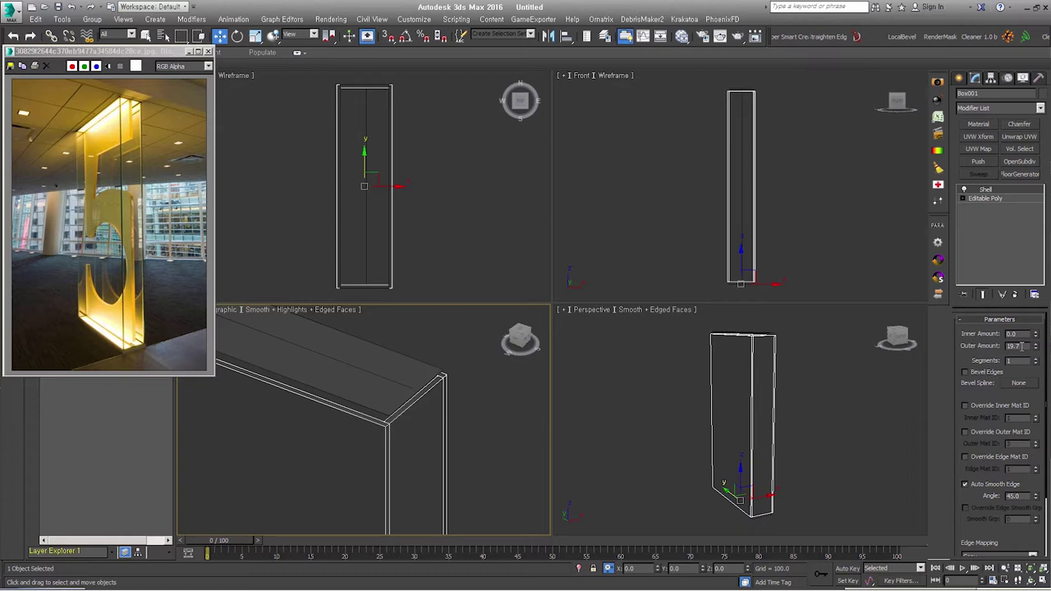
left_click(1001, 200)
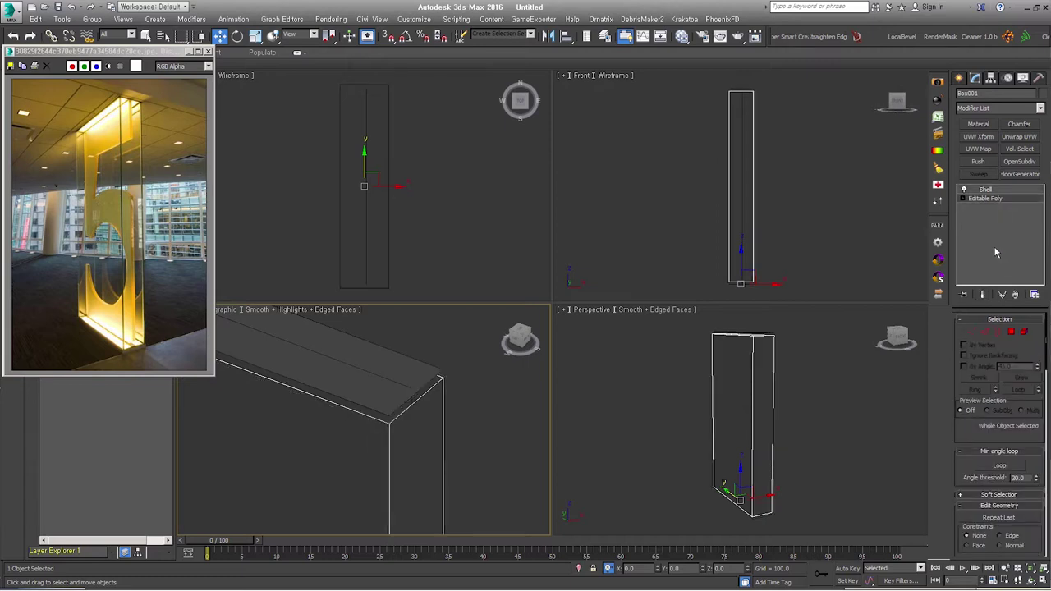
- In the Editable Poly, select the panel's four vertical edges
middle_click_drag(408, 456, 421, 441)
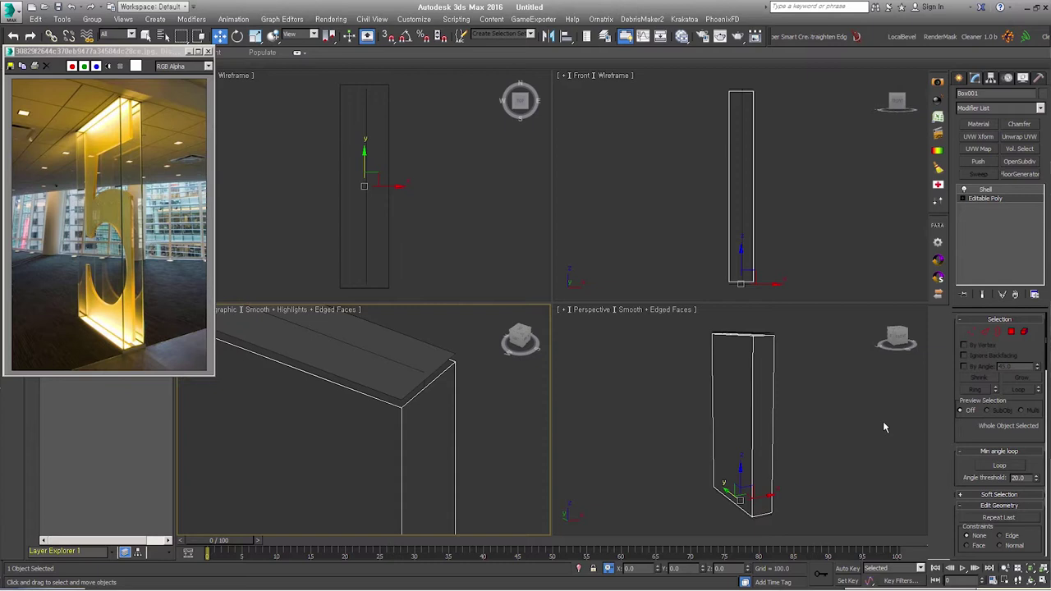
left_click(1011, 331)
left_click(448, 419)
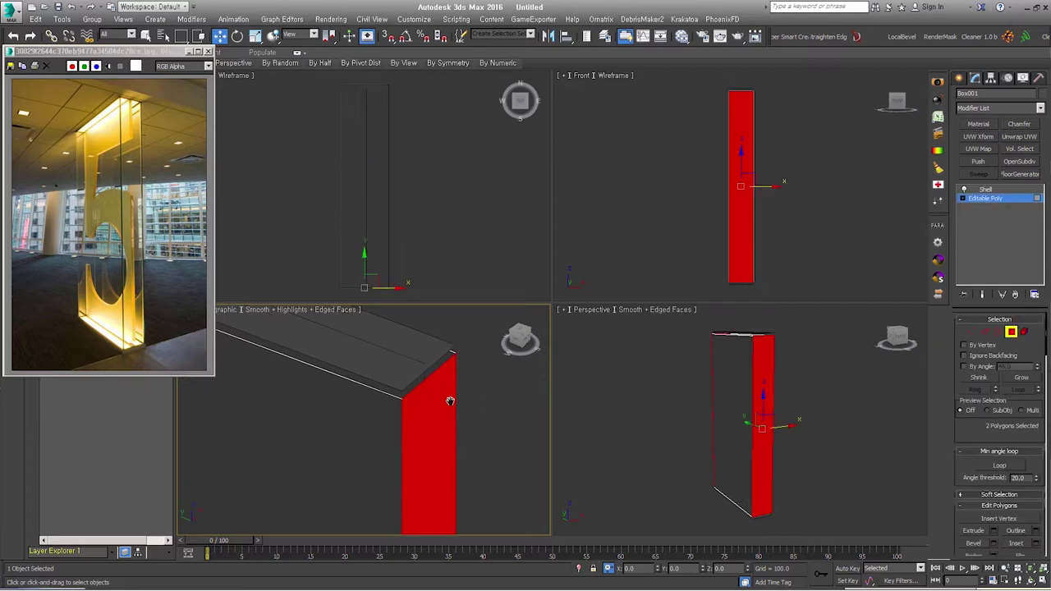
scroll(448, 419, "down", 2)
scroll(434, 399, "down", 3)
scroll(476, 436, "down", 1)
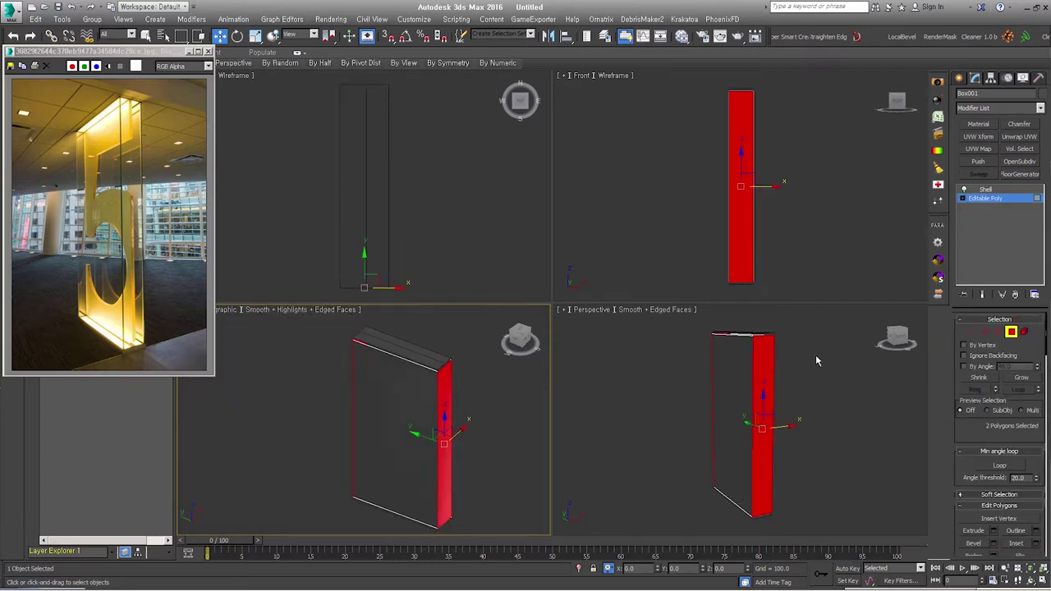
left_click(988, 337)
left_click_drag(464, 396, 542, 324)
left_click_drag(326, 385, 541, 309)
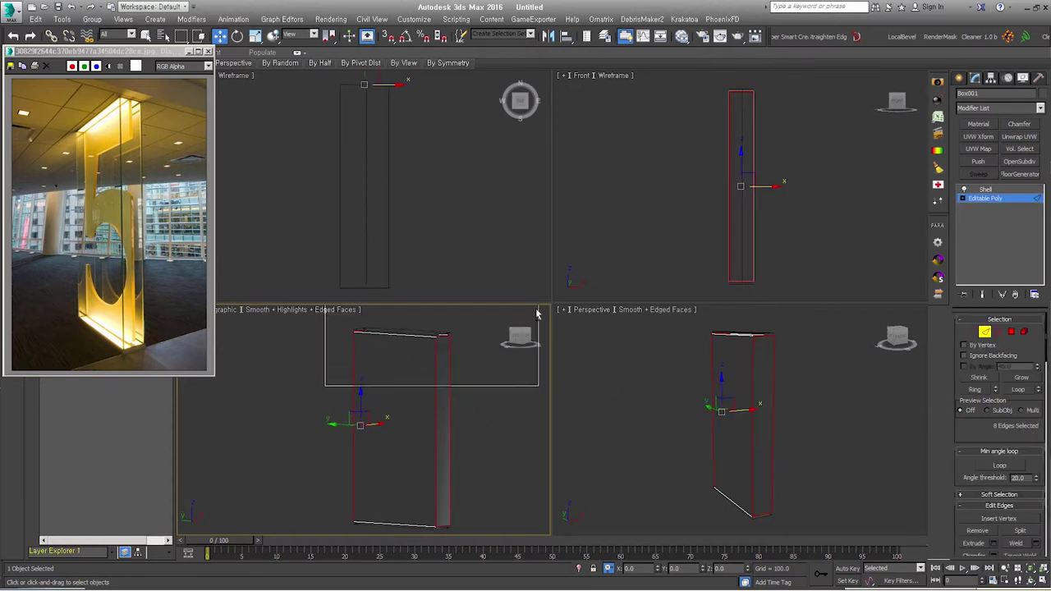
mouse_move(451, 469)
middle_mouse_down("alt")
mouse_move(436, 394)
mouse_move(407, 449)
middle_mouse_up("alt")
scroll(436, 395, "up", 4)
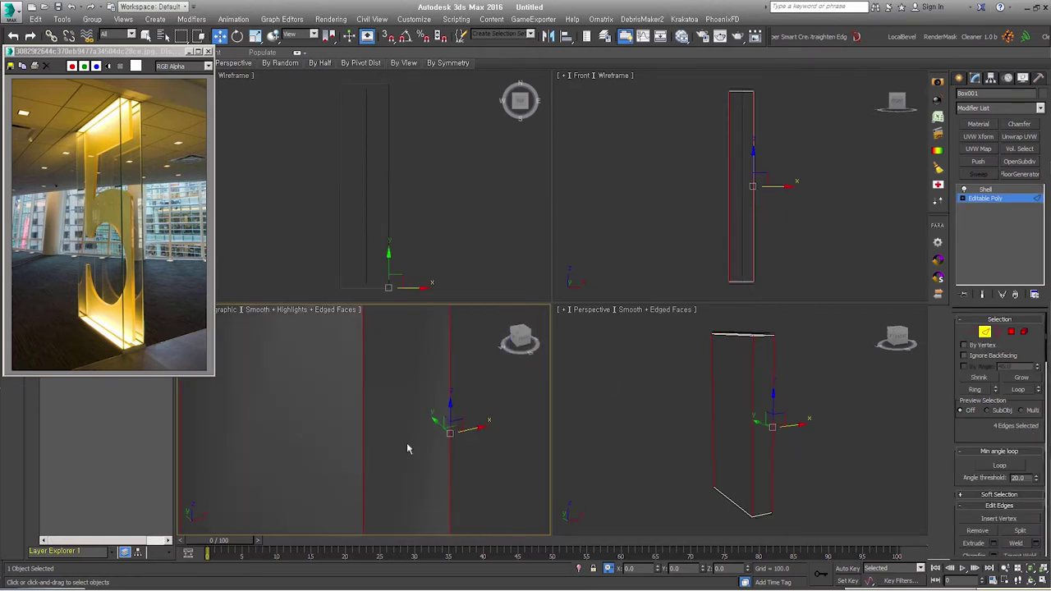
scroll(407, 449, "up", 3)
- Chamfer the four vertical edges by 0.02 and return to the Shell modifier
right_click(459, 360)
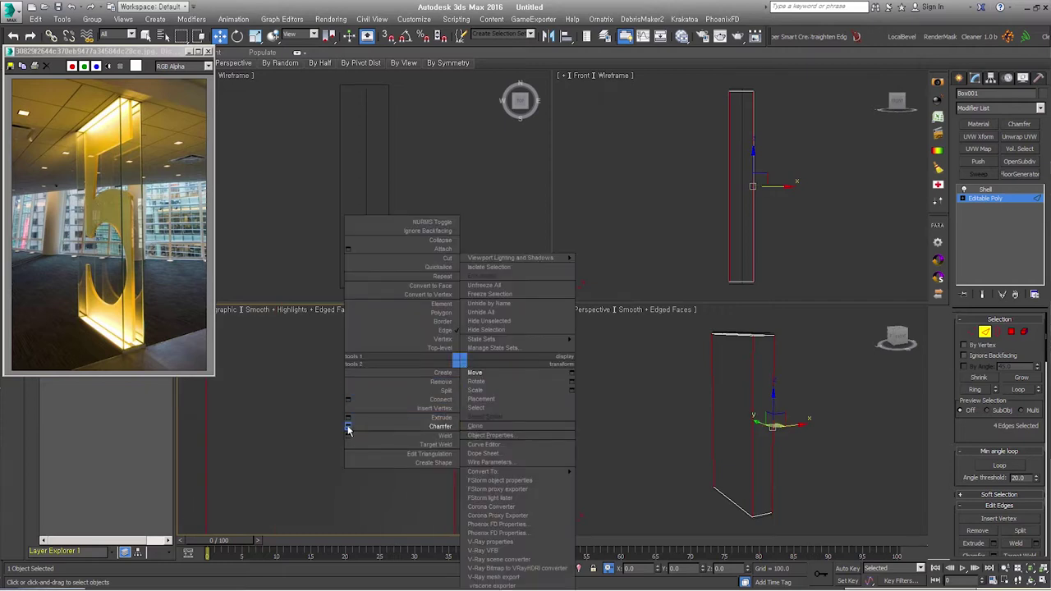
left_click(348, 428)
type("0.0")
key("Return")
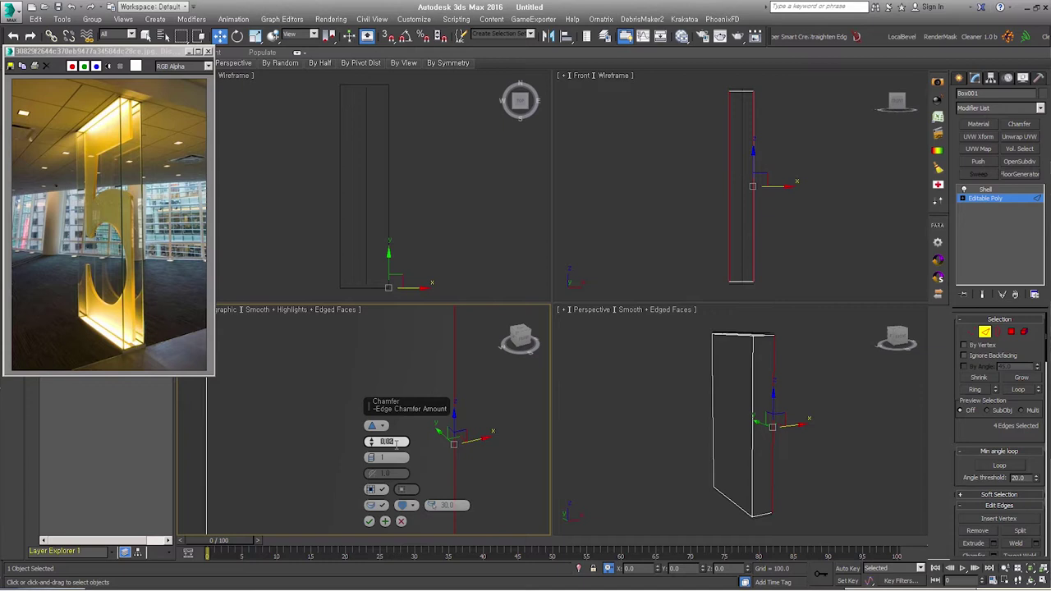
left_click(372, 523)
left_click(985, 332)
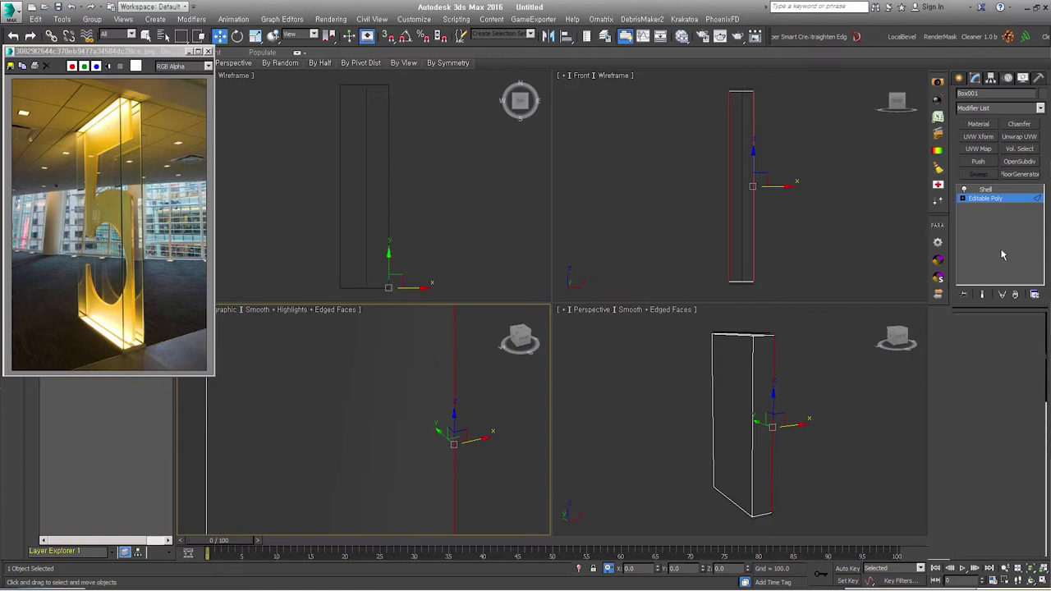
left_click(1008, 192)
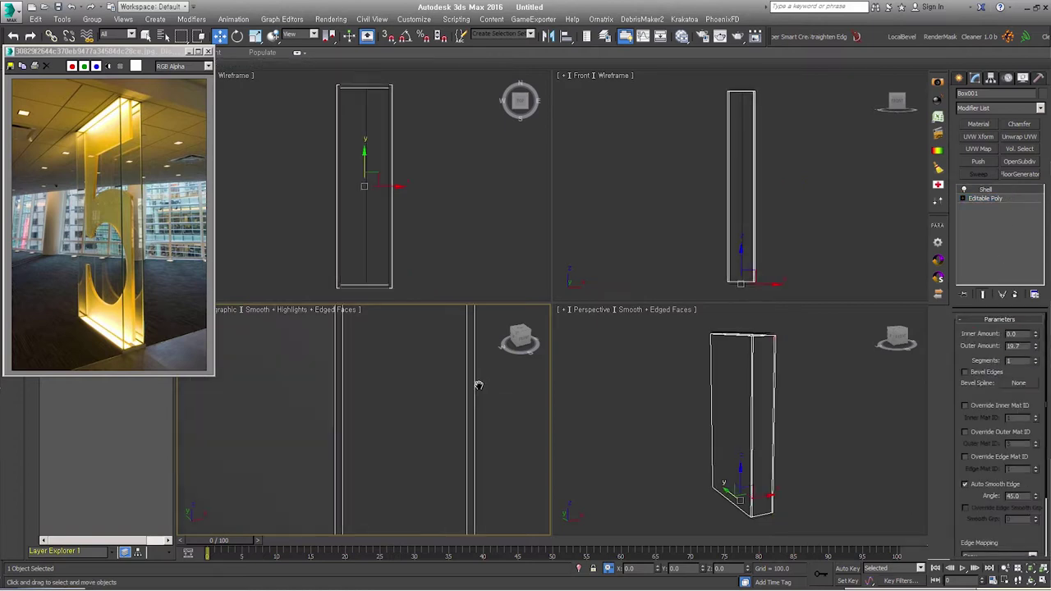
- Set the Shell's outer amount to 10, then delete the Shell so only Editable Poly remains
middle_click_drag(410, 287, 427, 206)
scroll(378, 222, "up", 3)
mouse_move(326, 235)
middle_mouse_down()
mouse_move(477, 251)
mouse_move(369, 178)
middle_mouse_up()
scroll(457, 152, "up", 2)
middle_click_drag(458, 153, 446, 162)
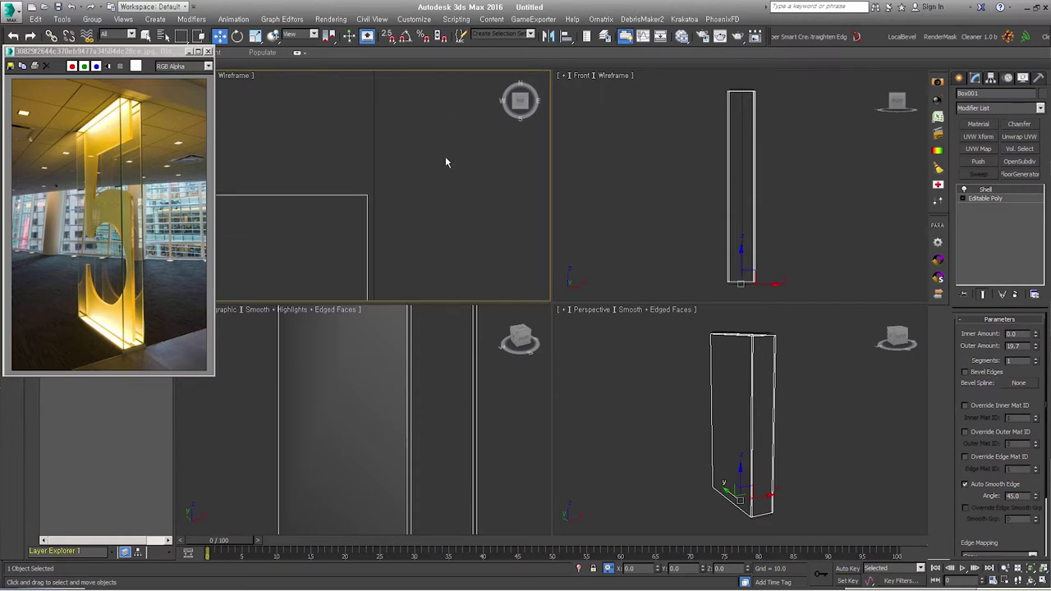
scroll(347, 194, "up", 2)
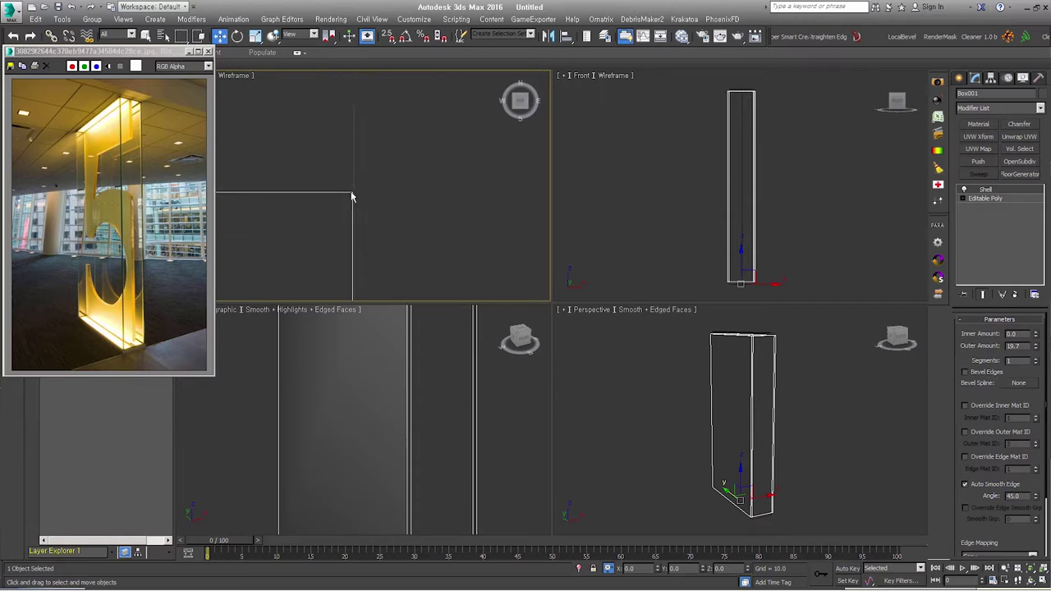
scroll(350, 192, "up", 2)
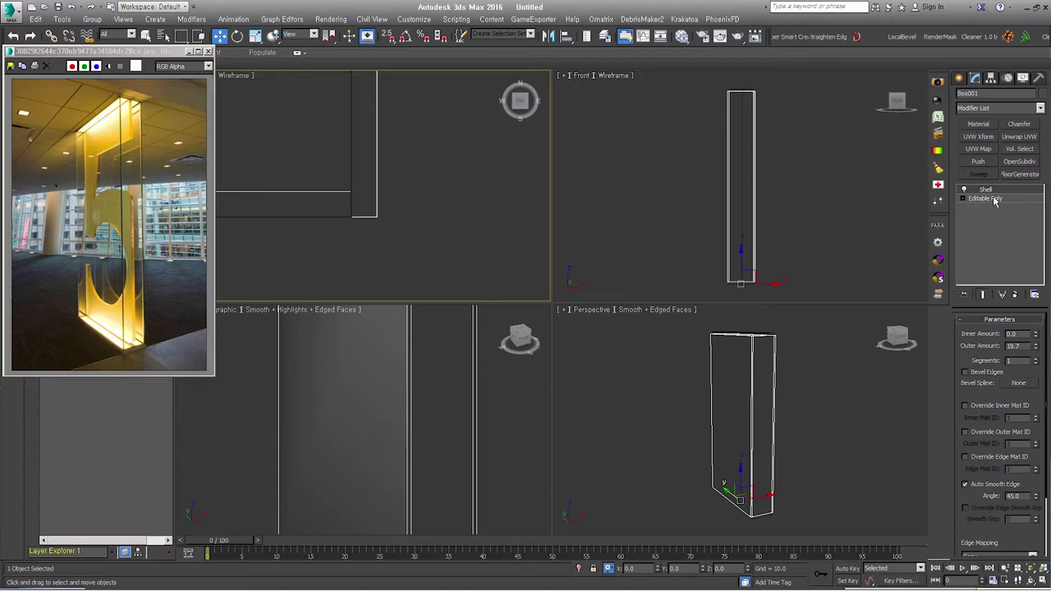
double_click(1018, 346)
type("10")
key("Return")
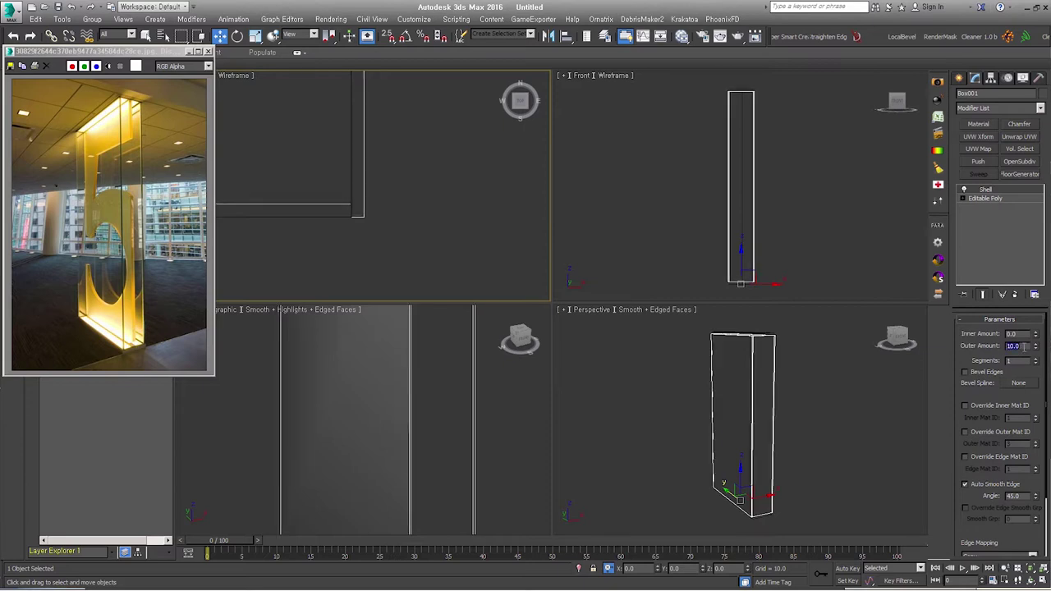
left_click(746, 228)
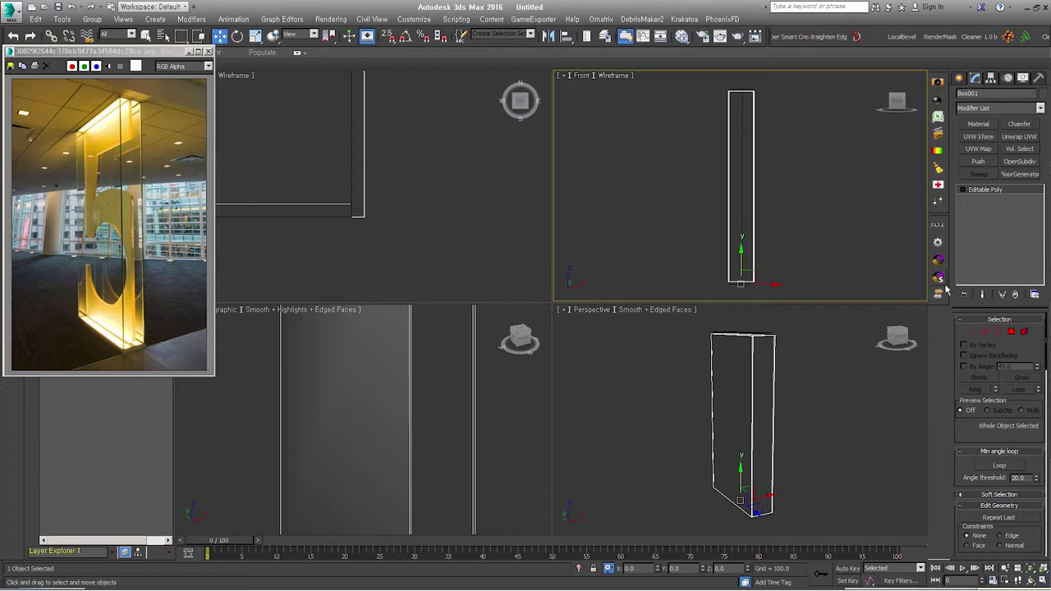
- Select all the box's edges with Ctrl+A, bring up the quad menu, then leave edge mode
left_click(985, 332)
key("ctrl+a")
scroll(362, 216, "up", 2)
right_click(360, 212)
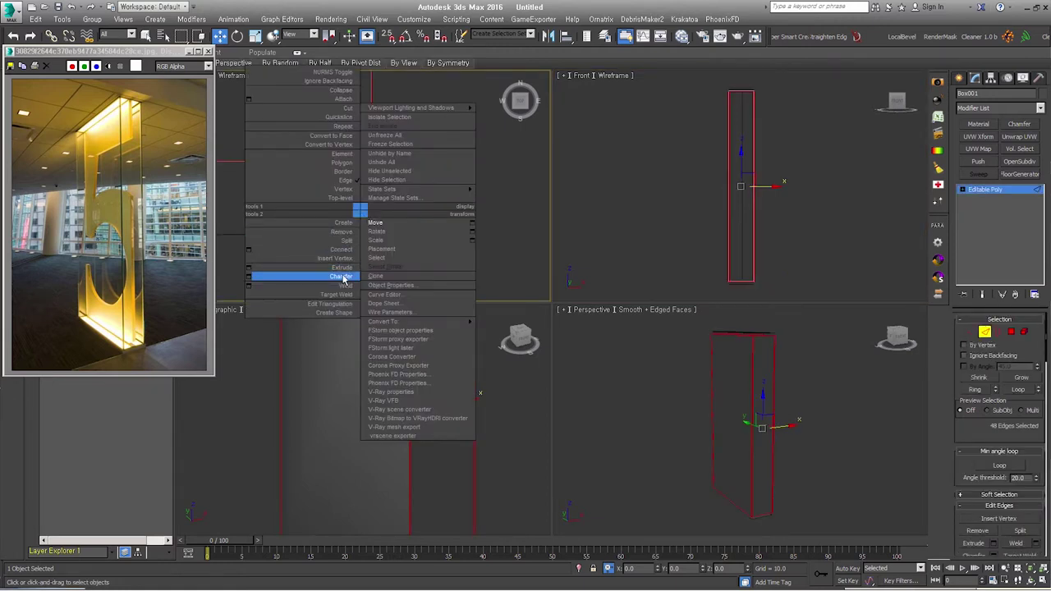
left_click(446, 265)
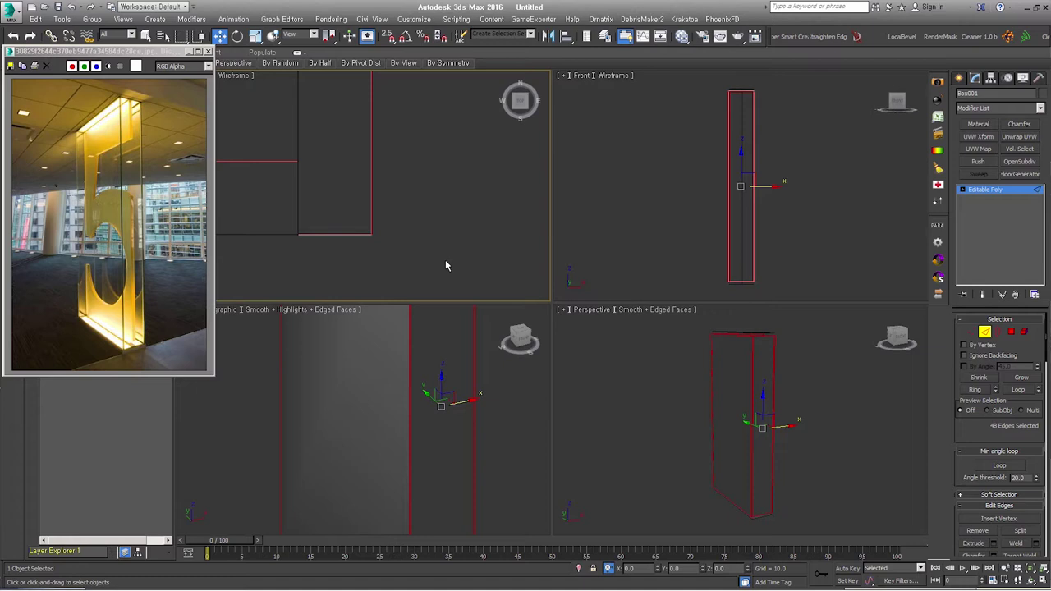
left_click(985, 331)
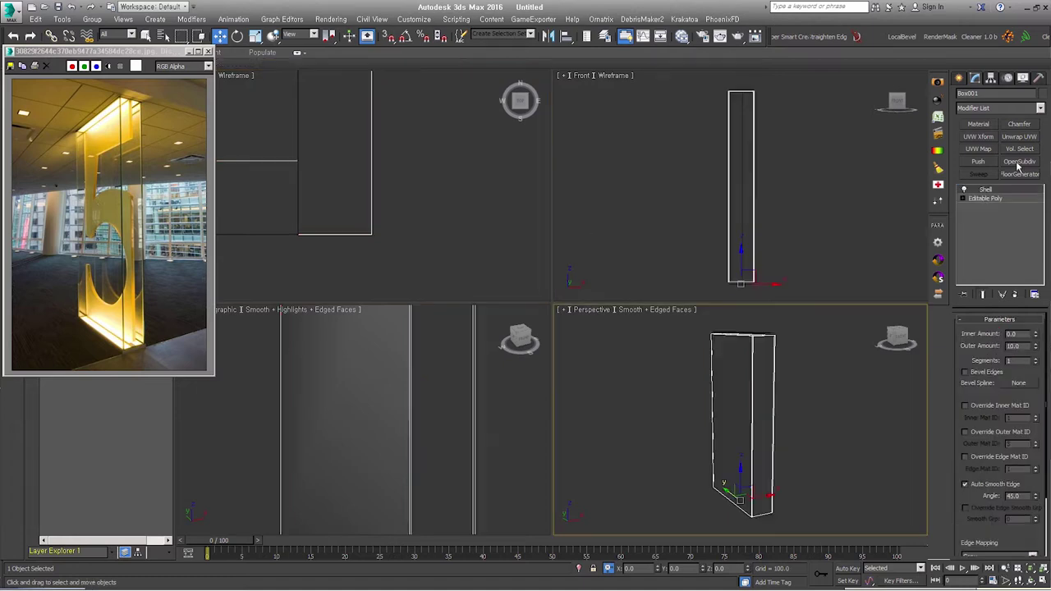
- Add a Shell with Select Edges on, then collapse it into the box's Editable Poly
left_click(988, 244)
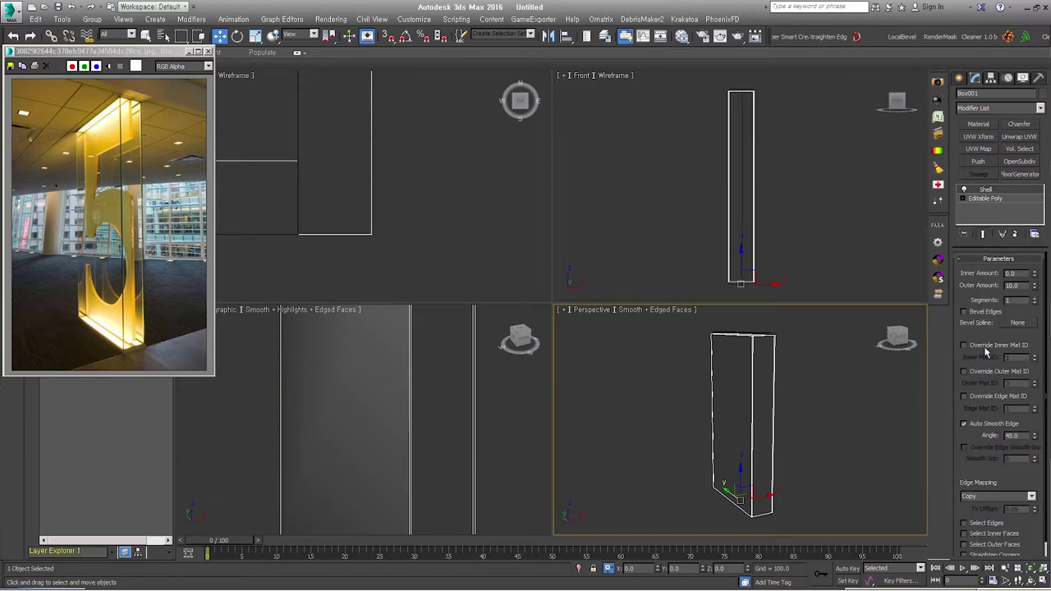
left_click_drag(974, 468, 965, 391)
left_click(982, 511)
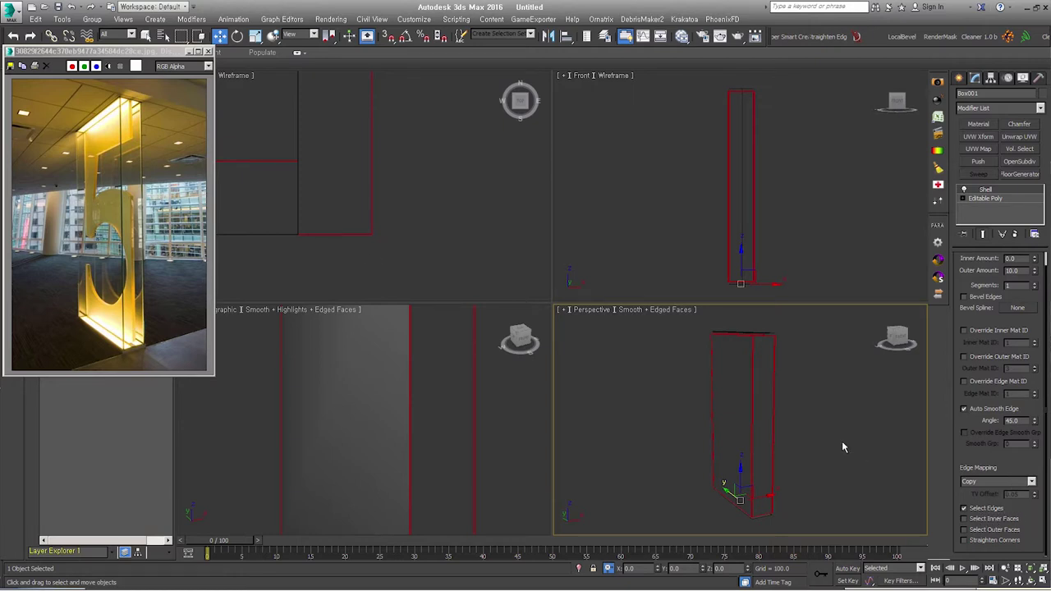
left_click(1015, 234)
- Select all of the box's polygons and assign them a single material ID
left_click(1010, 271)
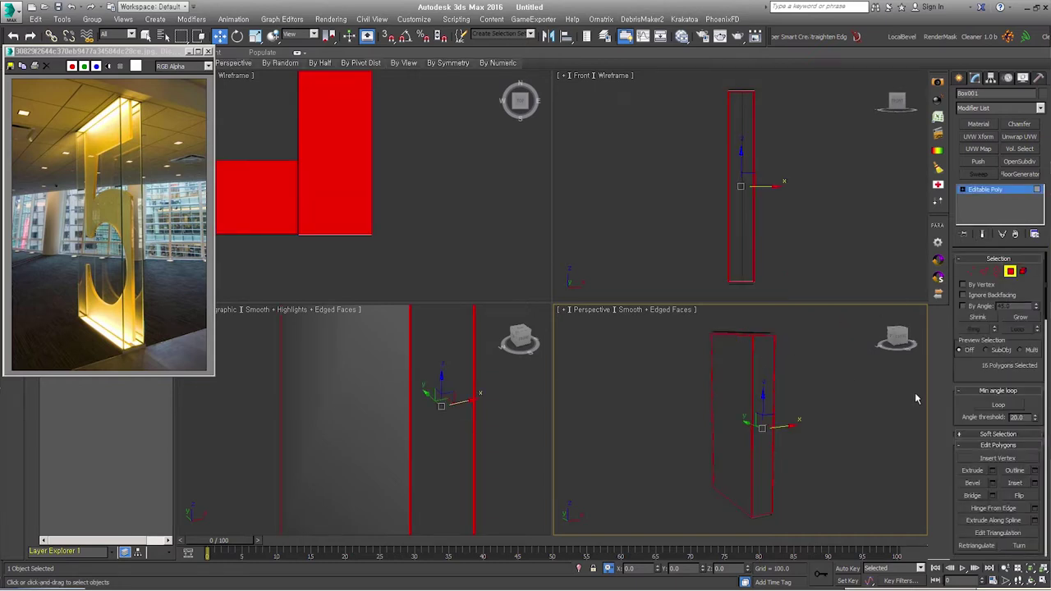
scroll(971, 372, "down", 10)
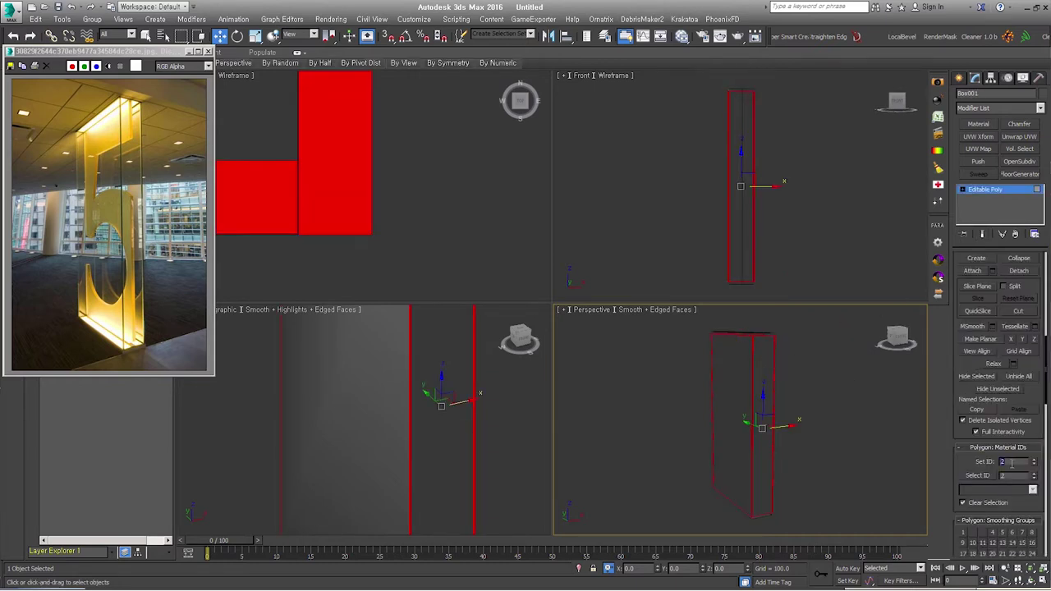
key("ctrl+a")
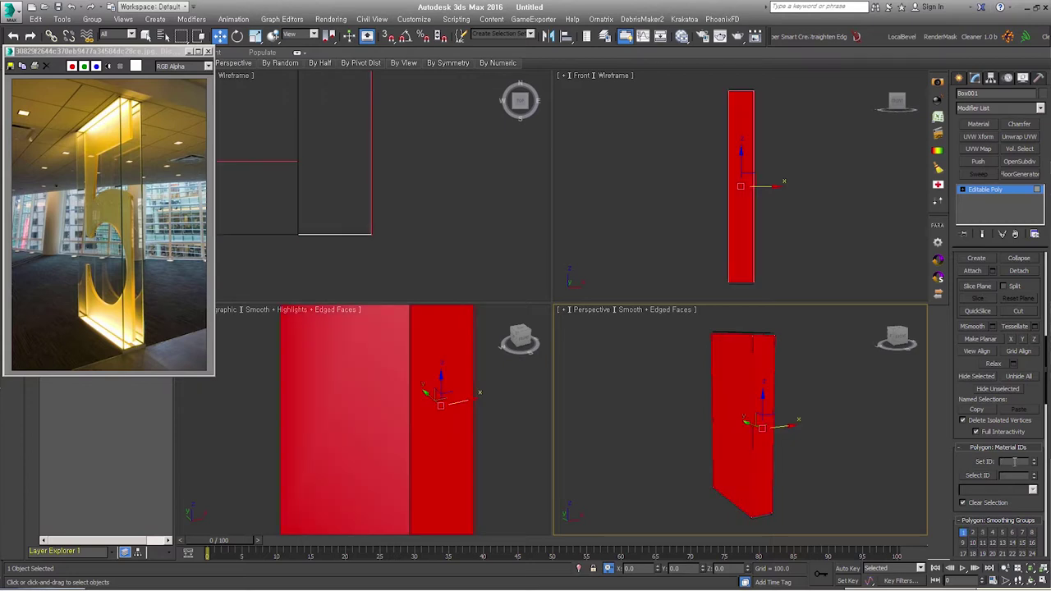
key("Return")
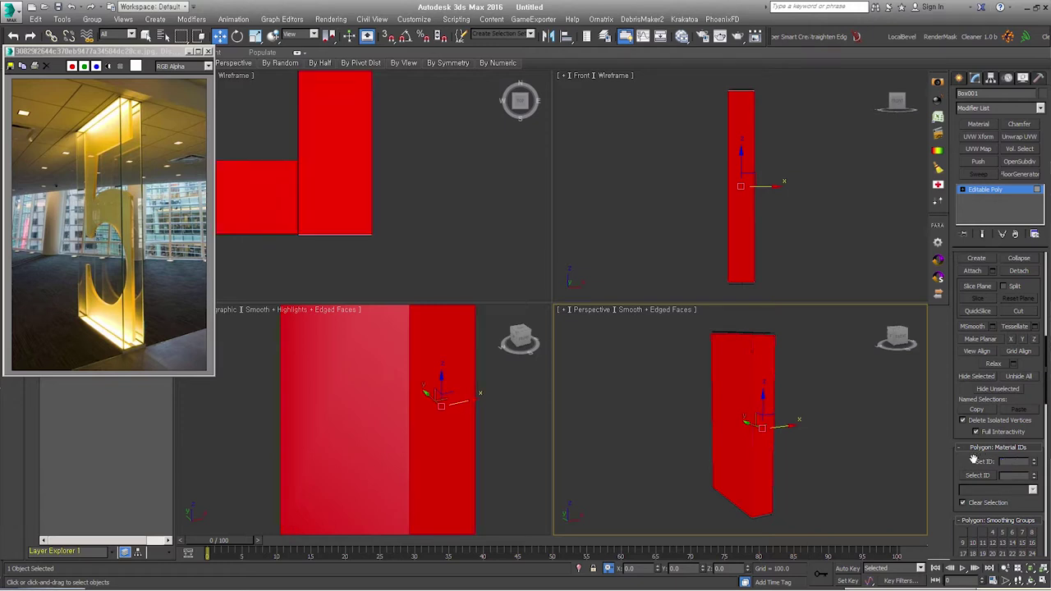
scroll(974, 461, "down", 4)
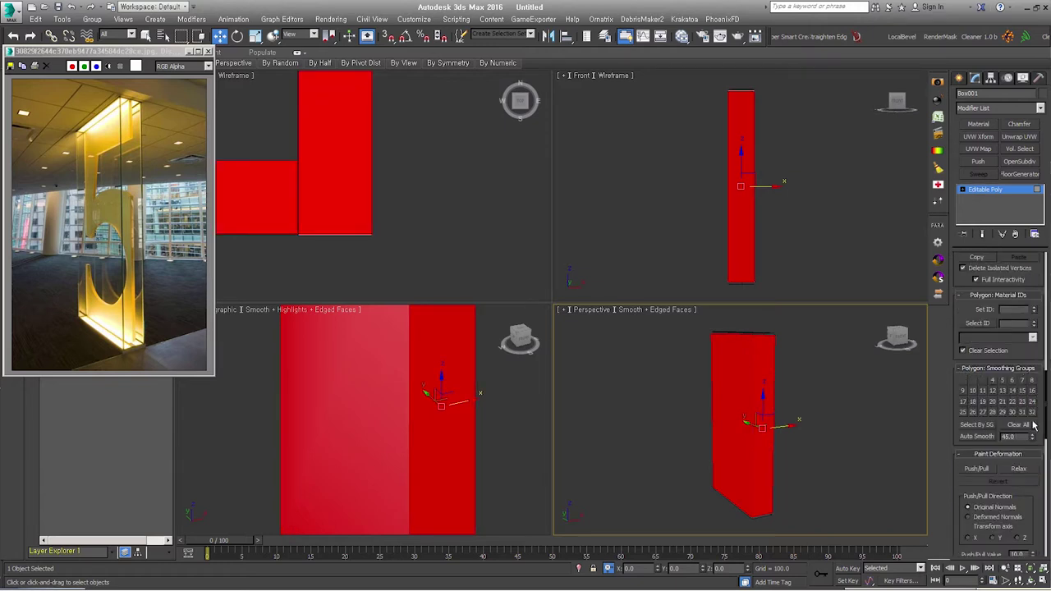
left_click(963, 190)
left_click(983, 198)
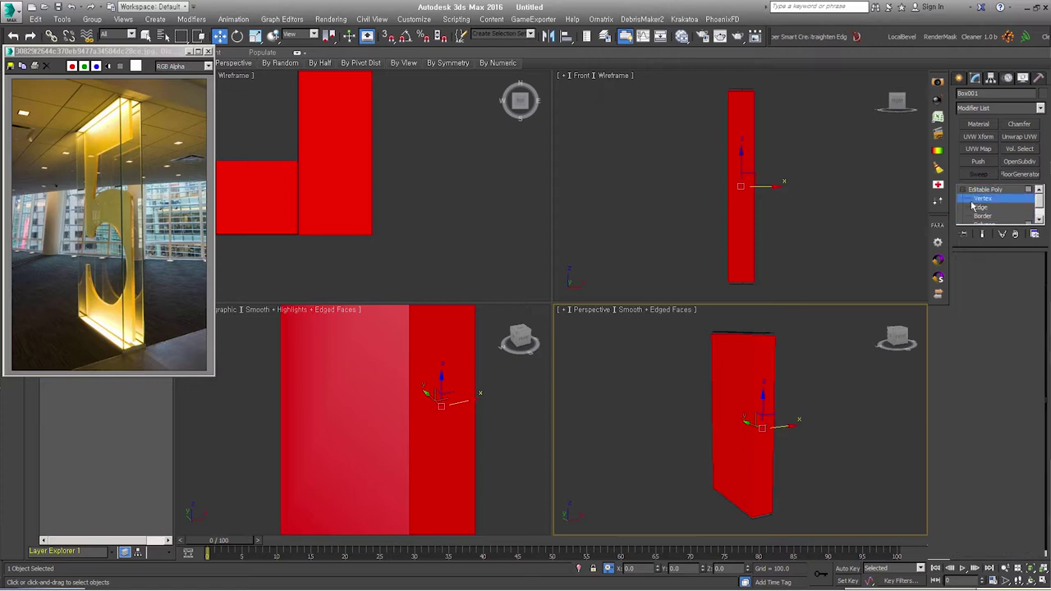
- Chamfer all of the box's edges slightly from the quad menu's Chamfer
key("2")
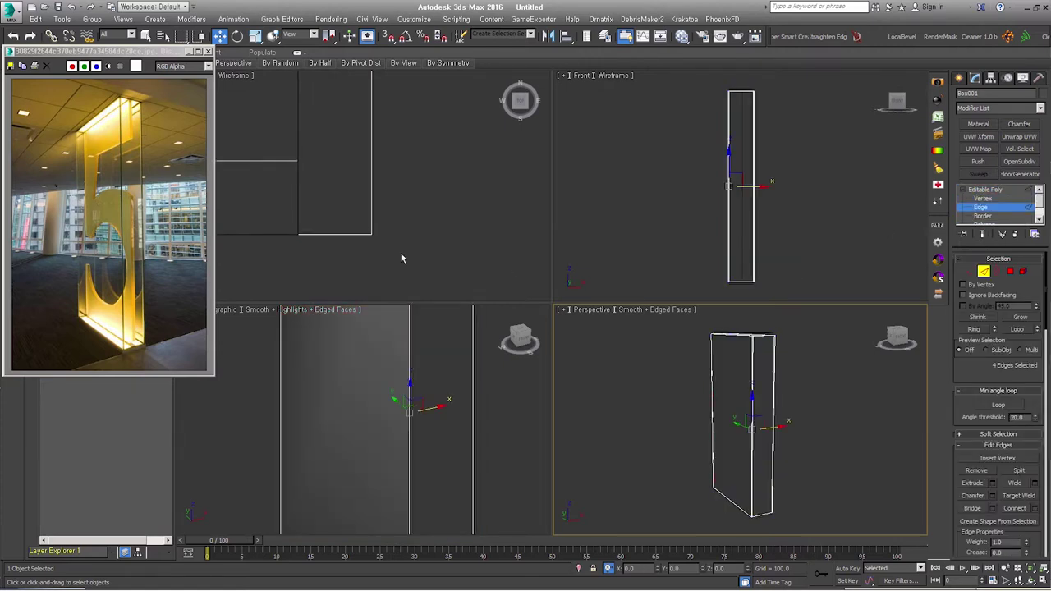
key("ctrl+a")
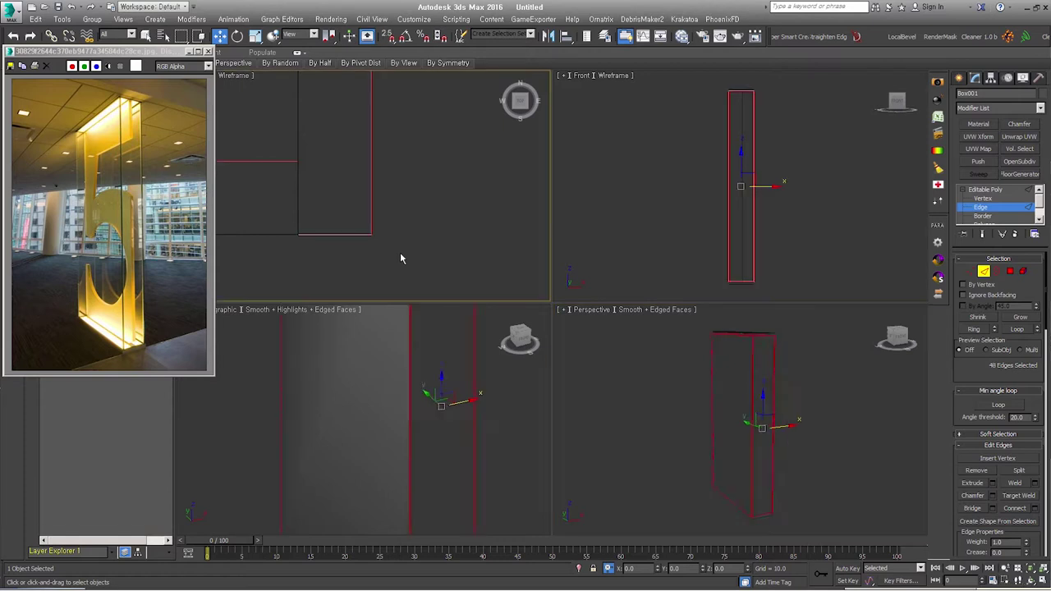
right_click(364, 206)
left_click(356, 271)
left_click_drag(397, 238, 391, 224)
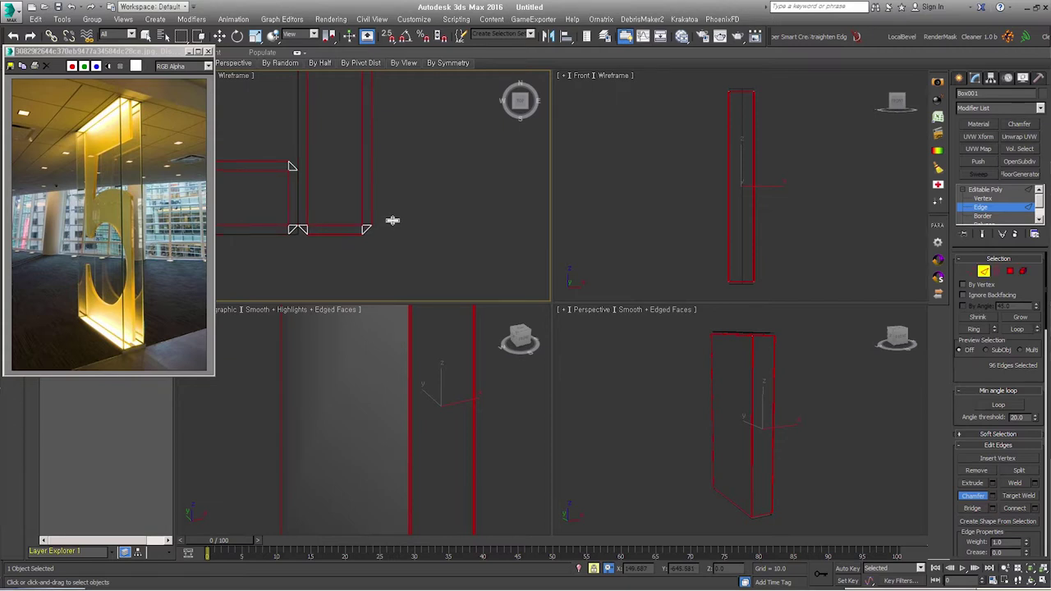
- Return to object level and select the tall frame object
key("2")
key("r")
middle_click_drag(848, 441, 813, 427, "alt")
left_click(512, 202)
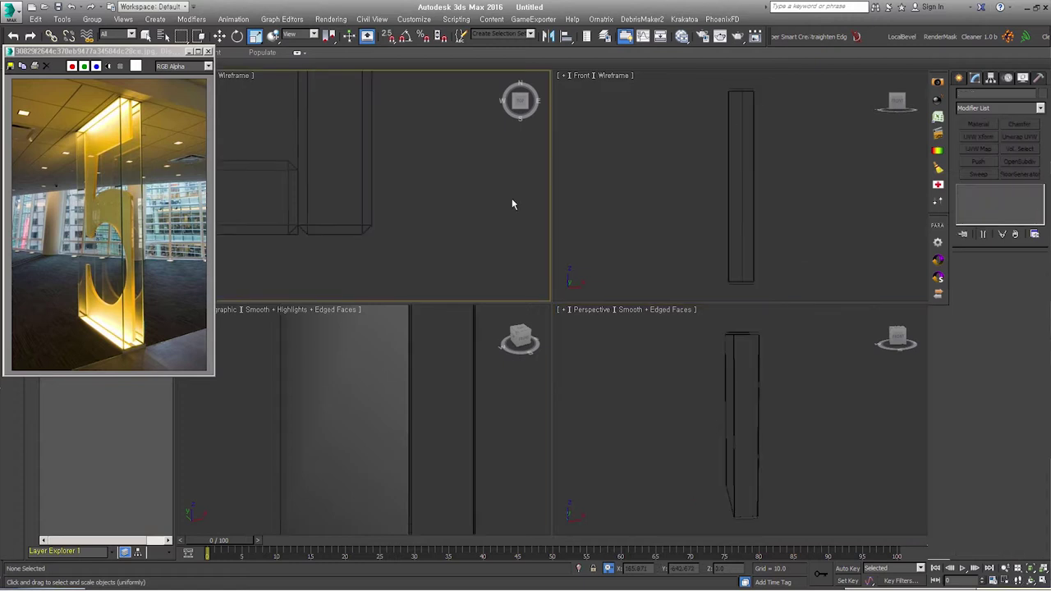
left_click(747, 89)
scroll(751, 87, "up", 2)
scroll(427, 244, "up", 3)
scroll(431, 246, "down", 2)
scroll(433, 247, "down", 3)
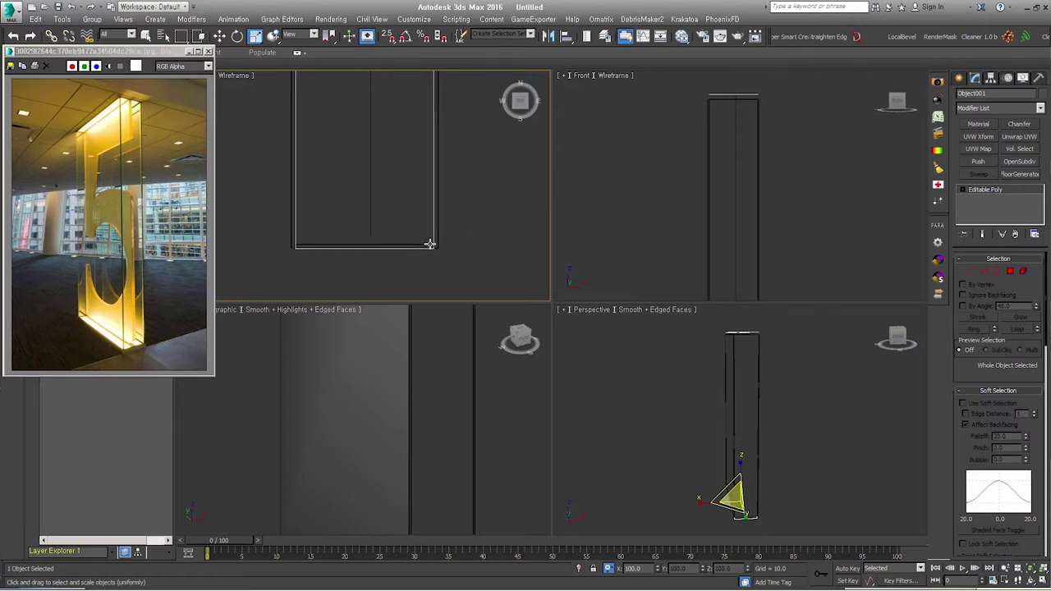
- Move the frame's two vertical edges by an X offset of 5
left_click(984, 272)
scroll(423, 242, "down", 5)
right_click(431, 200)
left_click(435, 207)
scroll(433, 226, "up", 4)
left_click_drag(474, 223, 383, 179)
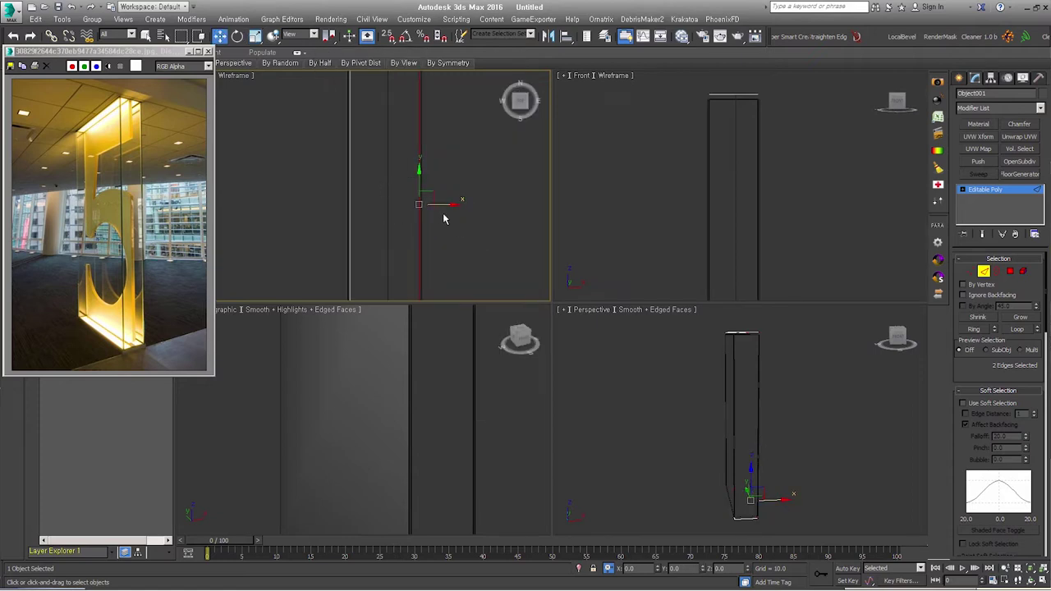
left_click(630, 569)
type("5")
key("Return")
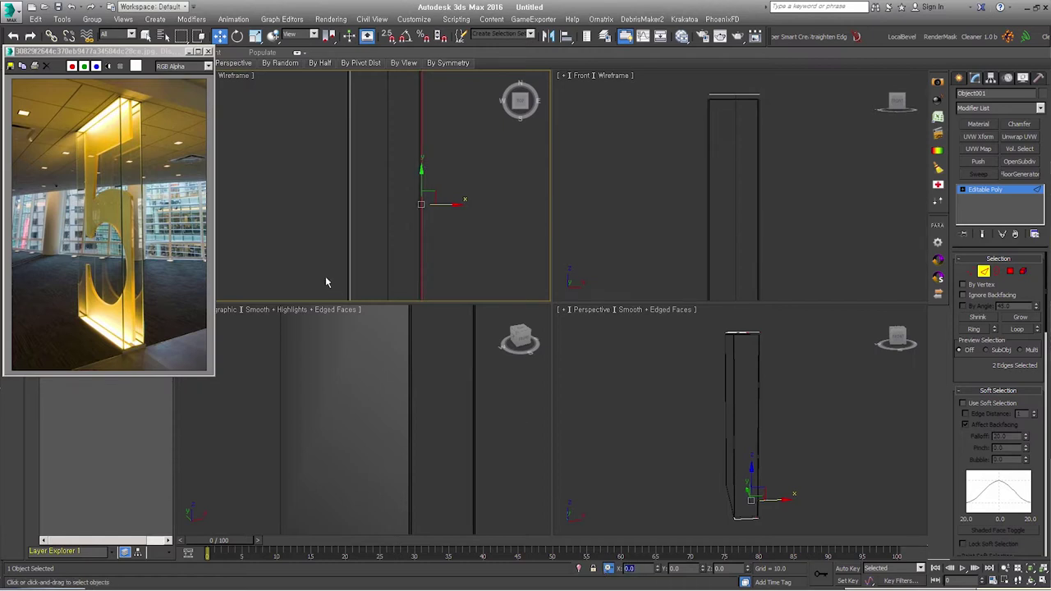
left_click_drag(375, 249, 319, 221)
left_click(641, 568)
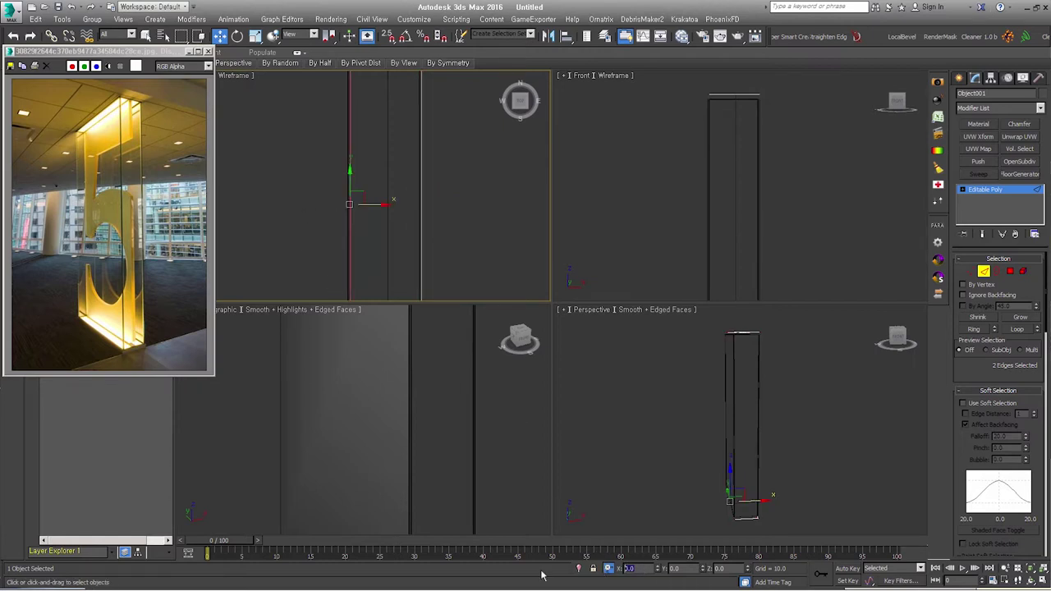
- Add a Shell modifier to the frame with an inner amount of 30
key("2")
right_click(831, 187)
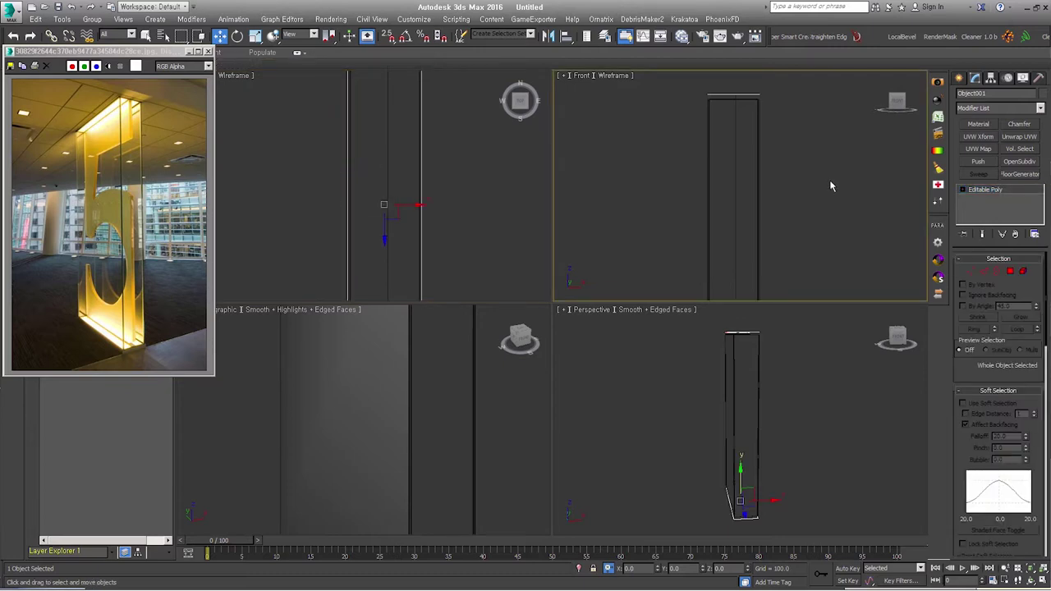
key("ctrl+shift+s")
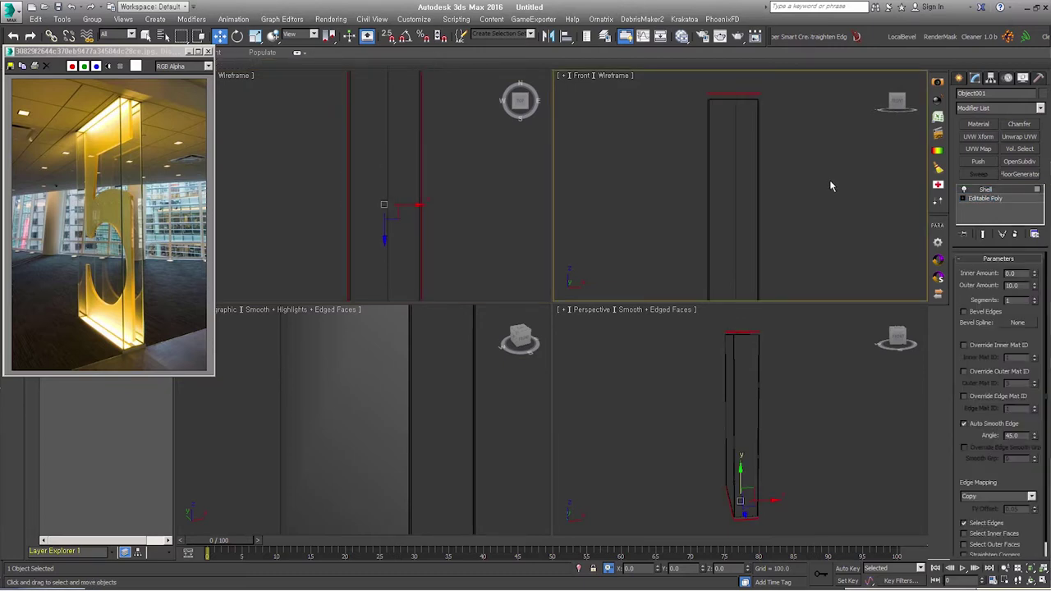
left_click(1016, 273)
type("30")
key("Return")
- Collapse the Shell into the frame's mesh and select its top polygons
middle_click_drag(468, 254, 406, 213)
scroll(392, 237, "up", 5)
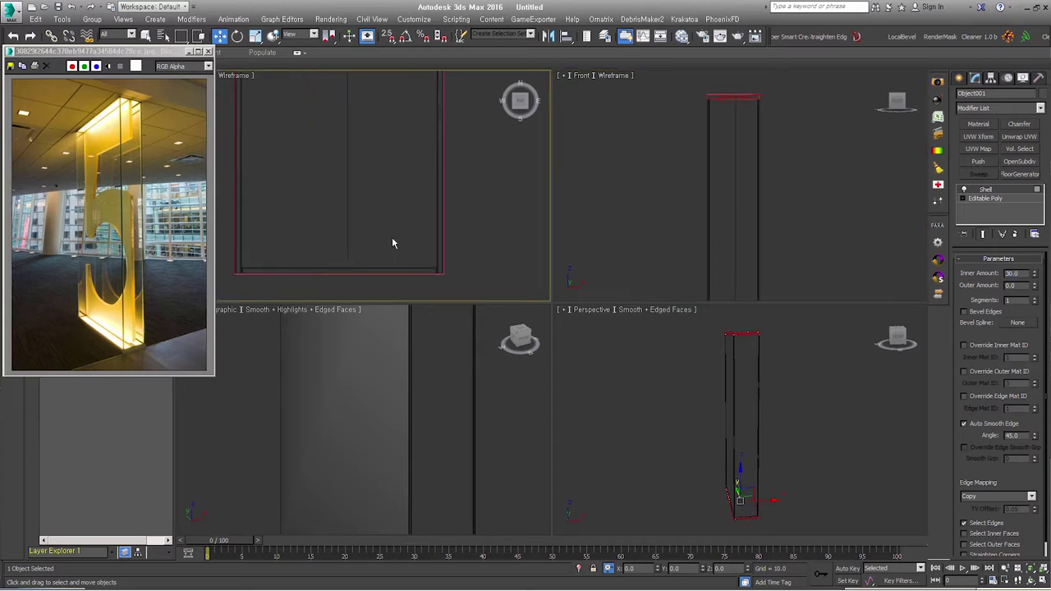
scroll(434, 275, "up", 3)
scroll(458, 274, "up", 1)
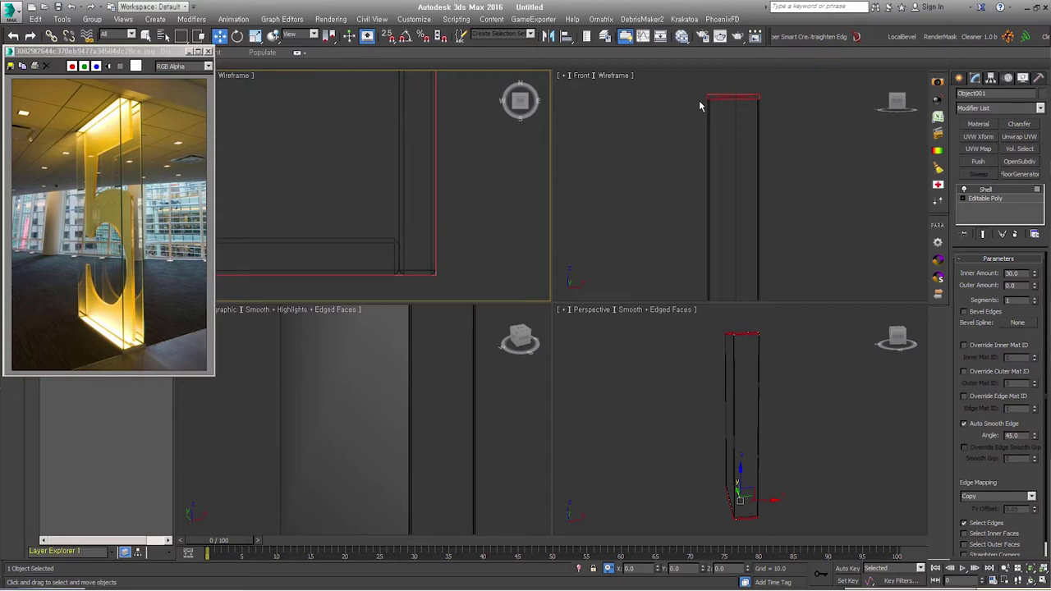
left_click(985, 198)
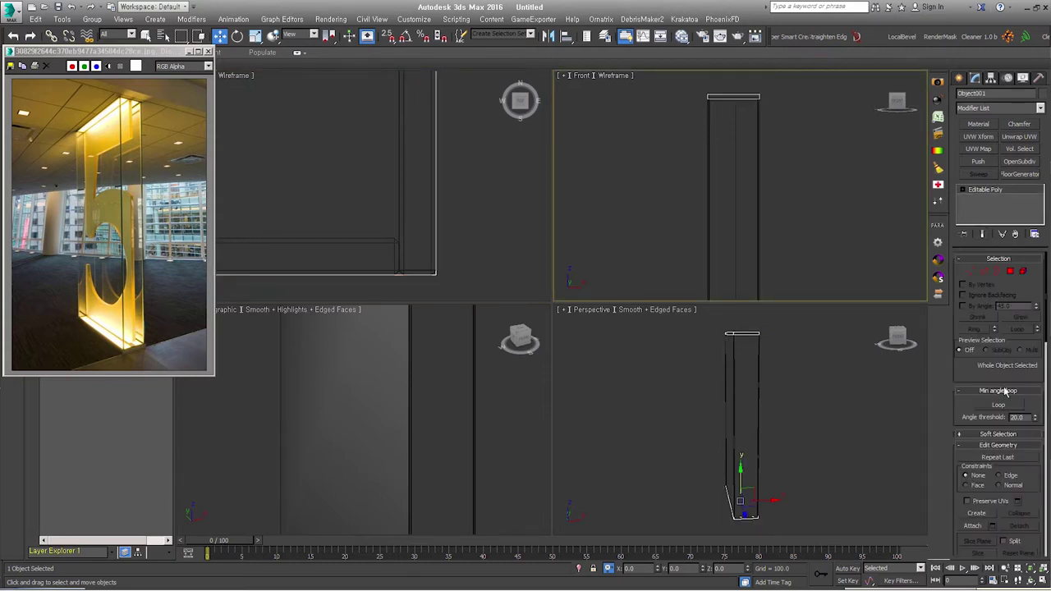
left_click(1010, 271)
left_click(720, 99)
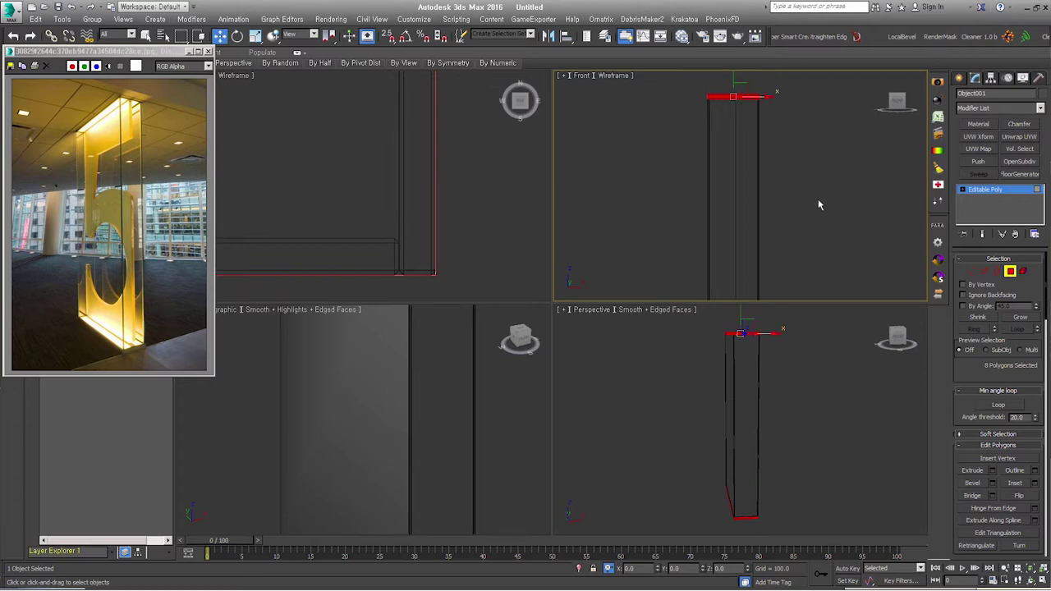
- Detach the top polygons as a clone named Object002 and select it
key("alt+d")
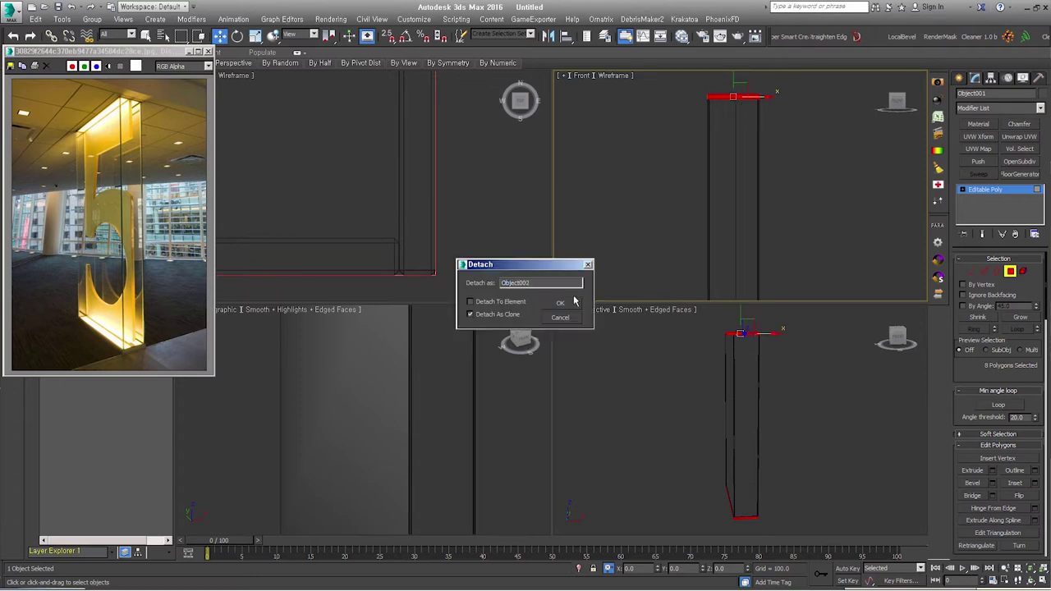
left_click(570, 306)
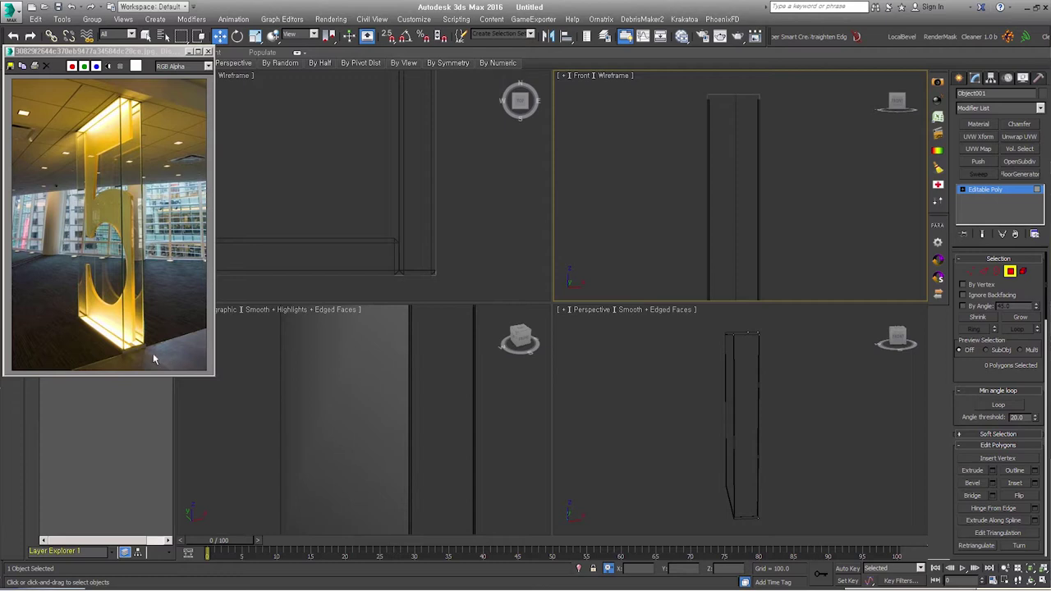
left_click(1011, 272)
left_click(753, 99)
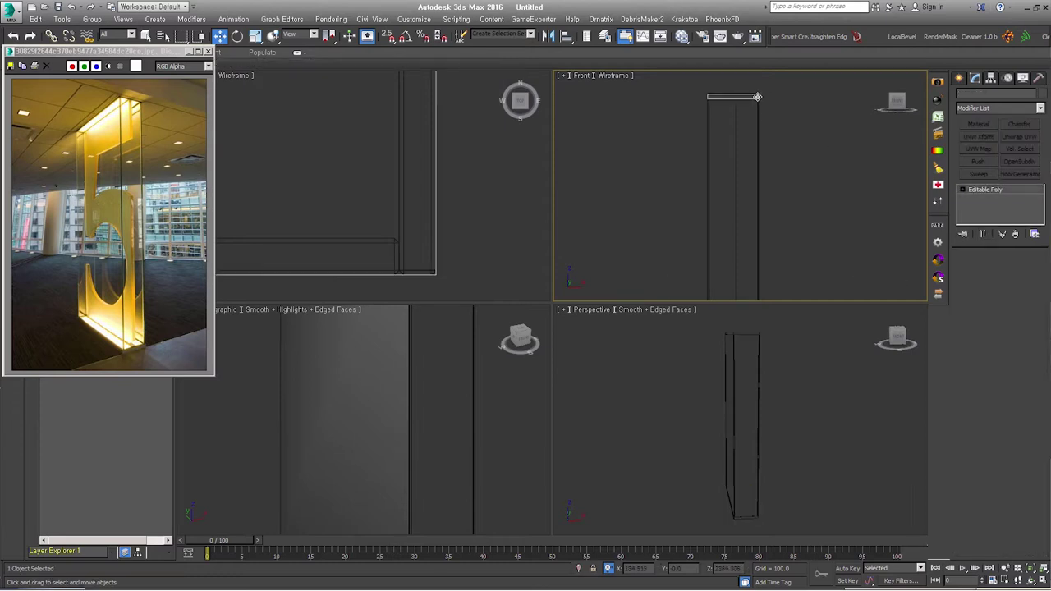
key("F3")
middle_click_drag(432, 392, 432, 411, "alt")
scroll(432, 411, "up", 3)
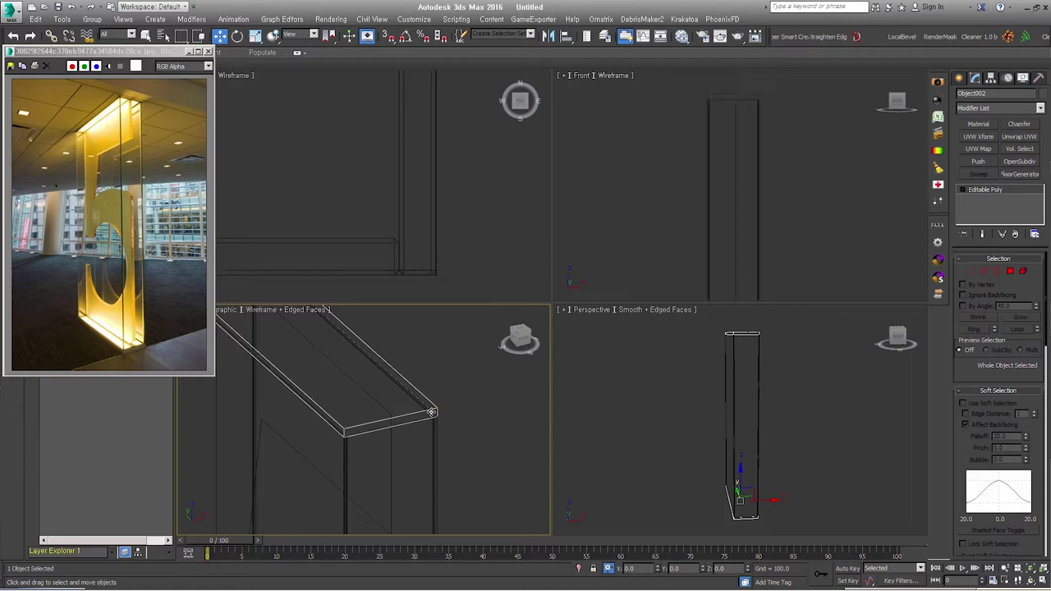
middle_click_drag(432, 411, 443, 412)
- Give Object002 a Shell with inner 0, outer 5, and Select Edges unchecked
key("shift+s")
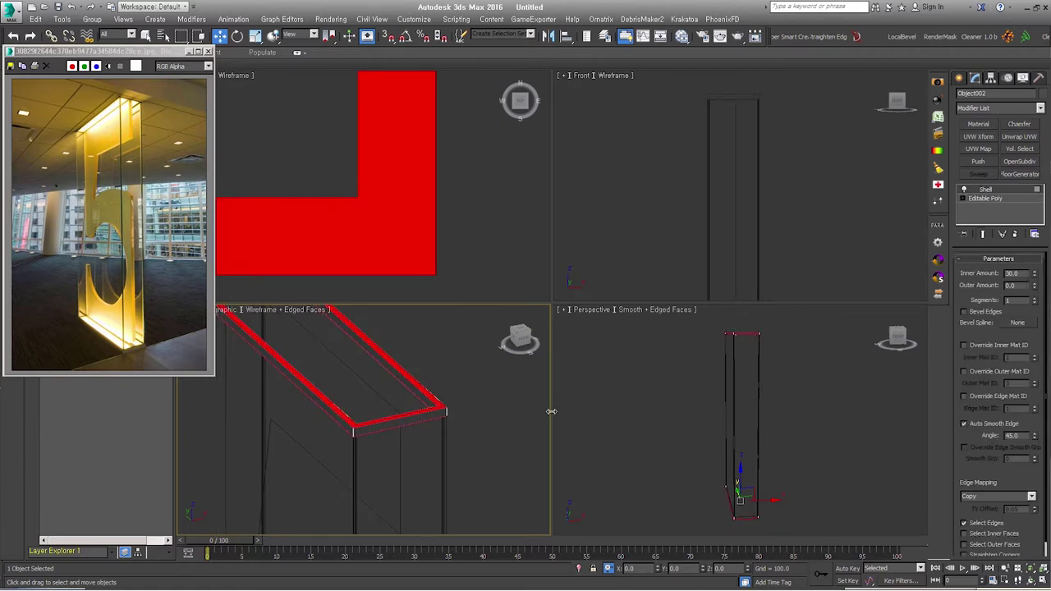
right_click(1036, 275)
double_click(1010, 285)
type("5")
key("Return")
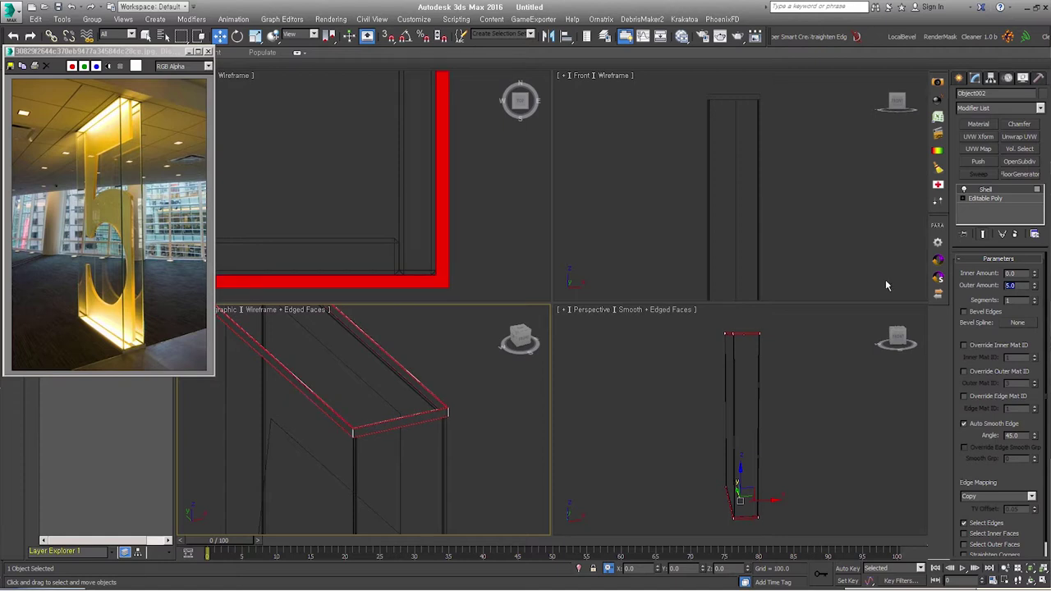
middle_click_drag(461, 282, 468, 265)
middle_click_drag(407, 427, 419, 392)
mouse_move(459, 400)
middle_mouse_down("alt")
mouse_move(454, 359)
mouse_move(469, 396)
mouse_move(474, 378)
middle_mouse_up("alt")
left_click(986, 524)
middle_click_drag(811, 417, 789, 433, "alt")
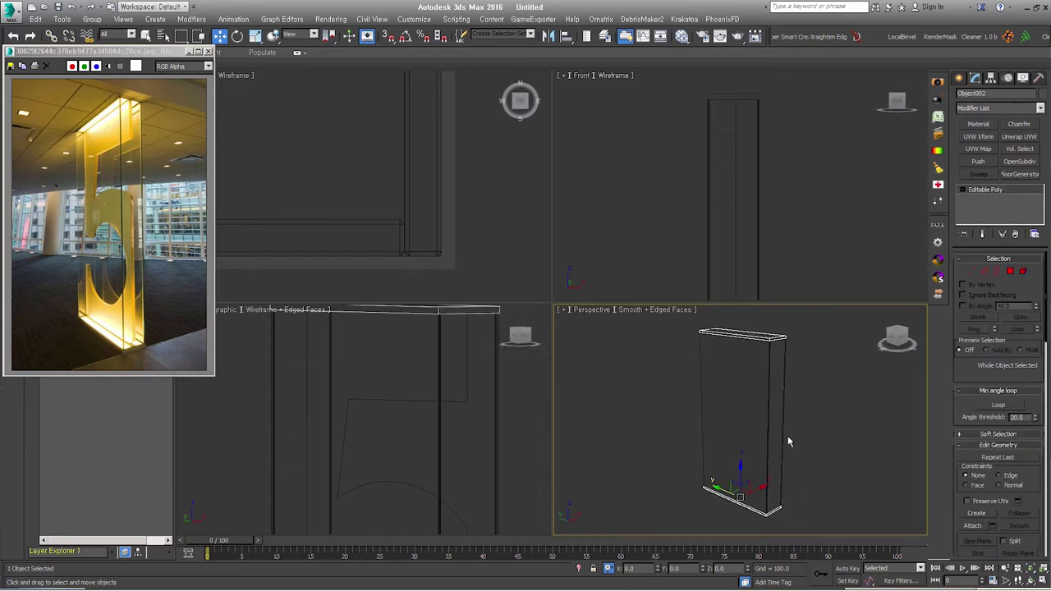
- Rename the object to 'out_fram', then select and zoom to the tall panel in wireframe
double_click(990, 93)
type("out_fram")
left_click(463, 348)
key("z")
left_click_drag(555, 309, 417, 222)
scroll(325, 335, "up", 3)
scroll(317, 362, "up", 3)
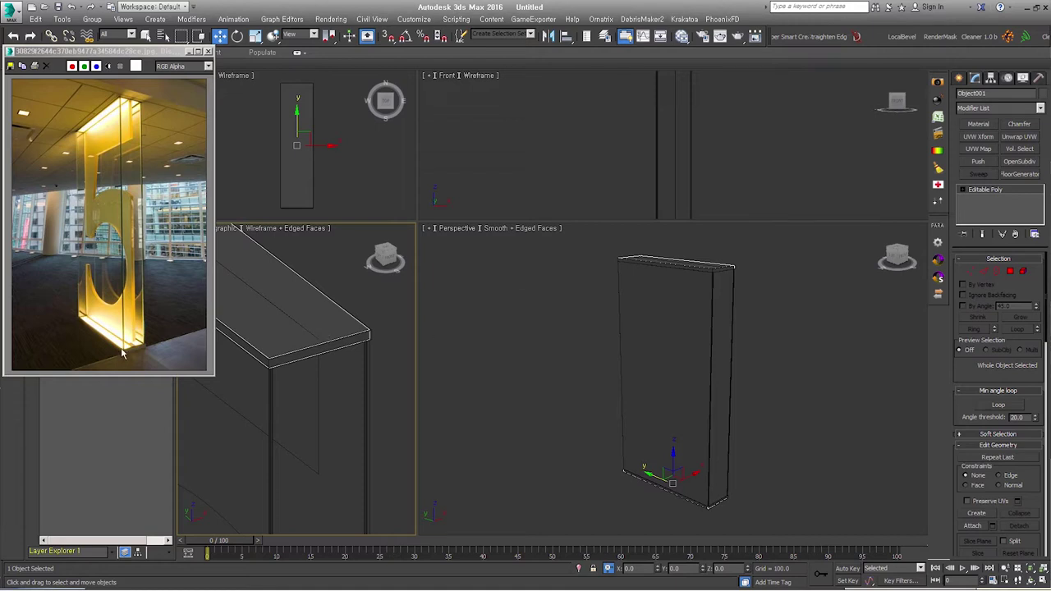
mouse_move(797, 334)
middle_mouse_down("alt")
mouse_move(775, 335)
mouse_move(779, 385)
mouse_move(725, 378)
middle_mouse_up("alt")
key("F3")
- Select the panel's edge ring and connect it with one new centre edge
left_click(985, 271)
middle_click_drag(708, 315, 704, 346, "alt")
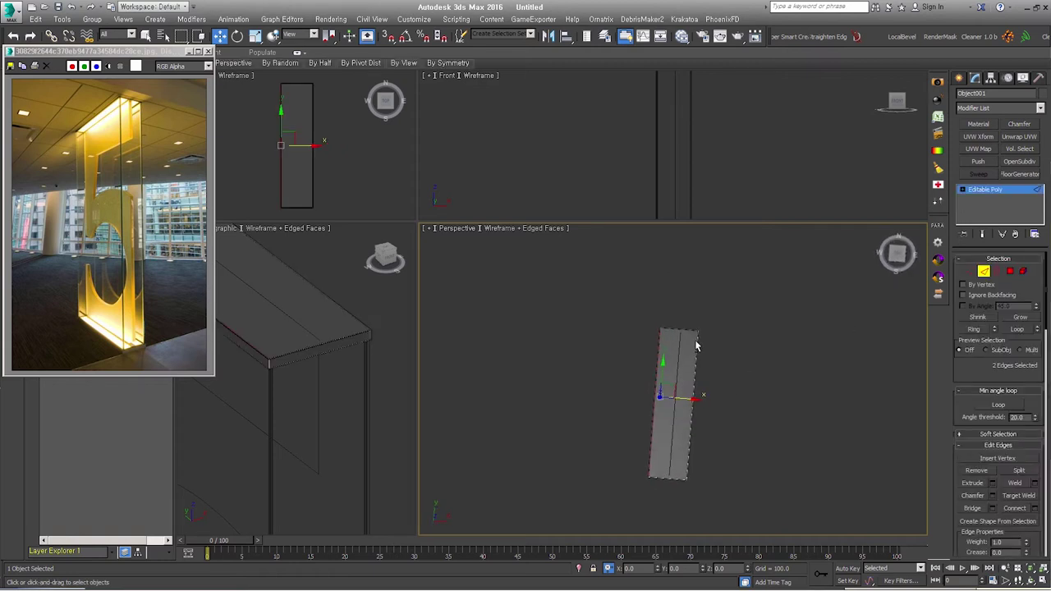
key("t")
key("ctrl+shift+z")
key("alt+r")
key("ctrl+shift+e")
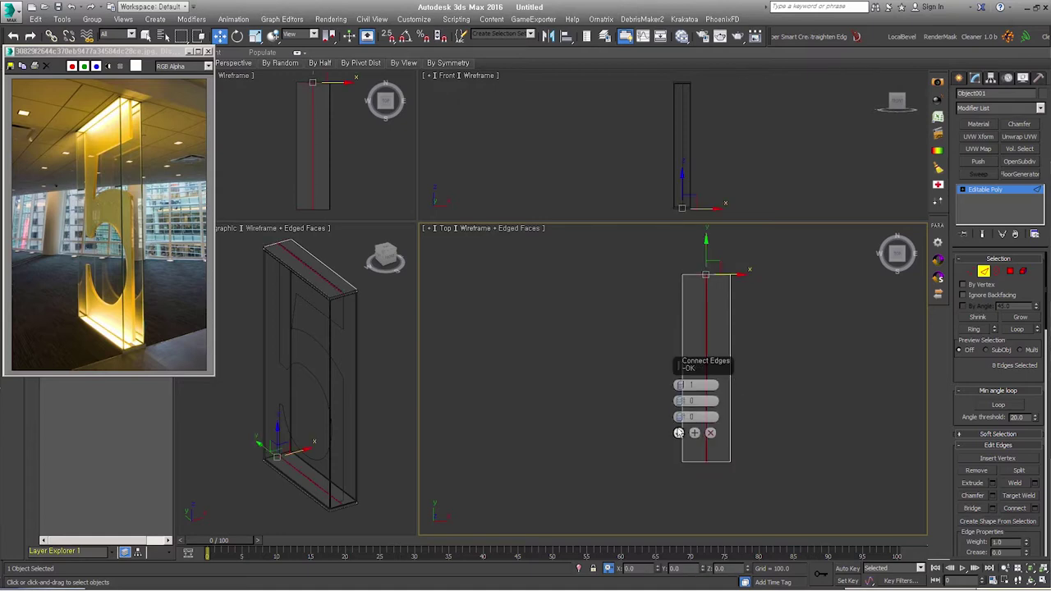
left_click(679, 432)
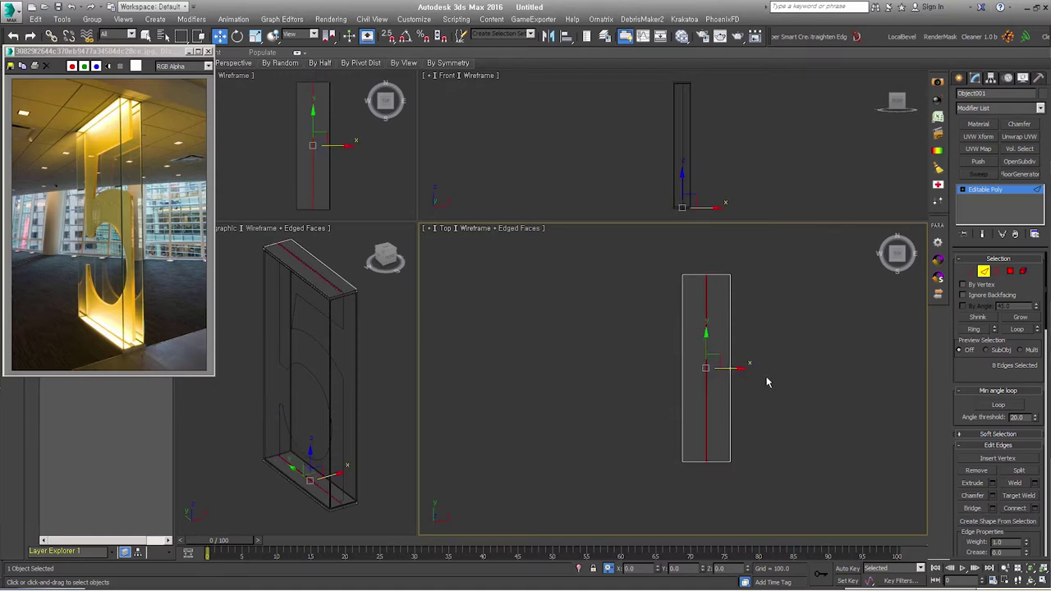
middle_click_drag(767, 382, 645, 421)
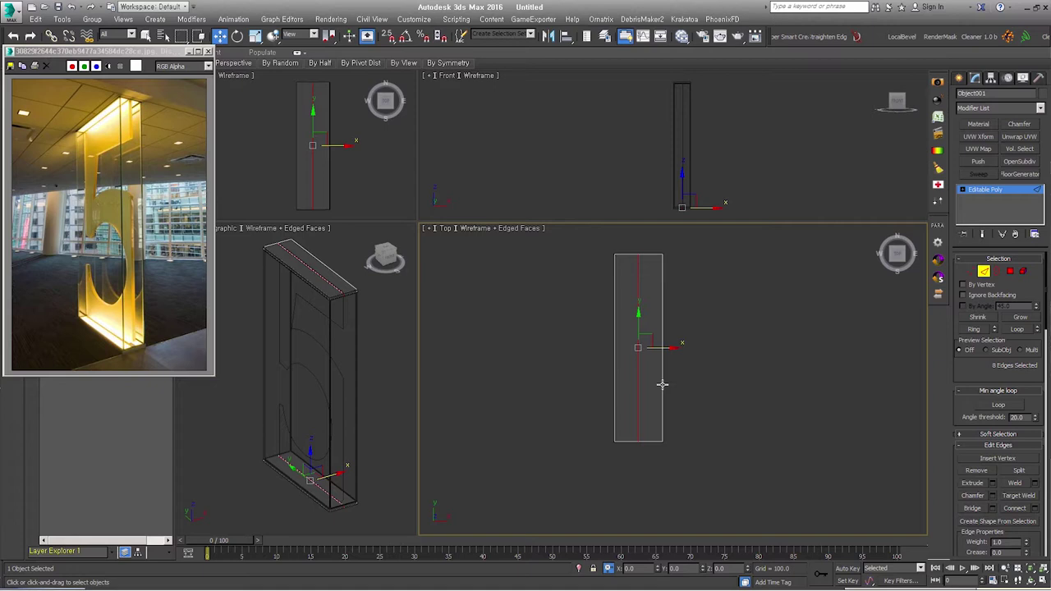
scroll(640, 406, "up", 4)
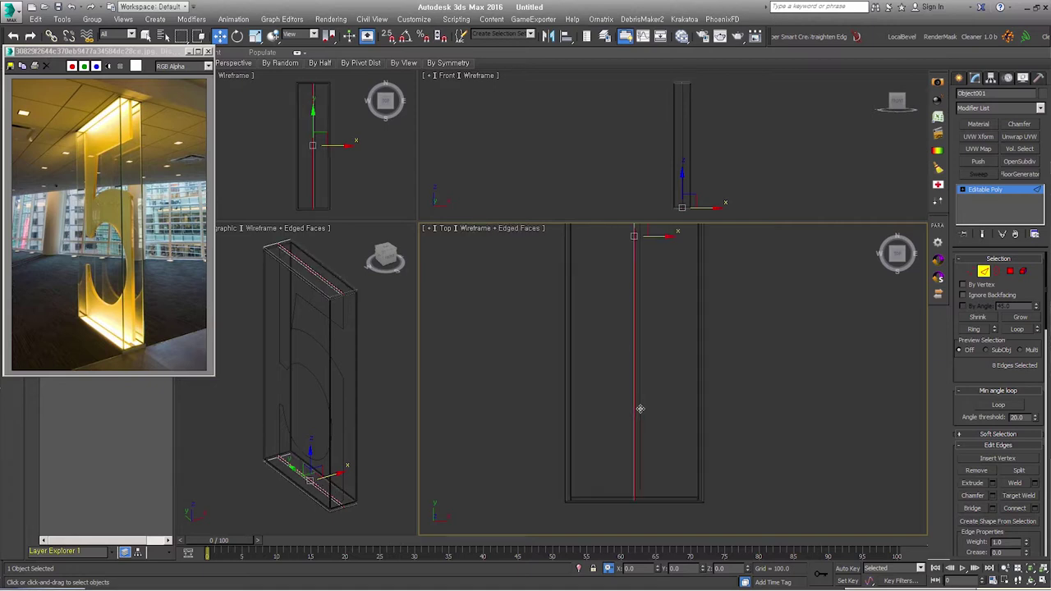
- Chamfer the centre edges into a narrow pair of parallel edges
right_click(631, 361)
left_click(583, 421)
left_click_drag(636, 434, 641, 422)
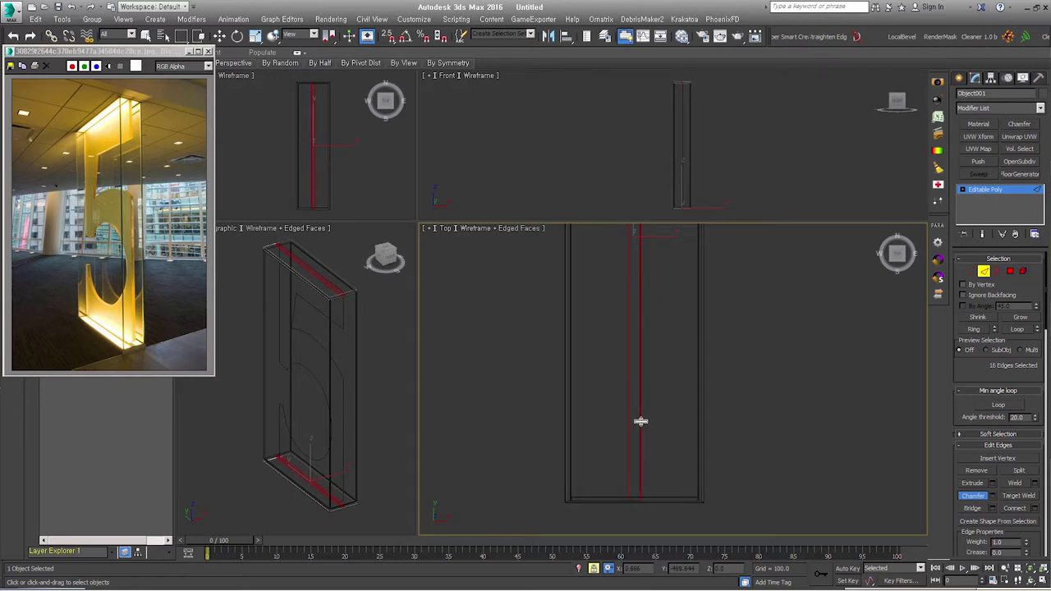
left_click_drag(641, 423, 639, 423)
left_click_drag(640, 422, 638, 430)
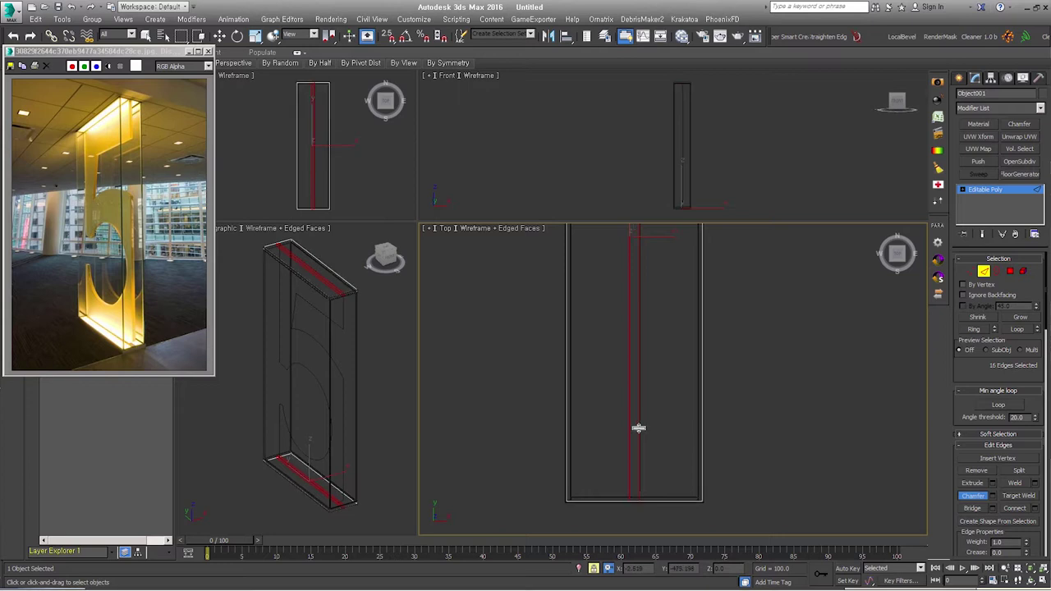
left_click(753, 441)
scroll(661, 484, "down", 3)
left_click_drag(673, 516, 655, 291)
- Connect the top and bottom edges and scale the new edges outward along X
key("w")
key("ctrl+shift+e")
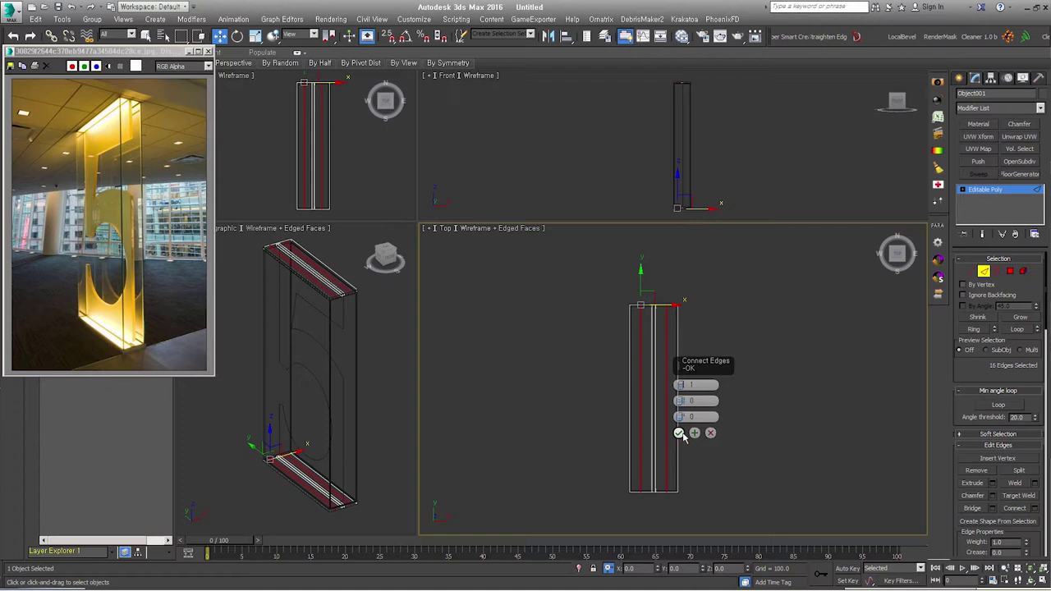
left_click(679, 434)
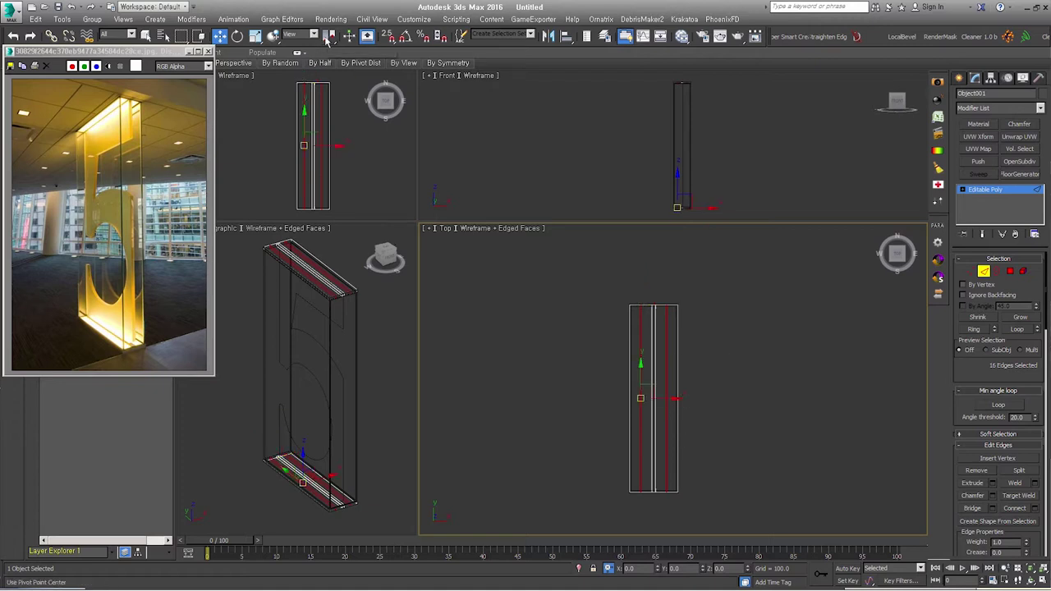
left_click_drag(329, 36, 330, 80)
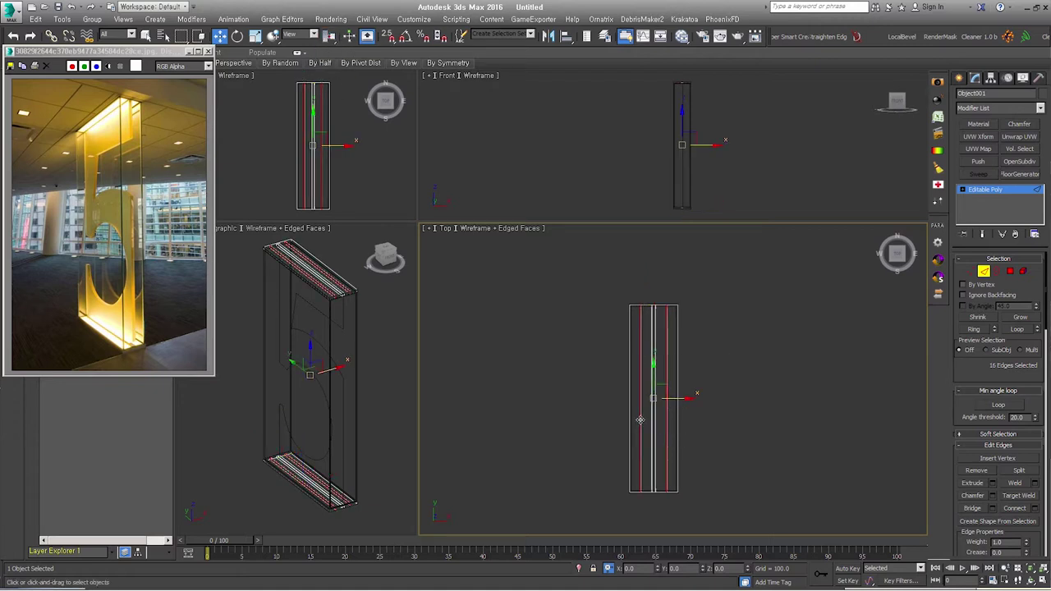
right_click(643, 360)
left_click(671, 392)
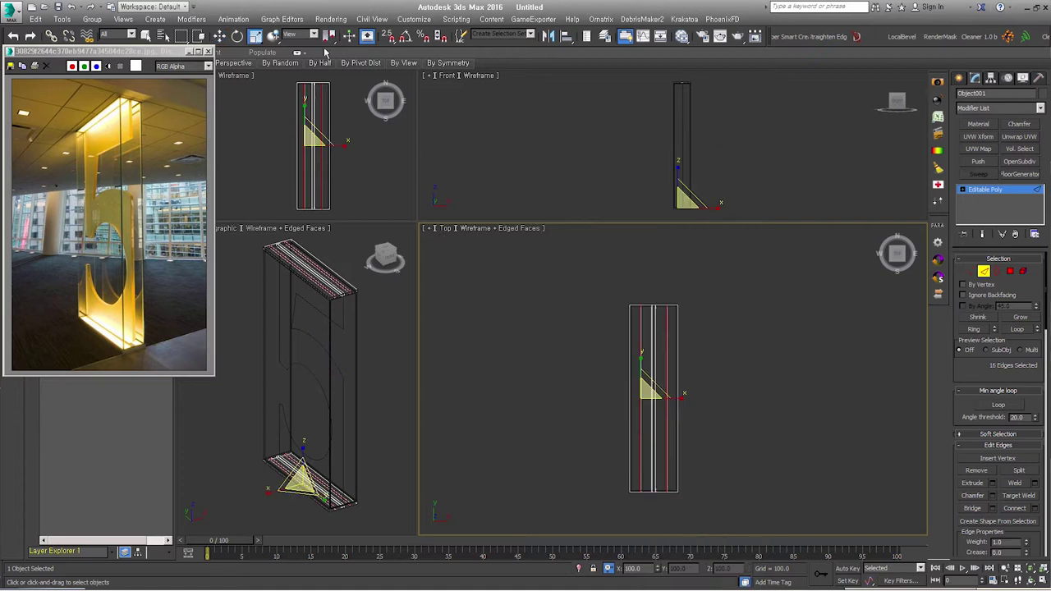
left_click_drag(329, 36, 332, 72)
scroll(649, 413, "up", 3)
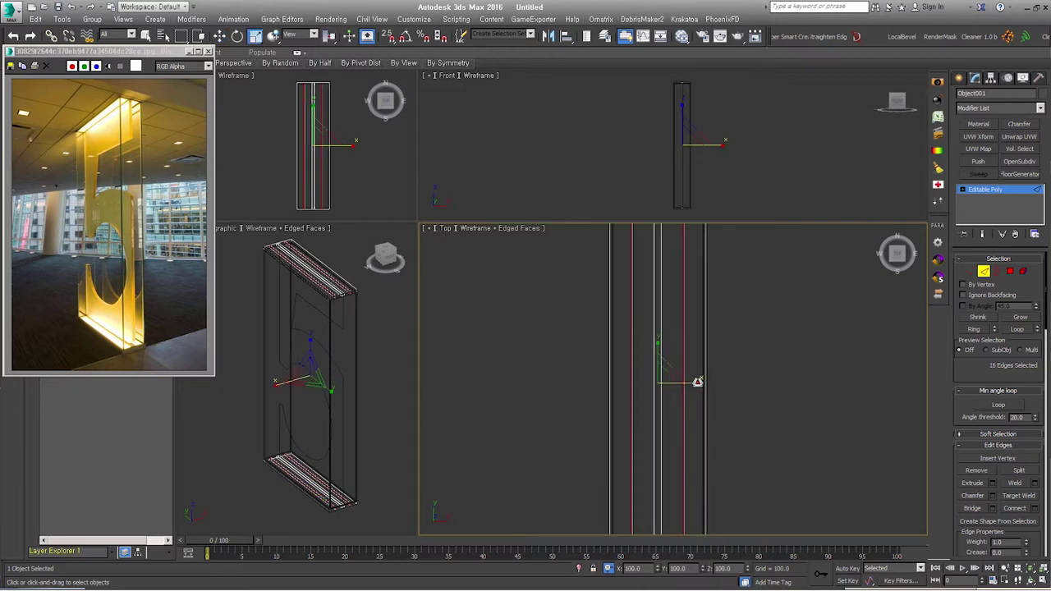
left_click_drag(702, 382, 724, 374)
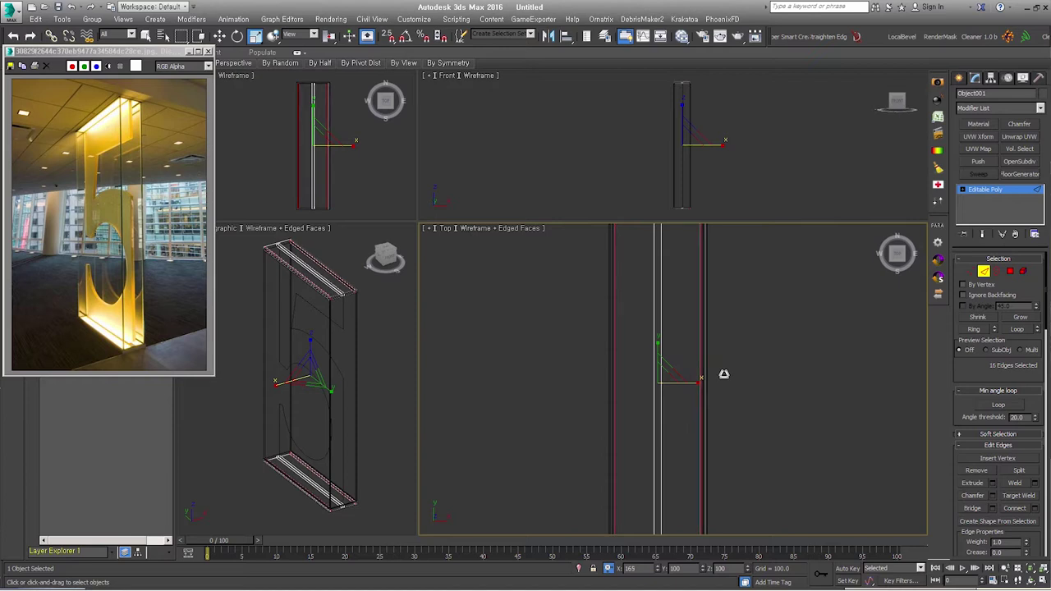
scroll(711, 407, "down", 3)
- Connect the end edges with a middle edge and chamfer it into a pair
left_click_drag(720, 382, 565, 366)
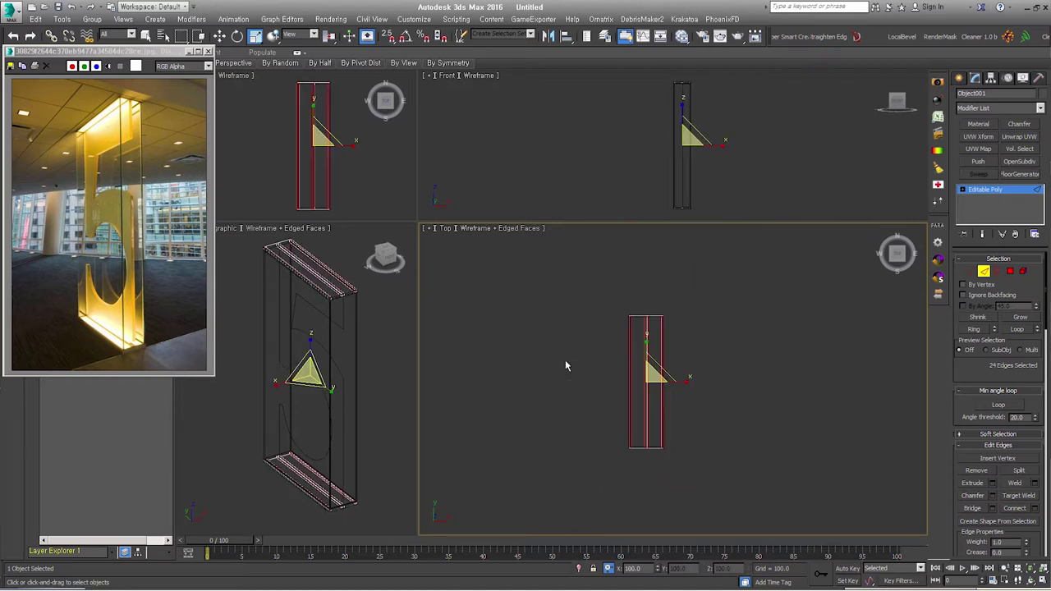
key("ctrl+shift+e")
key("Return")
right_click(643, 369)
left_click(633, 428)
scroll(664, 375, "up", 3)
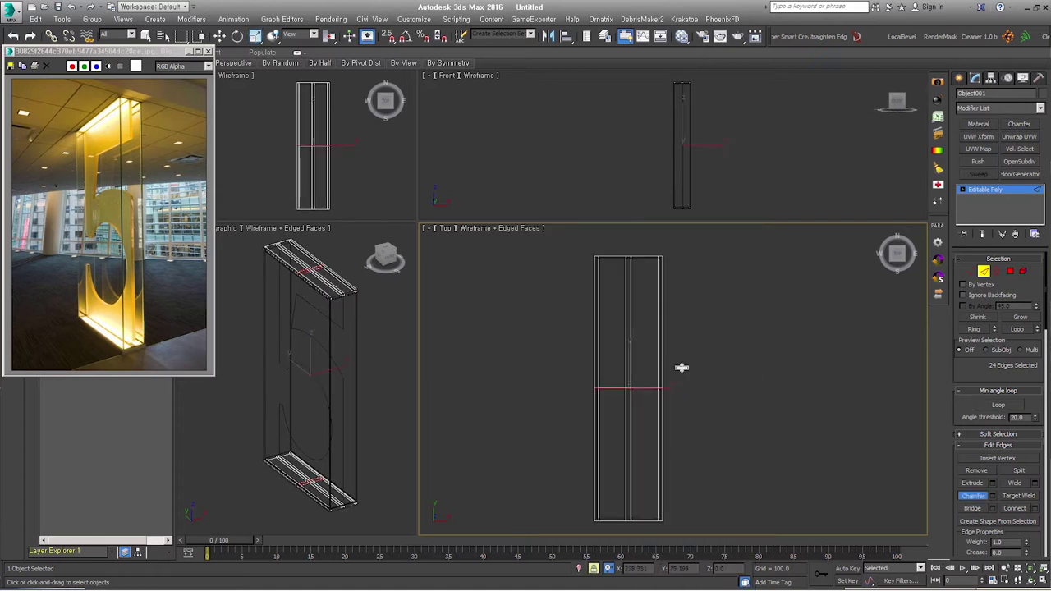
left_click_drag(682, 367, 695, 261)
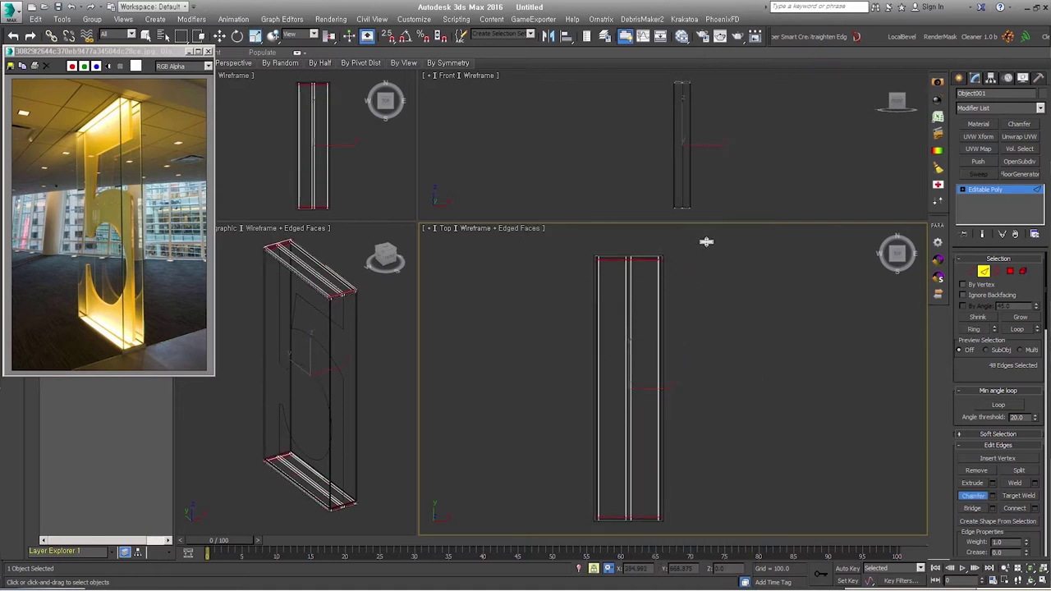
- Switch to Polygon level and select a strip face on the frame's end
left_click(715, 423)
middle_click_drag(712, 431, 702, 462, "alt")
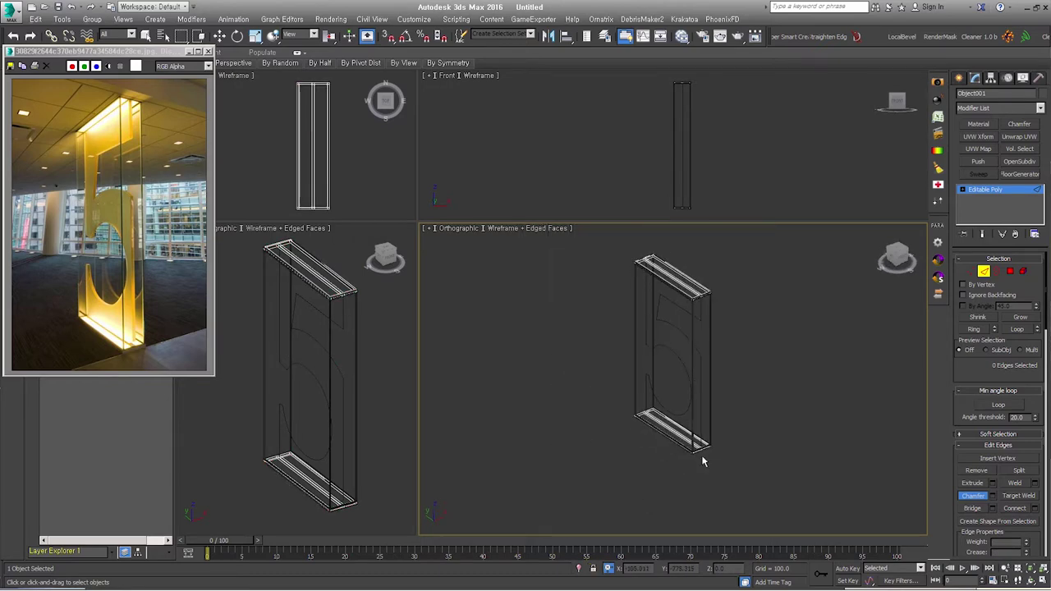
scroll(701, 496, "up", 3)
scroll(699, 494, "up", 2)
key("4")
left_click(673, 434)
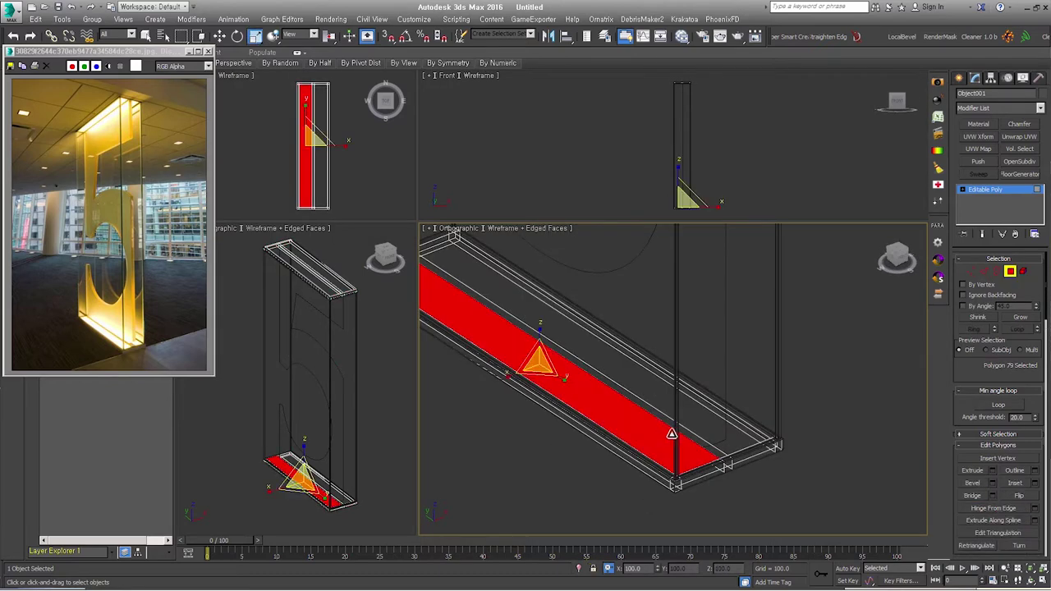
- Toggle between the narrow and wide strip faces until both bottom strip faces are selected
left_click(713, 422)
left_click(715, 422)
left_click(717, 420)
left_click(719, 420)
left_click(773, 433)
left_click(756, 436)
left_click(672, 453)
left_click(701, 447, "ctrl")
middle_click_drag(701, 447, 646, 387, "alt")
right_click(644, 383)
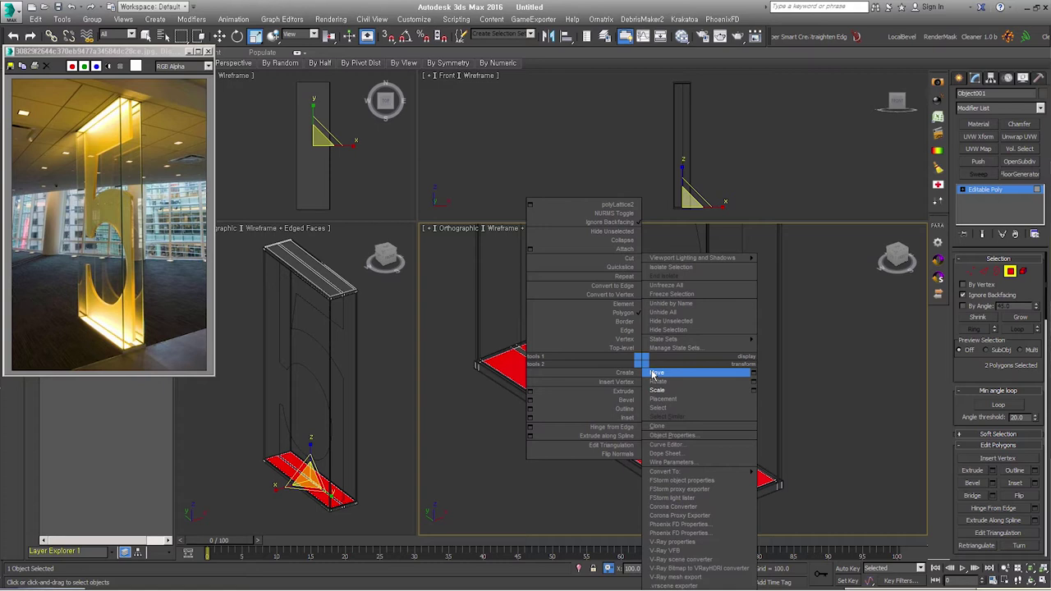
left_click(669, 423)
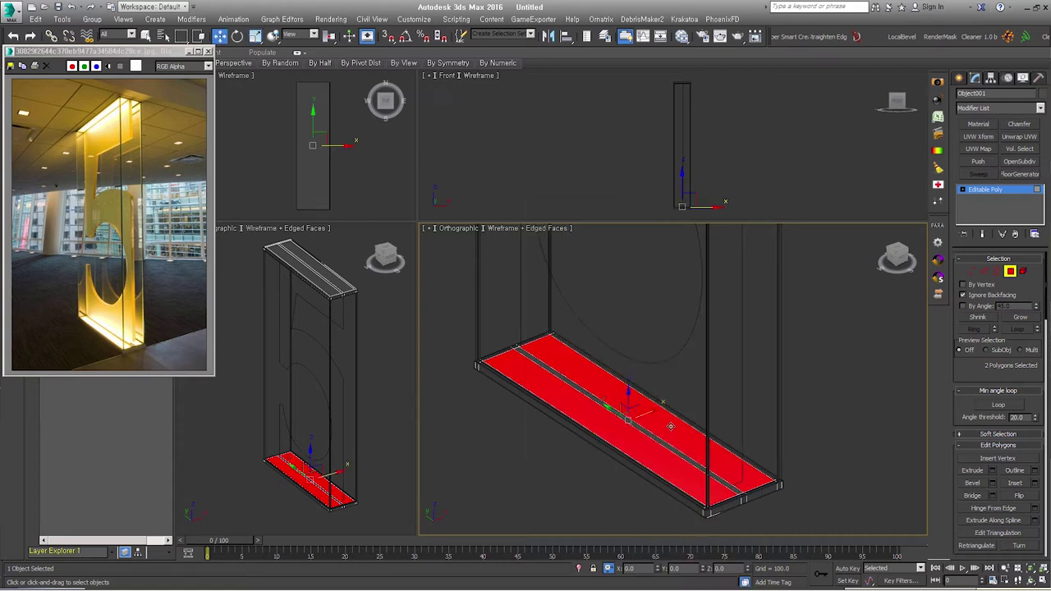
middle_click_drag(698, 467, 684, 409)
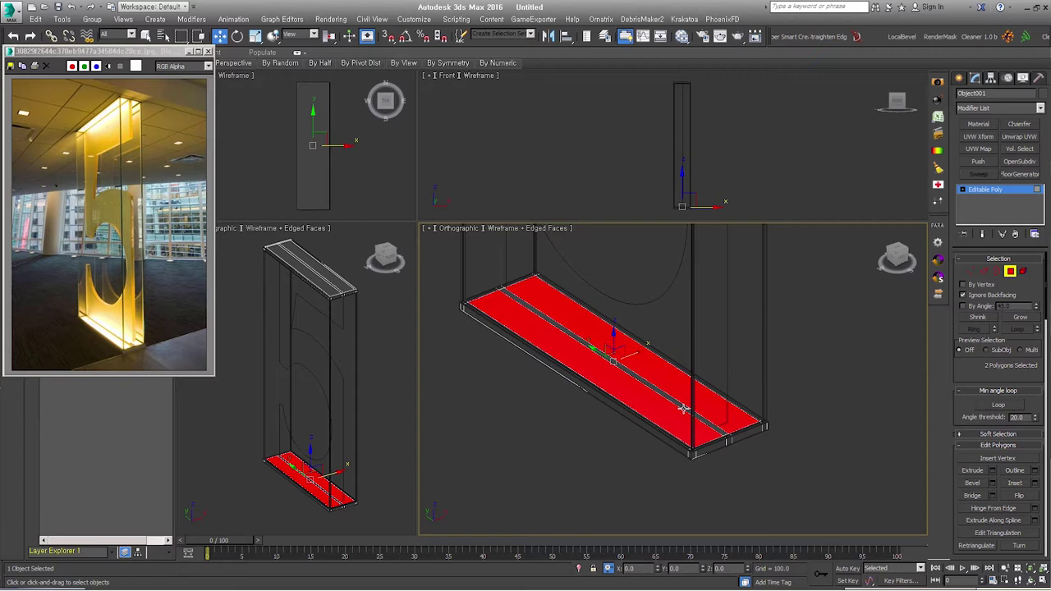
- Re-enter Polygon level and select the two bottom strip faces, viewing them at an angle
left_click(1011, 272)
middle_click_drag(704, 399, 758, 417, "alt")
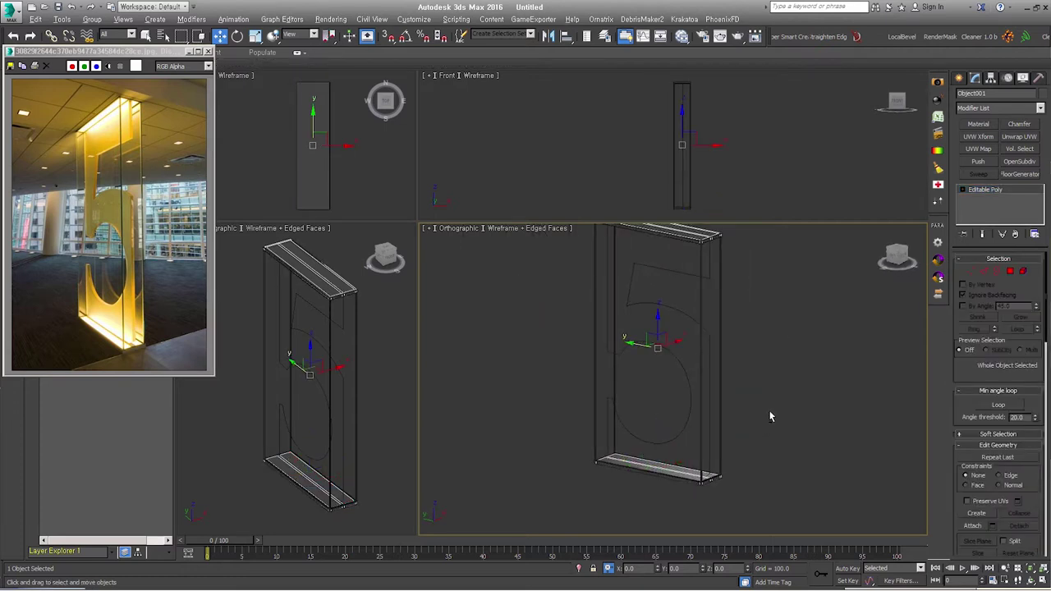
mouse_move(648, 360)
middle_mouse_down()
mouse_move(648, 388)
mouse_move(699, 436)
mouse_move(678, 468)
middle_mouse_up()
scroll(678, 501, "up", 2)
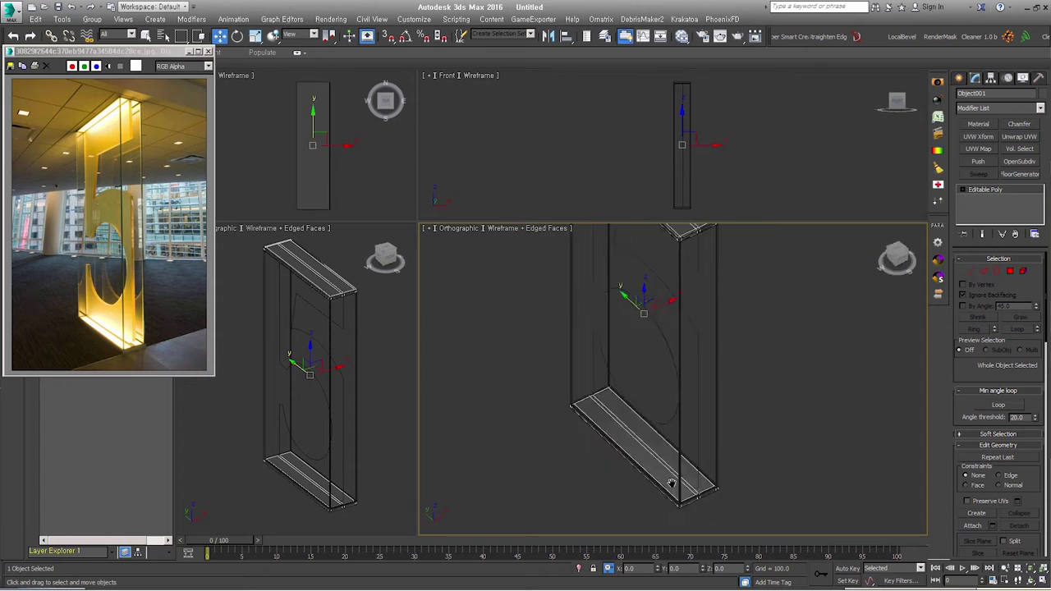
scroll(670, 489, "up", 3)
left_click(1009, 272)
left_click(624, 444)
scroll(615, 415, "up", 2)
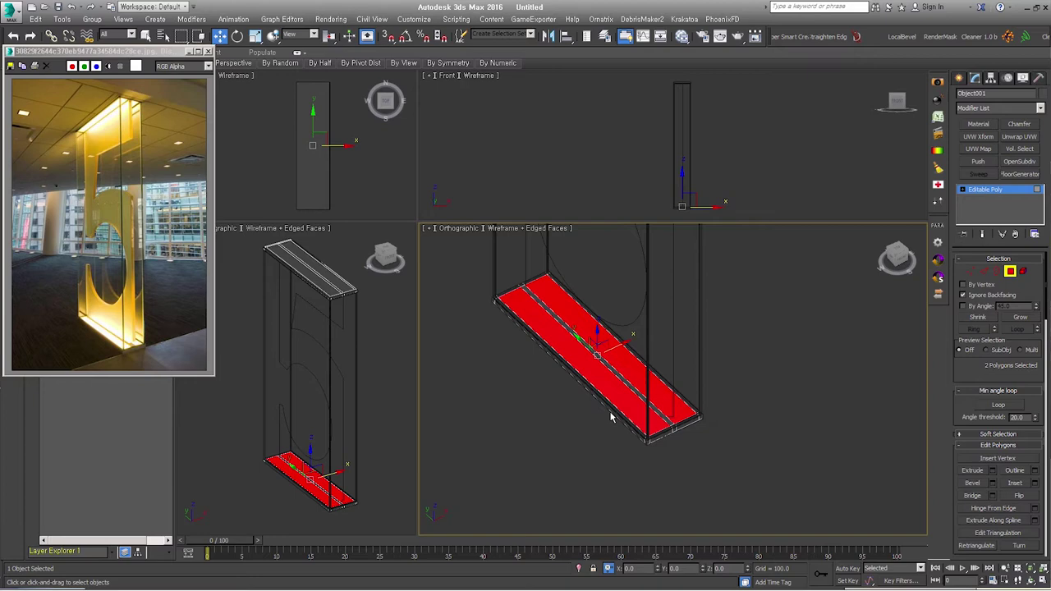
scroll(637, 405, "up", 3)
middle_click_drag(625, 425, 676, 452, "alt")
- Detach the two selected faces as a clone named '2_sideMtl08'
right_click(675, 453)
left_click(640, 435)
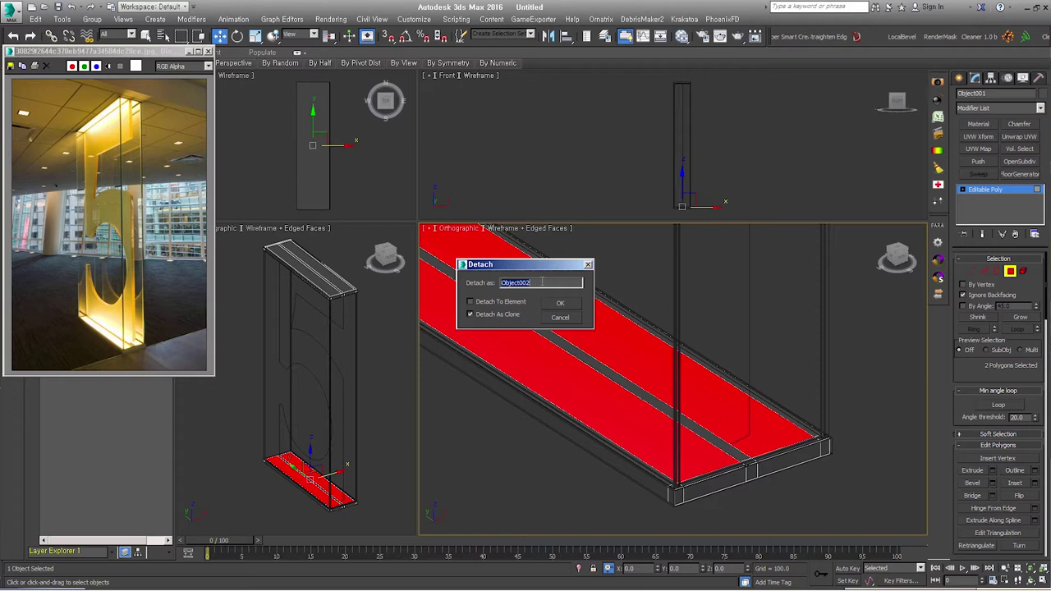
type("2_sideMtl08")
key("Return")
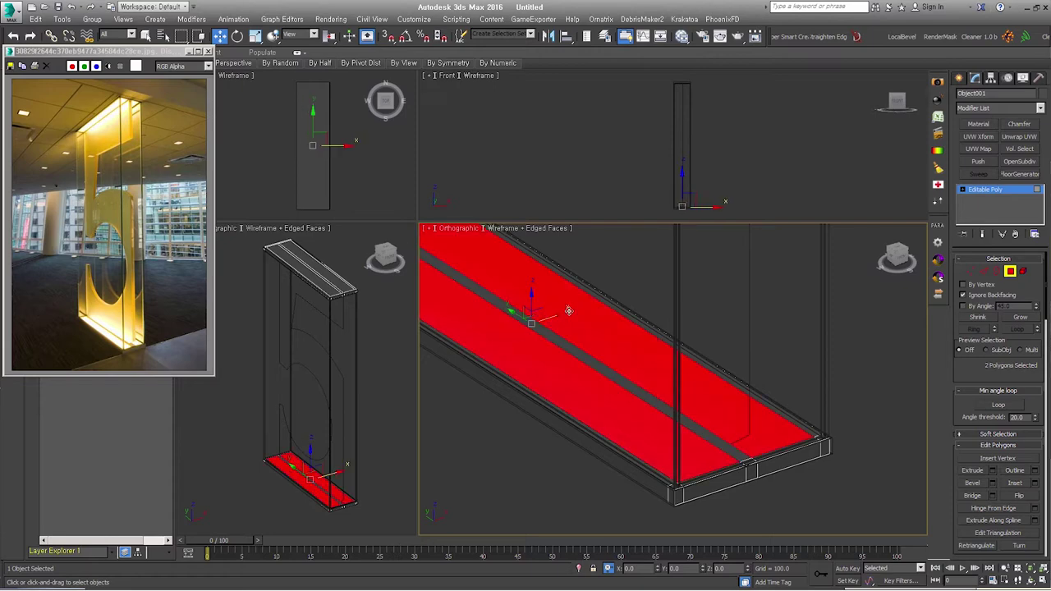
- Extrude the two original strip faces on the frame
scroll(772, 464, "up", 2)
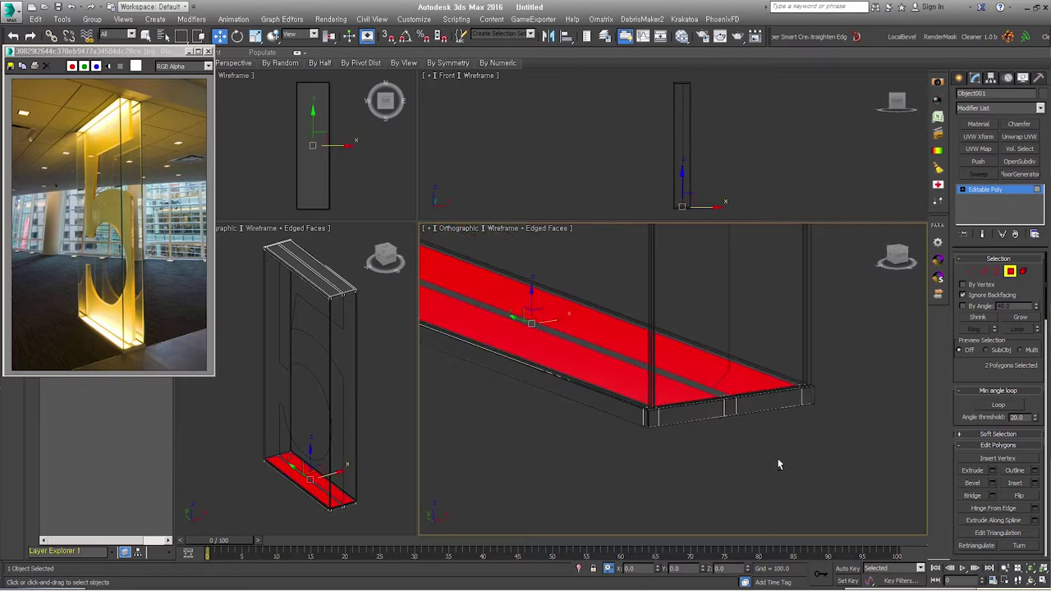
scroll(714, 421, "up", 2)
right_click(726, 363)
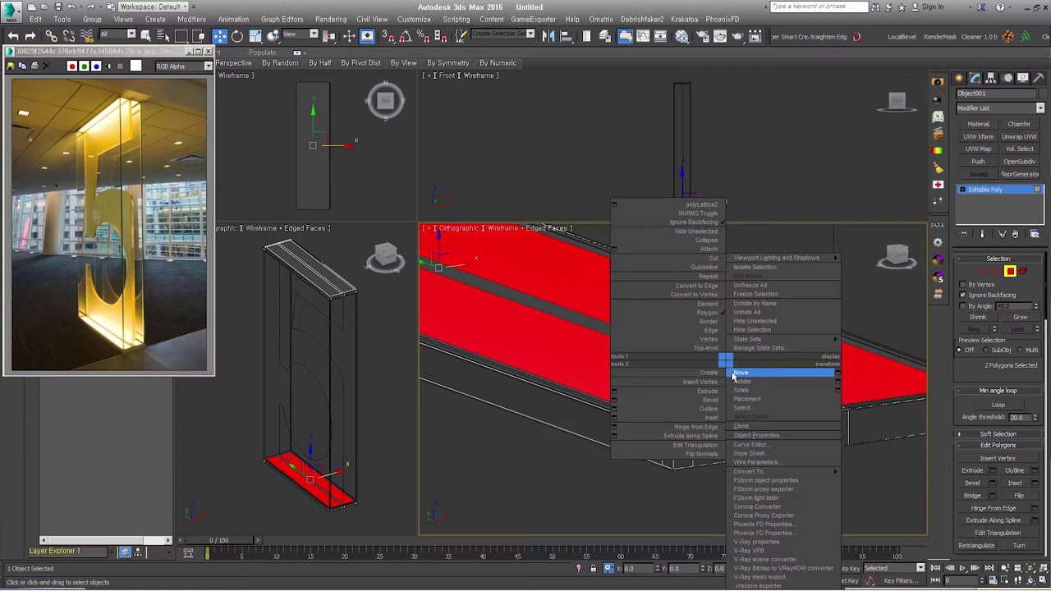
left_click(707, 391)
left_click_drag(670, 403, 662, 442)
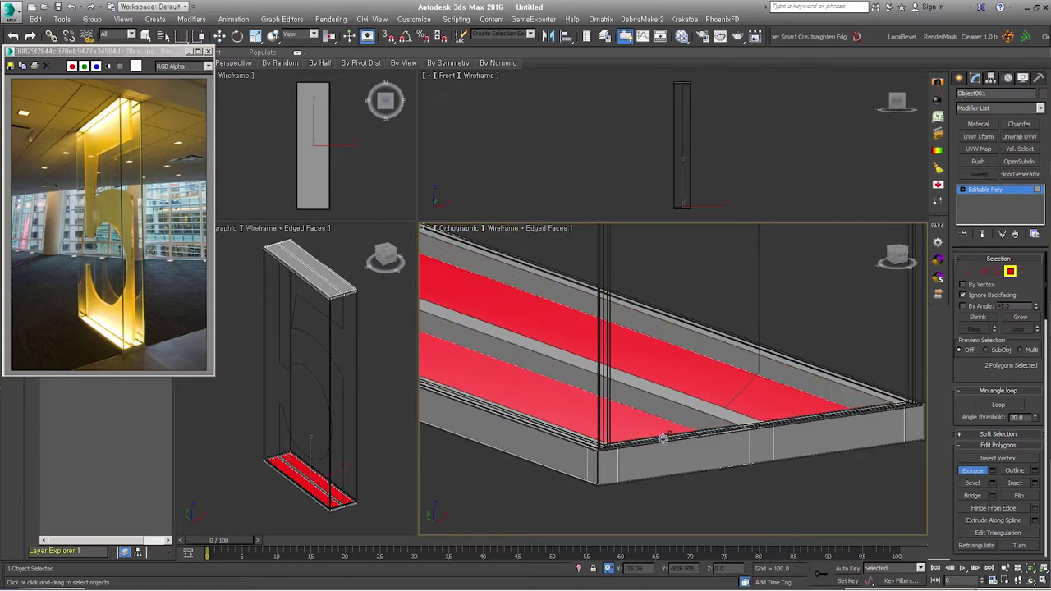
- Turn on See-Through, exit Polygon mode, and select the detached flat panel
key("alt+x")
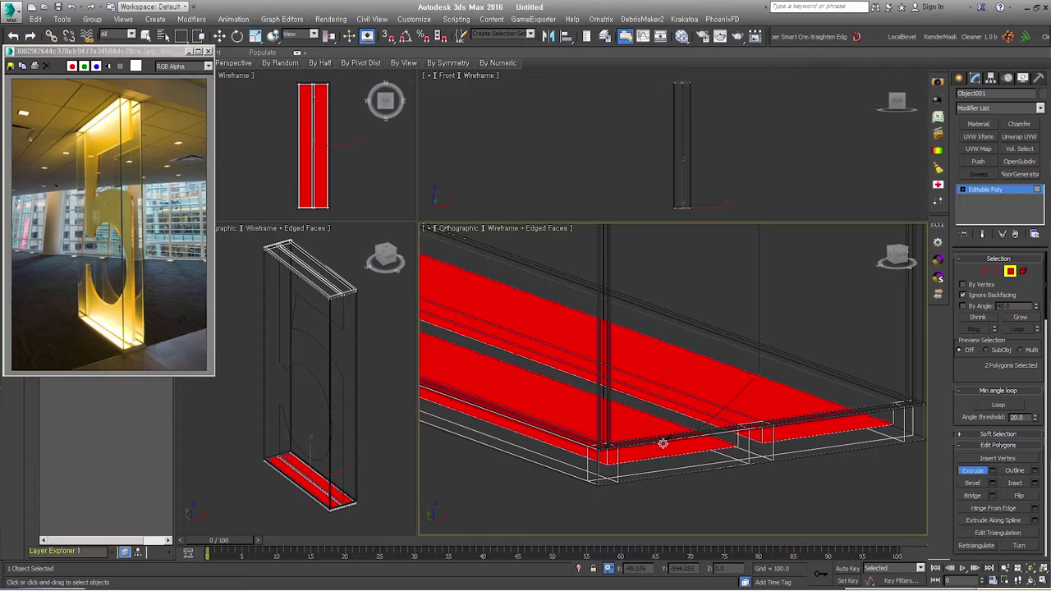
key("4")
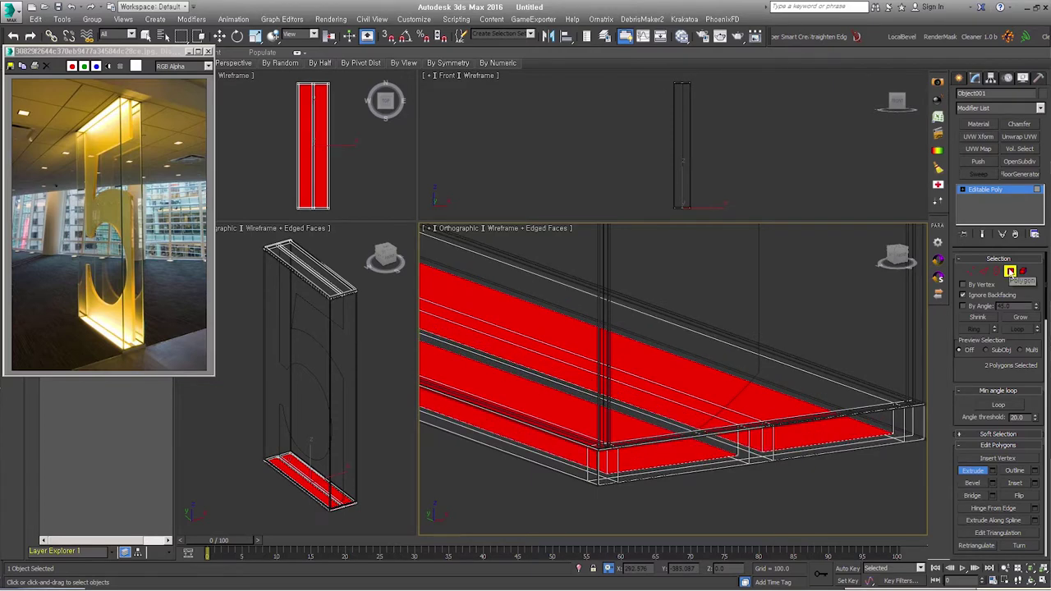
key("r")
key("r")
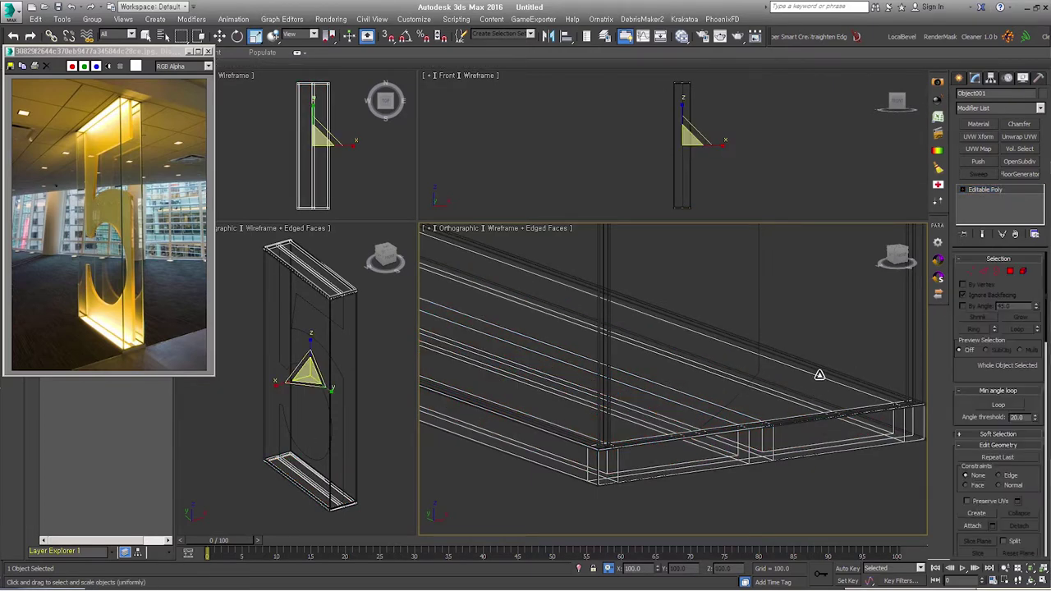
left_click(820, 374)
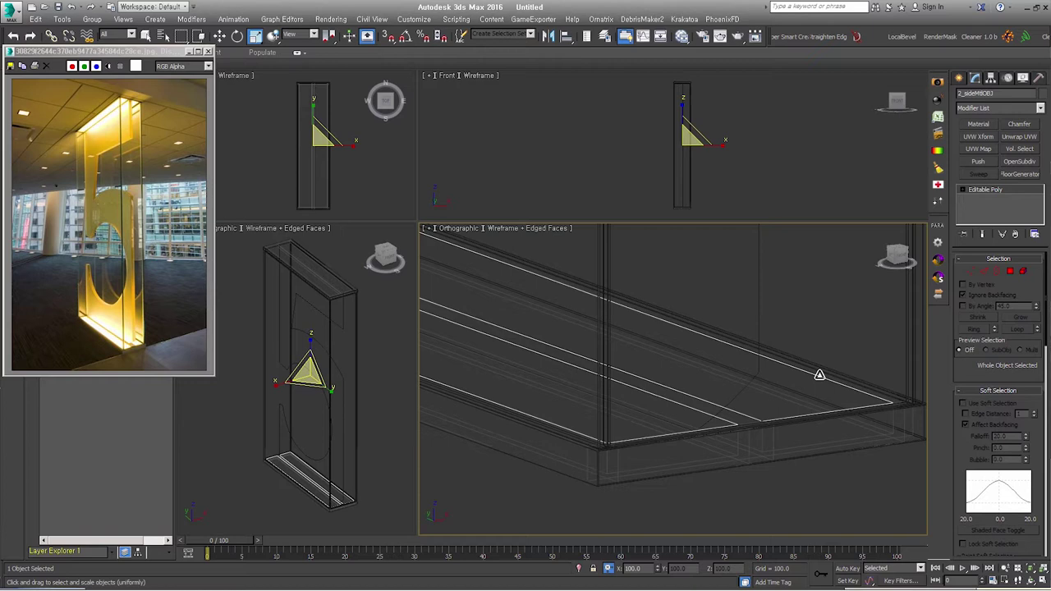
scroll(819, 374, "down", 5)
scroll(838, 378, "down", 3)
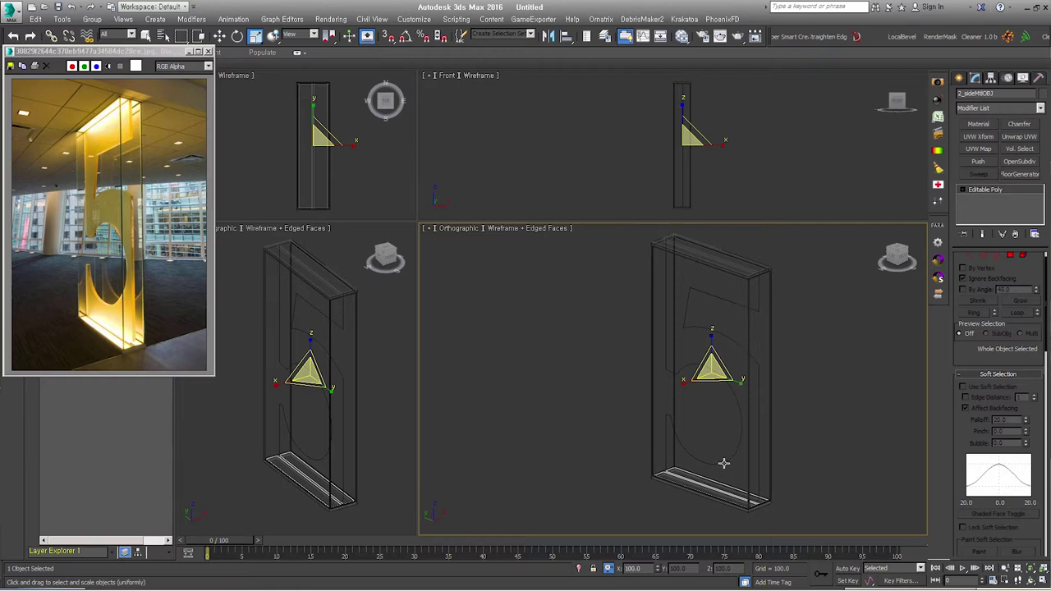
- Try the Symmetry modifier on the Z axis with Flip, then undo the axis change
middle_click_drag(748, 467, 701, 425)
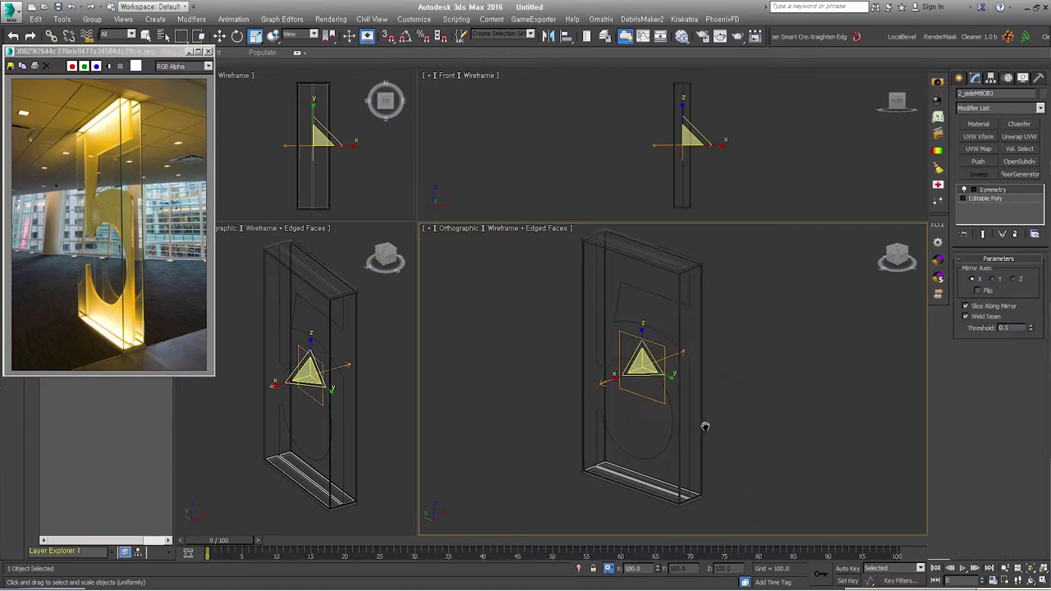
left_click(1016, 280)
left_click(983, 292)
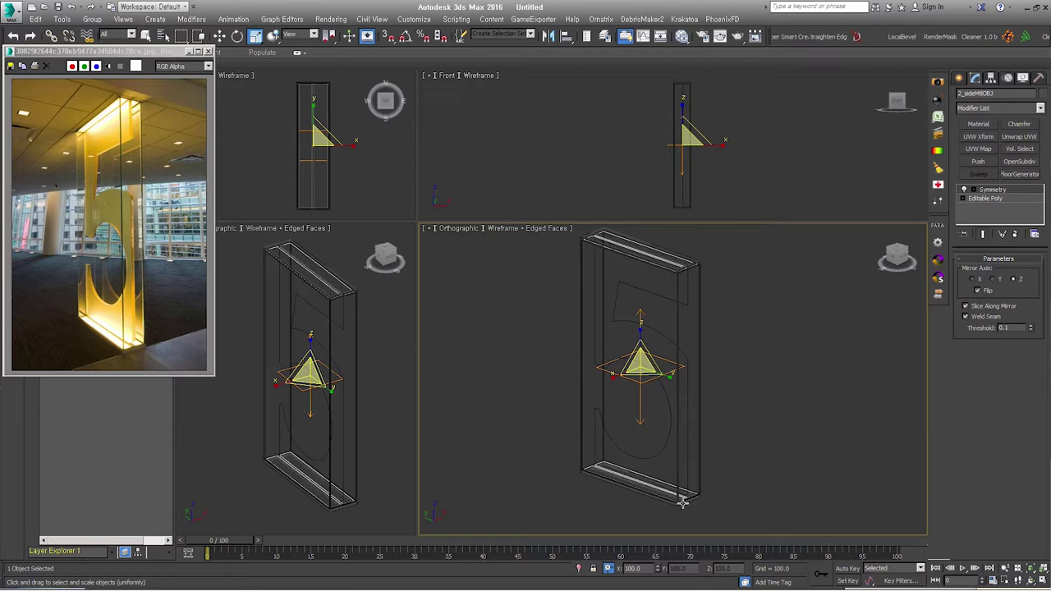
scroll(682, 505, "up", 5)
scroll(716, 503, "down", 2)
scroll(723, 497, "down", 2)
scroll(756, 480, "down", 2)
key("ctrl+z")
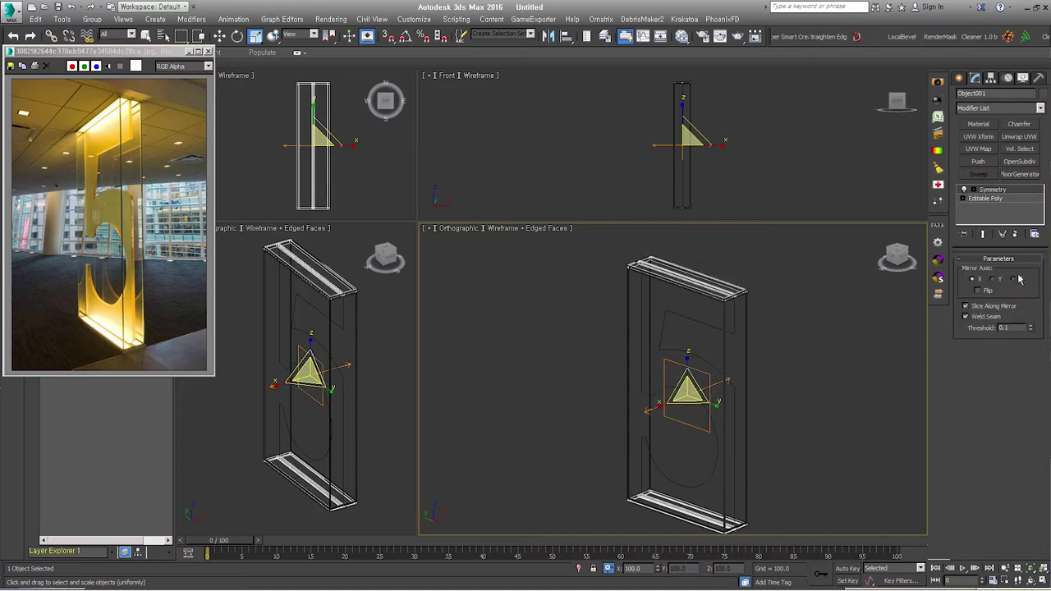
left_click(1016, 279)
left_click(989, 292)
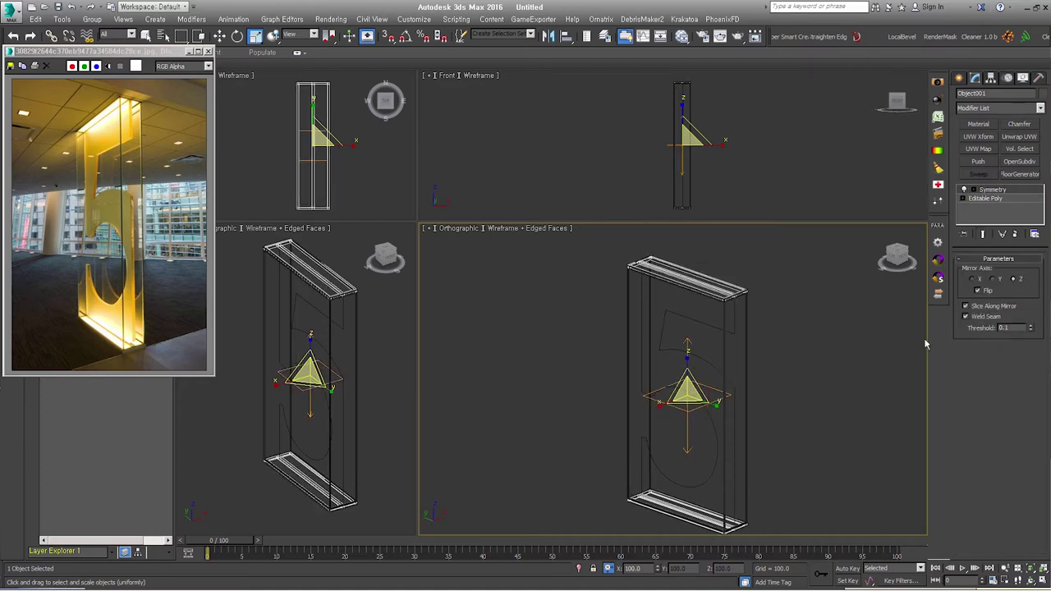
key("ctrl+z")
- Delete the Symmetry modifier, deselect the frame, and fit it in Top view
key("shift+z")
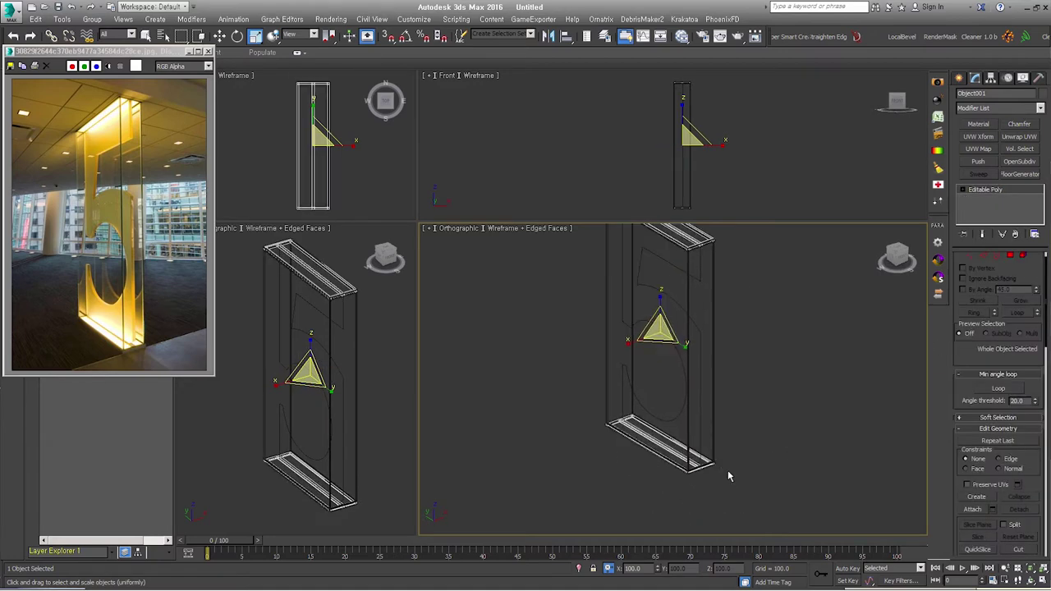
left_click(721, 471)
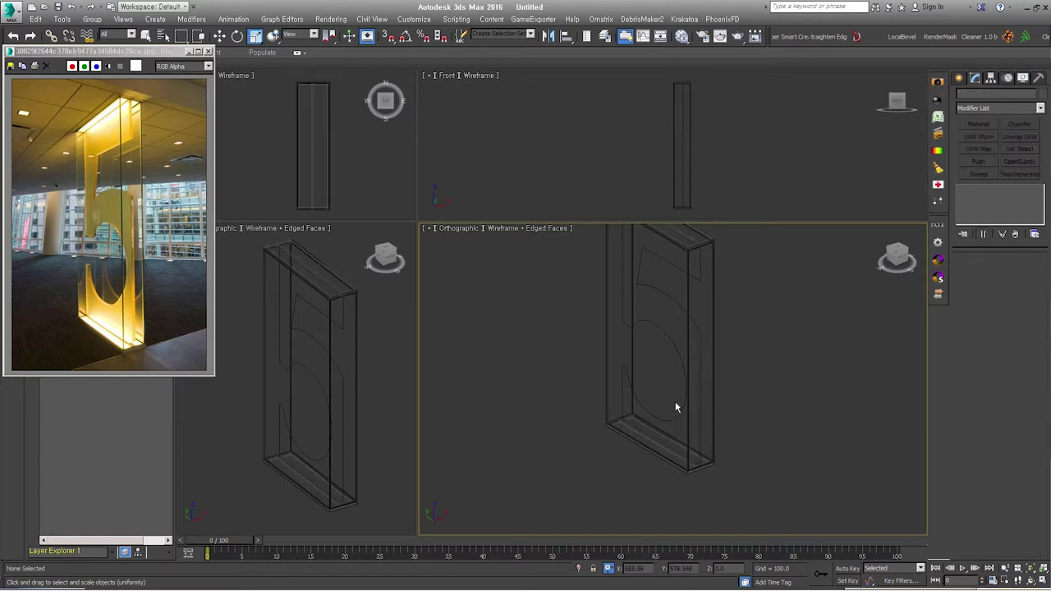
key("t")
key("ctrl+shift+z")
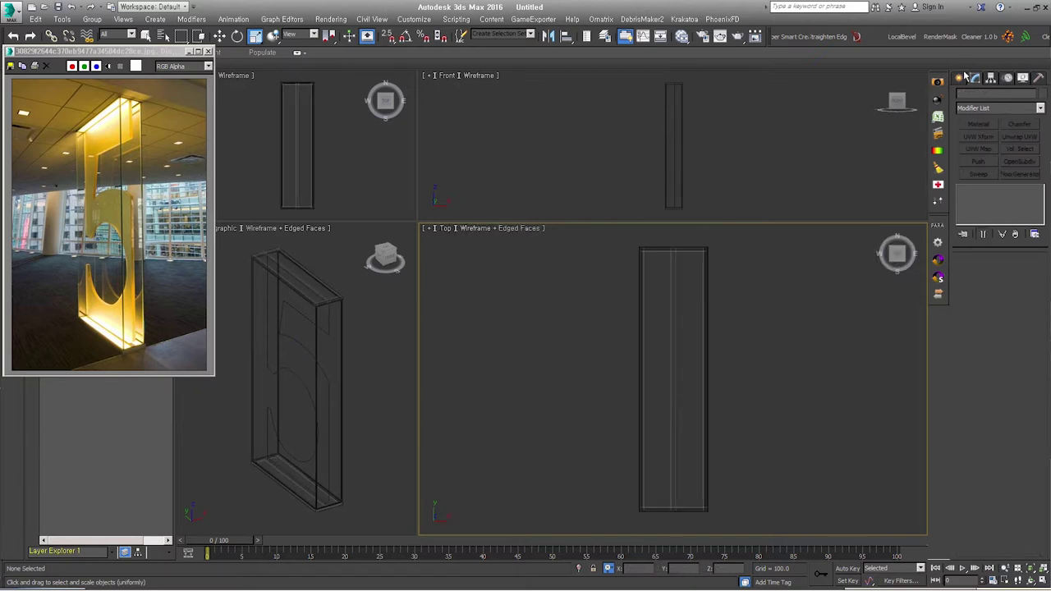
- Draw a VRayLight plane inside the frame's outline in the Top viewport
left_click(961, 77)
left_click(988, 95)
left_click(1000, 110)
left_click(984, 148)
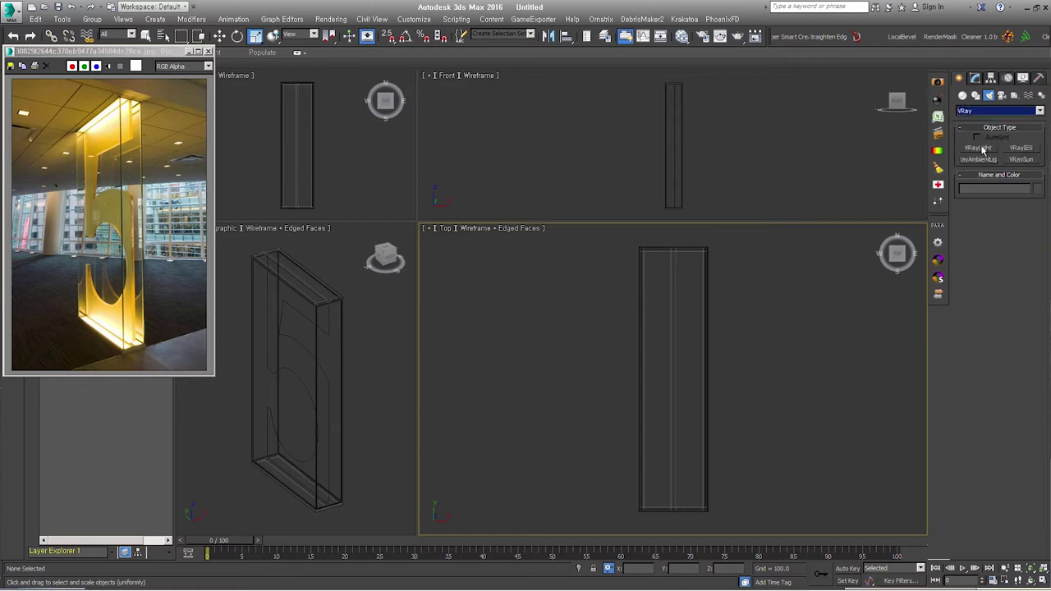
left_click(983, 149)
middle_click_drag(765, 340, 739, 347)
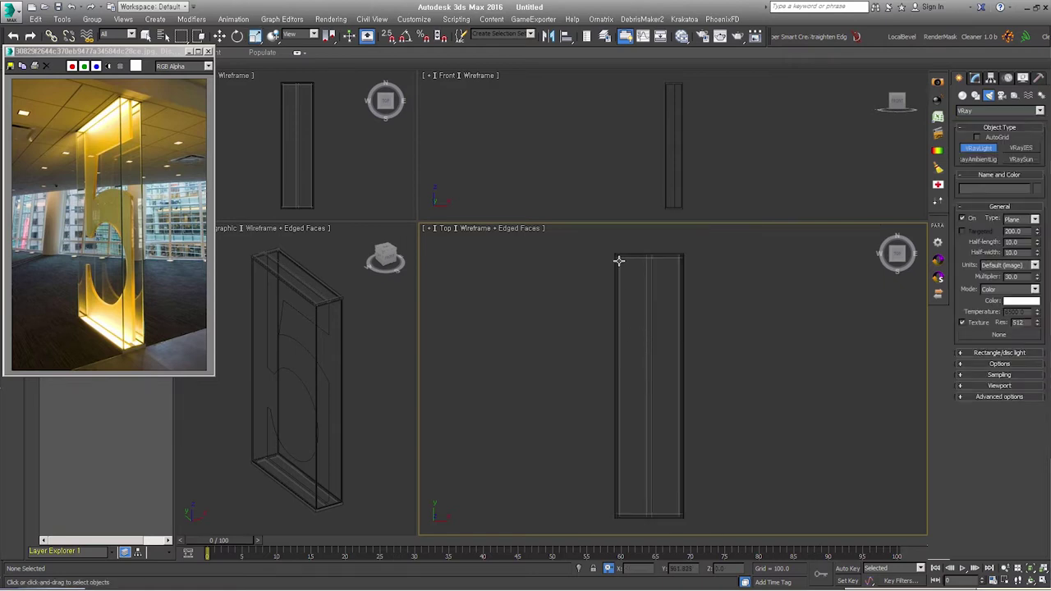
left_click_drag(624, 263, 639, 510)
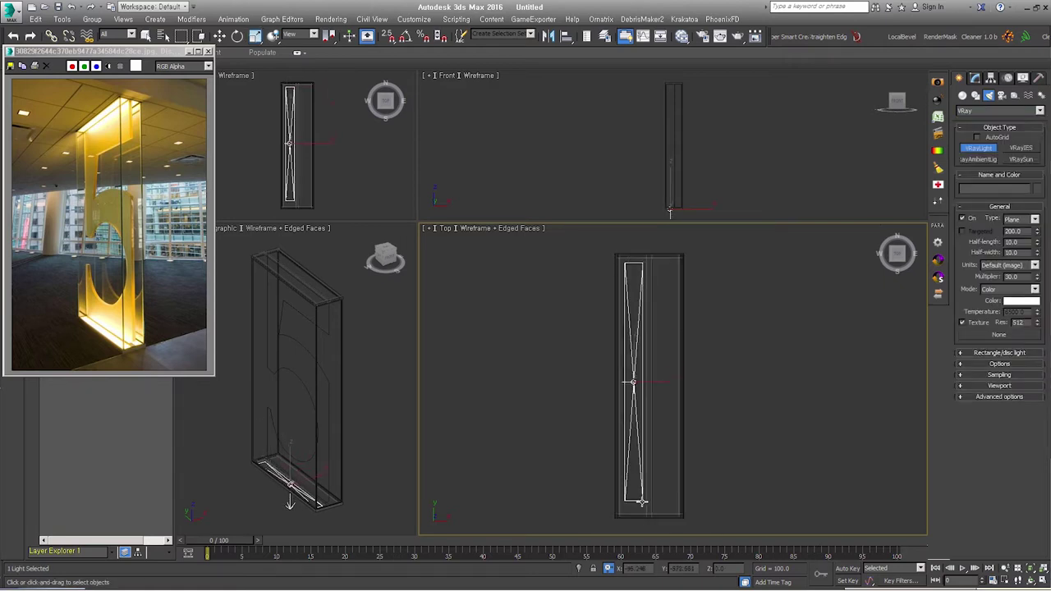
right_click(633, 394)
- Rotate the light in the Front viewport so it shines up into the frame
right_click(667, 144)
scroll(661, 119, "up", 3)
scroll(657, 129, "up", 3)
right_click(637, 148)
left_click(663, 163)
left_click_drag(663, 163, 715, 193)
- Shift-move the light to the frame's edge midpoint, creating an instanced copy VRayLight002
right_click(657, 164)
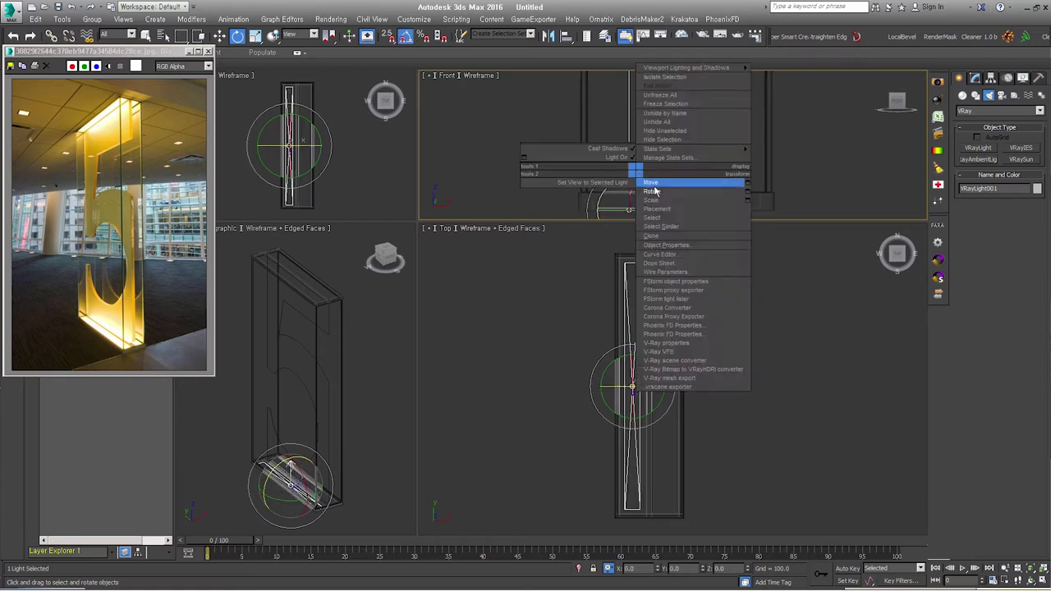
left_click(669, 187)
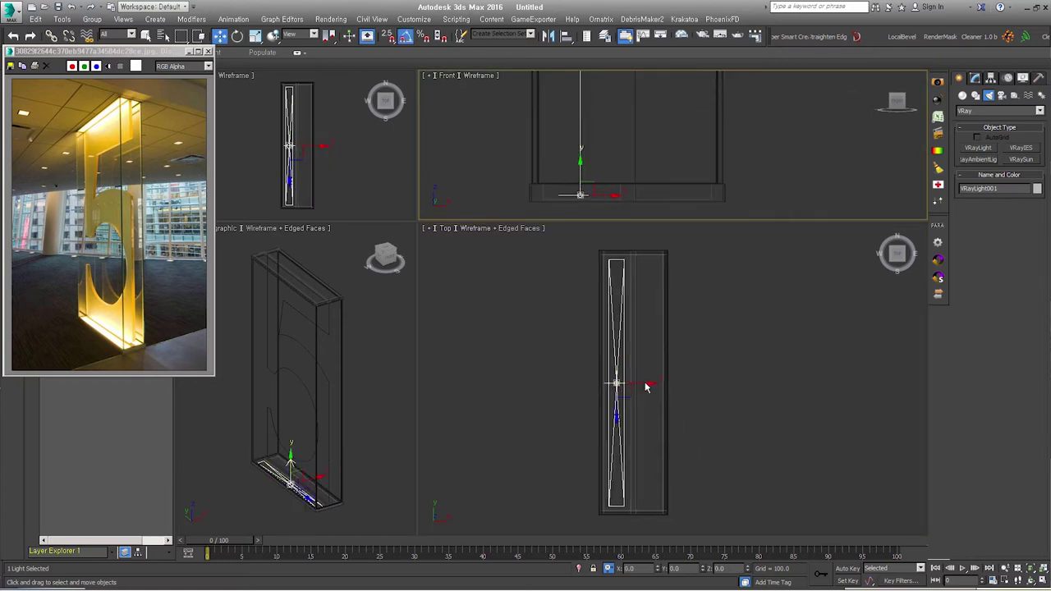
left_click_drag(646, 387, 616, 255)
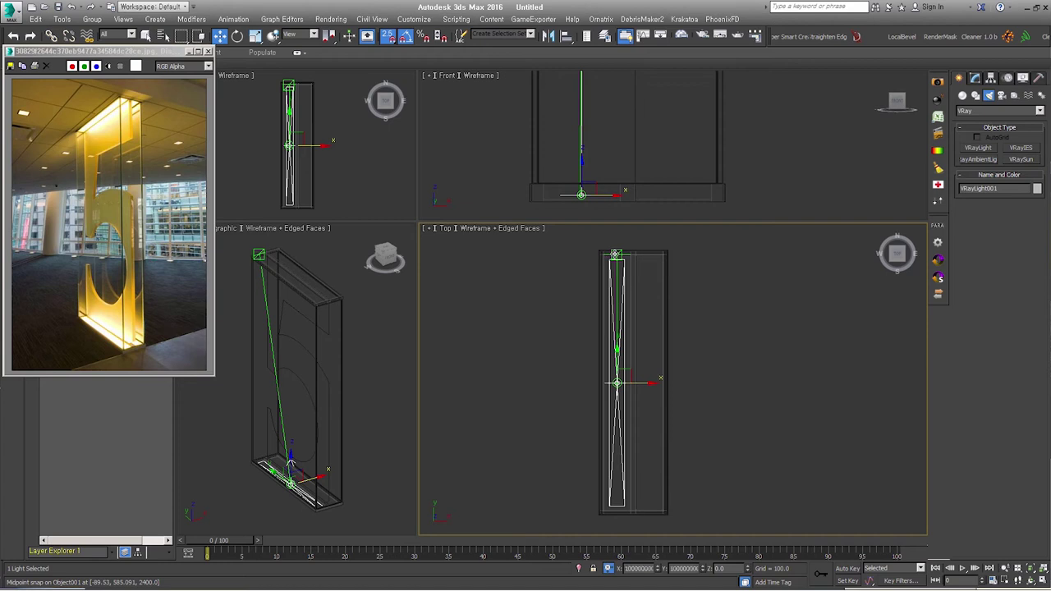
right_click(616, 254)
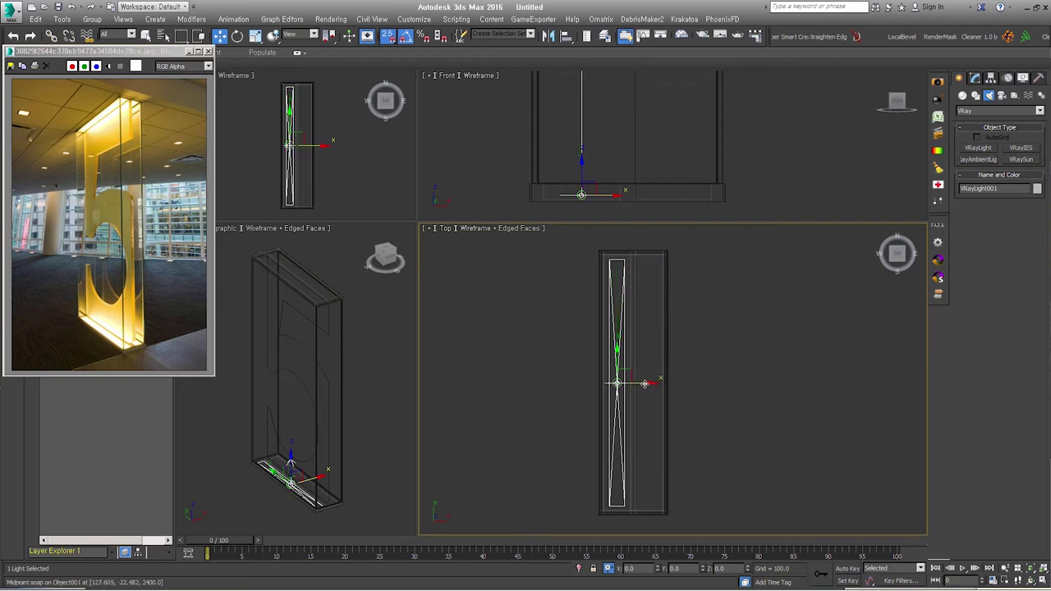
left_click_drag(645, 384, 649, 257, "shift")
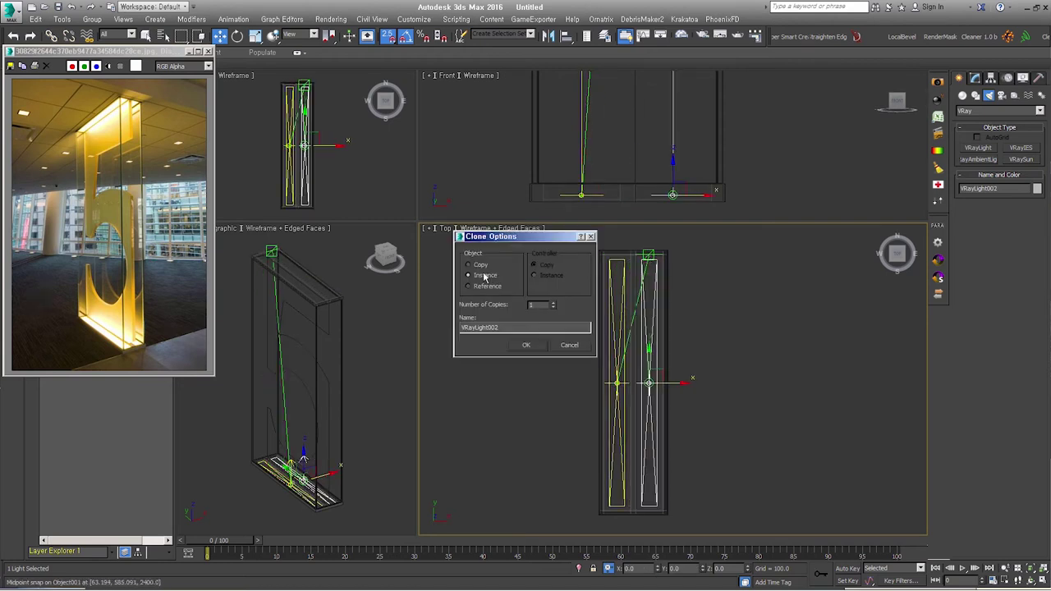
left_click(527, 346)
- Set the light units to Radiant power (W) with multiplier 5.0
left_click(975, 77)
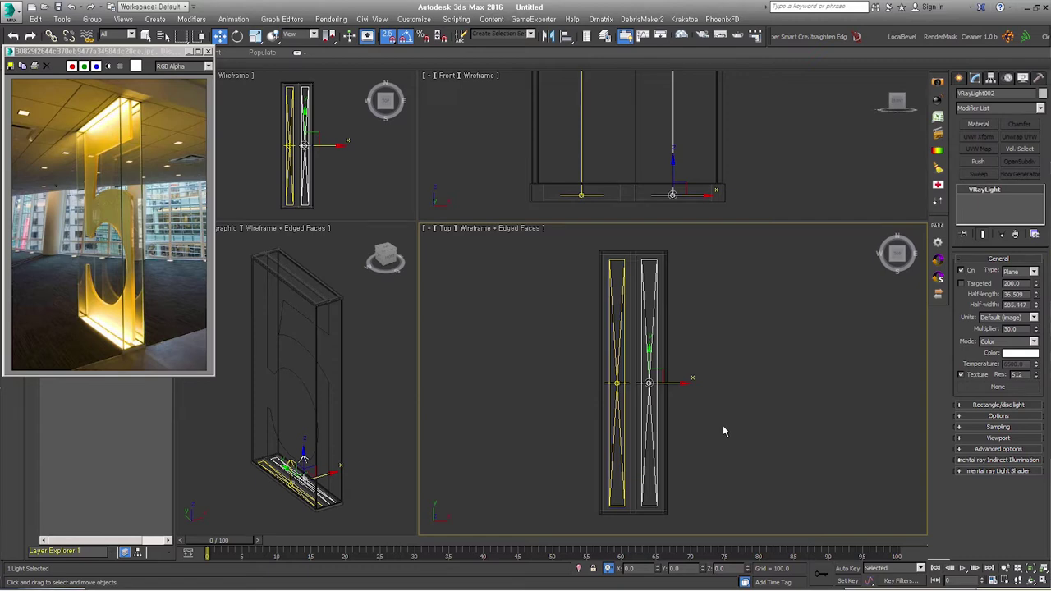
mouse_move(677, 470)
middle_mouse_down("alt")
mouse_move(718, 442)
mouse_move(747, 400)
middle_mouse_up("alt")
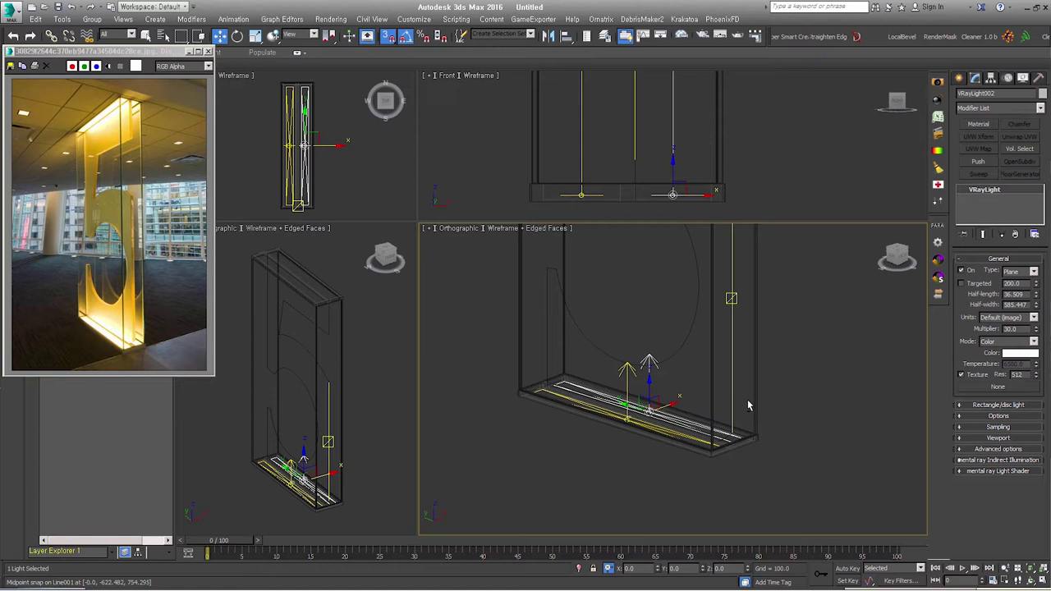
middle_click_drag(747, 405, 834, 464, "alt")
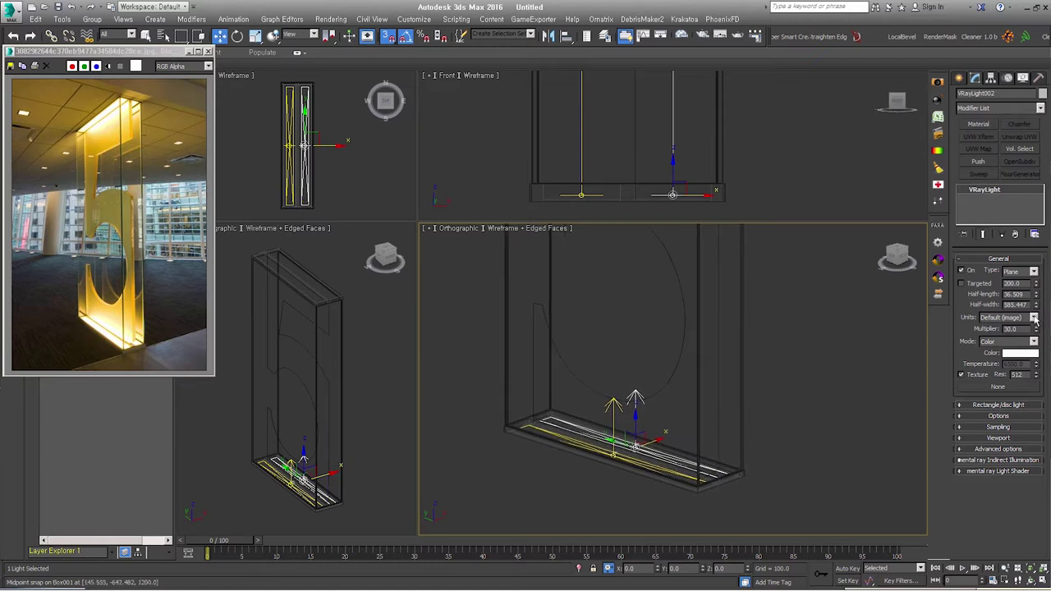
left_click(1034, 319)
left_click(1022, 350)
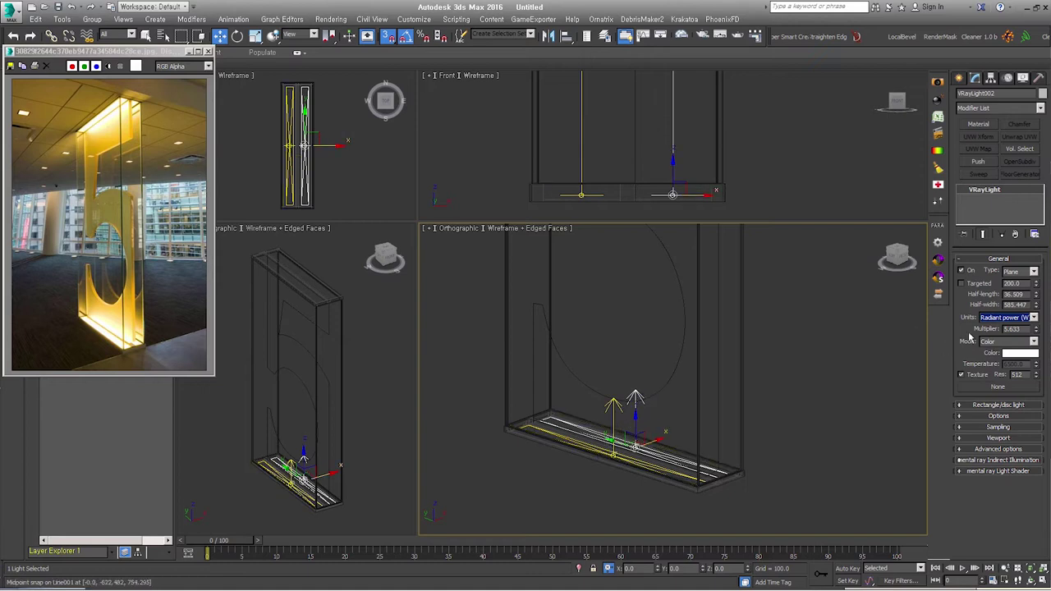
left_click(1025, 328)
type("5")
key("Return")
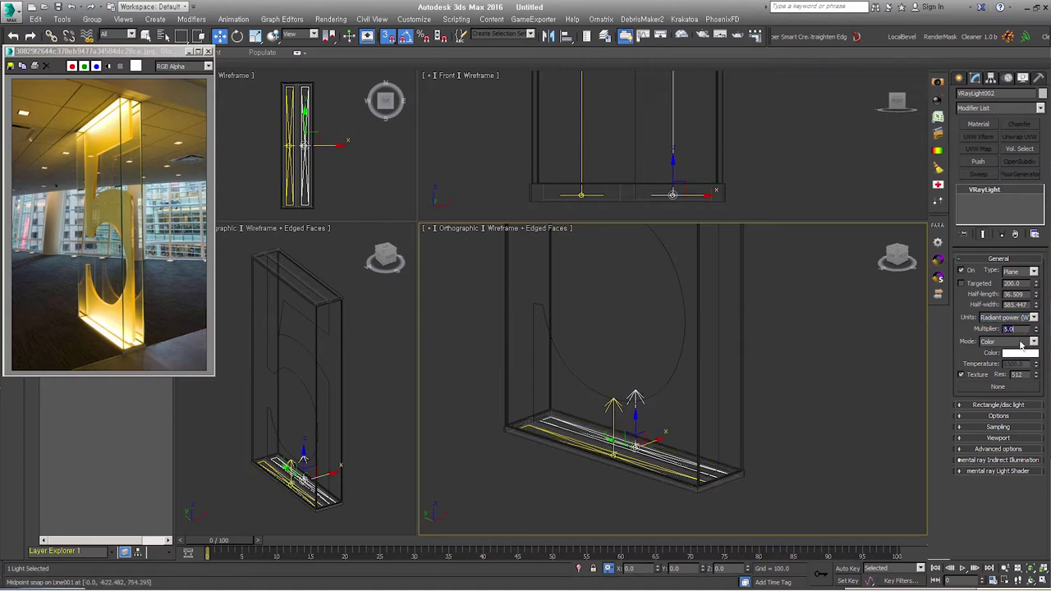
- Pick a pale orange light colour, then switch colour mode to Temperature at 4800
left_click(1020, 355)
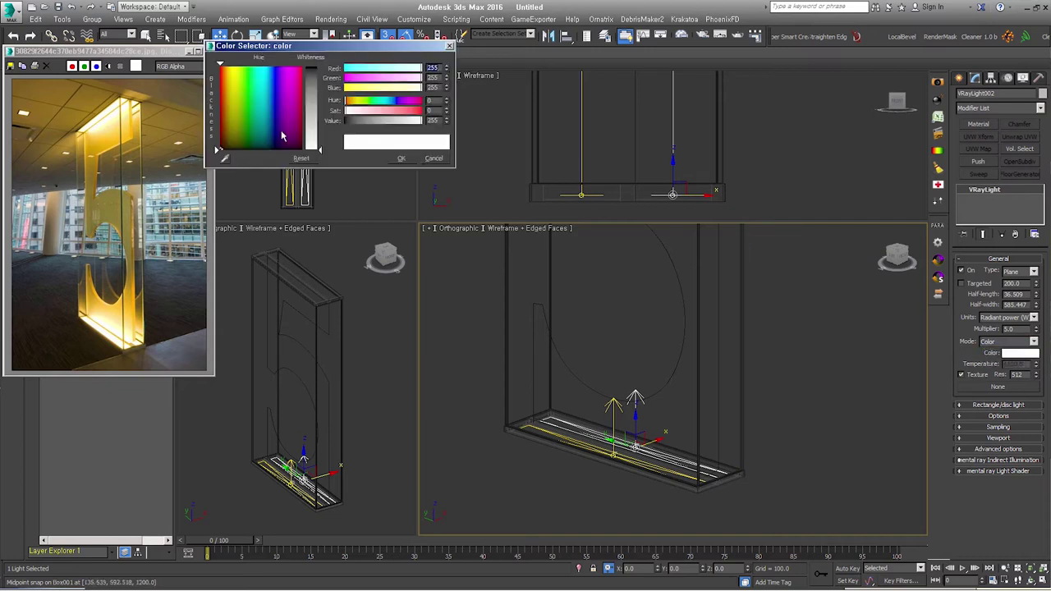
left_click_drag(282, 136, 227, 67)
left_click(312, 123)
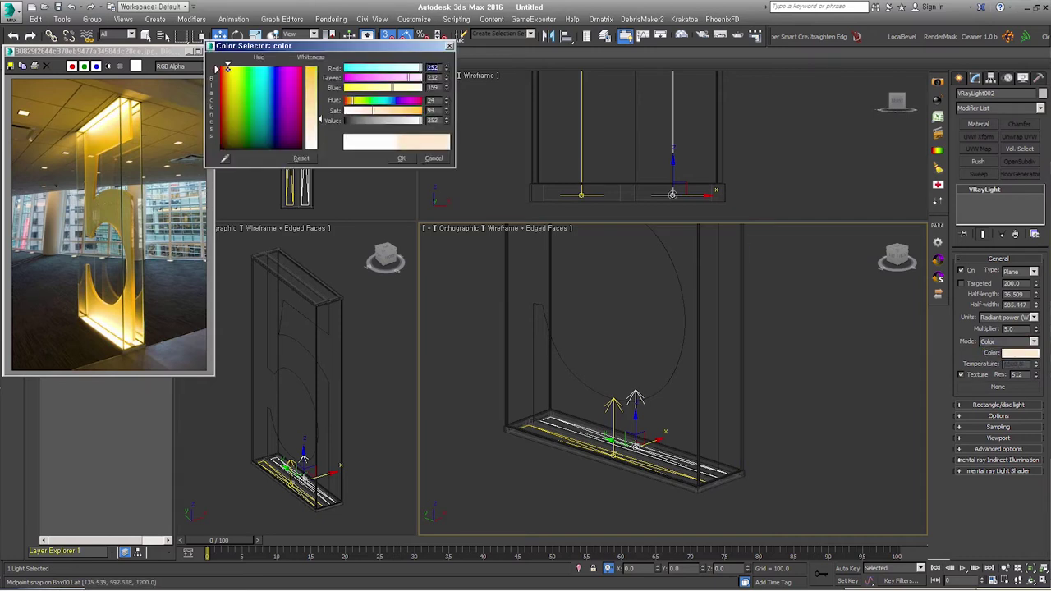
left_click(401, 158)
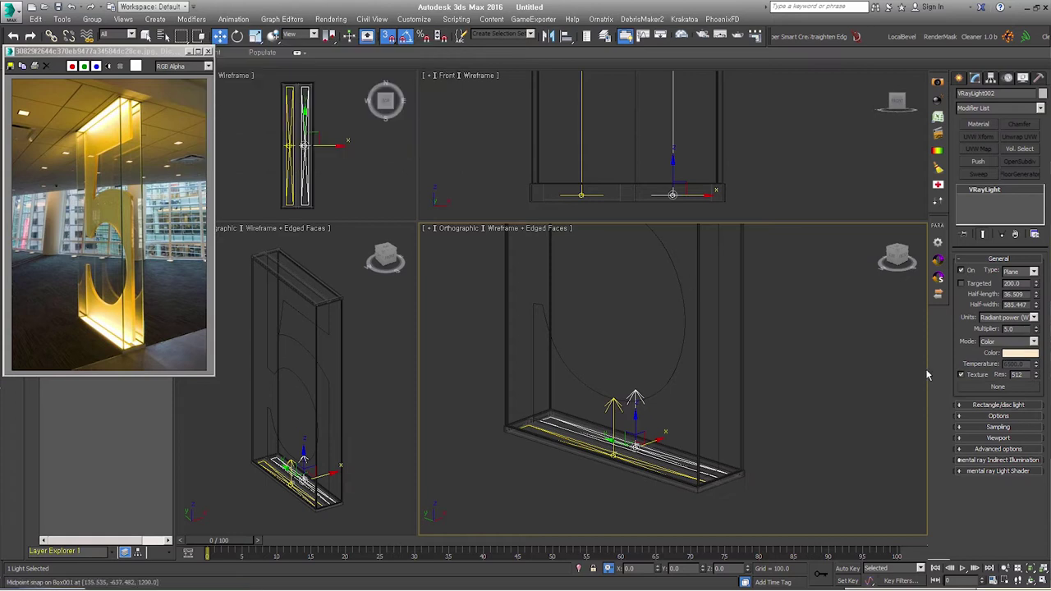
left_click(1021, 345)
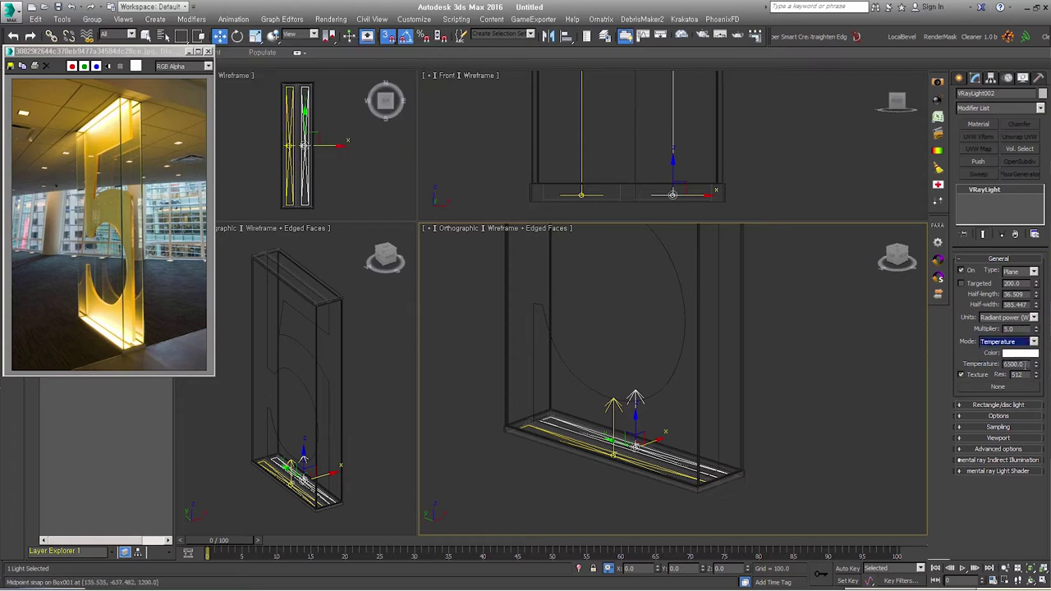
double_click(1026, 365)
type("4200")
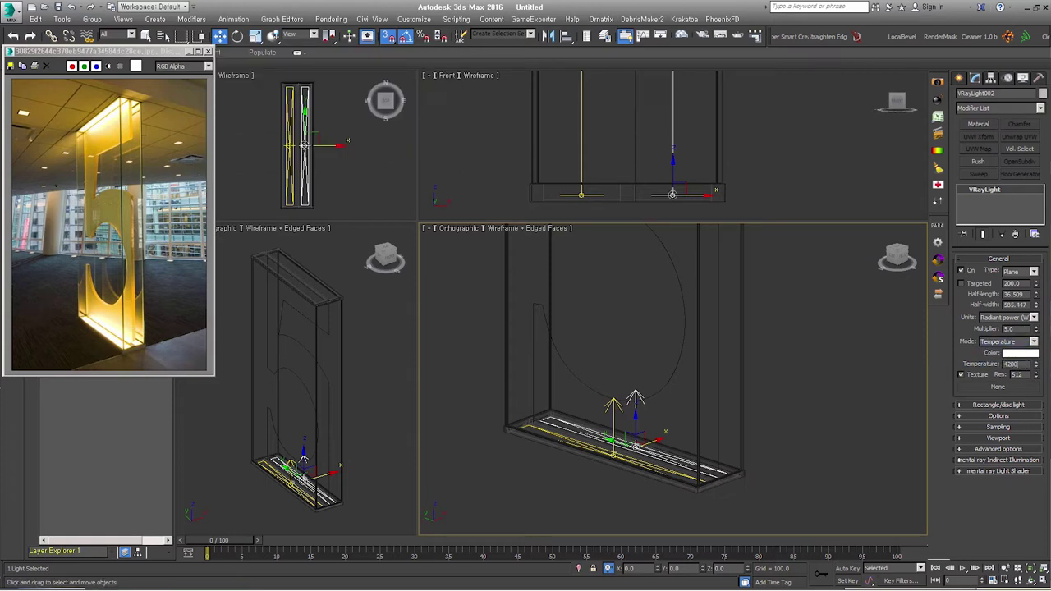
key("Return")
type("4800")
key("Return")
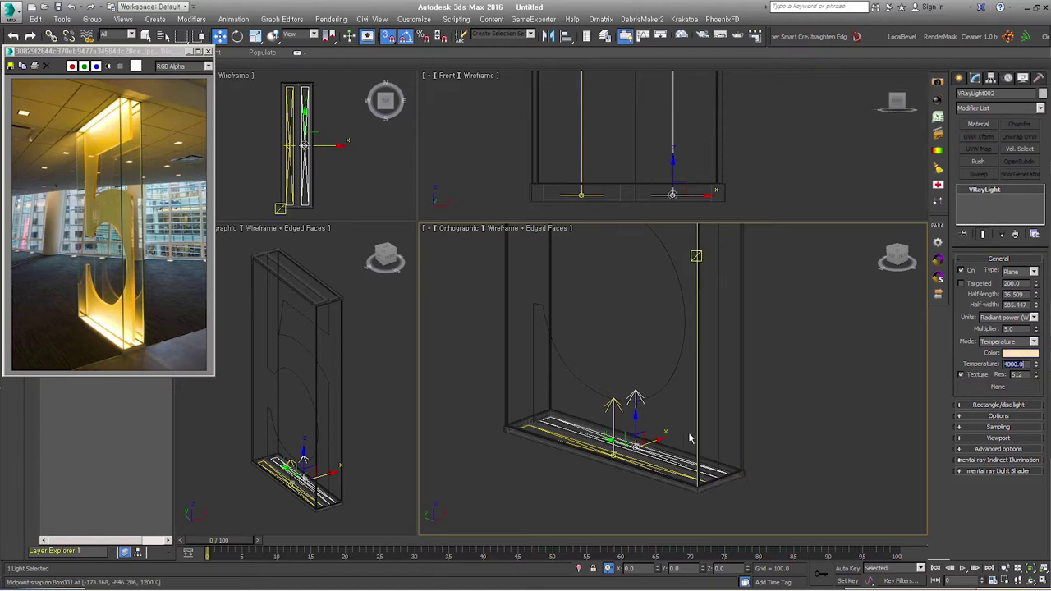
middle_click_drag(756, 503, 733, 467, "alt")
scroll(746, 458, "down", 3)
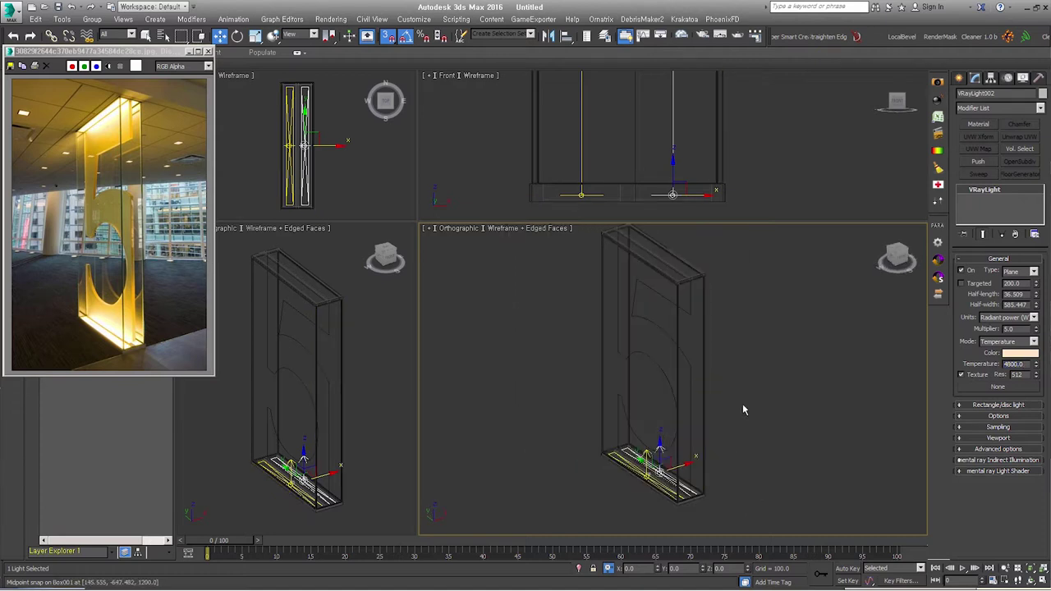
scroll(727, 165, "down", 2)
mouse_move(698, 123)
left_mouse_down()
mouse_move(459, 242)
mouse_move(436, 413)
left_mouse_up()
scroll(645, 247, "up", 3)
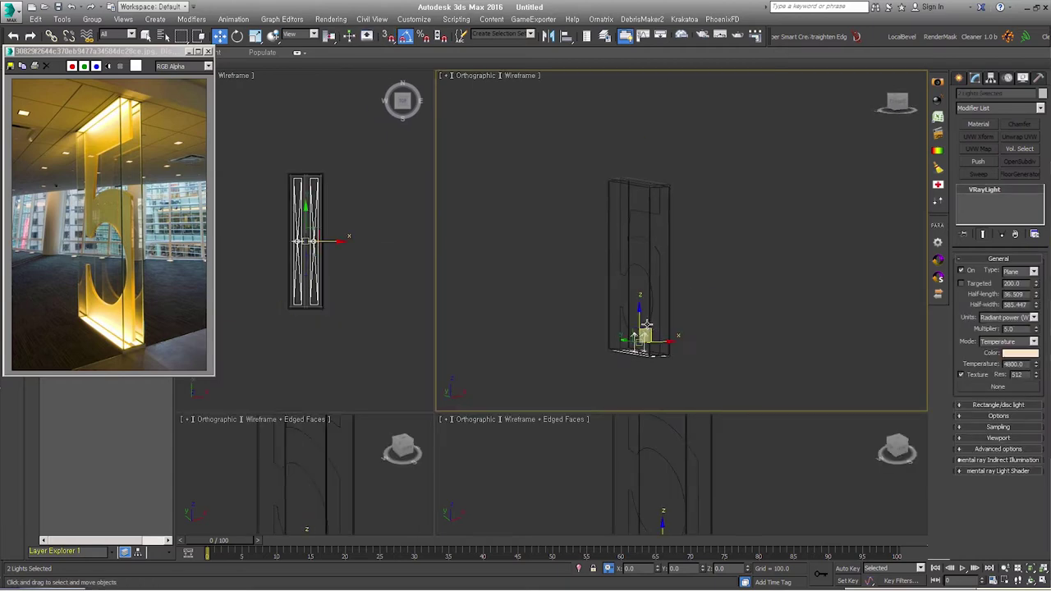
key("e")
left_click_drag(644, 246, 786, 228)
key("w")
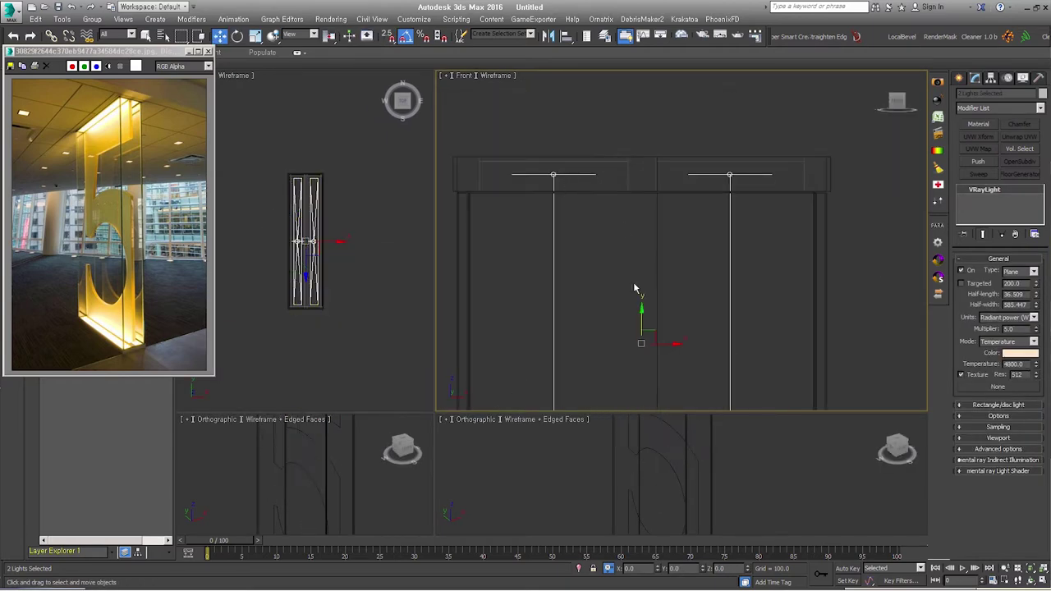
middle_click_drag(616, 287, 713, 294, "alt")
left_click(713, 294)
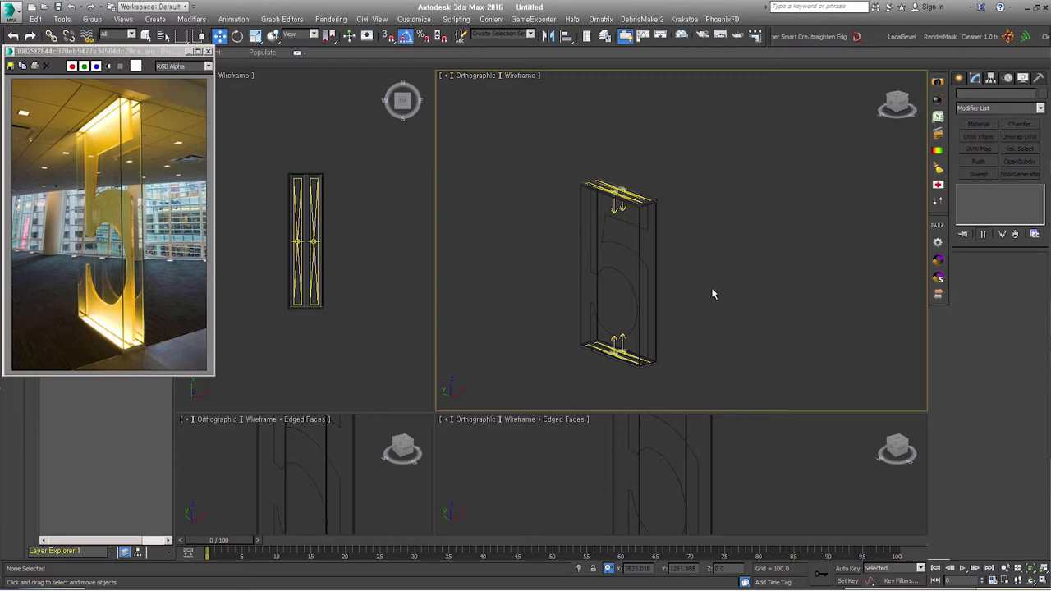
middle_click_drag(688, 350, 629, 333, "alt")
scroll(629, 334, "up", 5)
left_click(767, 309)
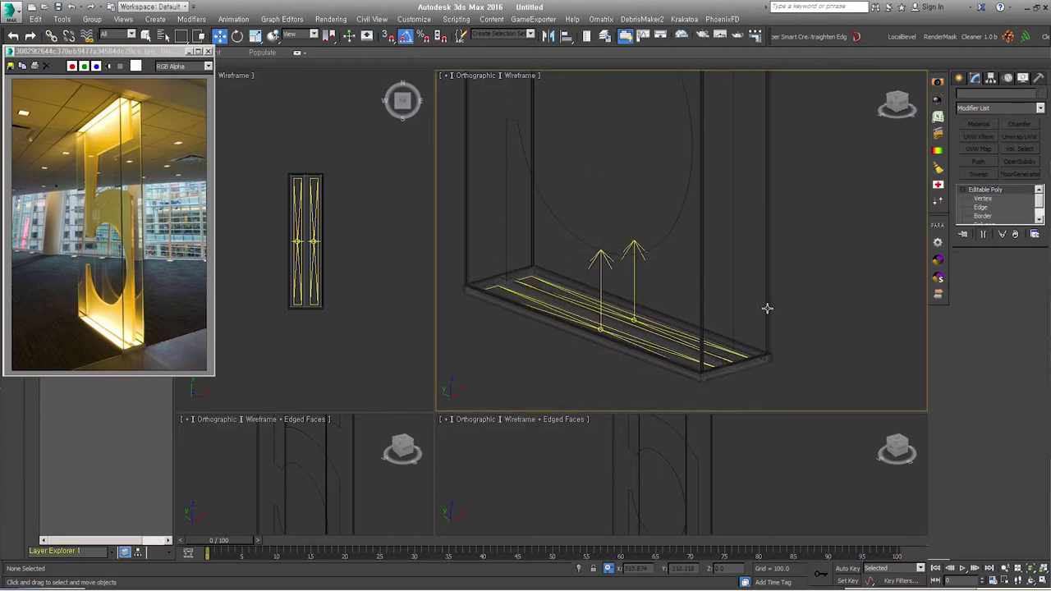
left_click(767, 309)
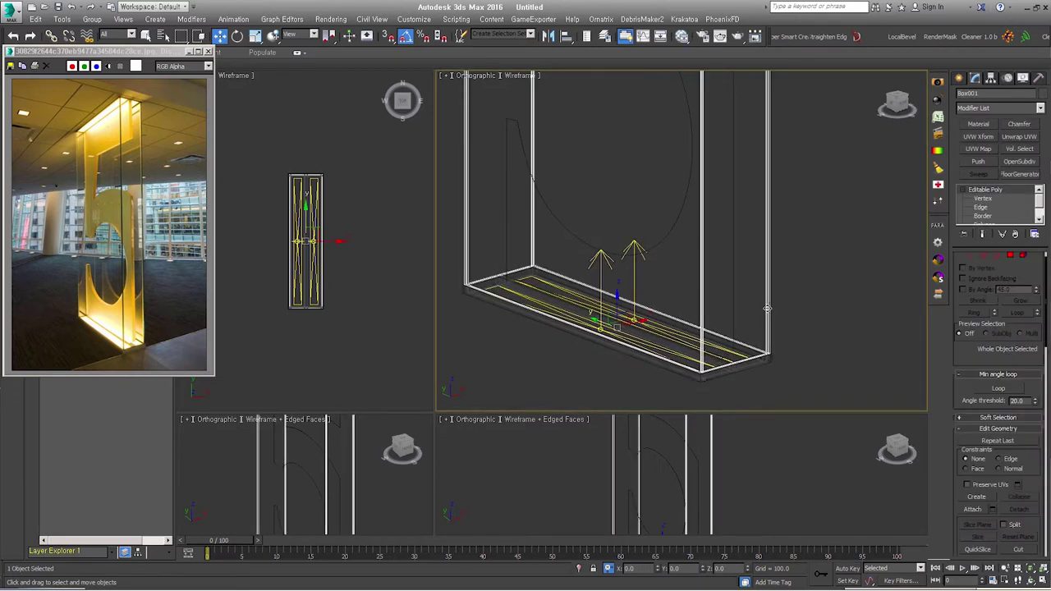
scroll(779, 373, "up", 3)
left_click(765, 355)
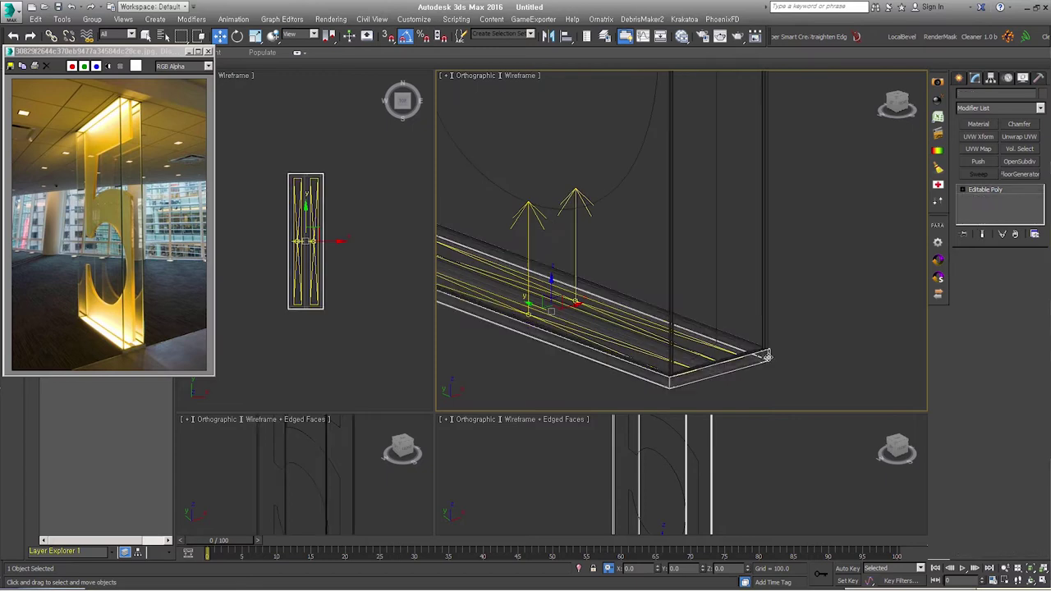
left_click(763, 356)
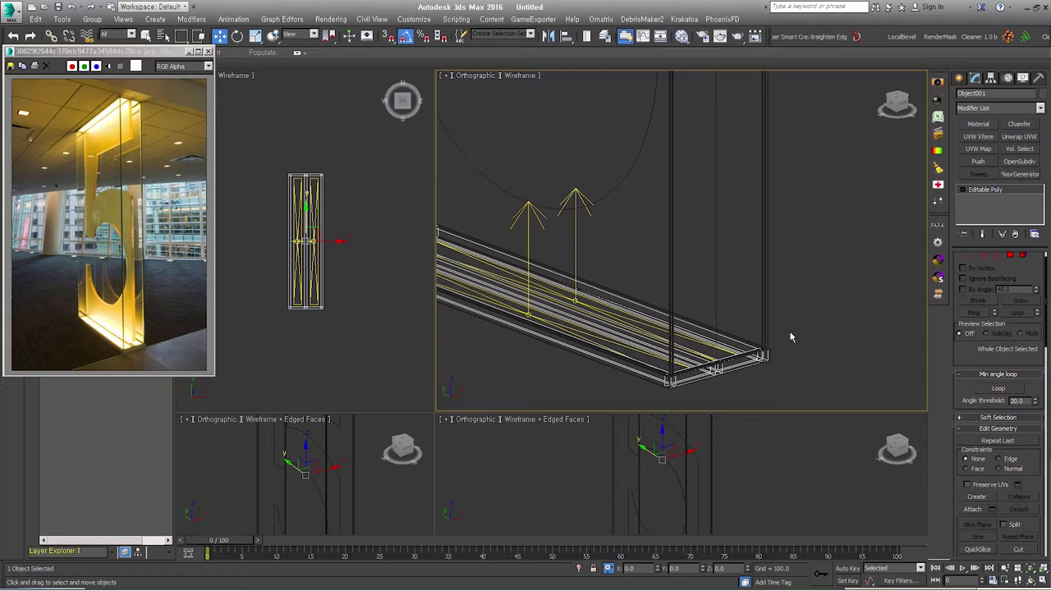
- Add Material ID modifiers to Object001, out_frame and the side piece, collapse, then open Slate
left_click(979, 123)
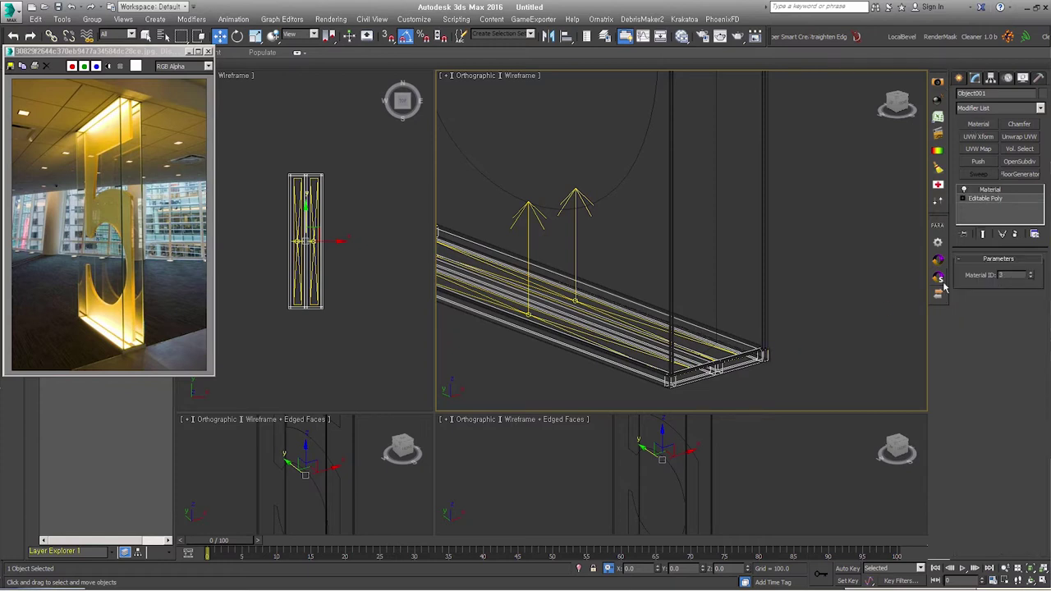
middle_click_drag(744, 356, 739, 327, "alt")
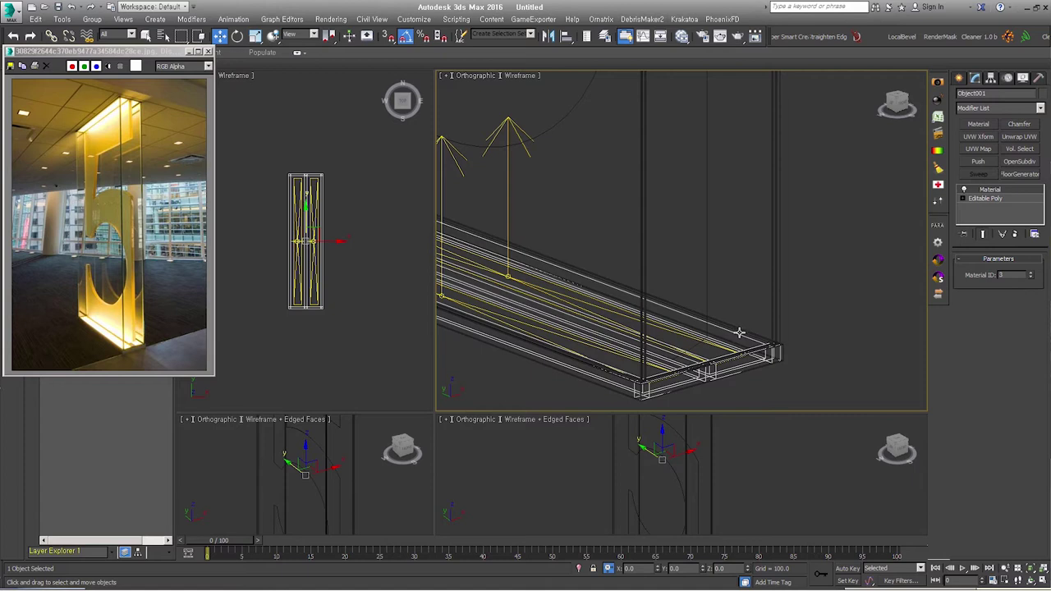
left_click(1032, 275)
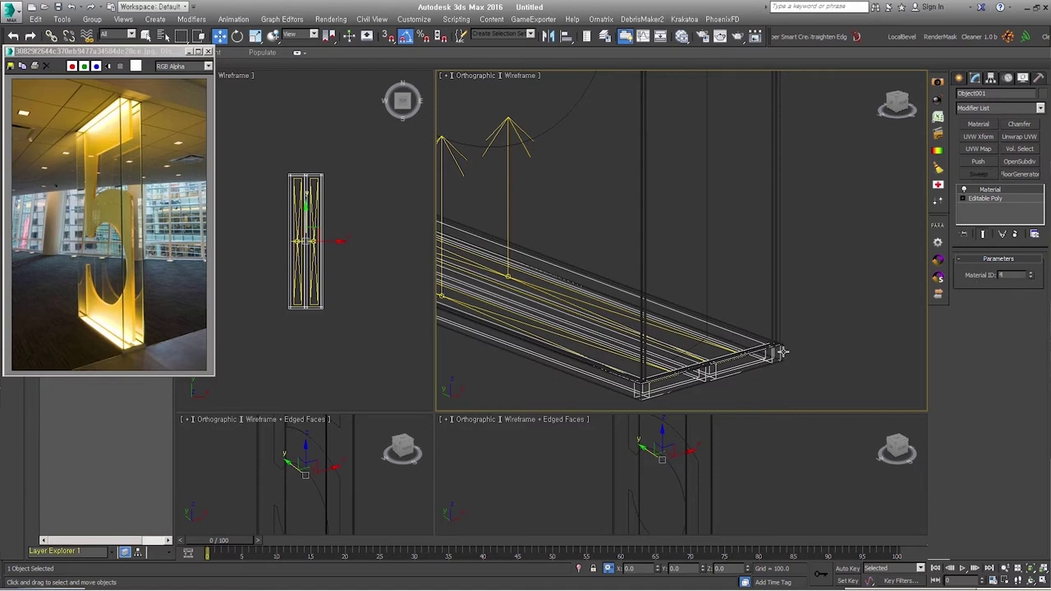
left_click(782, 354)
left_click(992, 125)
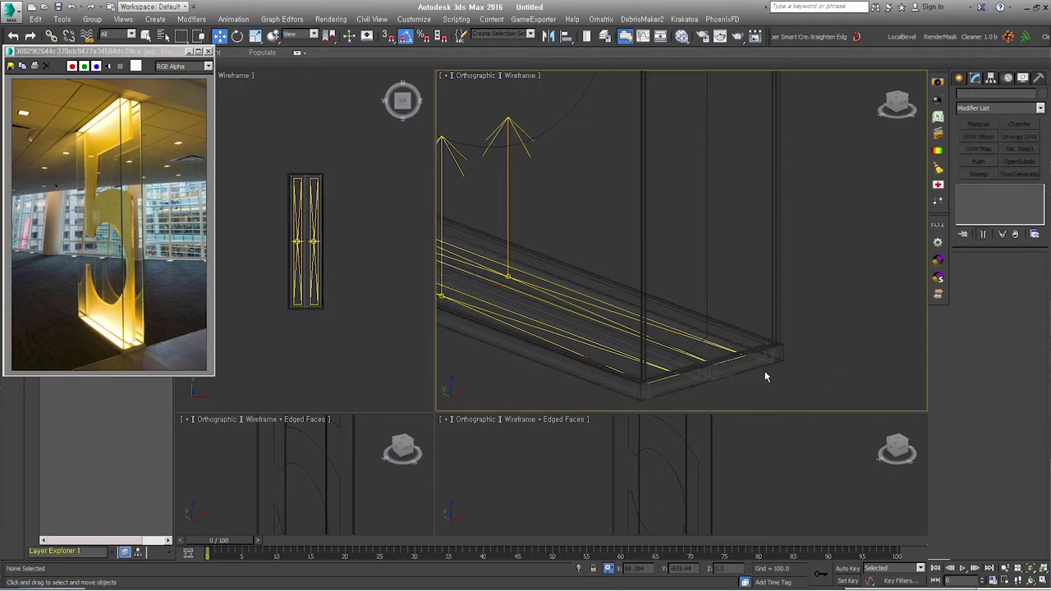
left_click(732, 333)
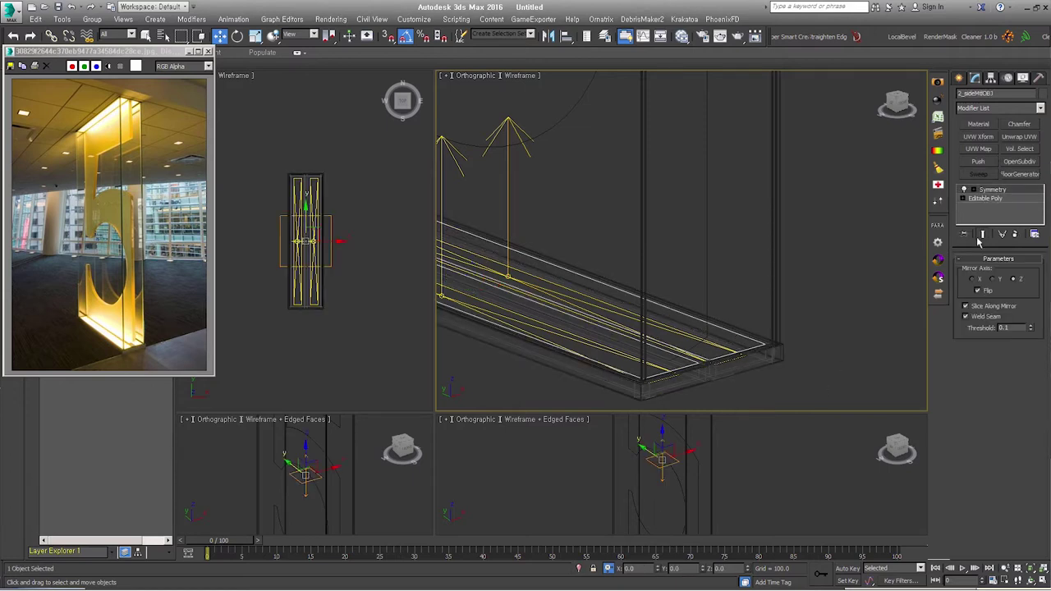
left_click(979, 124)
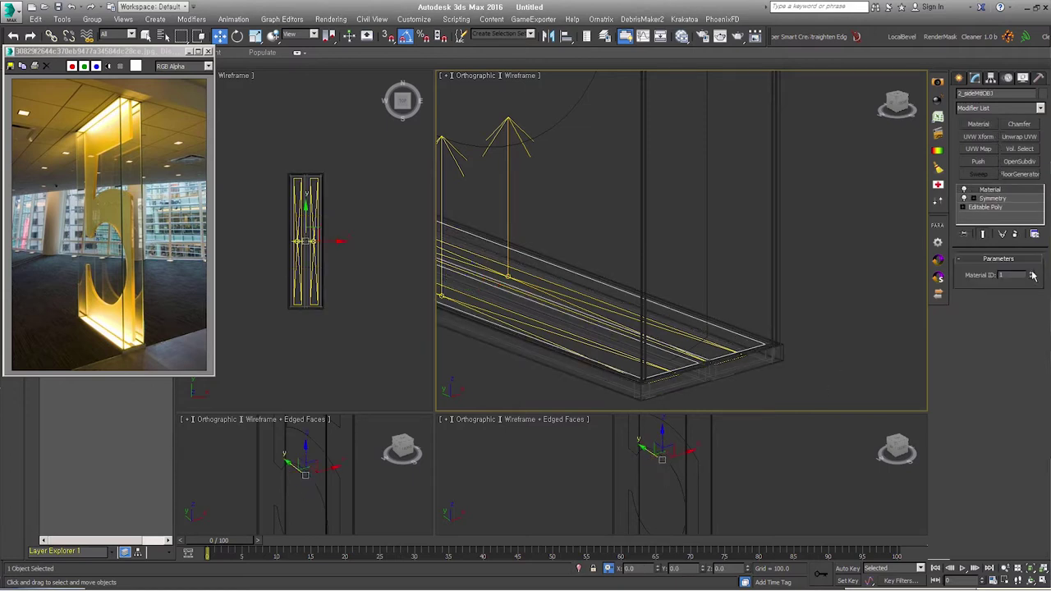
key("ctrl+shift+c")
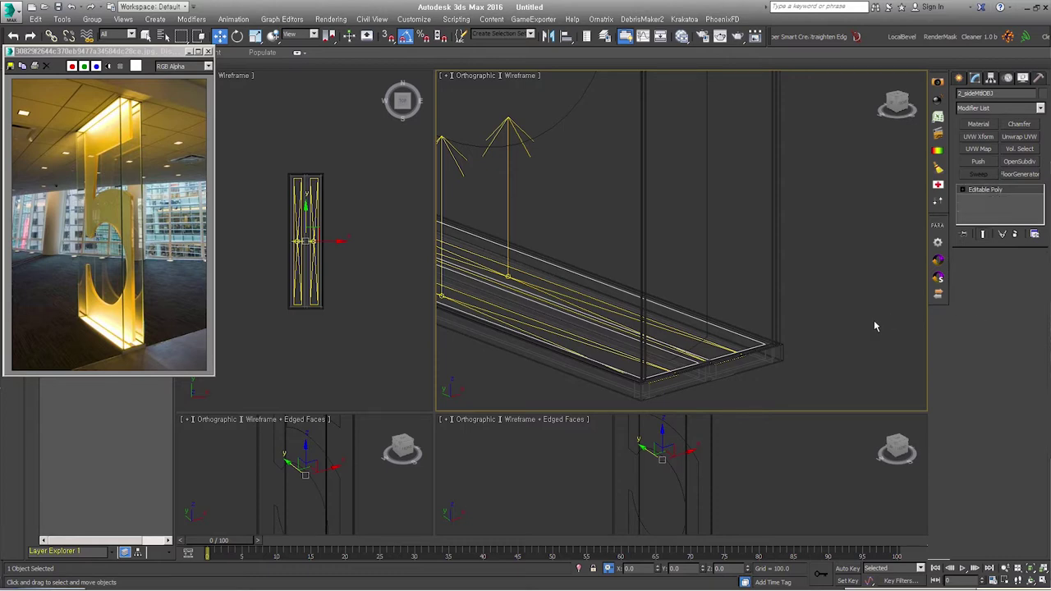
key("m")
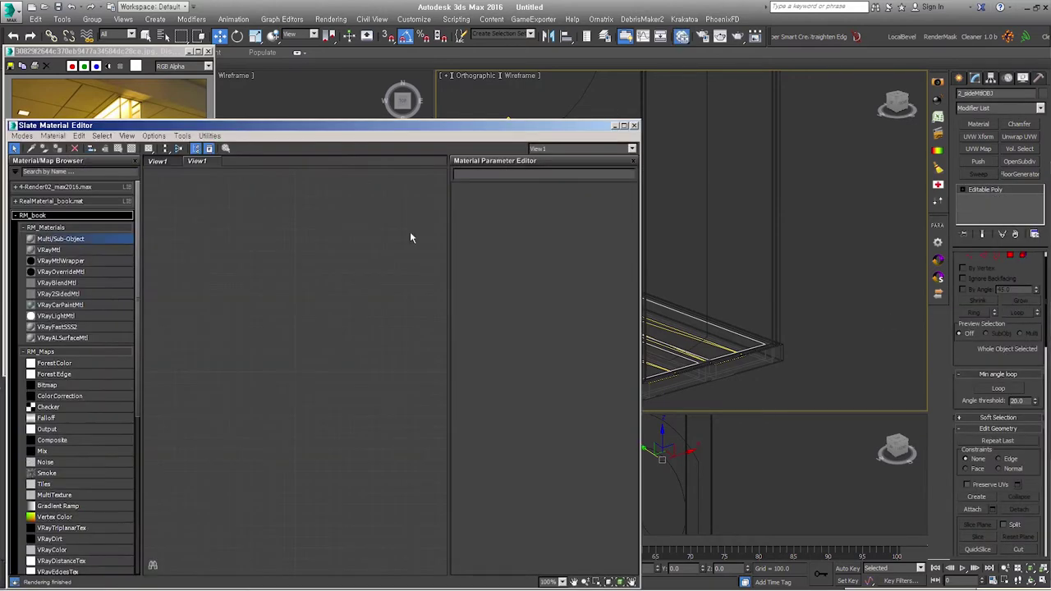
- Add a Multi/Sub-Object with four slots named glass, glassSide, lightbox and Frame
mouse_move(228, 248)
left_mouse_down()
mouse_move(251, 278)
mouse_move(316, 283)
left_mouse_up()
double_click(337, 286)
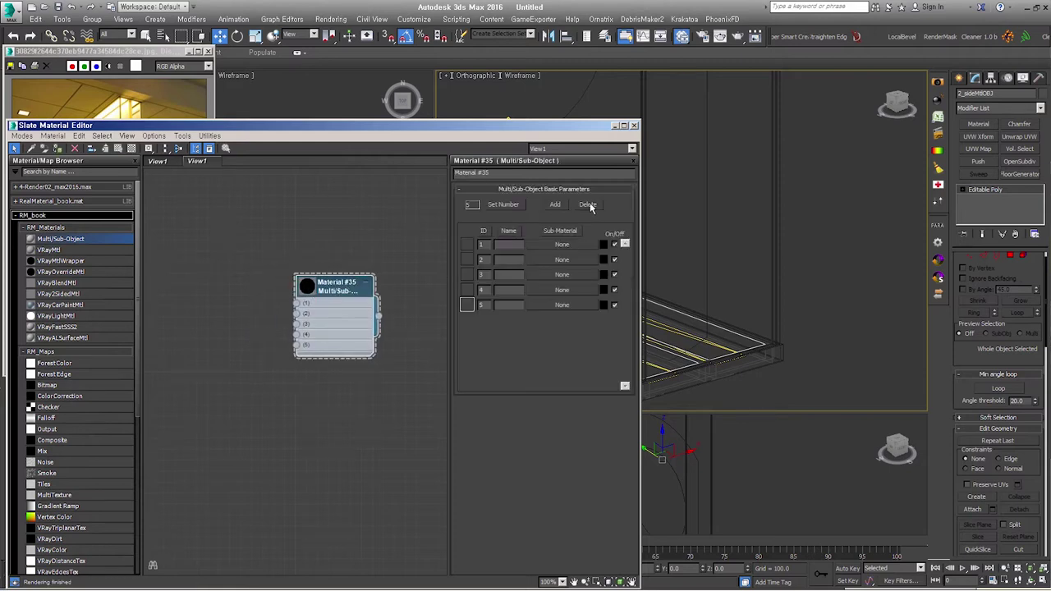
left_click(590, 206)
left_click(508, 245)
type("glass")
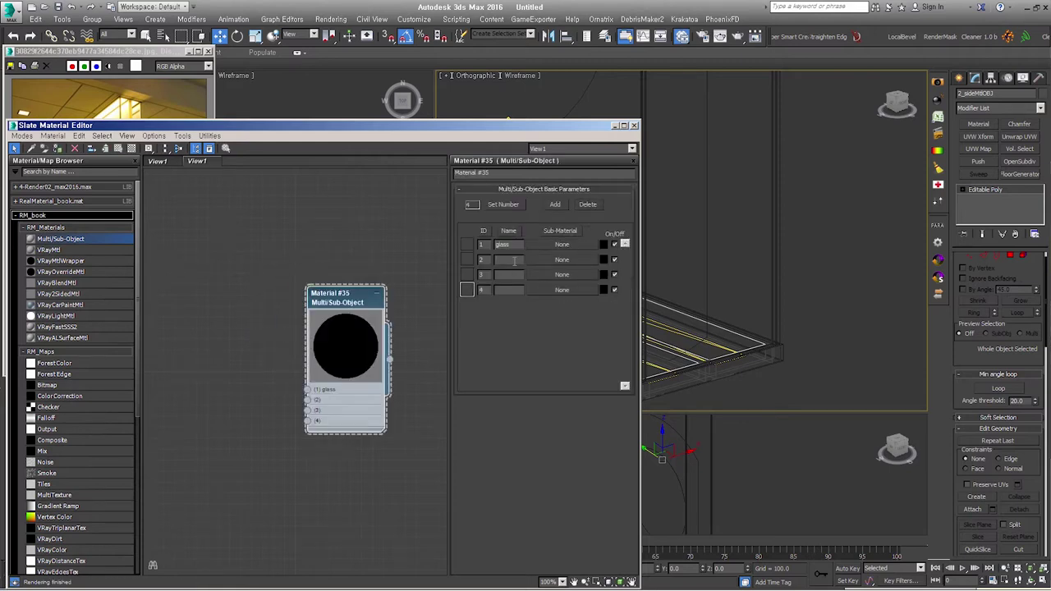
type("glassSide")
left_click(517, 275)
type("lightbox")
type("Frame")
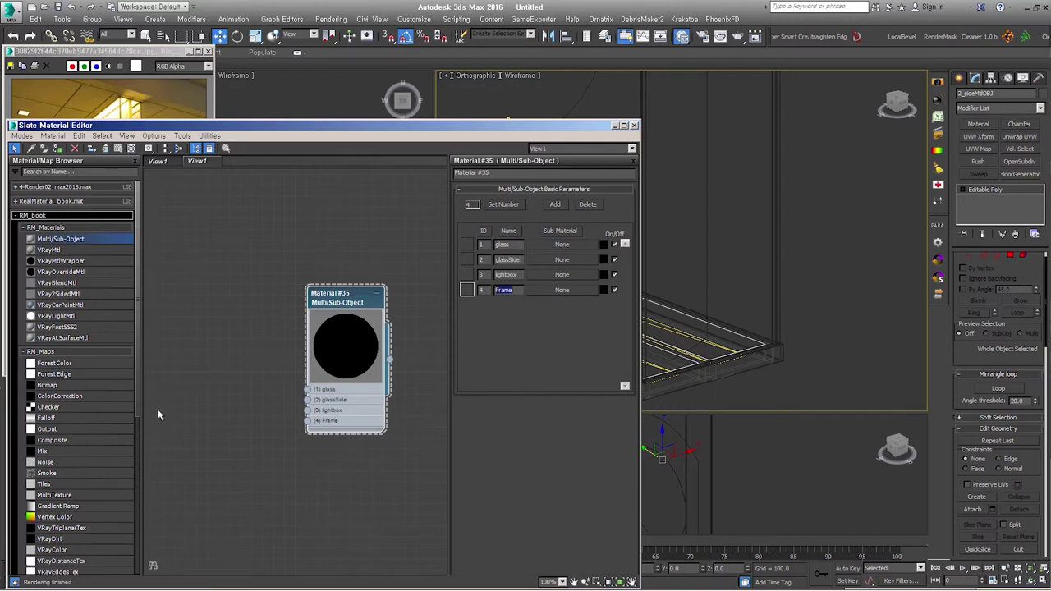
- Add a collapsed VRayMtl node and wire Material #36 into the glass slot
left_click_drag(327, 302, 339, 291)
left_click(56, 250)
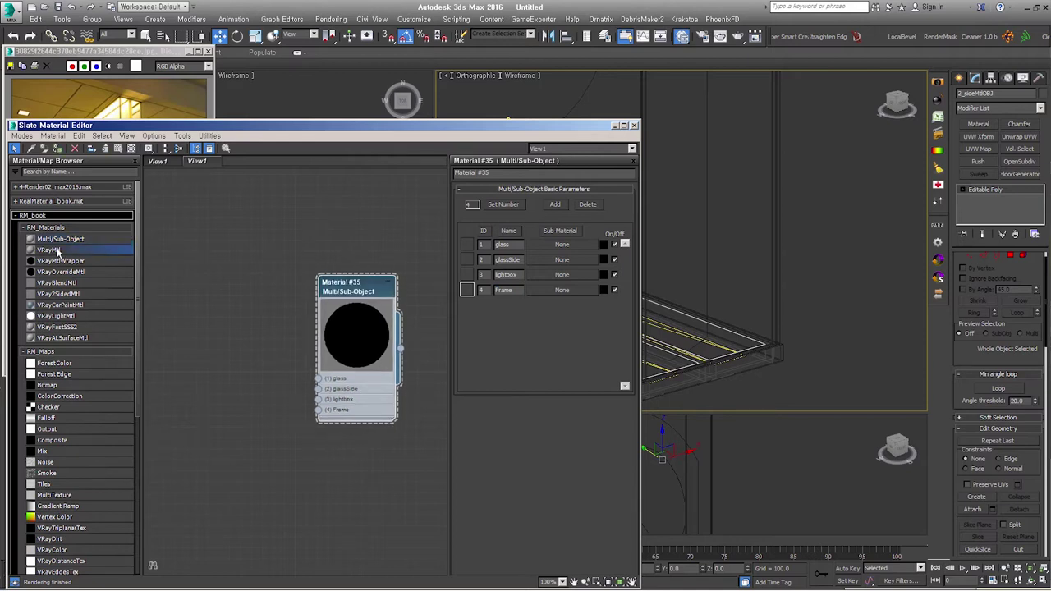
left_click(241, 293)
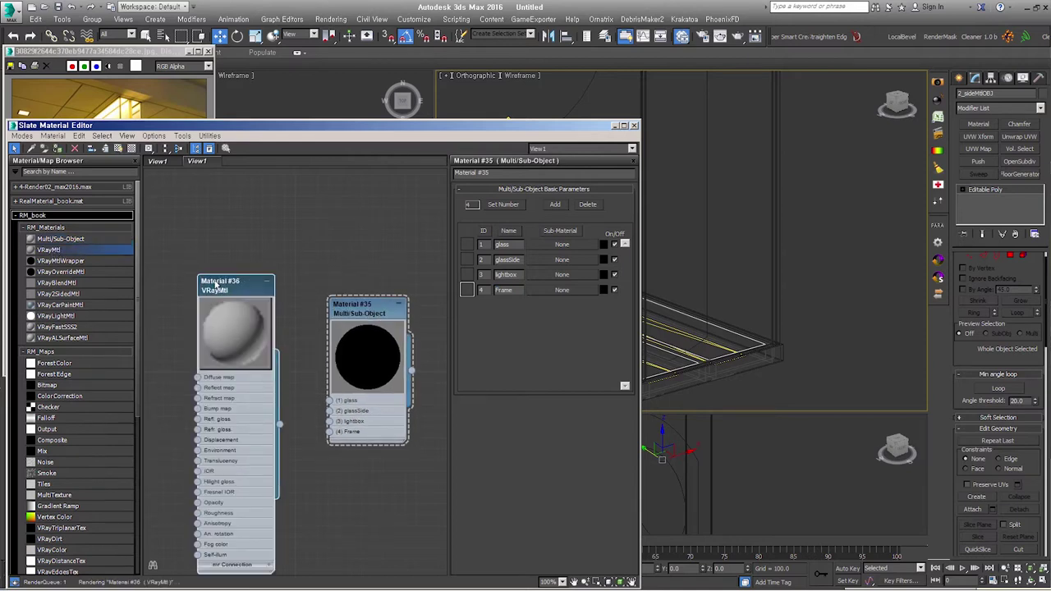
left_click_drag(242, 293, 242, 215)
right_click(229, 356)
left_click(275, 250)
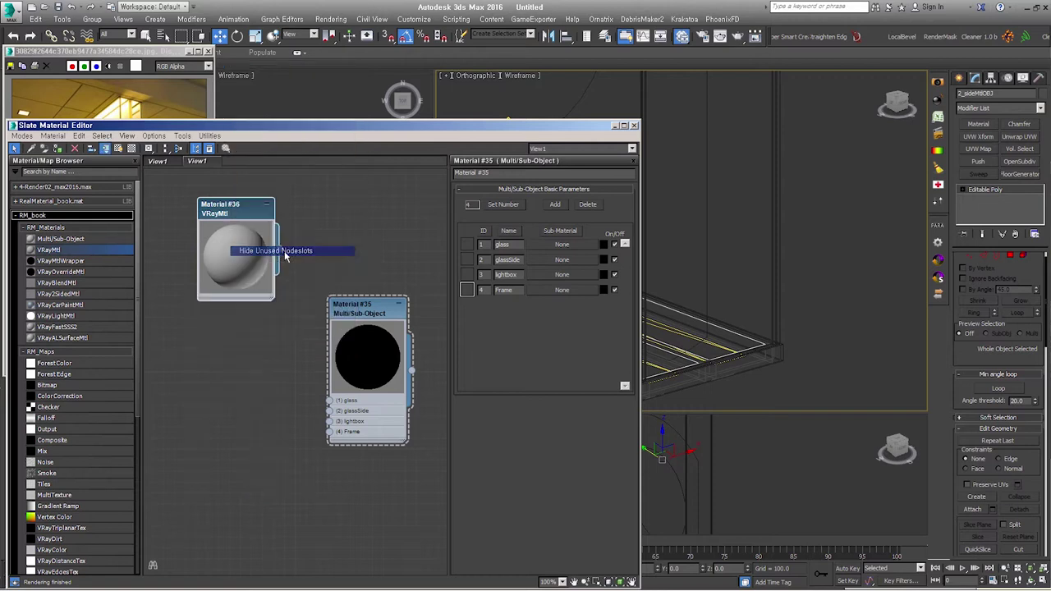
left_click_drag(244, 278, 235, 305)
right_click(234, 275)
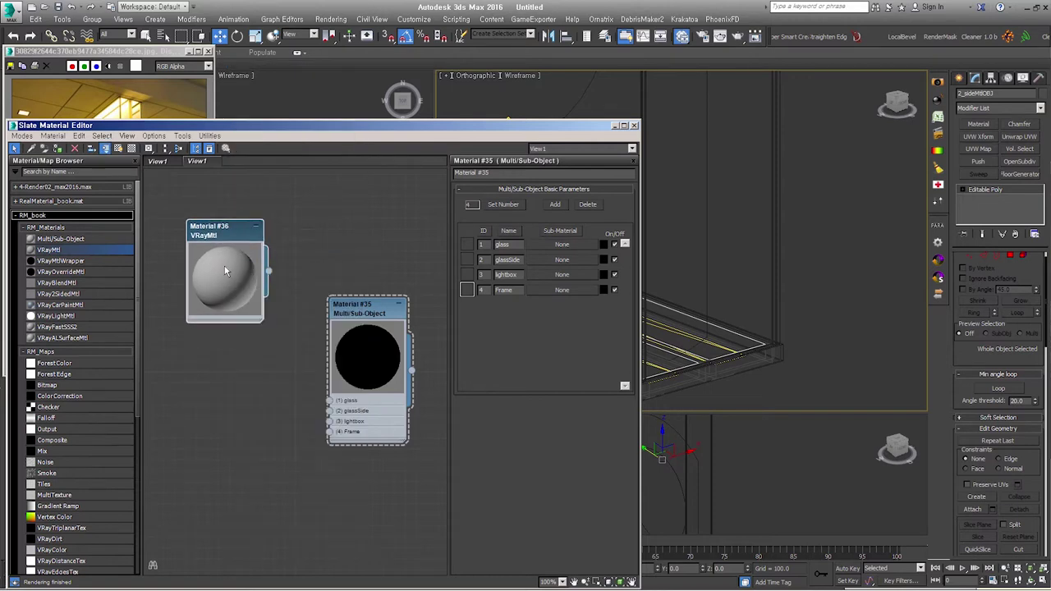
left_click(279, 288)
left_click_drag(281, 270, 329, 323)
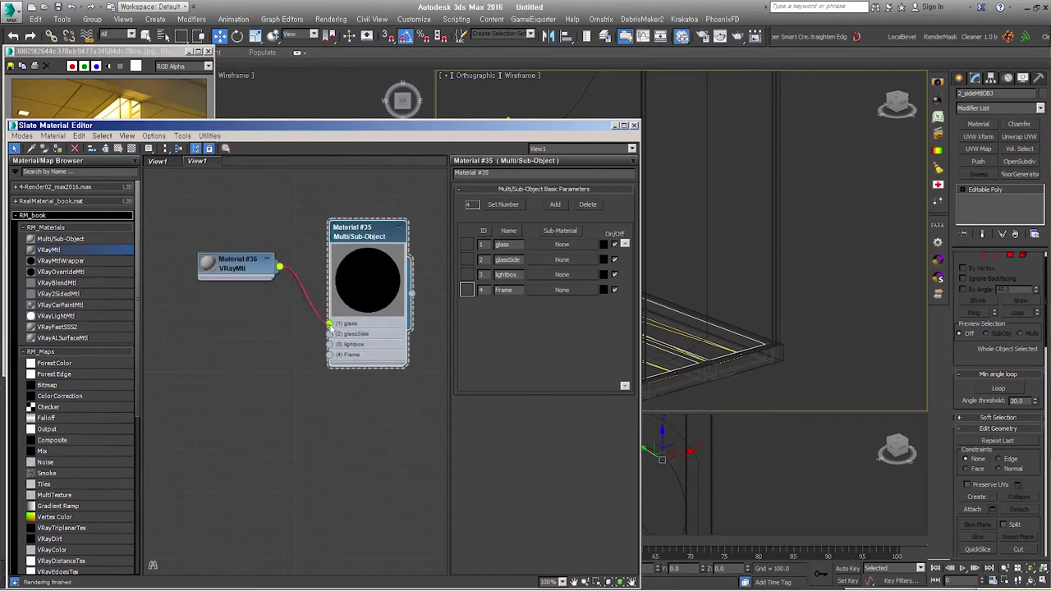
left_click_drag(248, 266, 237, 277)
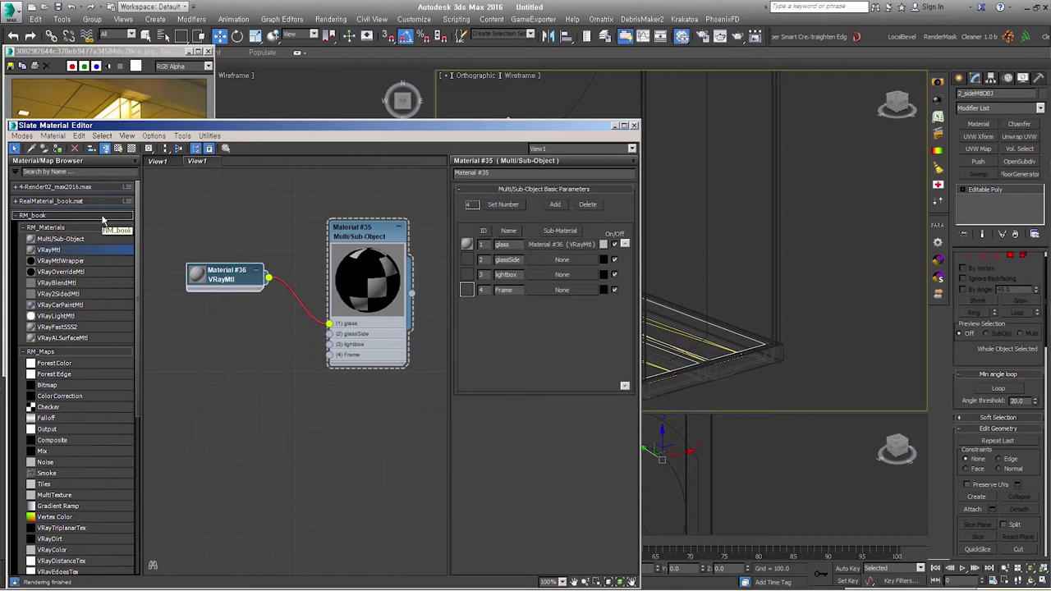
left_click(45, 217)
- Expand the 0_joycg_project2016.mat library and drag its glass&side material into View1
left_click(51, 230)
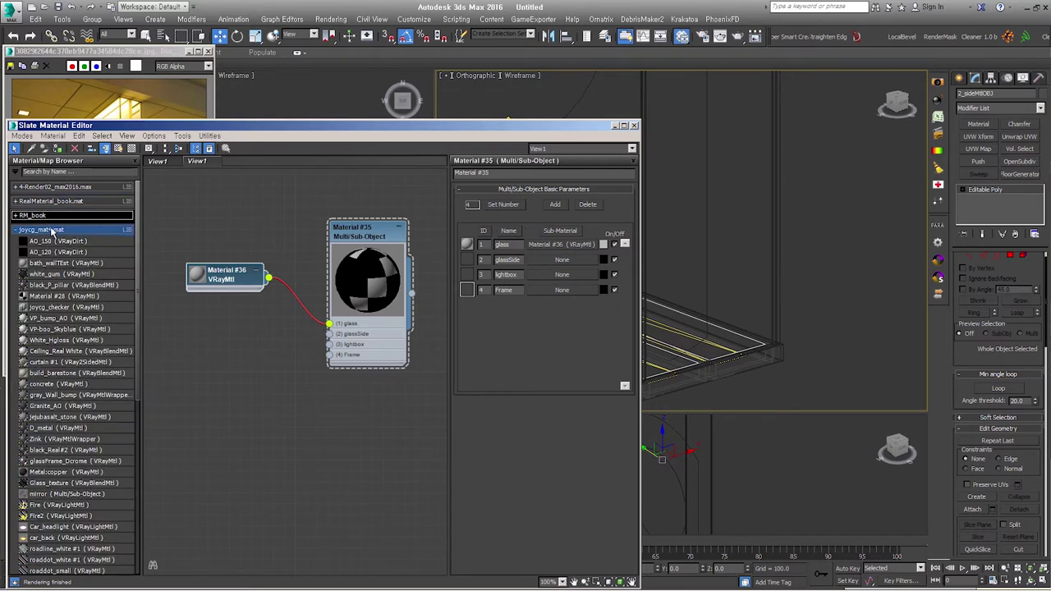
scroll(96, 456, "down", 5)
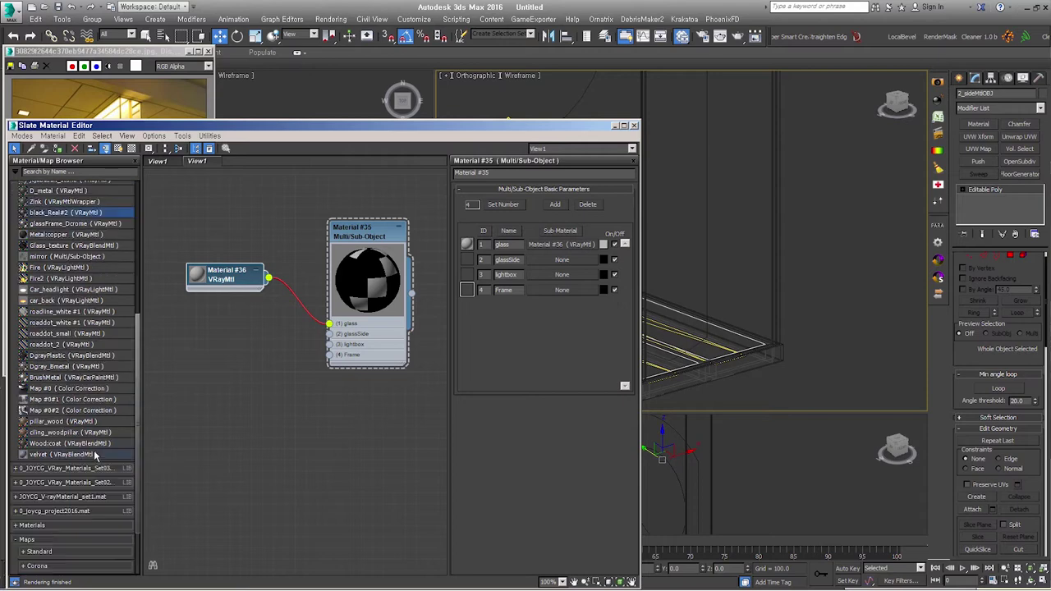
left_click(88, 470)
scroll(87, 493, "down", 3)
scroll(87, 511, "down", 2)
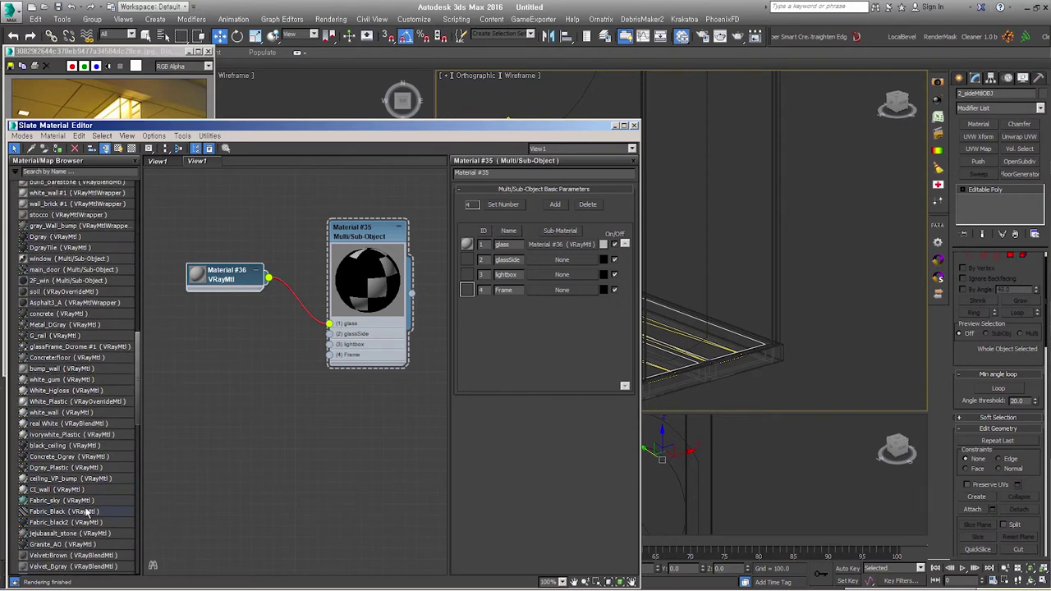
scroll(81, 409, "down", 2)
scroll(85, 326, "down", 1)
scroll(85, 329, "down", 3)
scroll(83, 353, "down", 3)
scroll(82, 364, "down", 3)
scroll(79, 536, "down", 2)
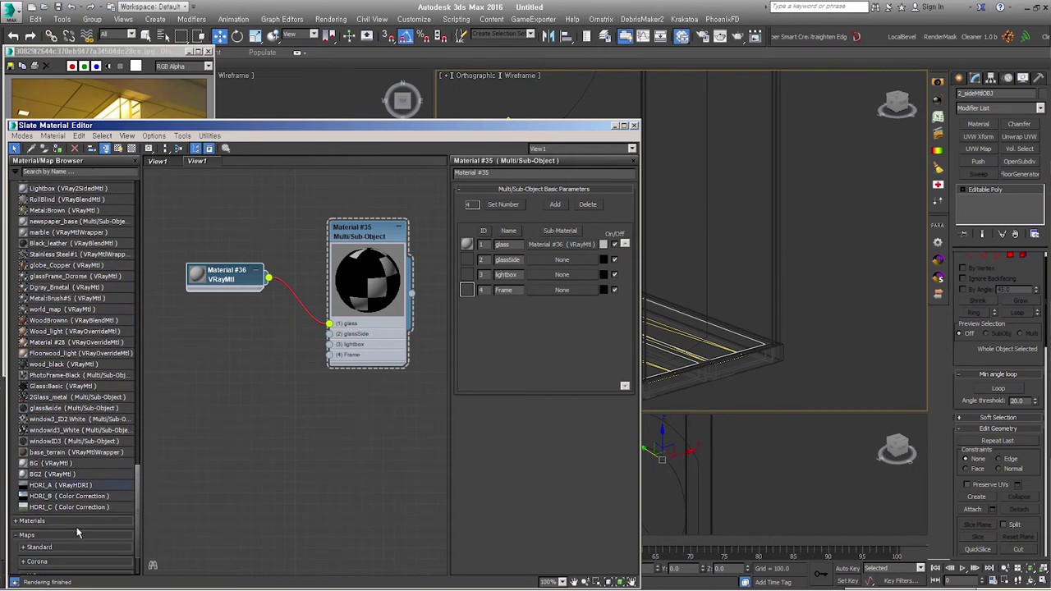
left_click(75, 421)
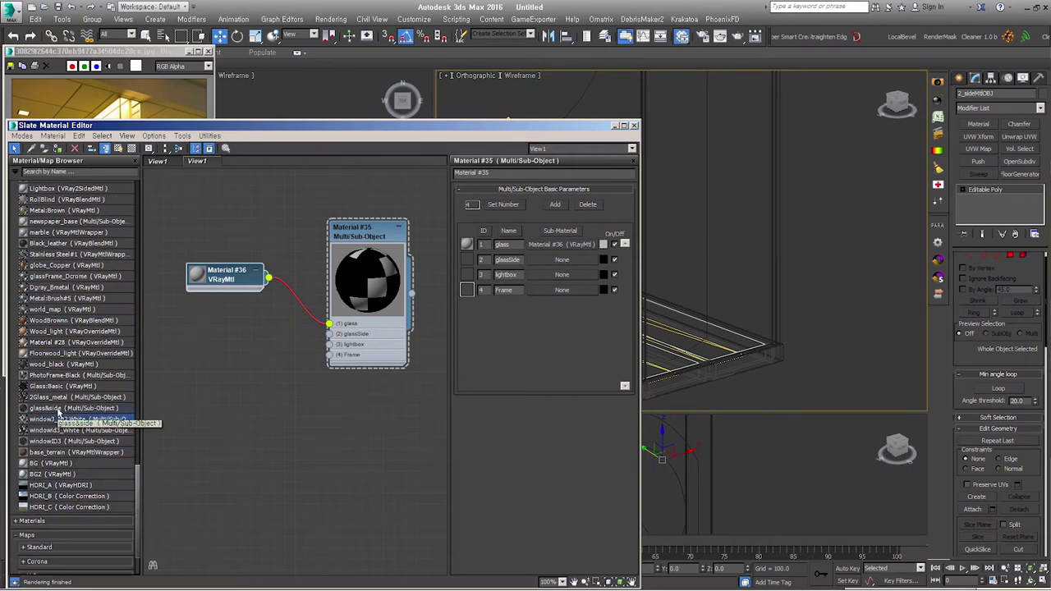
left_click_drag(51, 413, 299, 474)
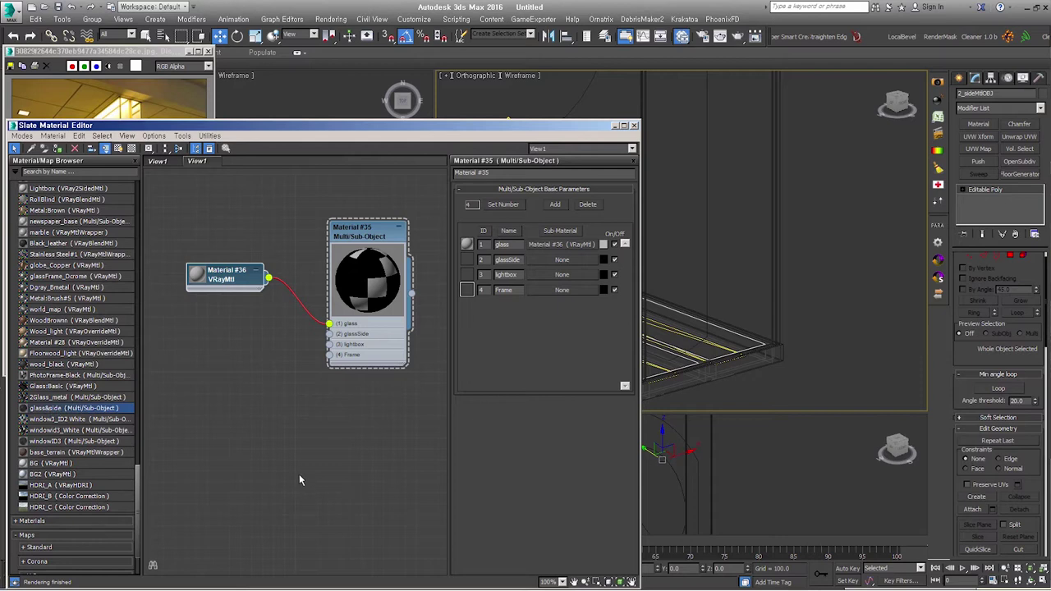
- Move the upper material and its maps down in the node view
middle_click_drag(271, 462, 342, 451)
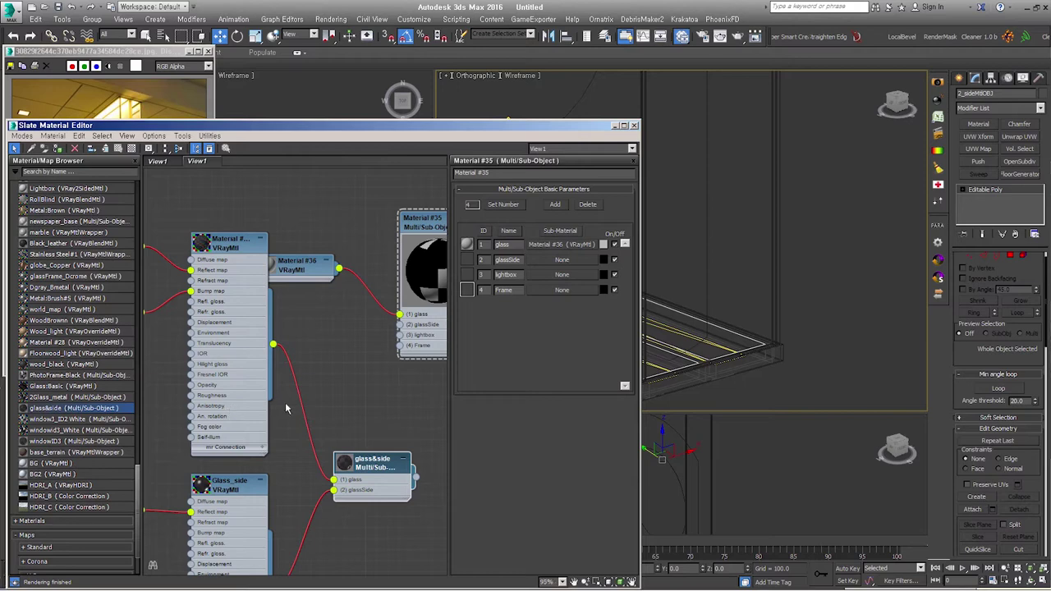
scroll(286, 411, "down", 3)
scroll(322, 377, "down", 2)
left_click_drag(310, 358, 305, 435)
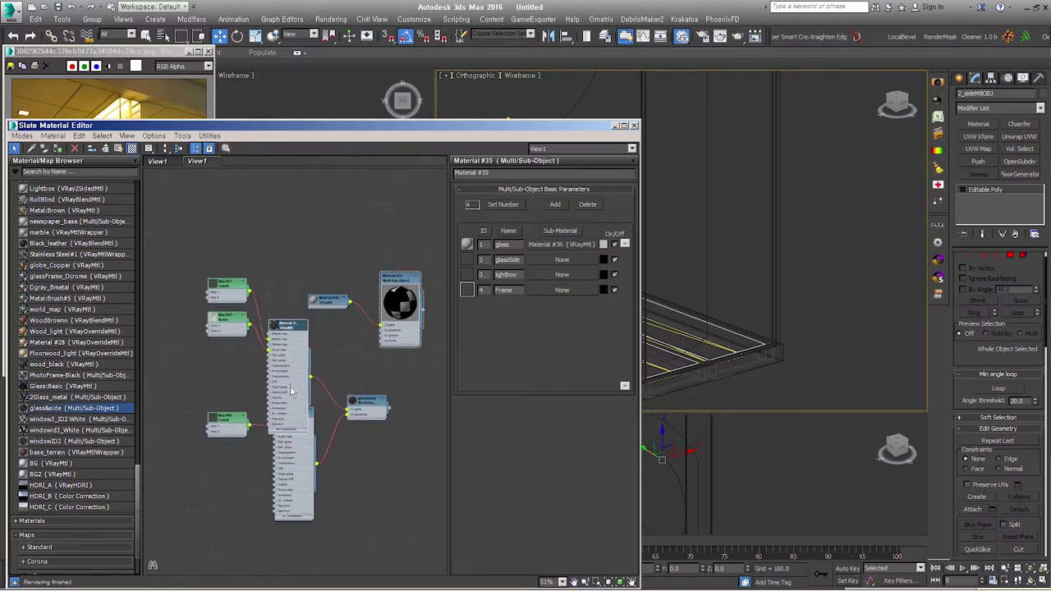
left_click_drag(226, 287, 243, 369)
left_click_drag(228, 333, 245, 411)
- Box-select and delete the imported glass&side nodes, keeping the glass hookup
left_click_drag(184, 357, 389, 522)
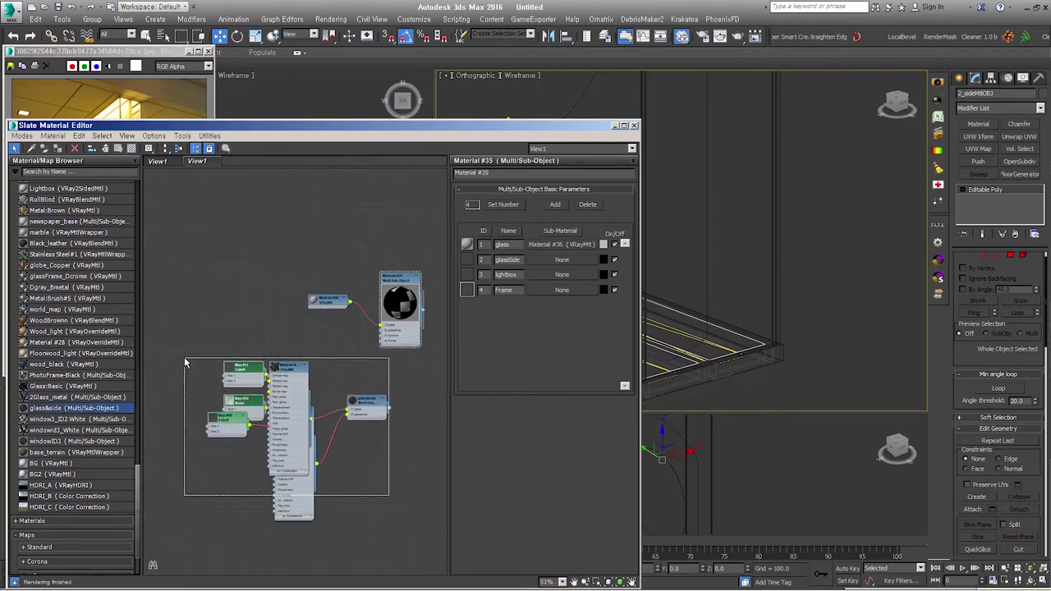
key("Delete")
scroll(386, 320, "up", 2)
scroll(398, 326, "up", 2)
middle_click_drag(398, 326, 329, 336)
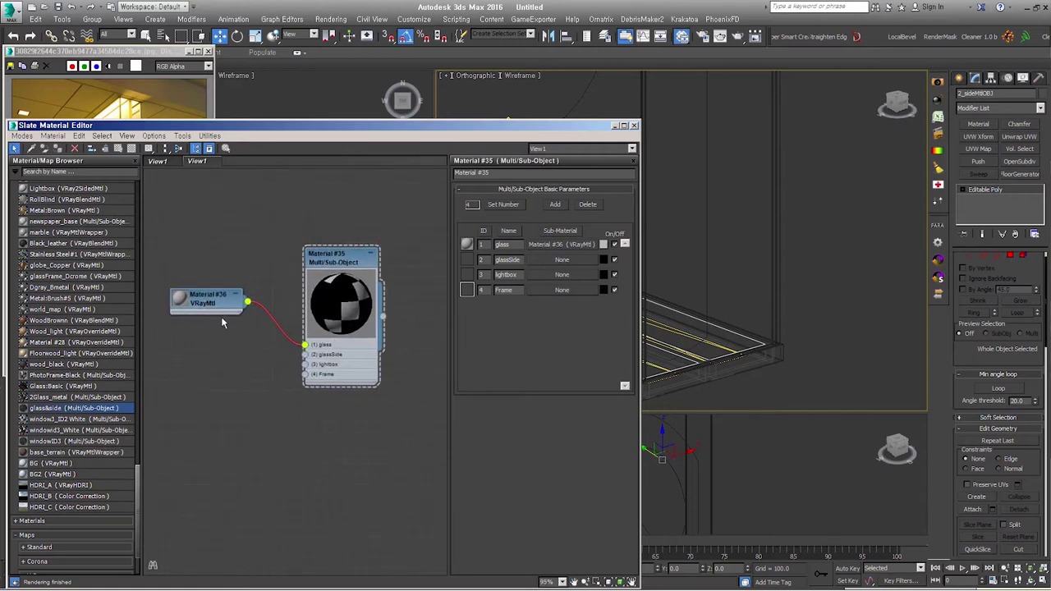
- Set Material #36's reflection and refraction colours to white
double_click(207, 300)
left_click(516, 231)
left_click_drag(311, 147, 310, 68)
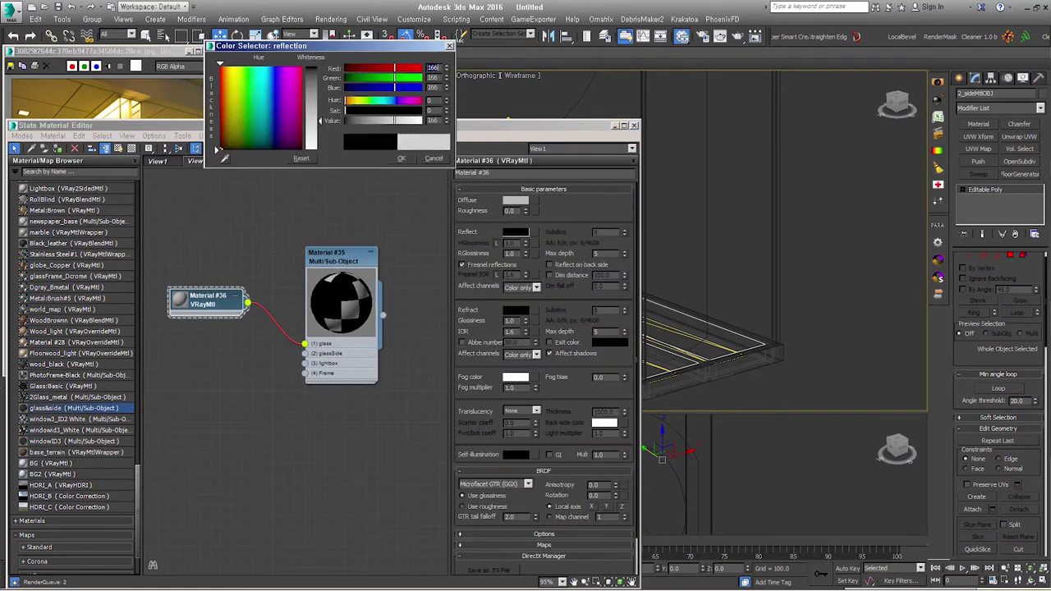
left_click(401, 158)
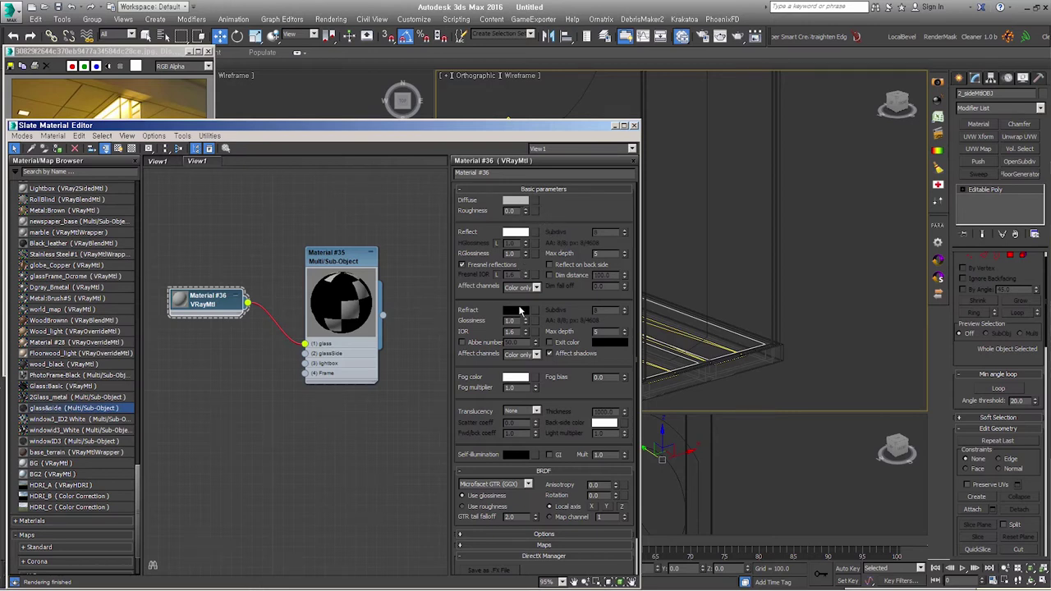
left_click(516, 310)
left_click_drag(315, 146, 316, 69)
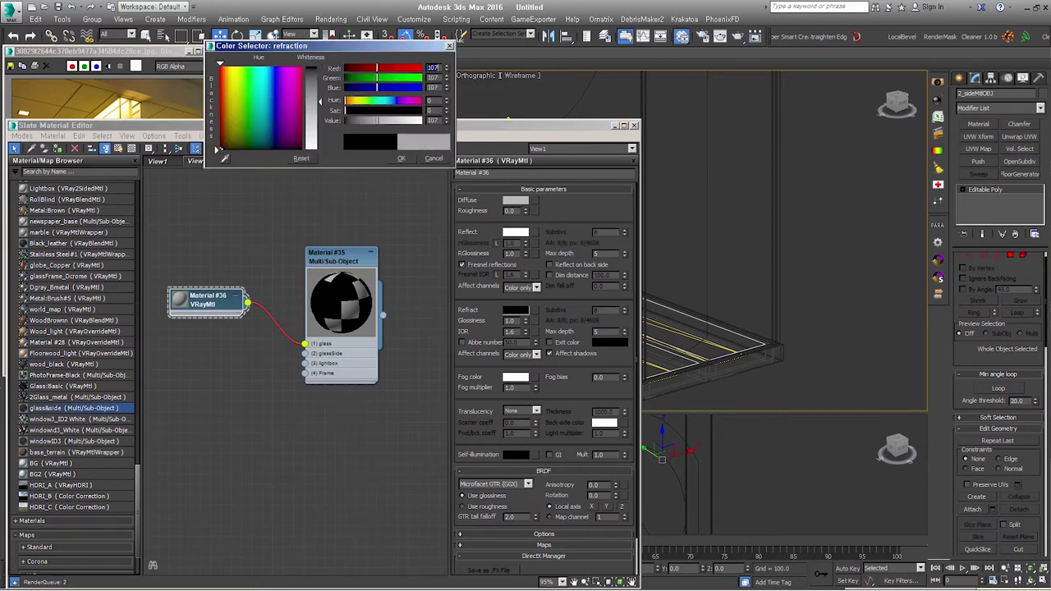
left_click(401, 159)
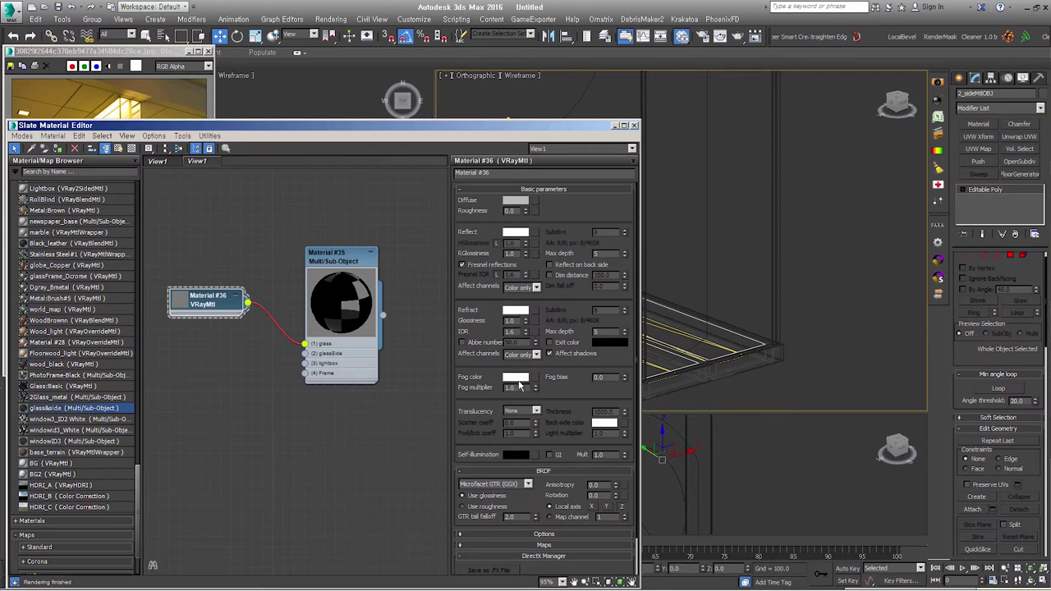
- Give the glass a near-white fog colour with hue 141 and a 0.15 fog multiplier
left_click(517, 379)
left_click_drag(271, 144, 320, 144)
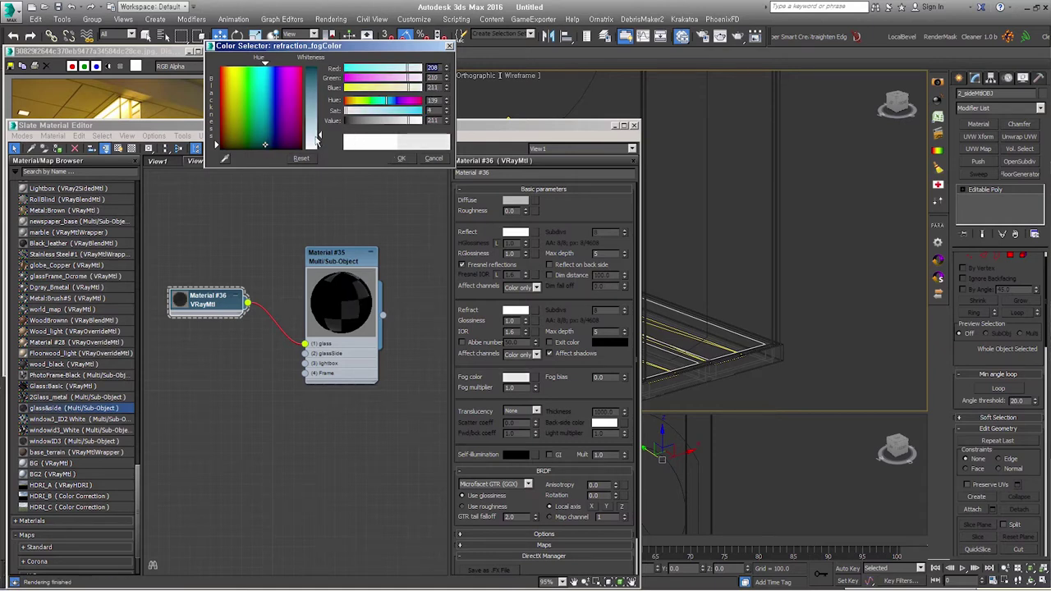
left_click_drag(320, 144, 320, 146)
left_click(397, 159)
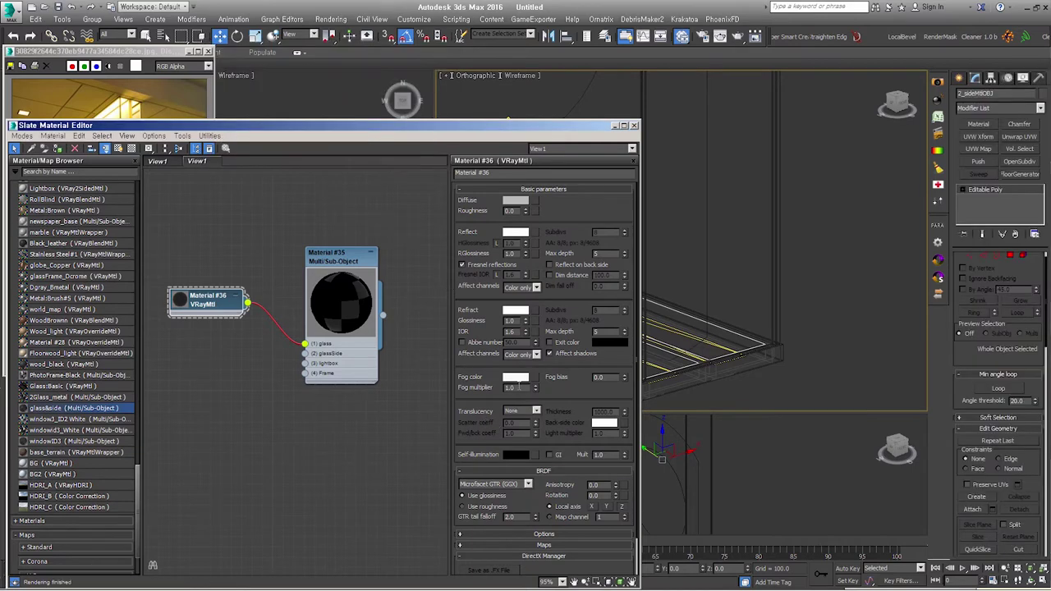
type("0.15")
key("Return")
- Add a second material, wired to the glassSide slot
left_click_drag(354, 259, 365, 260)
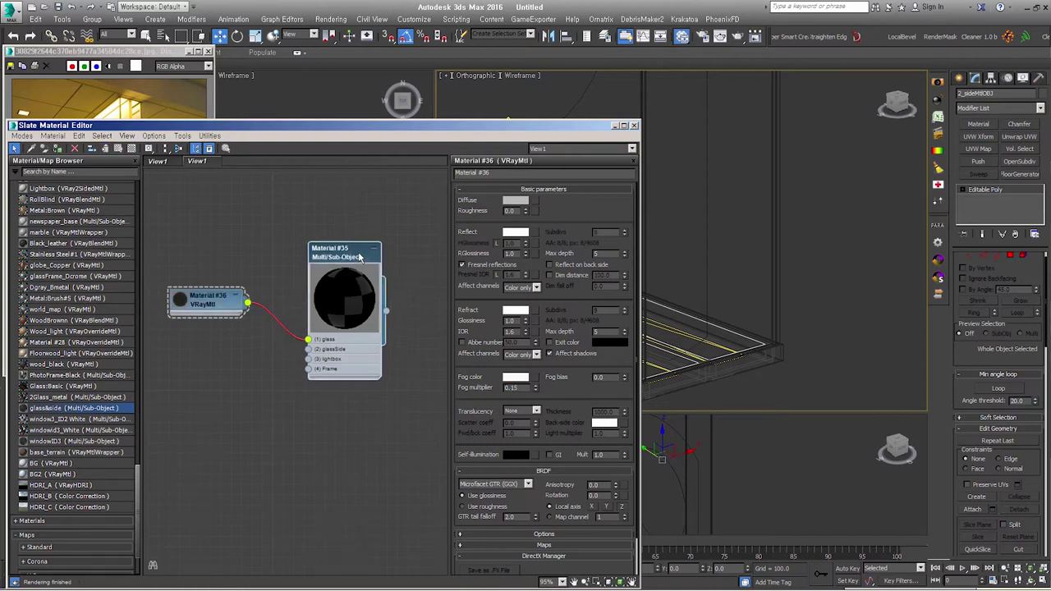
left_click(224, 296)
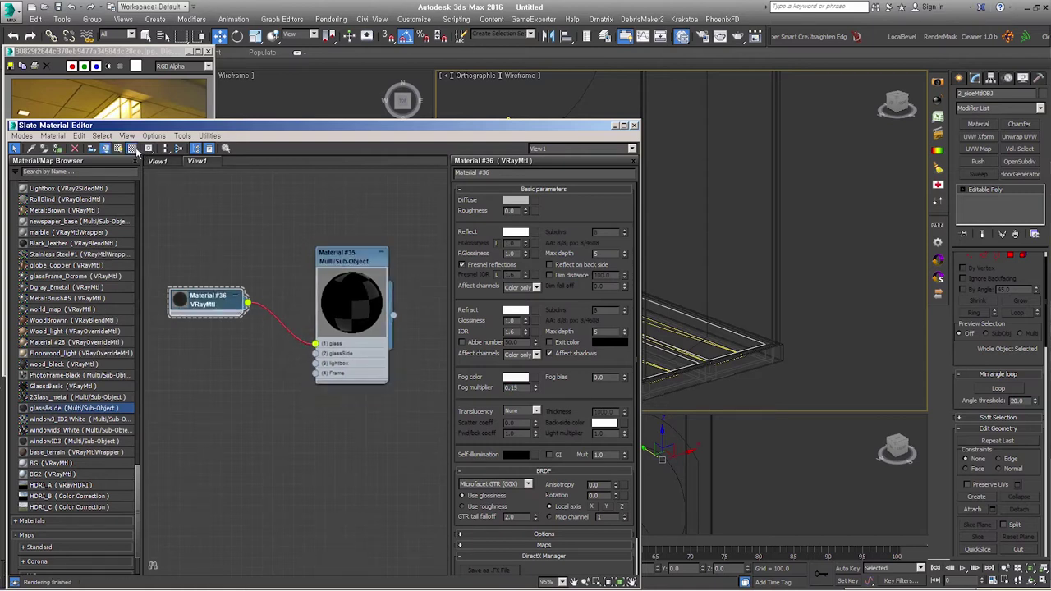
scroll(182, 308, "up", 2)
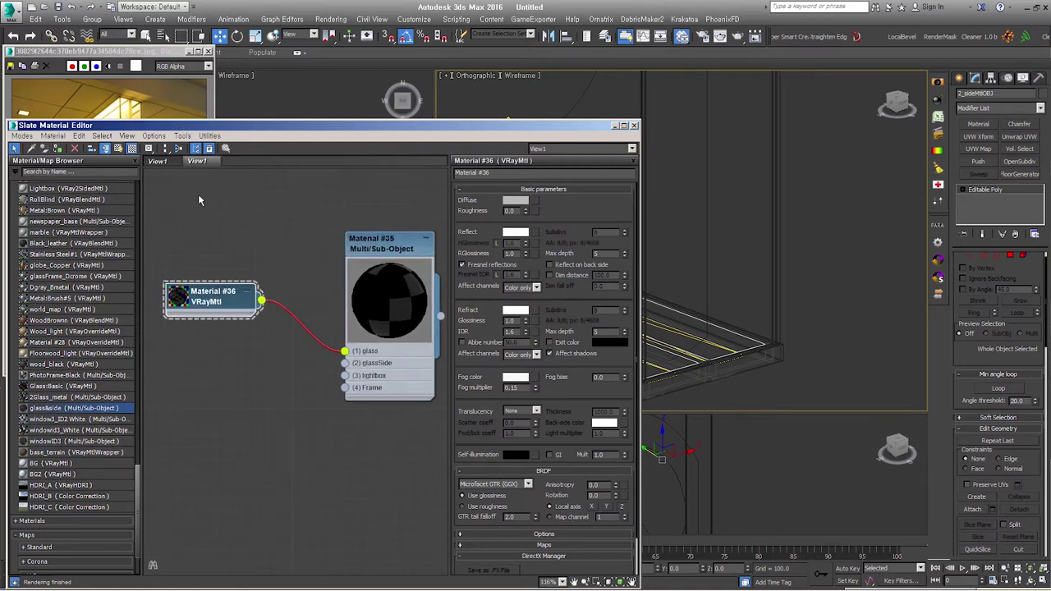
mouse_move(219, 303)
left_mouse_down("shift")
mouse_move(219, 352)
mouse_move(345, 363)
left_mouse_up("shift")
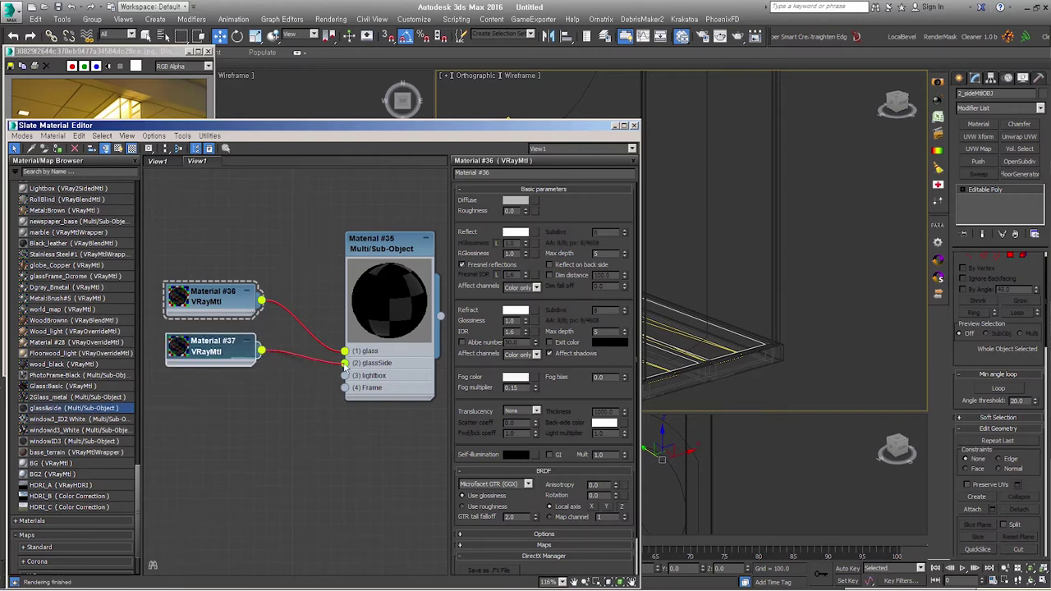
- Set Material #37's diffuse colour to near black
double_click(223, 351)
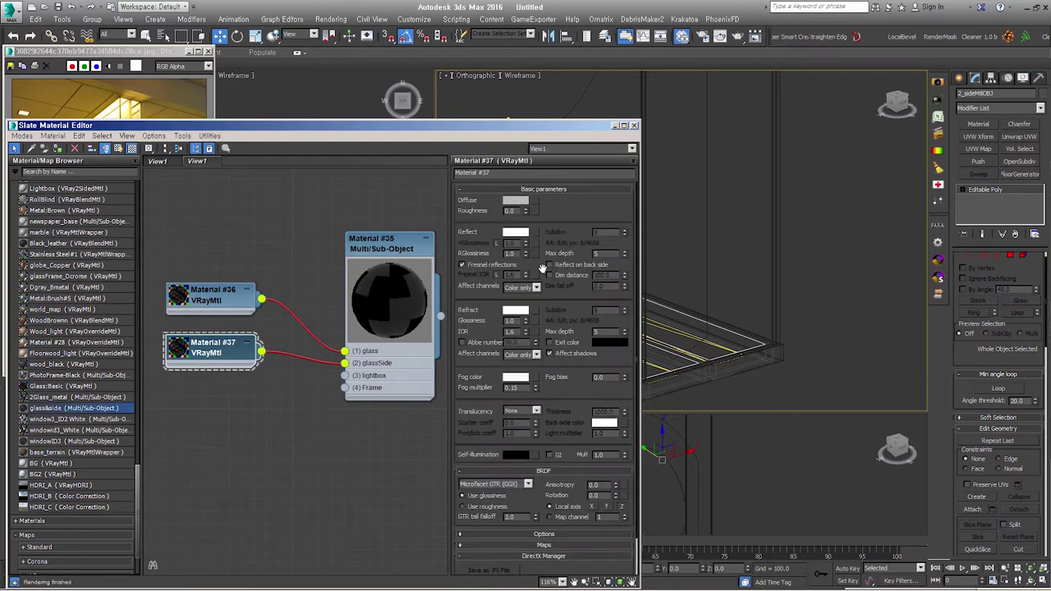
left_click(515, 312)
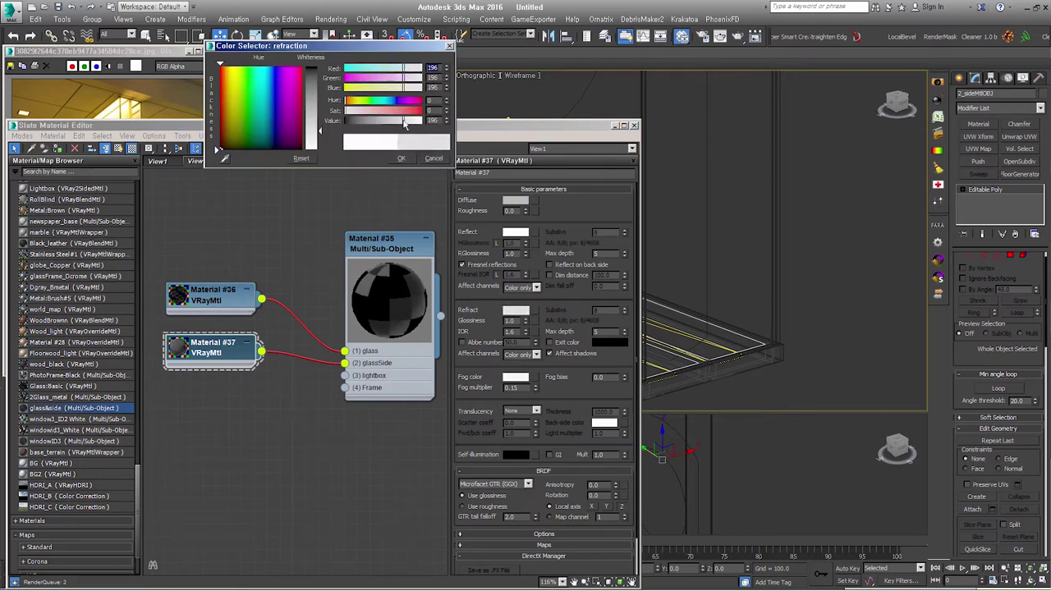
left_click(401, 158)
left_click(516, 200)
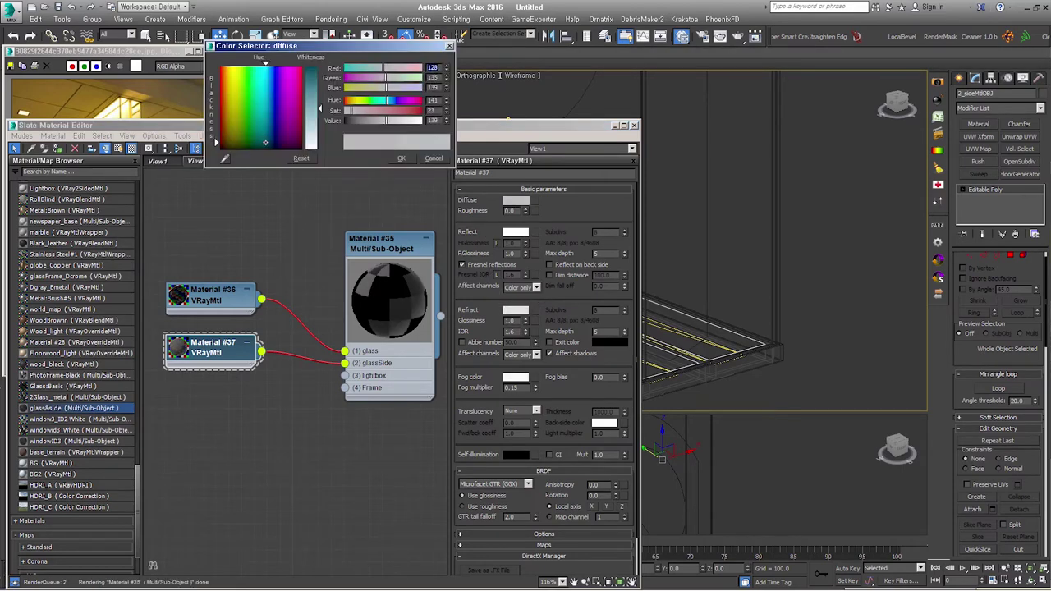
left_click_drag(319, 115, 320, 96)
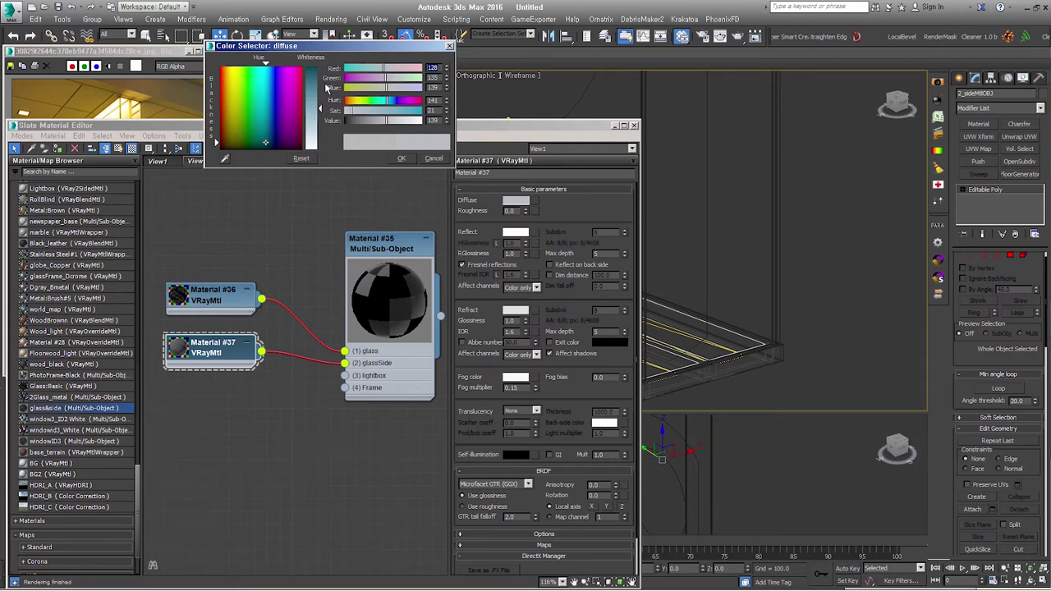
left_click_drag(268, 148, 261, 144)
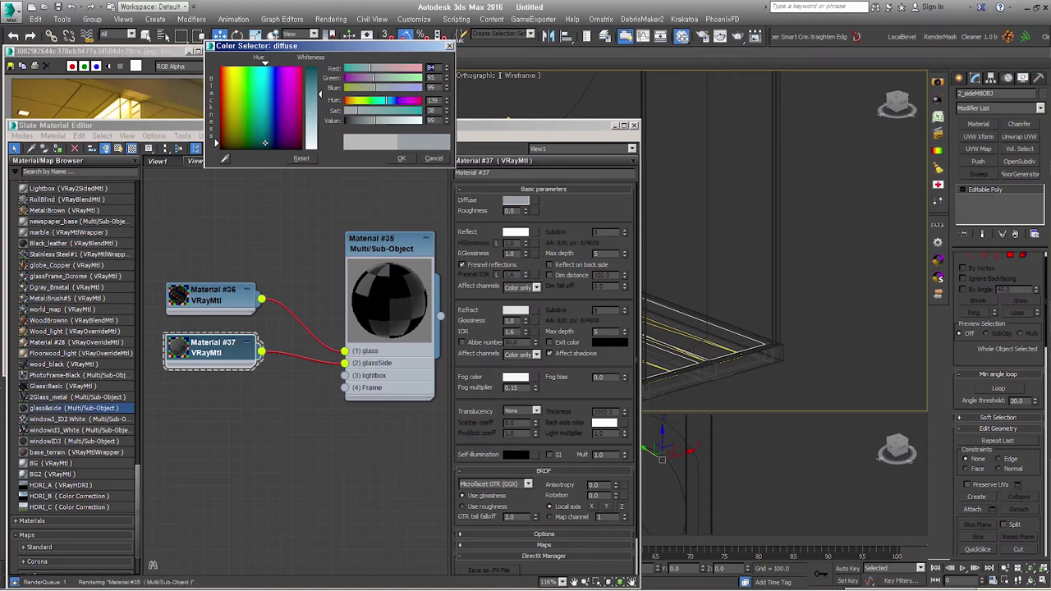
left_click_drag(320, 95, 321, 82)
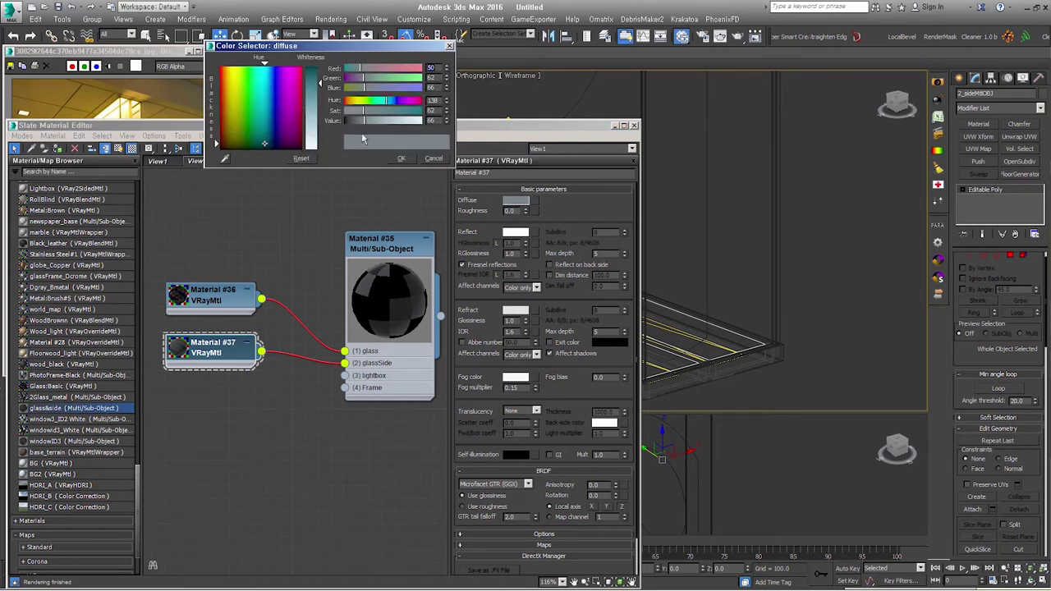
left_click_drag(320, 82, 320, 71)
left_click(403, 159)
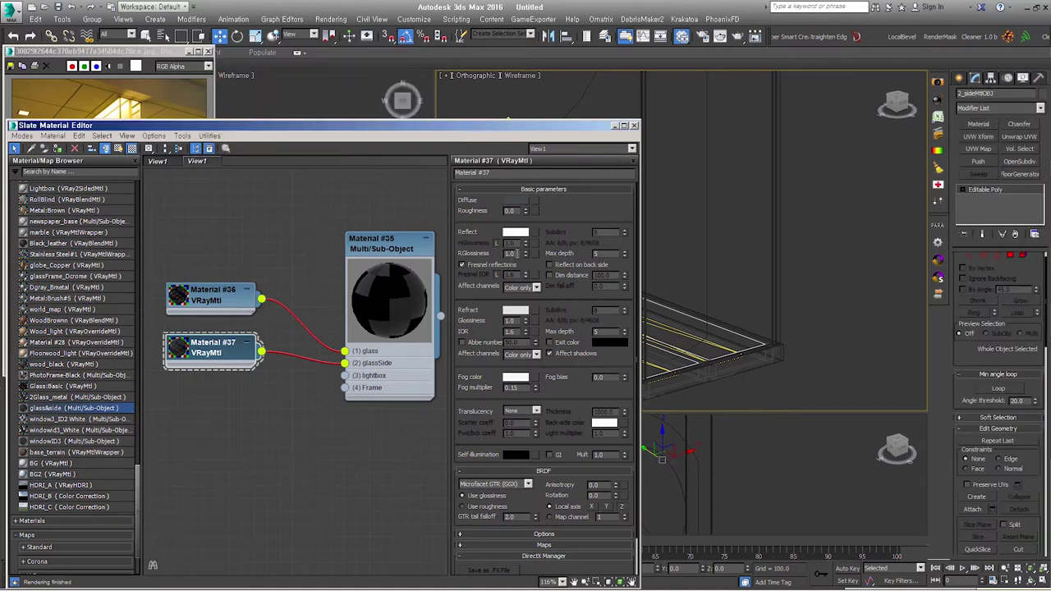
- Set reflection glossiness to 0.86 and switch the BRDF type to Ward
double_click(517, 254)
type("0.8")
key("Return")
double_click(185, 357)
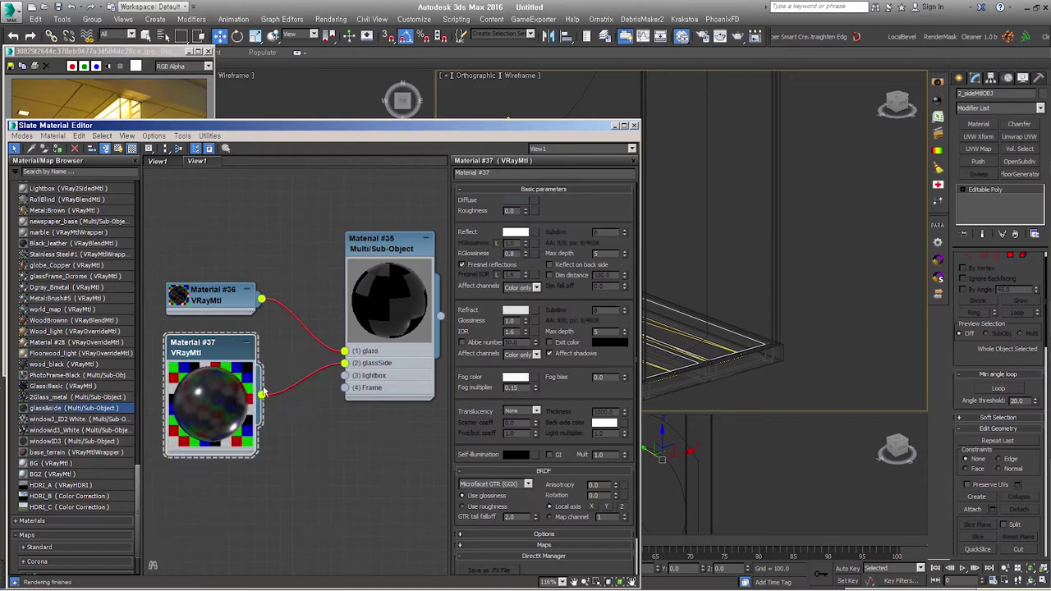
left_click(493, 483)
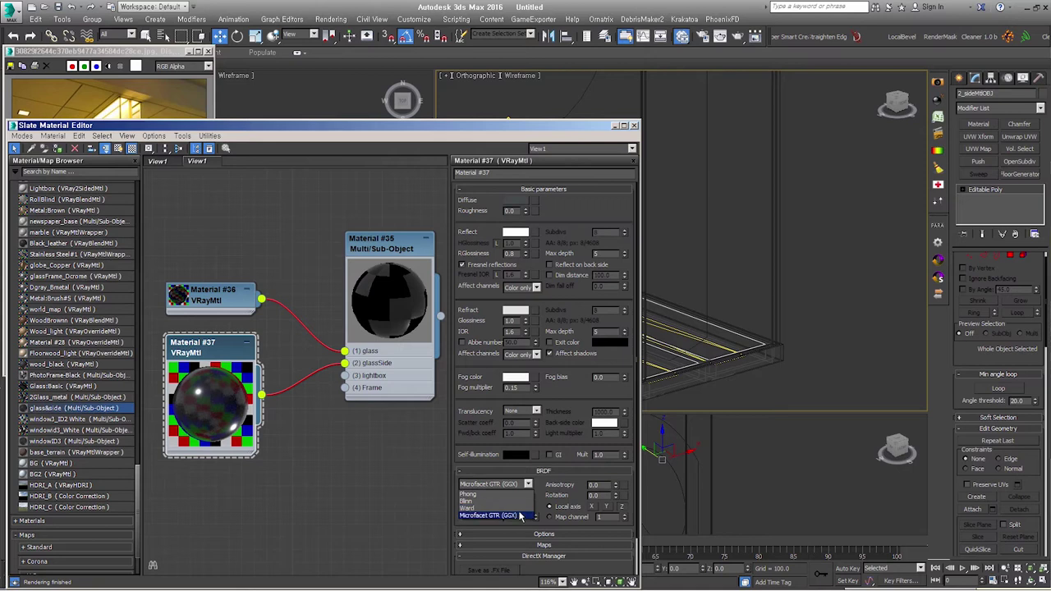
left_click(485, 509)
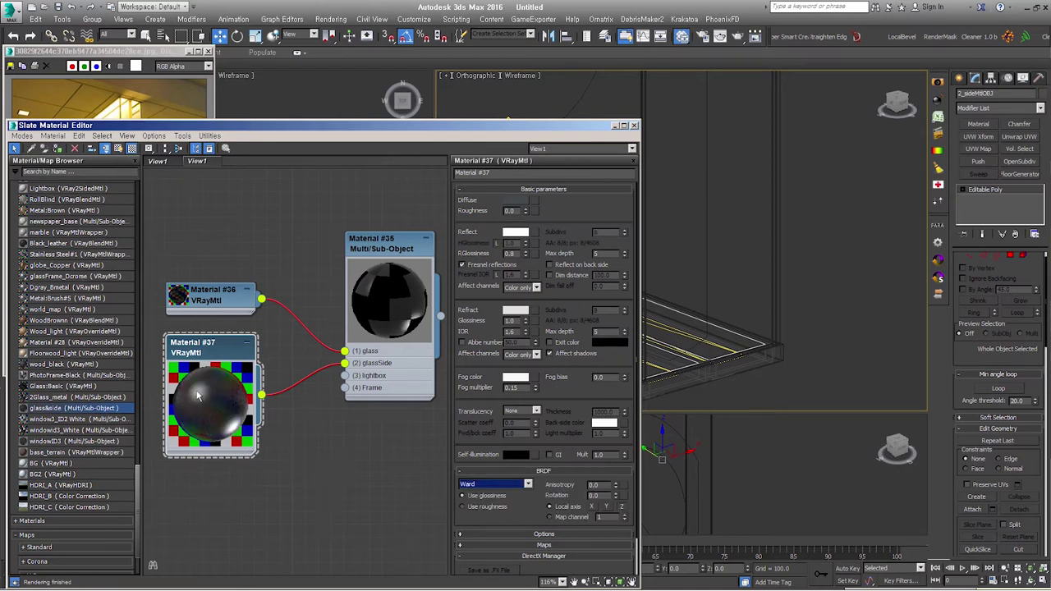
left_click_drag(528, 257, 525, 249)
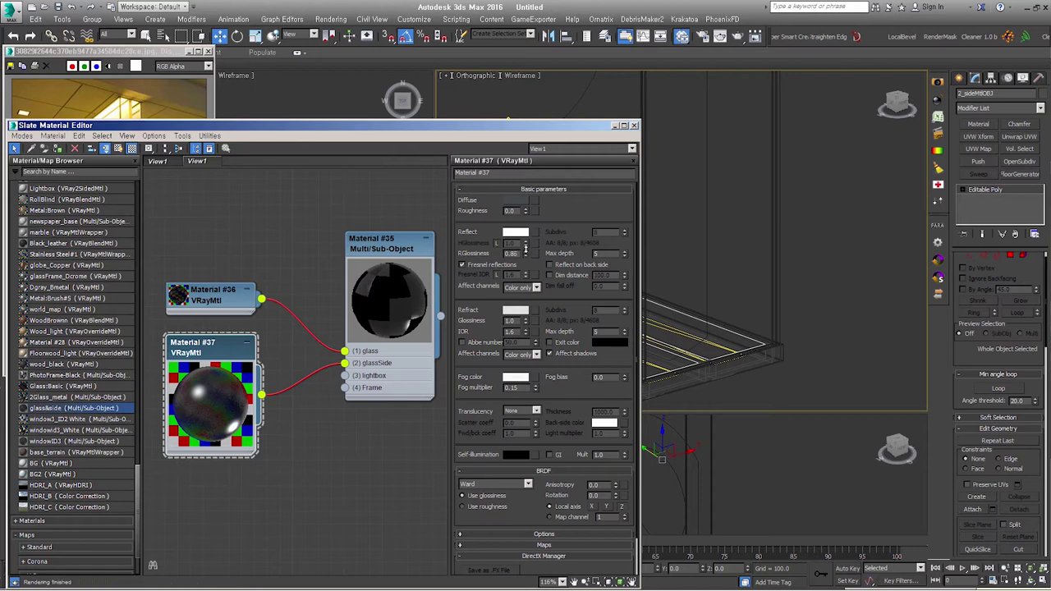
- Darken Material #37's fog colour slightly
left_click(513, 380)
left_click_drag(327, 148, 327, 140)
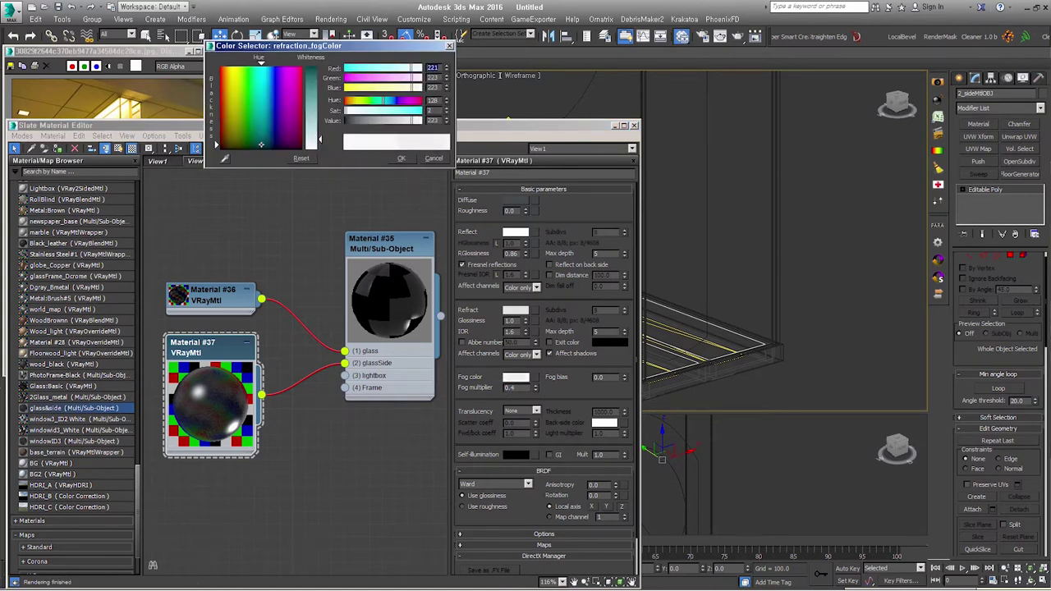
left_click(401, 157)
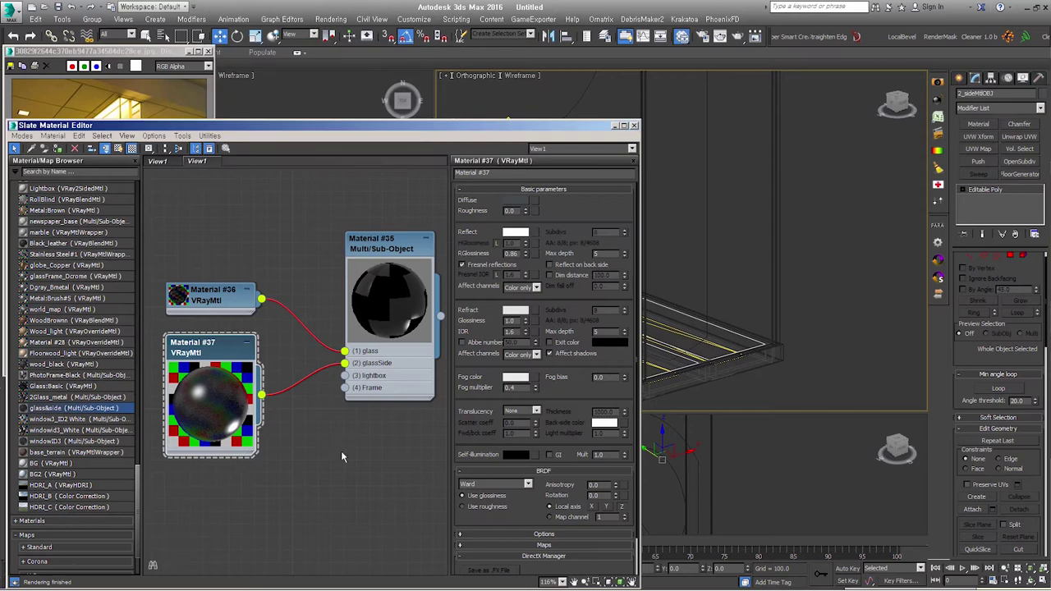
double_click(216, 391)
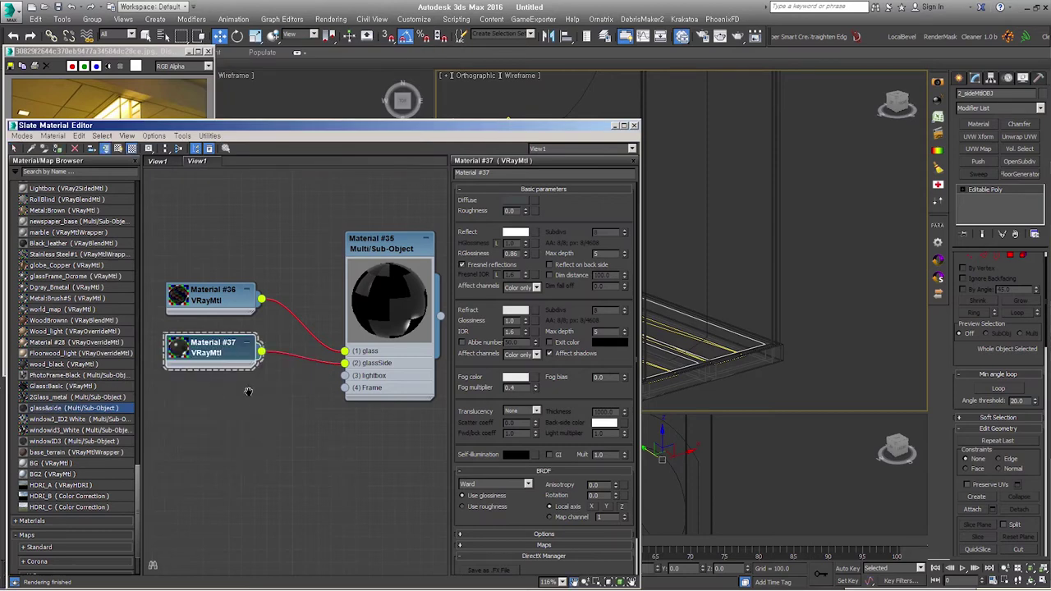
- Expand the RM_book library and pick VRayMtl from RM_Materials
middle_click_drag(249, 398, 219, 322)
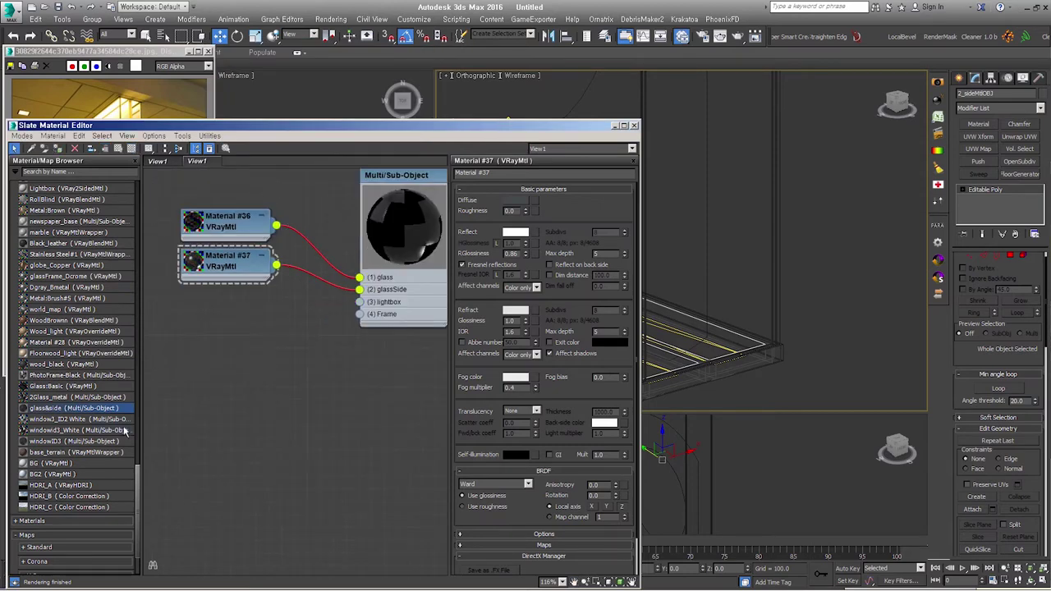
left_click_drag(138, 490, 138, 197)
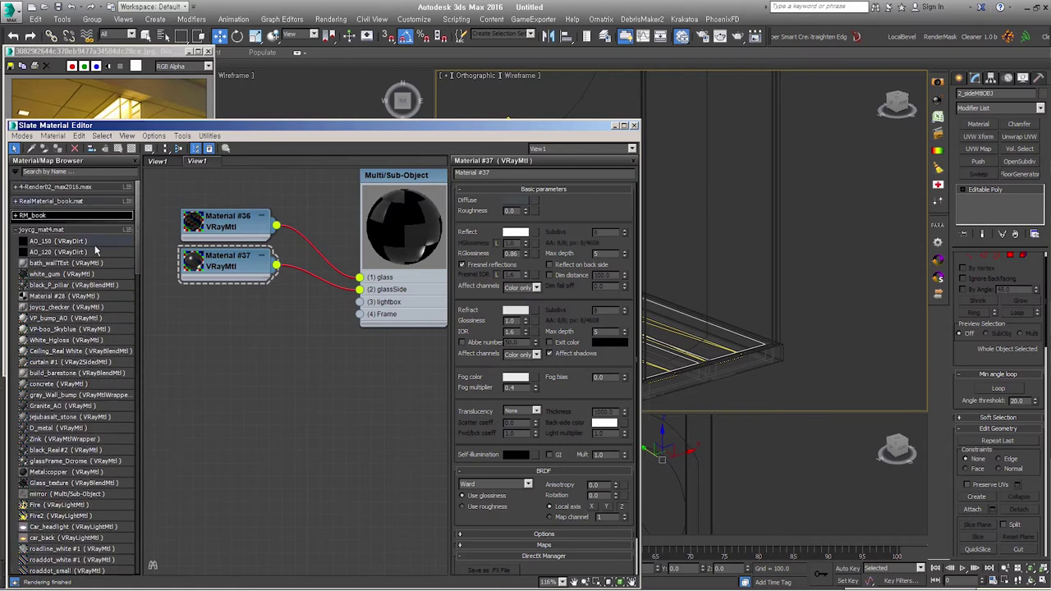
left_click(79, 224)
left_click(51, 249)
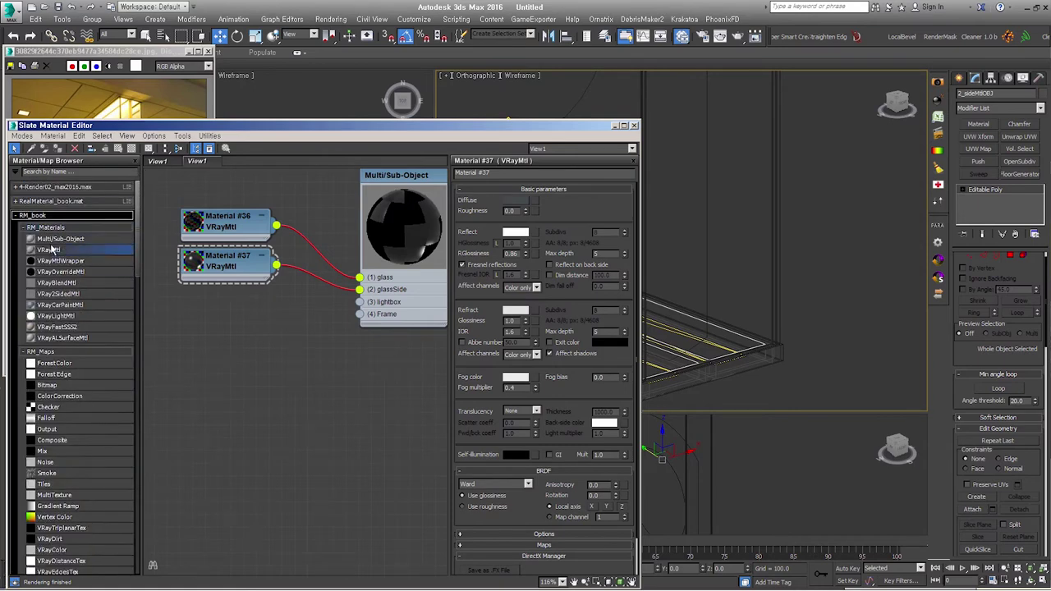
- Place a new VRayMtl node and set its reflection colour to grey 192
mouse_move(104, 261)
left_mouse_down()
mouse_move(211, 305)
mouse_move(171, 337)
left_mouse_up()
right_click(201, 353)
left_click(271, 244)
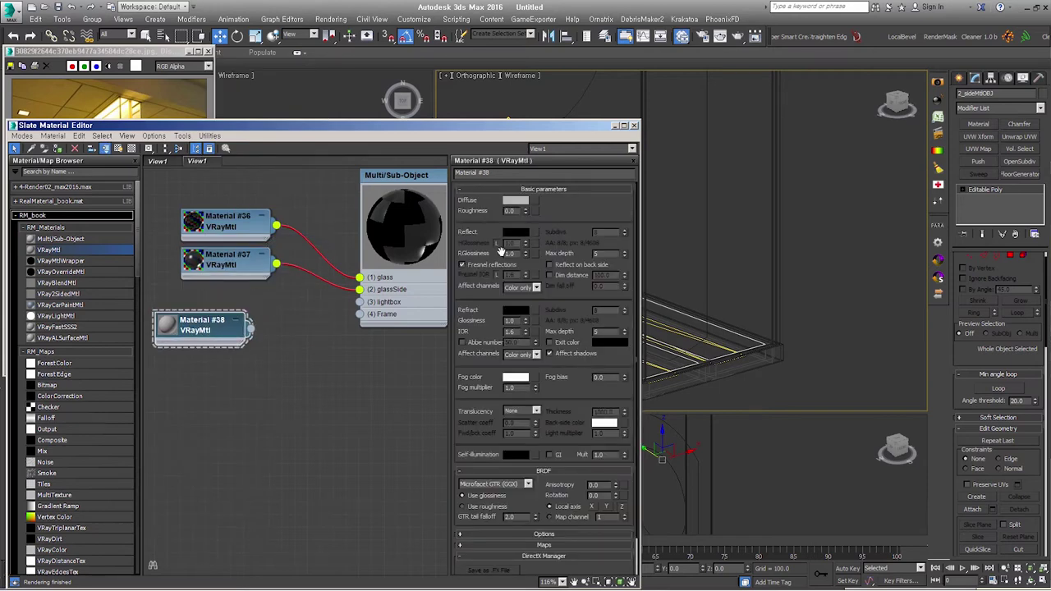
left_click(516, 233)
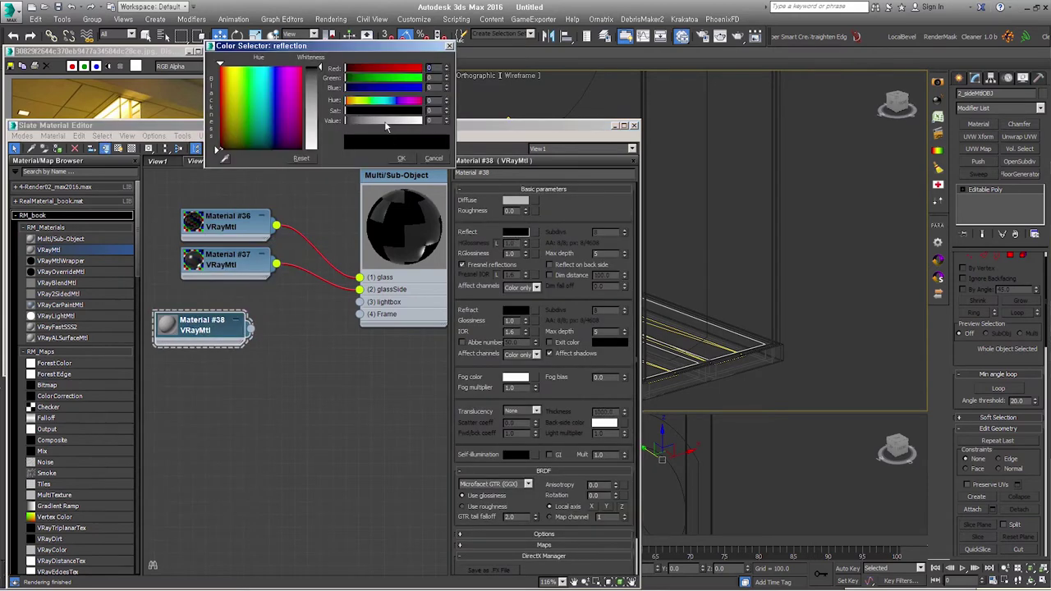
left_click_drag(386, 125, 407, 122)
left_click(401, 158)
left_click(133, 151)
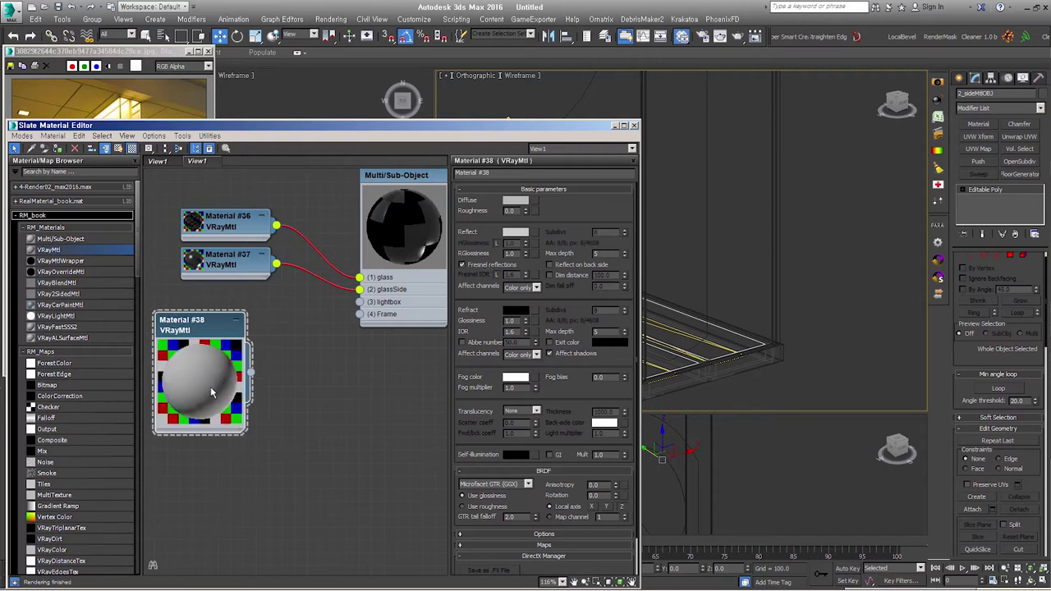
left_click(515, 233)
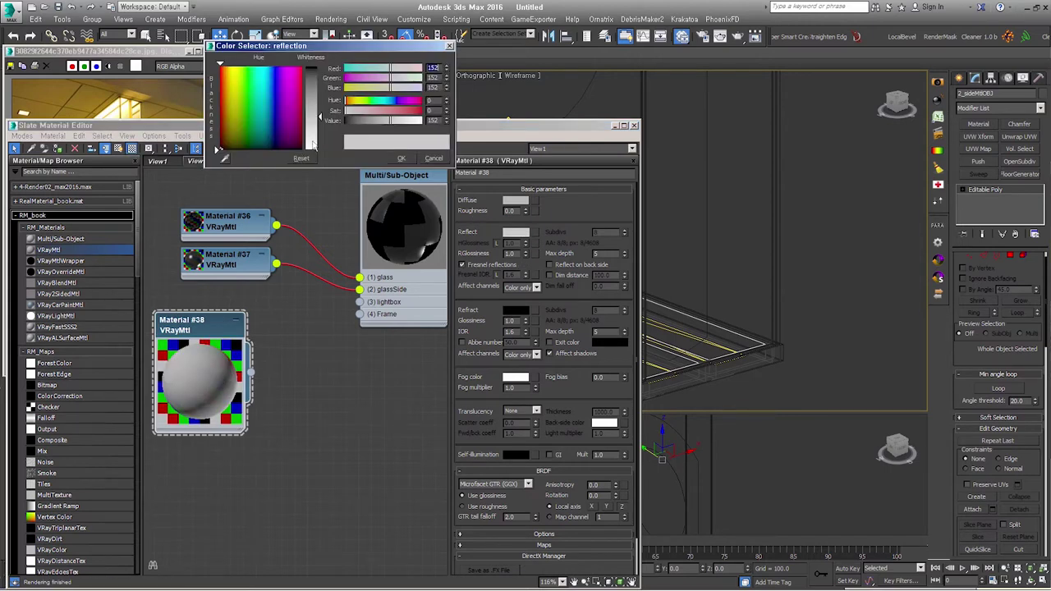
left_click_drag(390, 125, 402, 125)
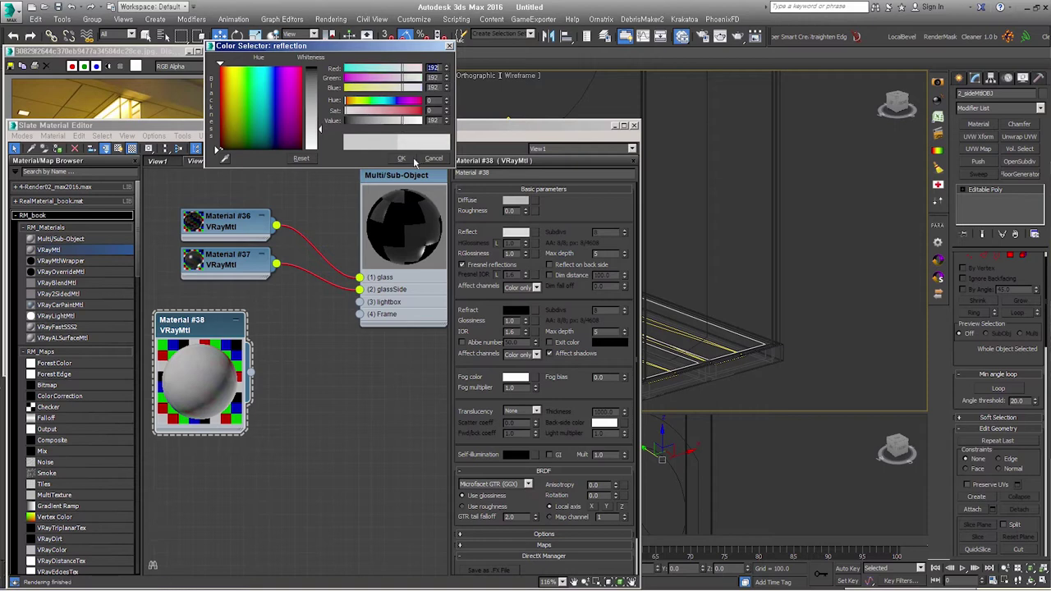
left_click(408, 159)
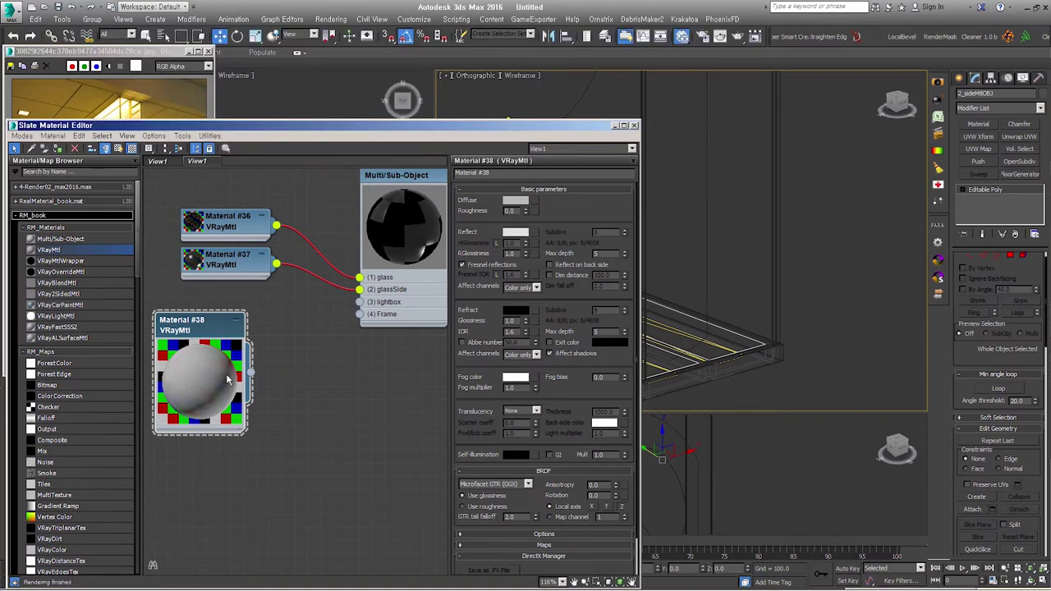
- Set Material #38's diffuse to light grey 187 and wire it to the lightbox slot
left_click(515, 201)
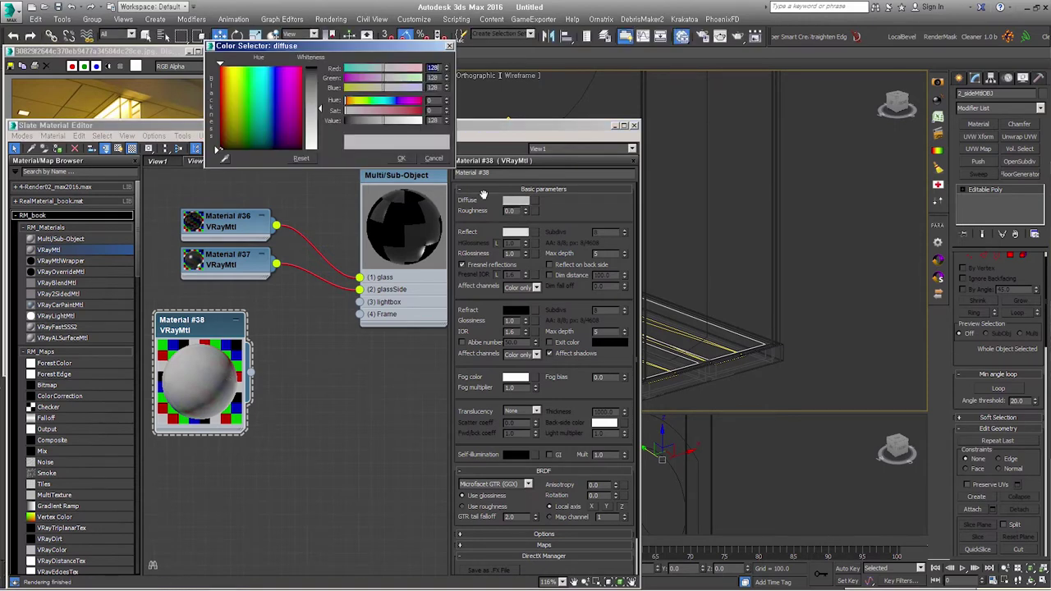
left_click_drag(408, 123, 402, 122)
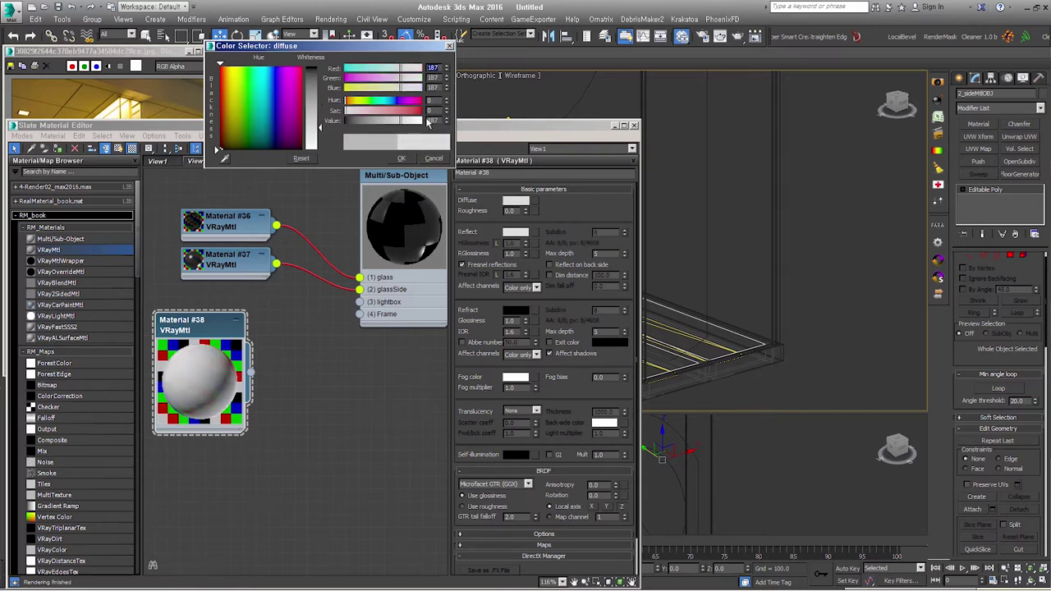
left_click(402, 158)
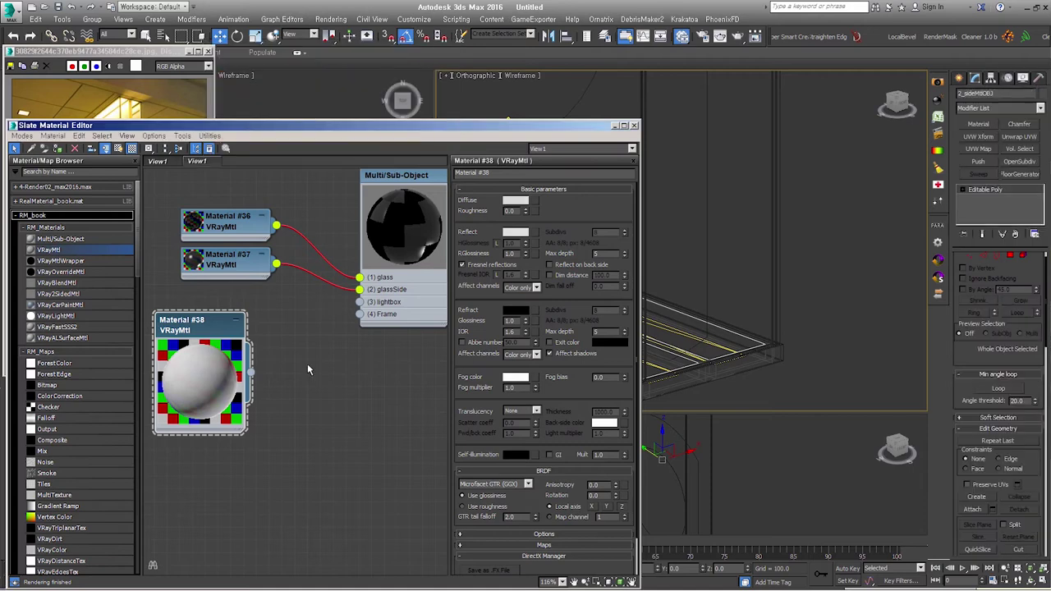
left_click_drag(251, 374, 359, 302)
right_click(218, 375)
left_click(238, 362)
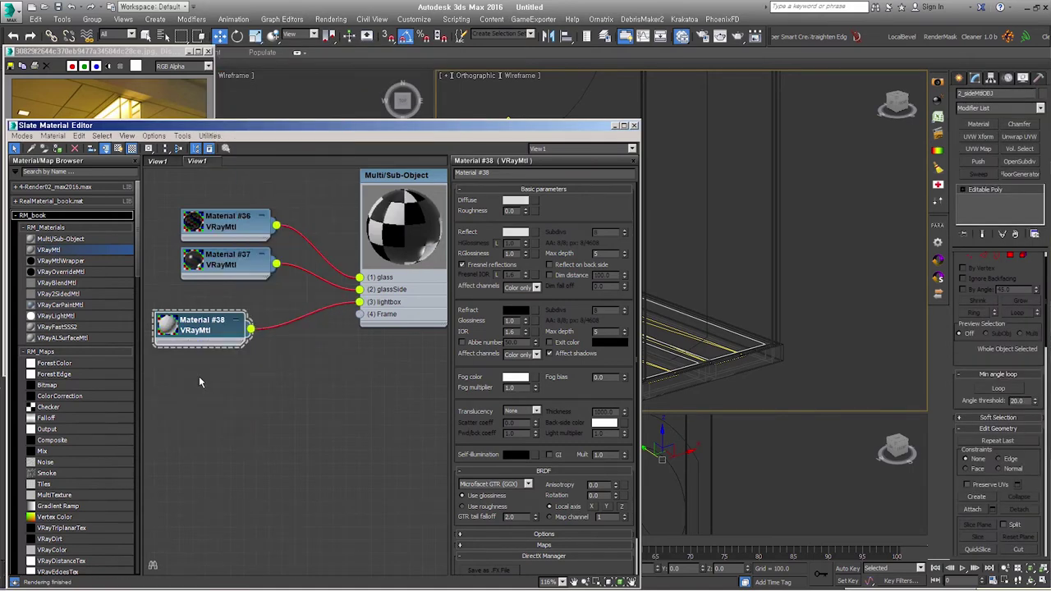
- Insert a VRay2SidedMtl, Material #39, into the lightbox wire
left_click_drag(67, 295, 294, 314)
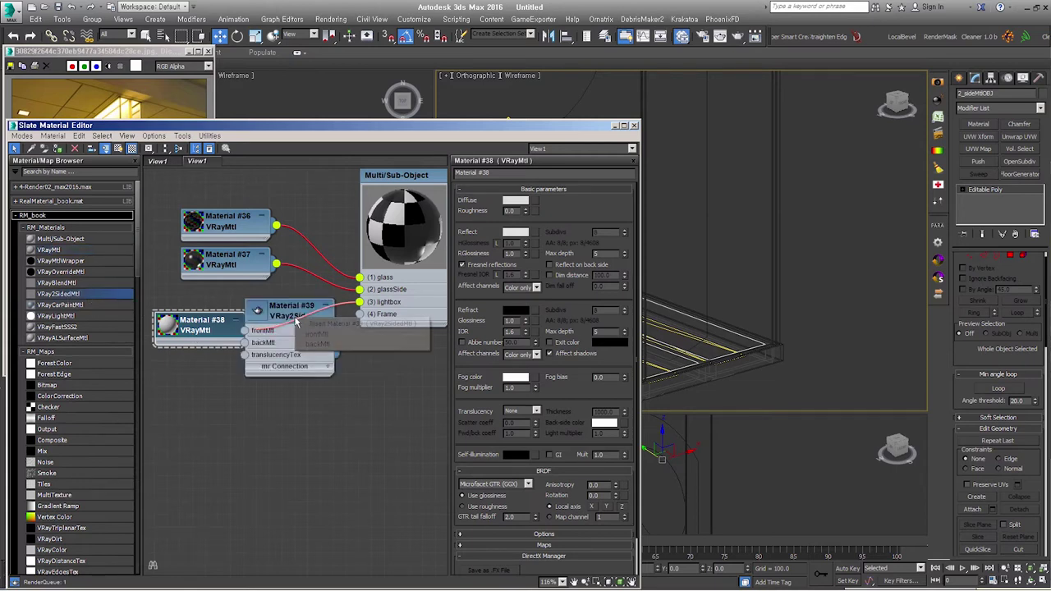
left_click(302, 334)
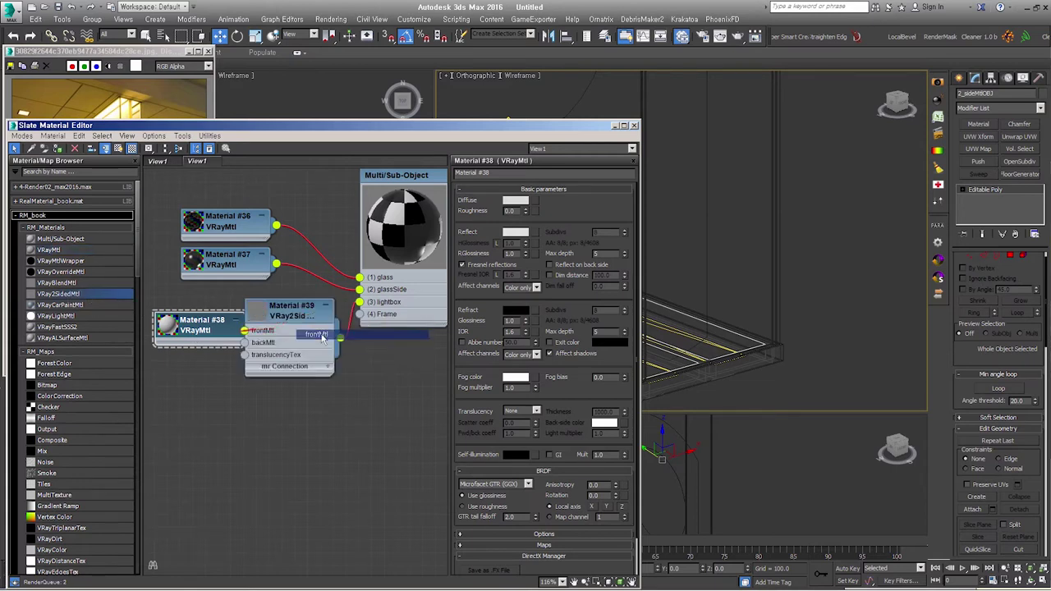
double_click(265, 322)
double_click(285, 336)
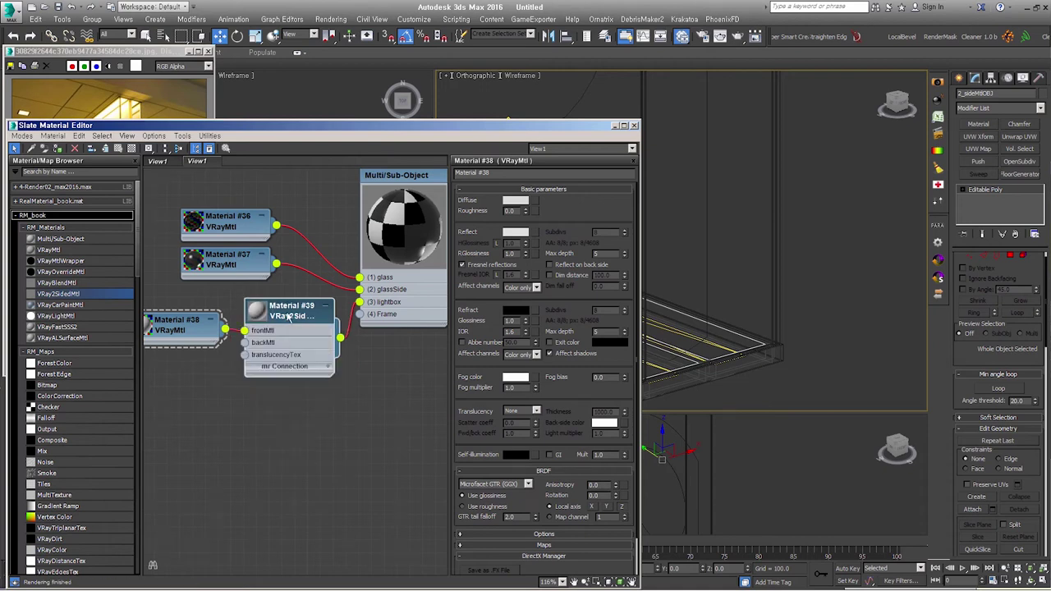
double_click(288, 317)
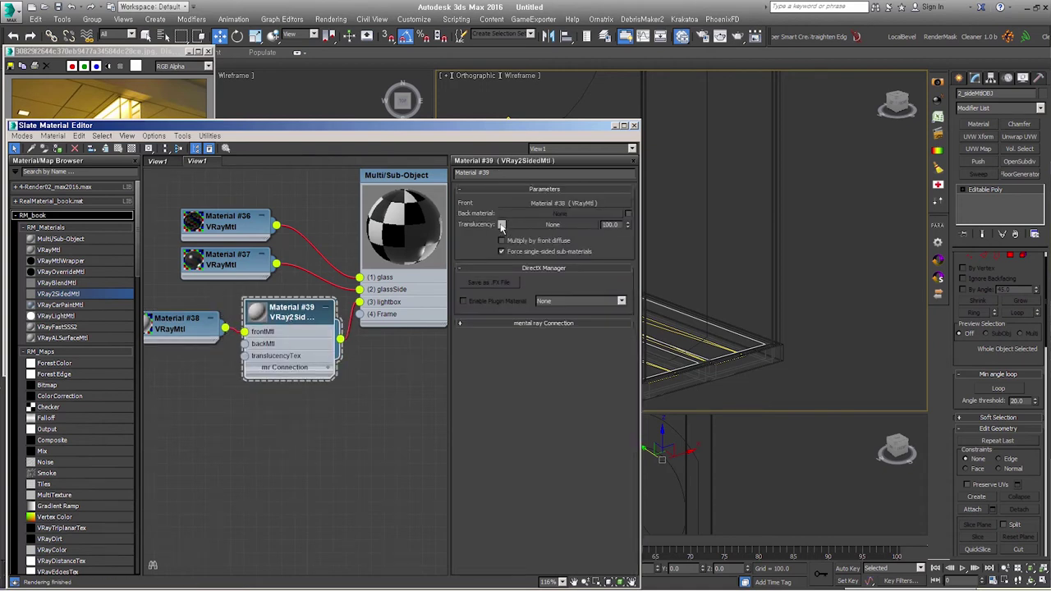
- Set Material #39's translucency colour to light grey 179
left_click(502, 225)
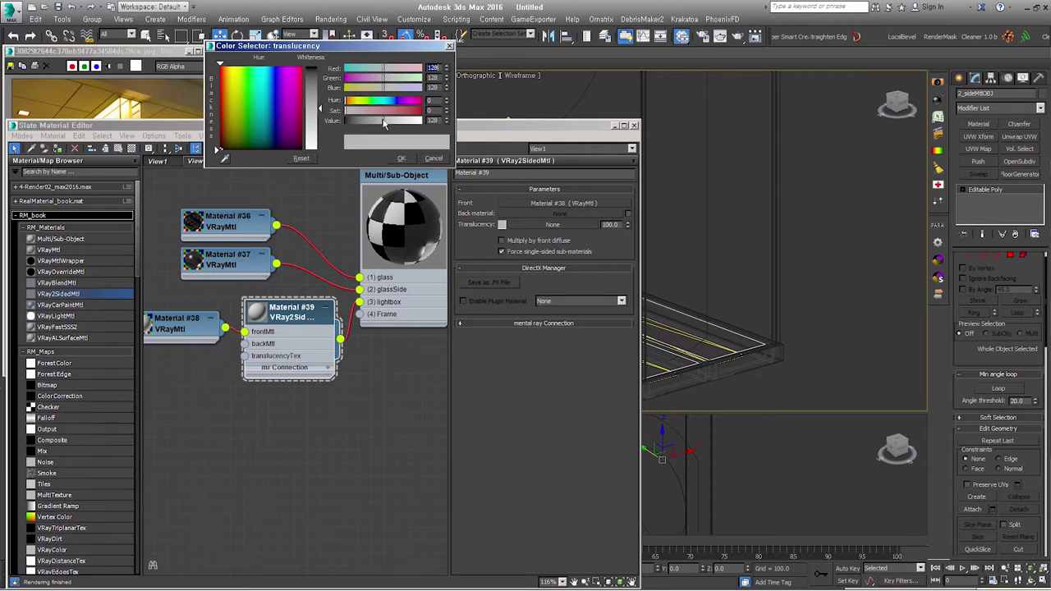
left_click(402, 121)
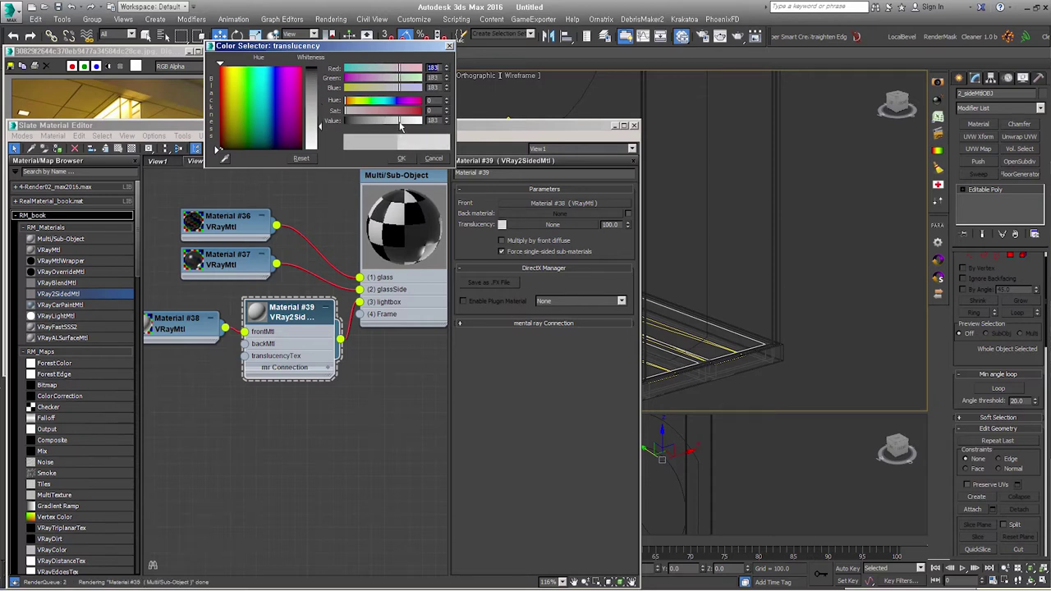
left_click_drag(446, 121, 449, 125)
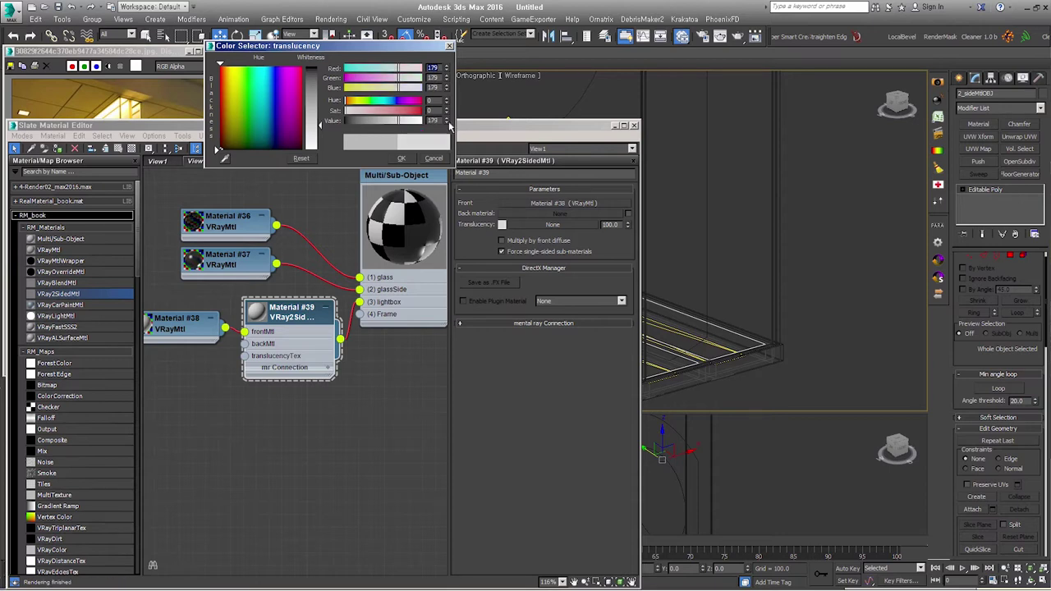
left_click(400, 159)
left_click_drag(277, 331, 220, 308)
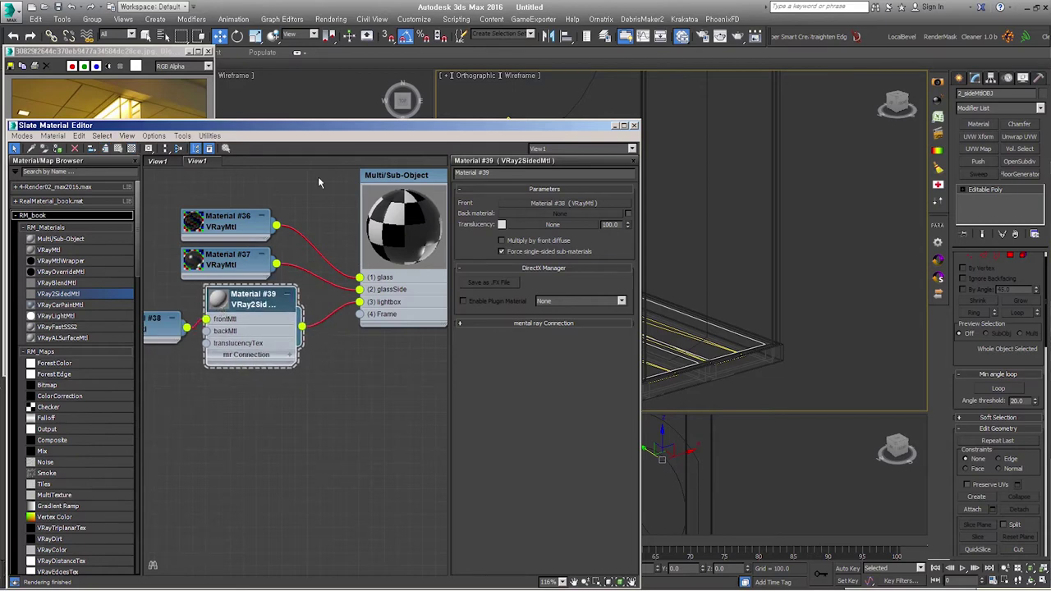
mouse_move(340, 120)
left_mouse_down()
mouse_move(467, 102)
mouse_move(584, 61)
left_mouse_up()
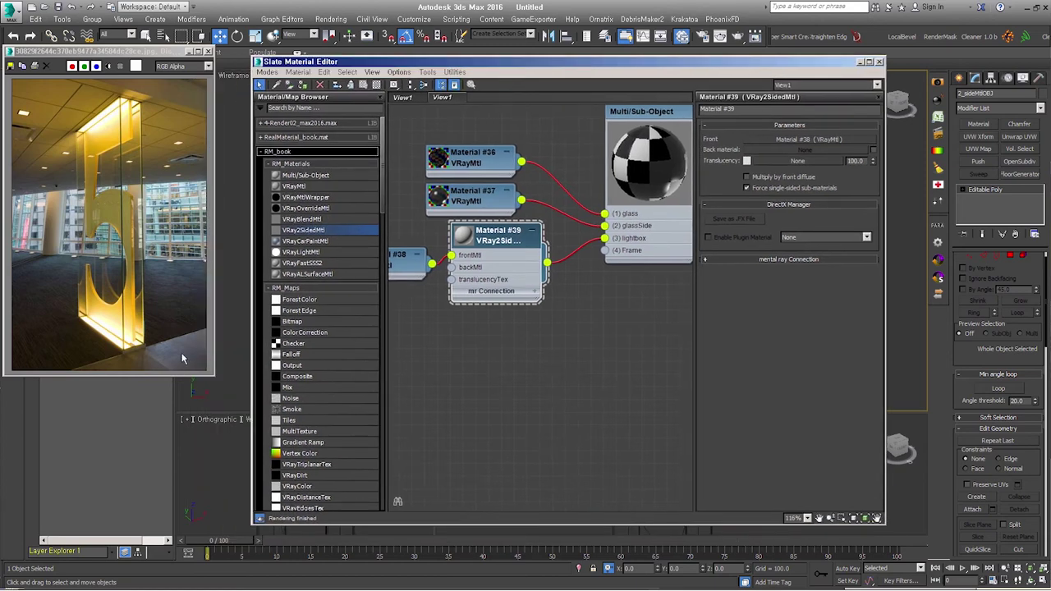
- Add a new VRayMtl from RM_book with a near-black, slightly bluish diffuse colour
left_click(312, 153)
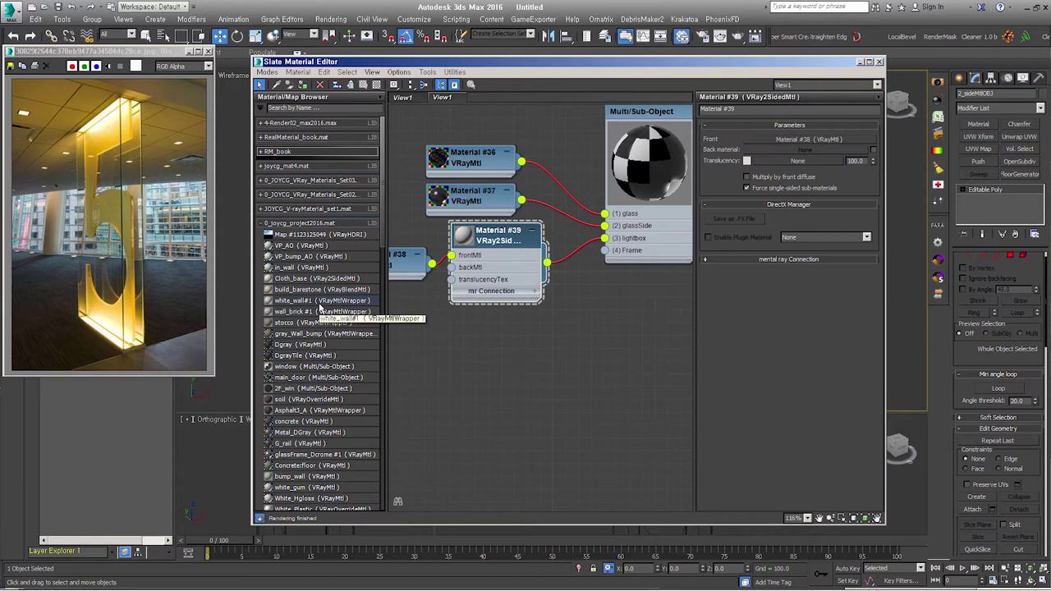
left_click(309, 224)
left_click(312, 152)
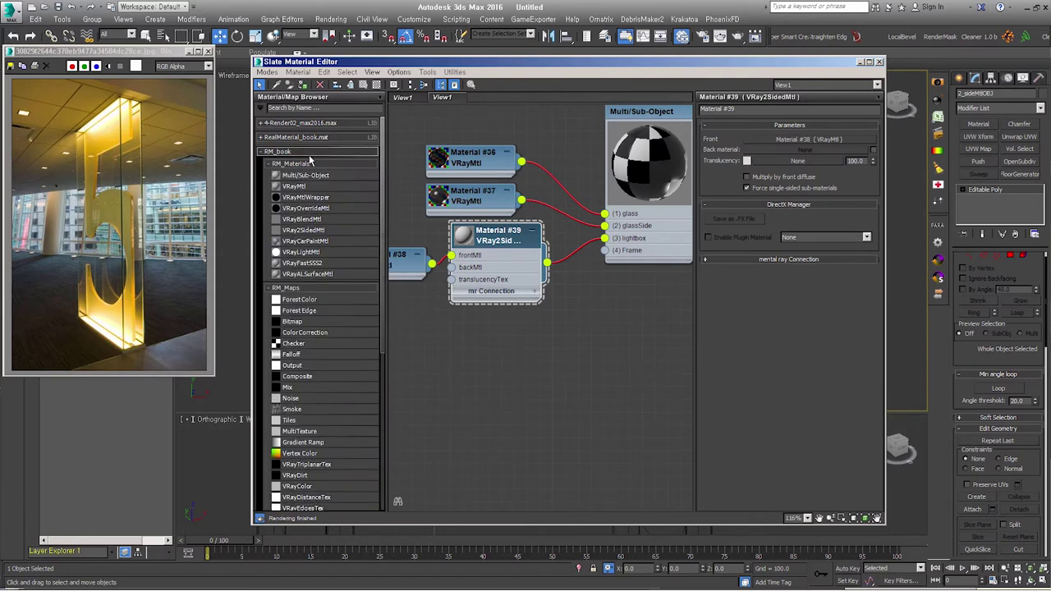
mouse_move(286, 188)
left_mouse_down()
mouse_move(546, 382)
mouse_move(496, 337)
left_mouse_up()
double_click(497, 335)
left_click(761, 136)
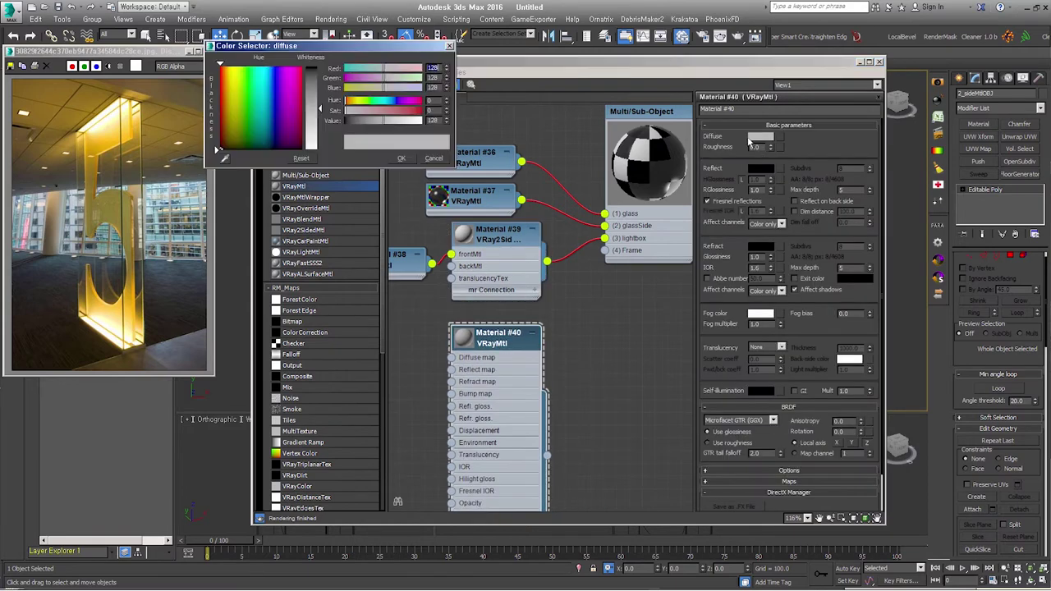
left_click_drag(371, 123, 355, 122)
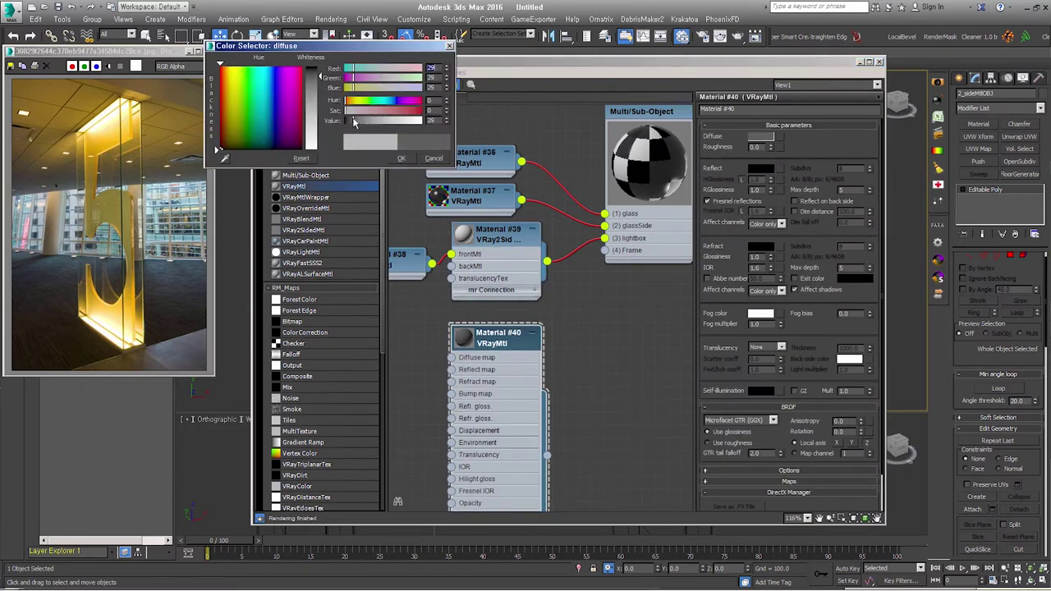
left_click_drag(355, 69, 353, 90)
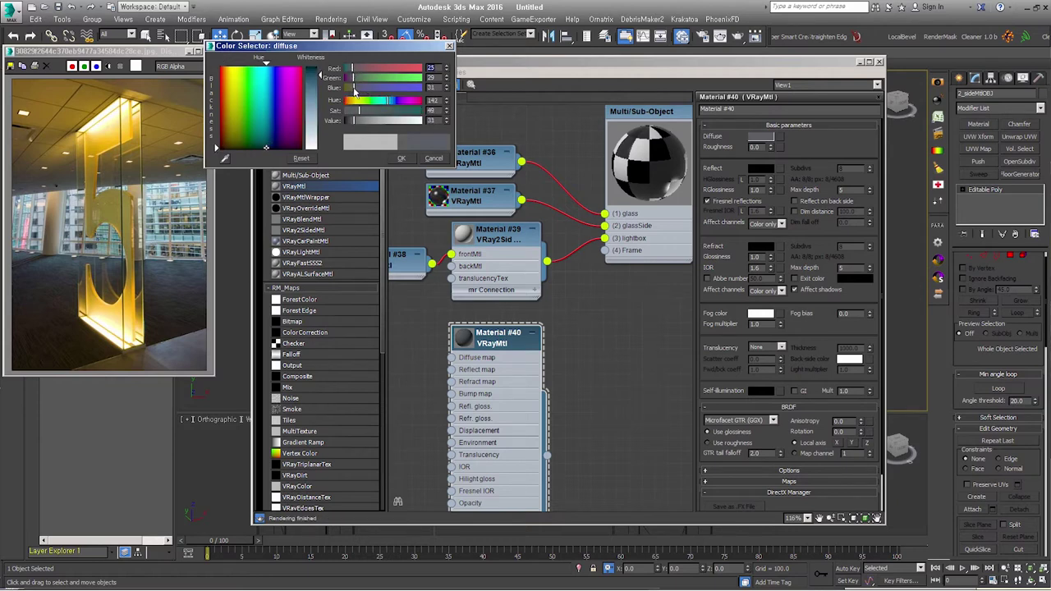
left_click_drag(355, 122, 353, 123)
left_click(401, 158)
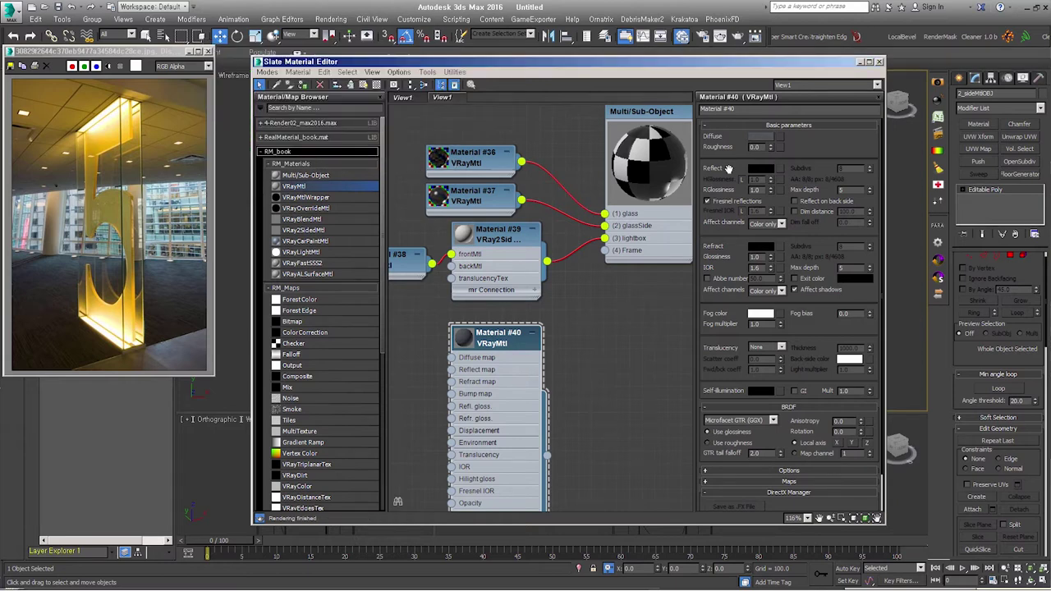
- Give Material #40 a grey reflection, turn off Fresnel reflections, and show the checker background
left_click(761, 168)
mouse_move(344, 122)
left_mouse_down()
mouse_move(391, 122)
mouse_move(361, 122)
left_mouse_up()
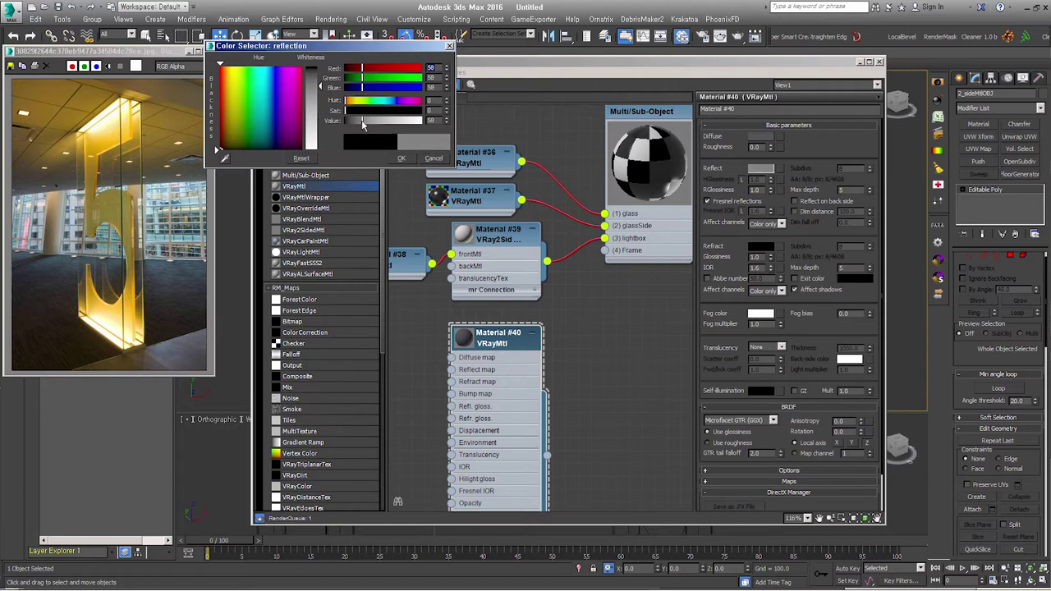
left_click(403, 159)
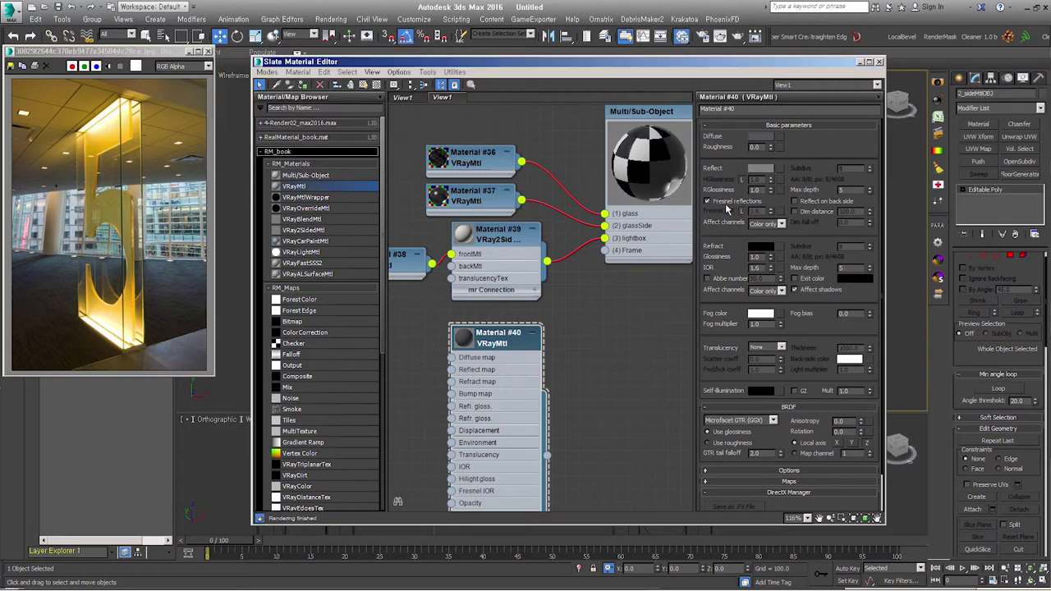
left_click(731, 202)
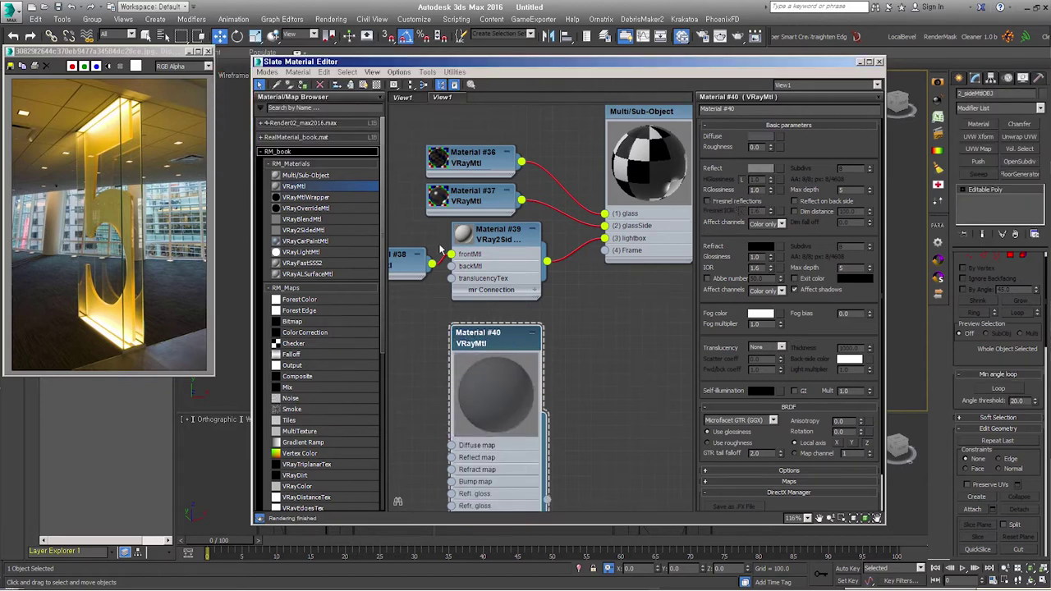
left_click(377, 86)
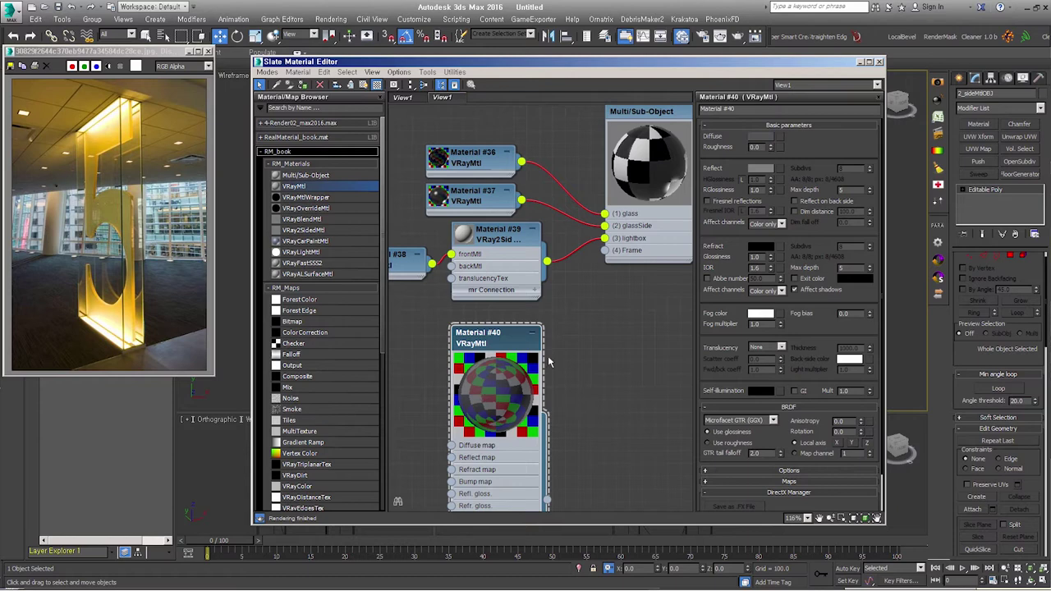
double_click(754, 189)
- Set Material #40's reflection glossiness to 0.85 and its BRDF to Ward
key("BackSpace")
type("0.8")
key("Return")
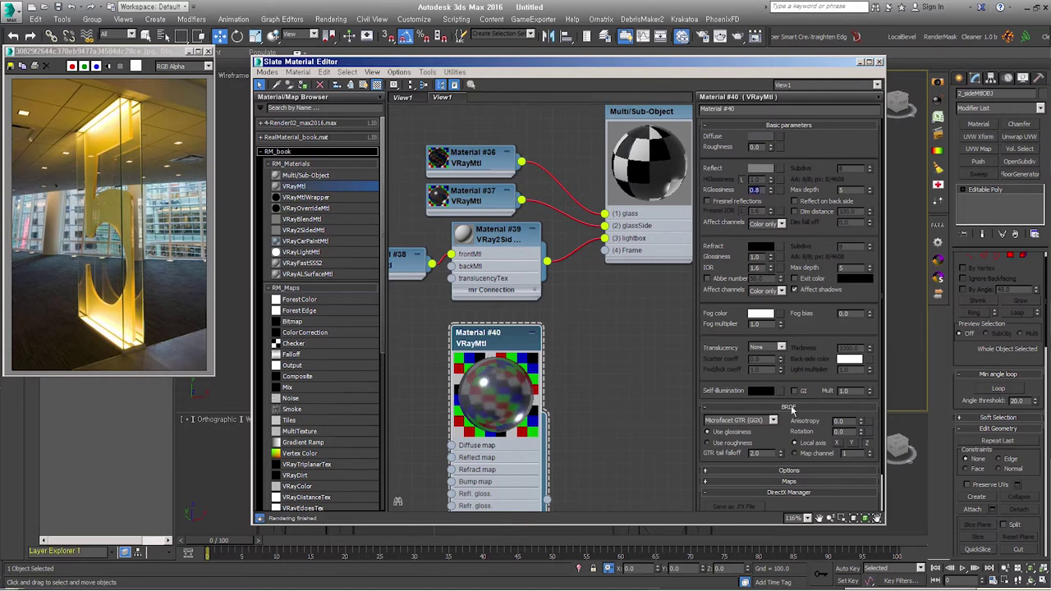
type("0.85")
key("Return")
left_click(751, 421)
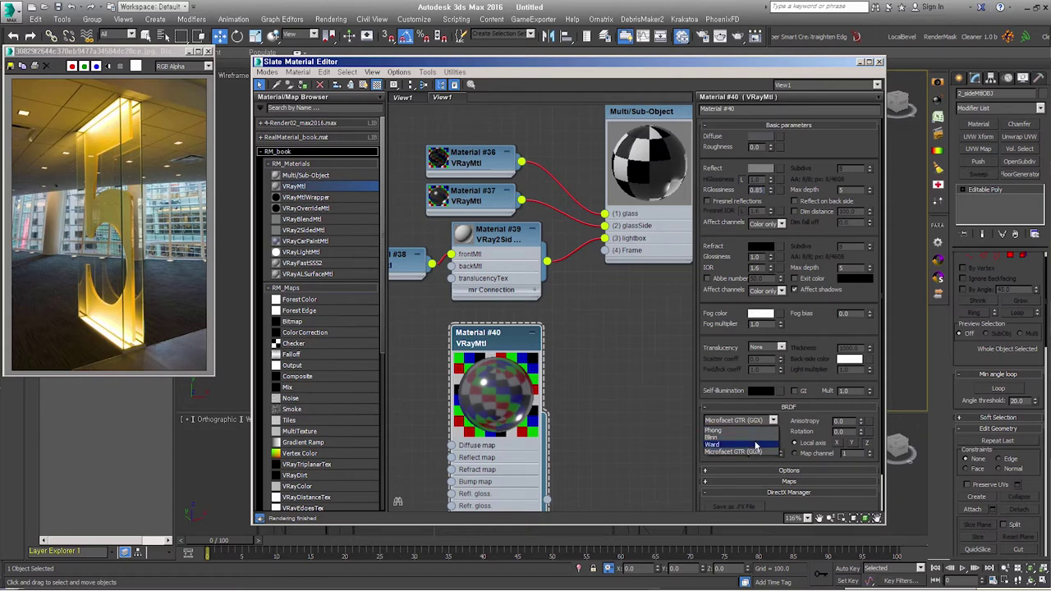
left_click(756, 445)
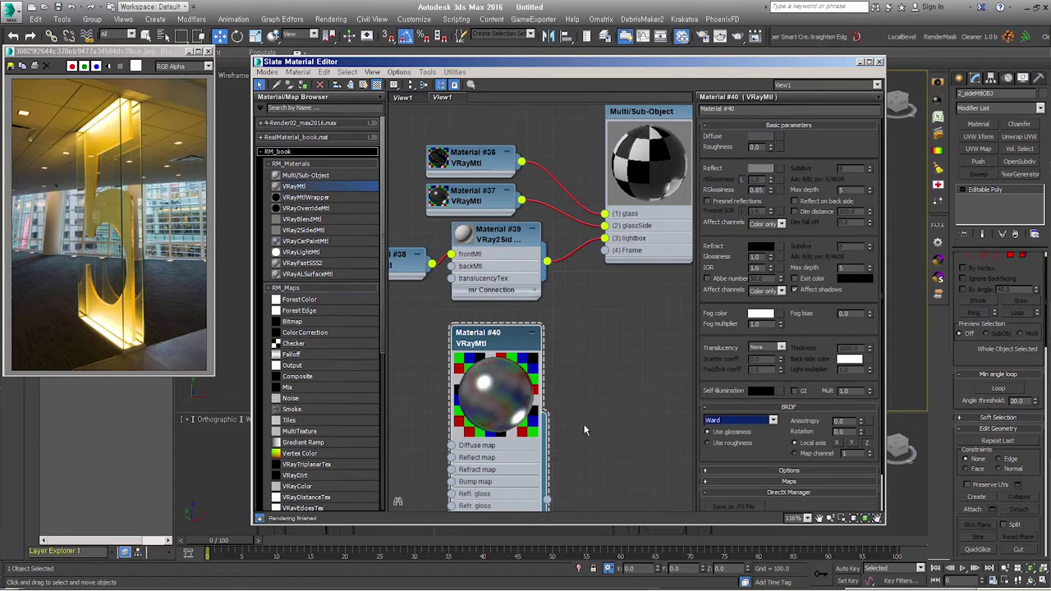
- Brighten Material #40's reflection grey and hide its unused node slots
left_click(762, 169)
left_click_drag(369, 123, 373, 121)
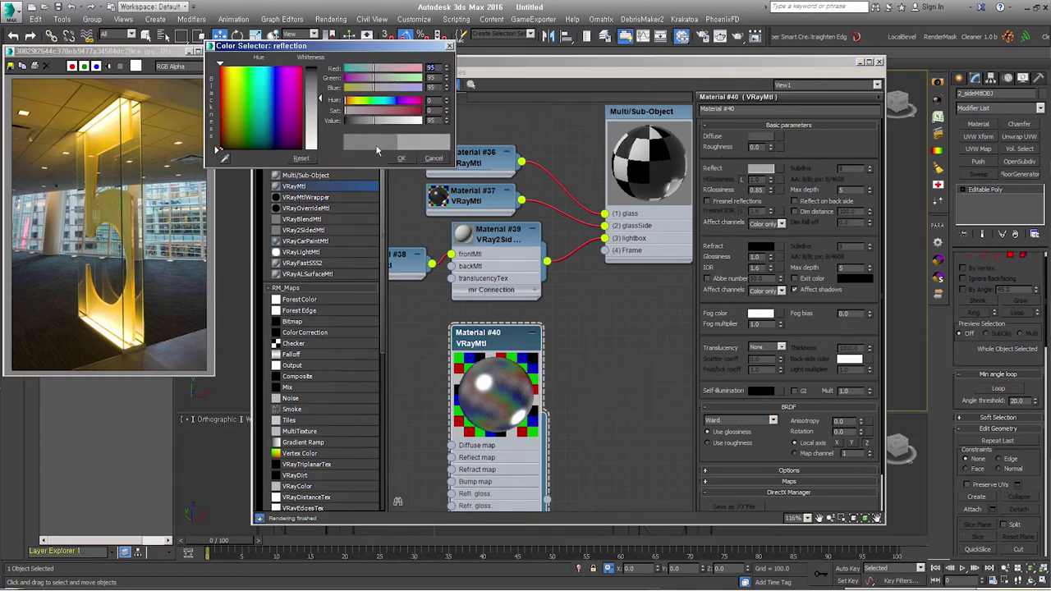
left_click(401, 157)
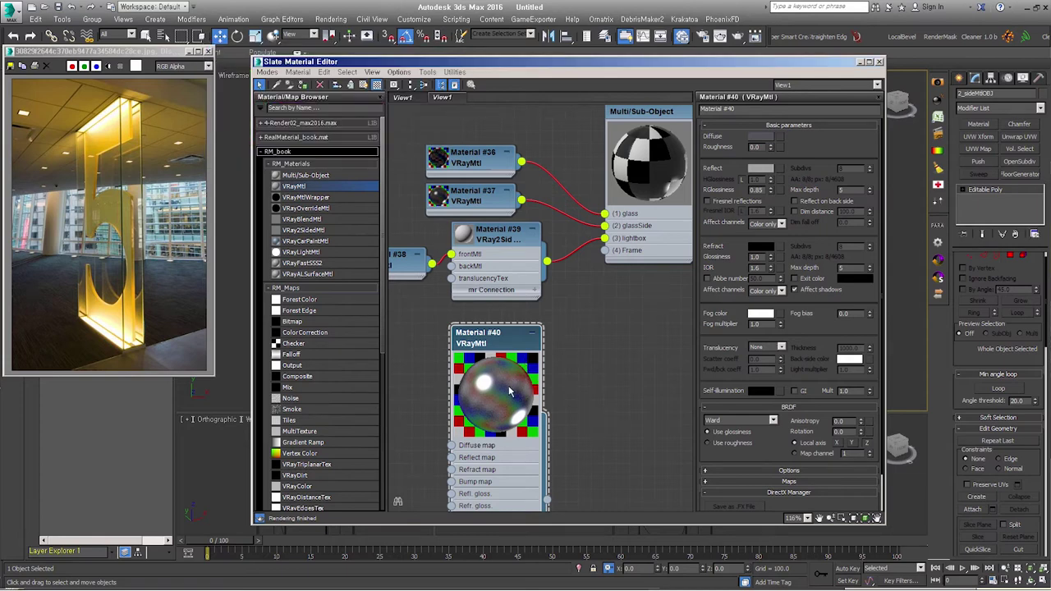
right_click(498, 390)
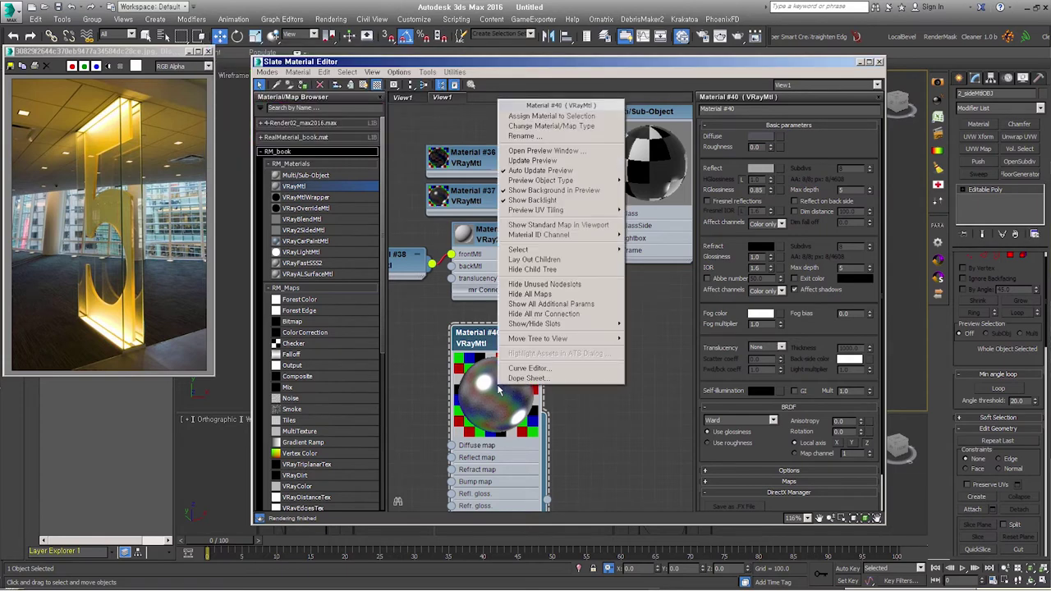
left_click(572, 285)
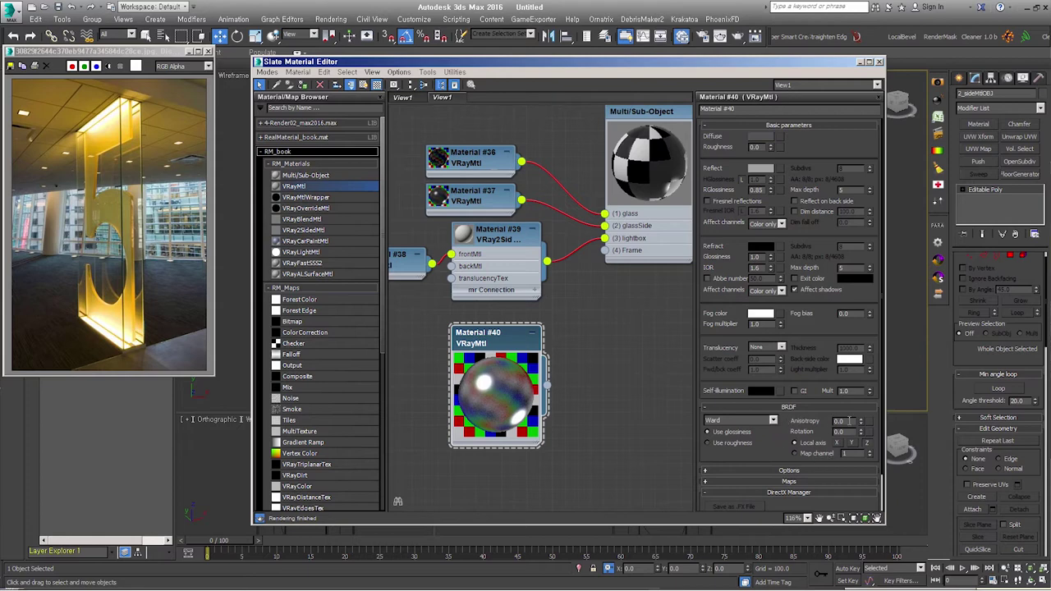
- Raise Material #40's anisotropy slightly and wire it into slot (4) Frame of the Multi/Sub-Object material
left_click_drag(861, 425, 860, 413)
left_click_drag(543, 389, 606, 251)
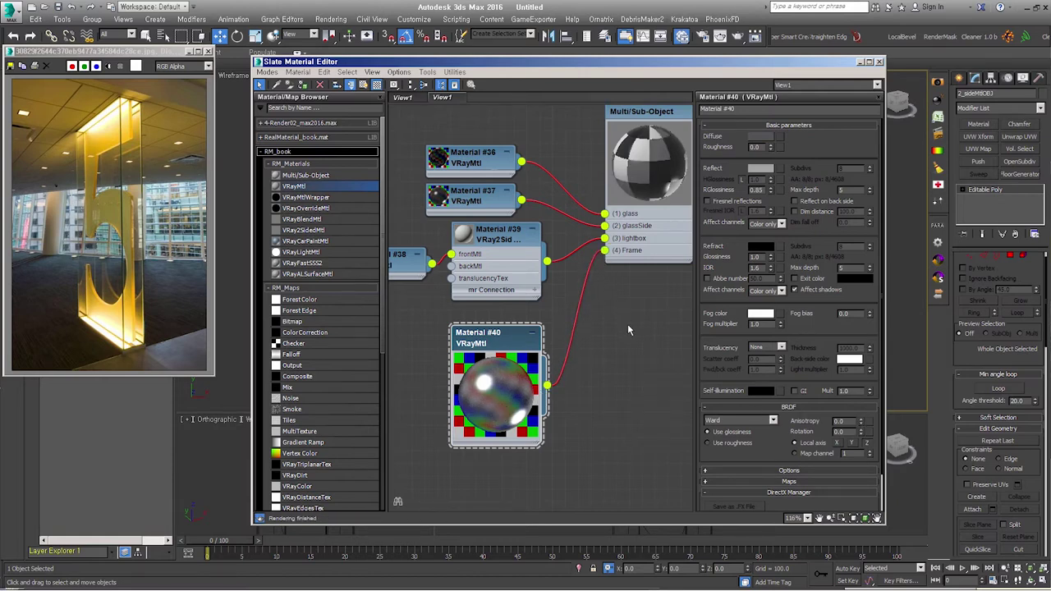
middle_click_drag(627, 330, 573, 395)
double_click(582, 176)
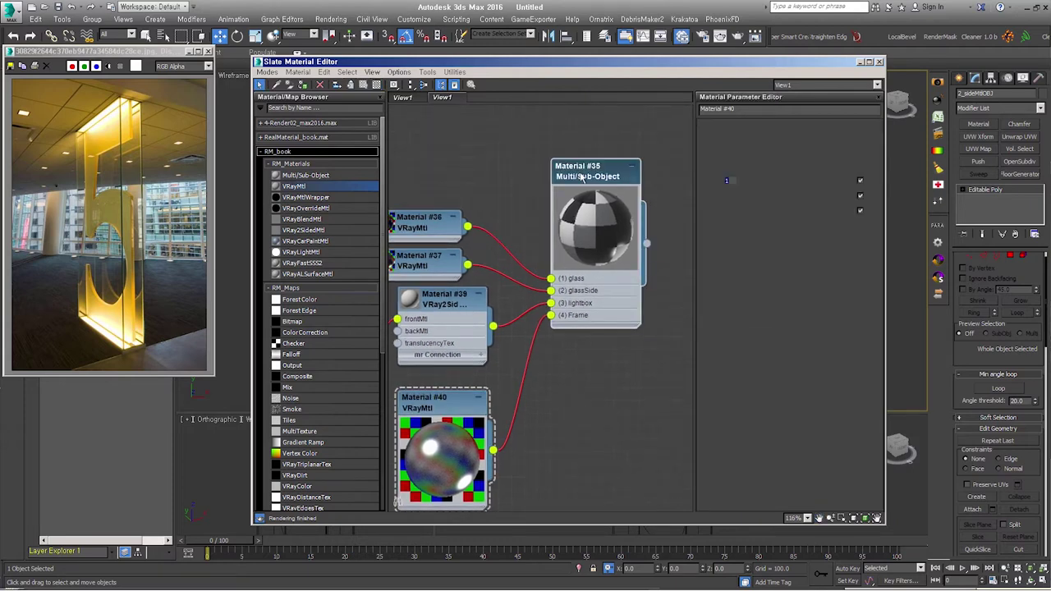
left_click_drag(762, 63, 481, 174)
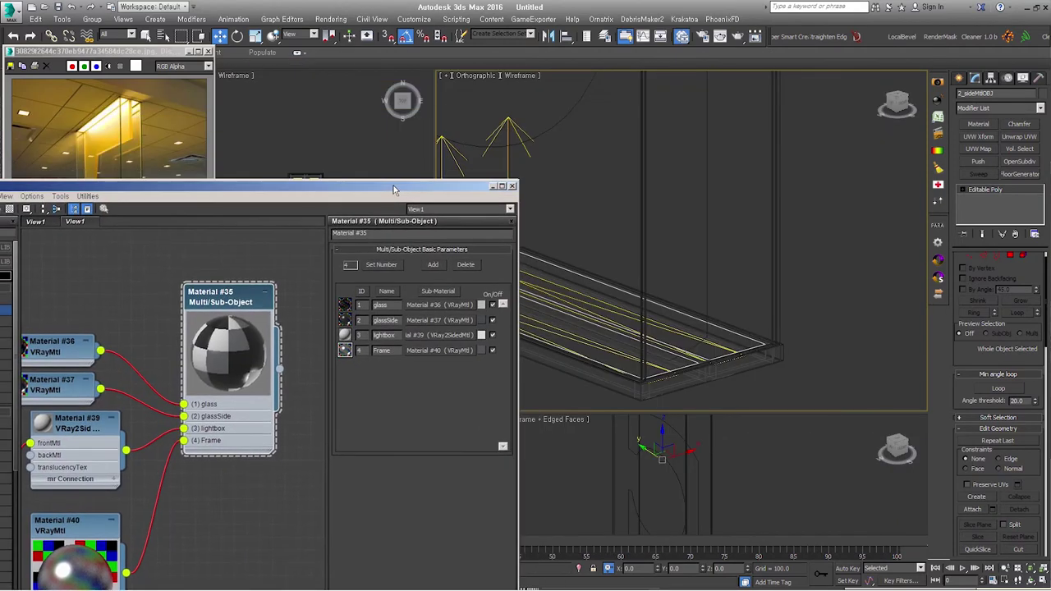
- Rename Multi/Sub-Object Material #35 to 'sign'
left_click(465, 219)
type("sign")
key("Return")
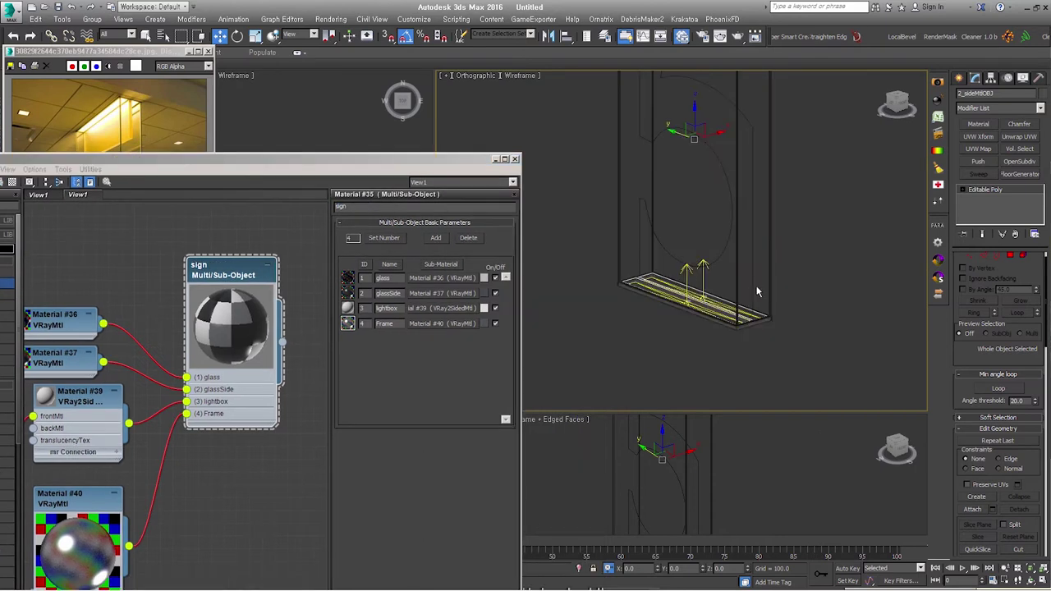
- Select the sign's frame without the inner 5 shape and assign the sign material to it
middle_click_drag(779, 338, 727, 393, "alt")
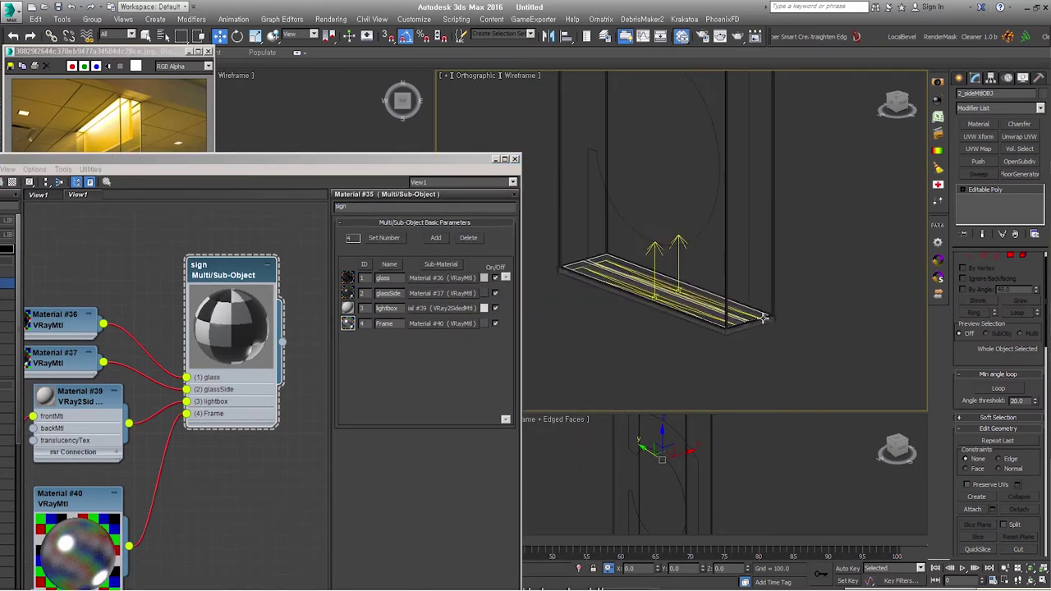
left_click(728, 393)
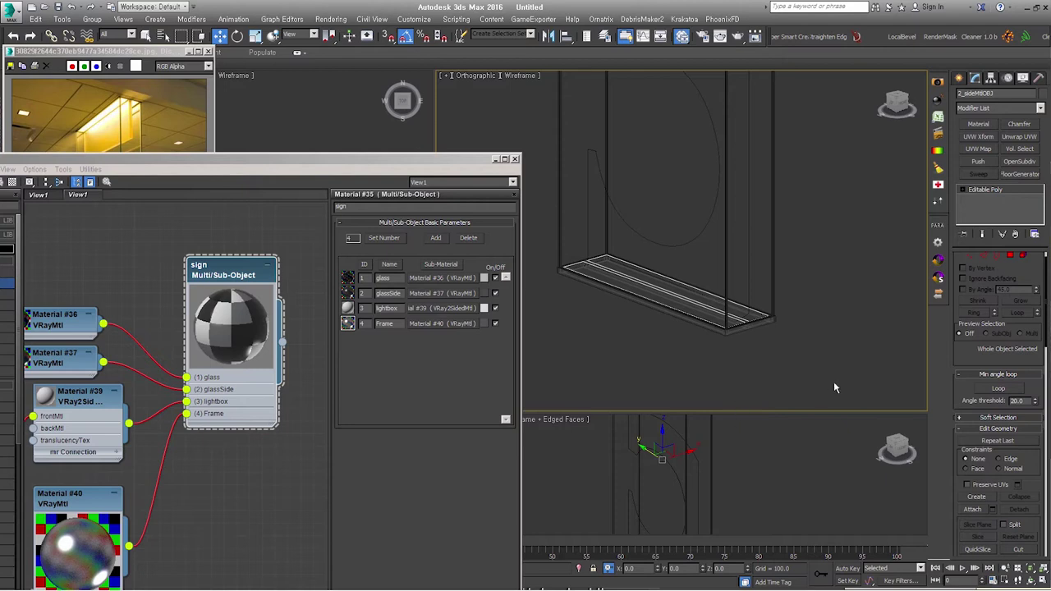
left_click_drag(833, 379, 676, 271)
key("z")
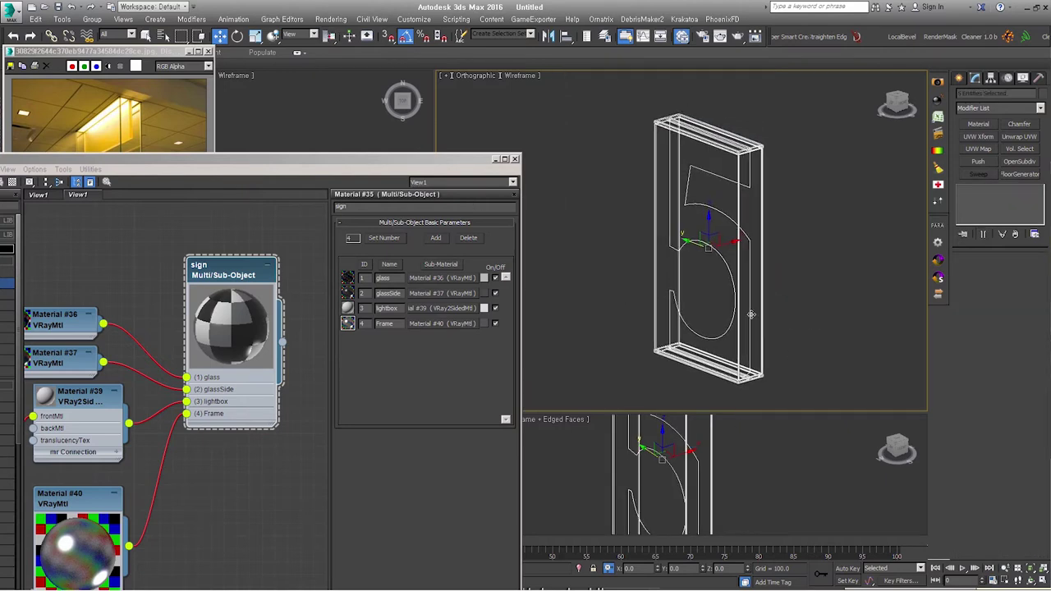
left_click(716, 211)
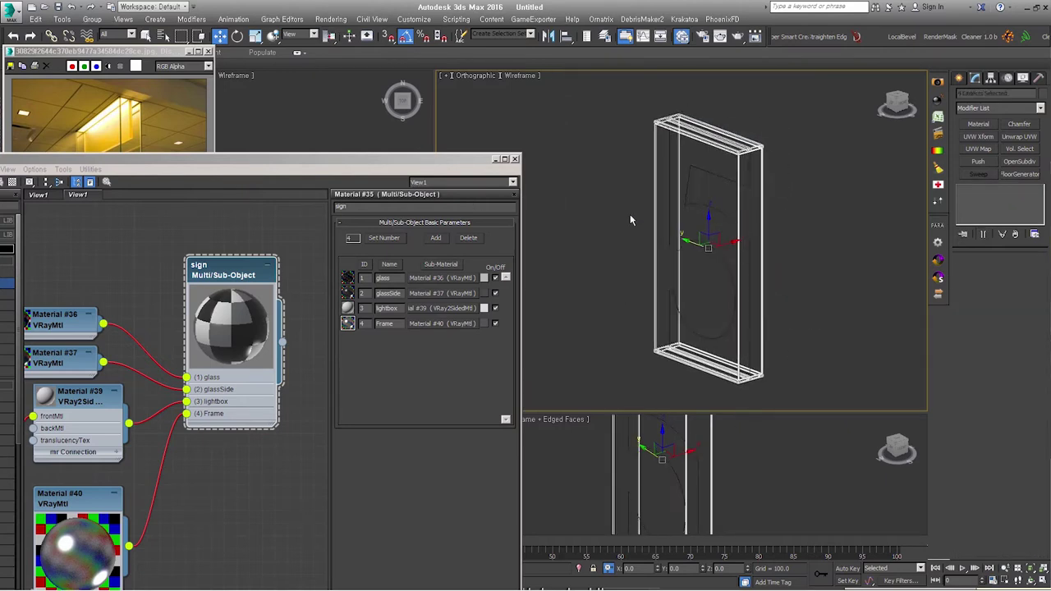
left_click_drag(379, 159, 608, 114)
left_click(166, 139)
- Deselect the frame and select the '5' outline spline
left_click_drag(710, 116, 570, 111)
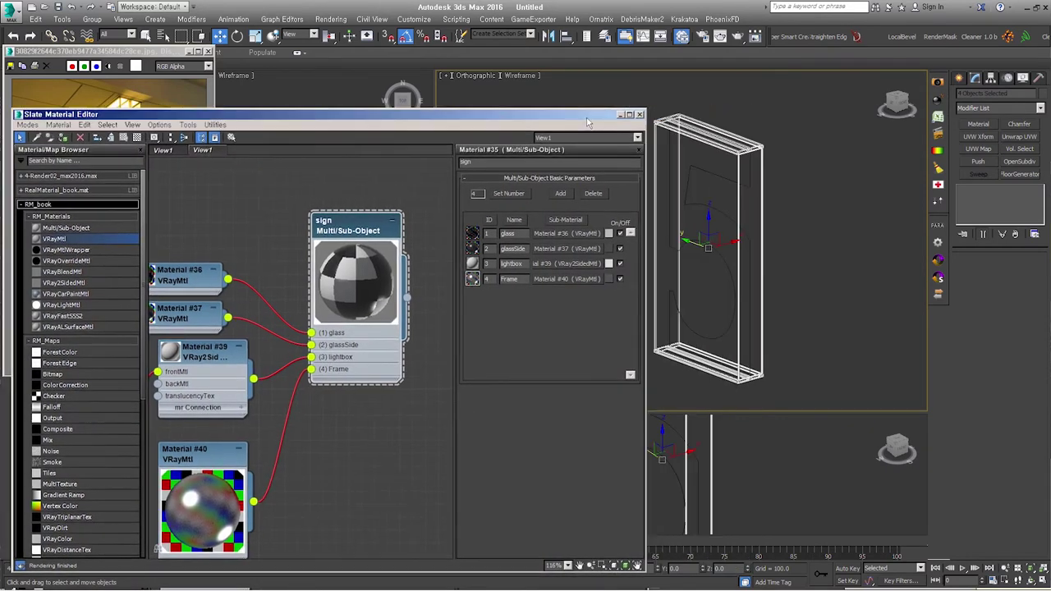
left_click(718, 213)
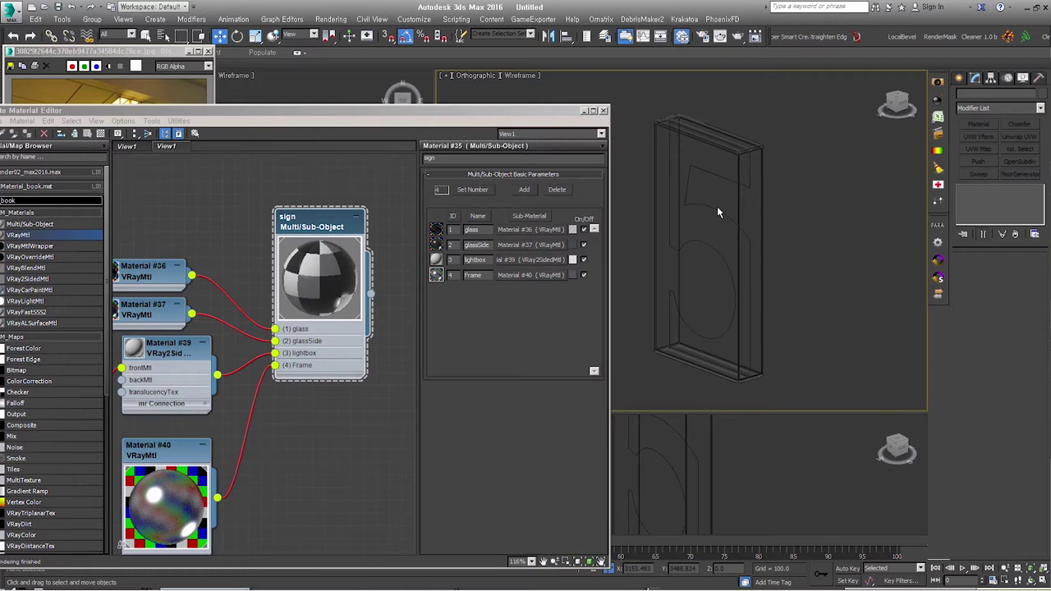
left_click(704, 200)
- Close the material editor and frame the '5' spline in Top view
key("m")
key("t")
key("z")
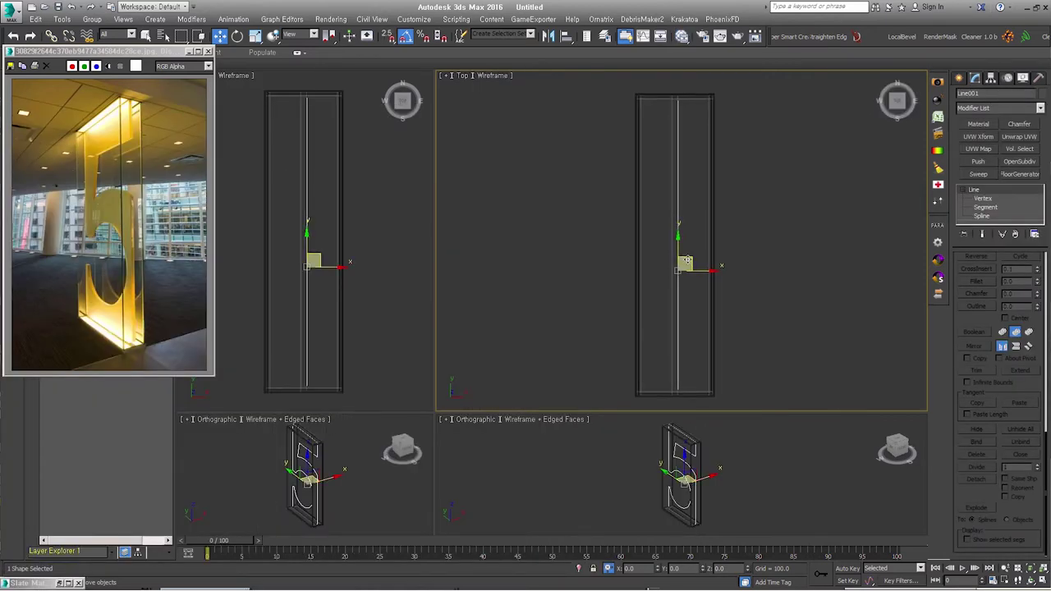
scroll(686, 261, "up", 4)
scroll(687, 262, "up", 1)
- Add a Shell modifier to the '5' with Inner and Outer Amounts of 10
key("s")
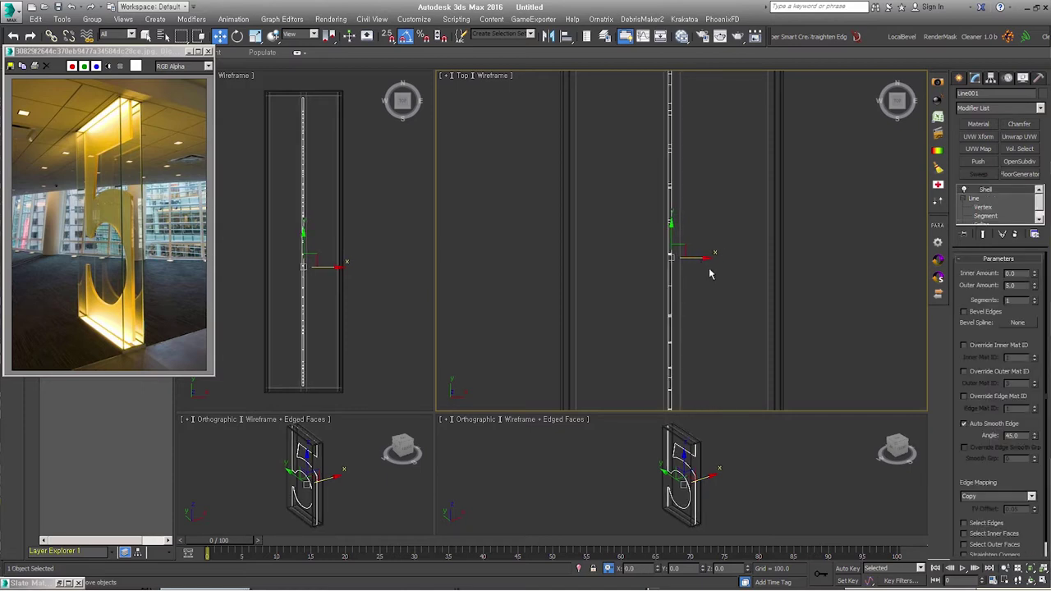
left_click(1013, 273)
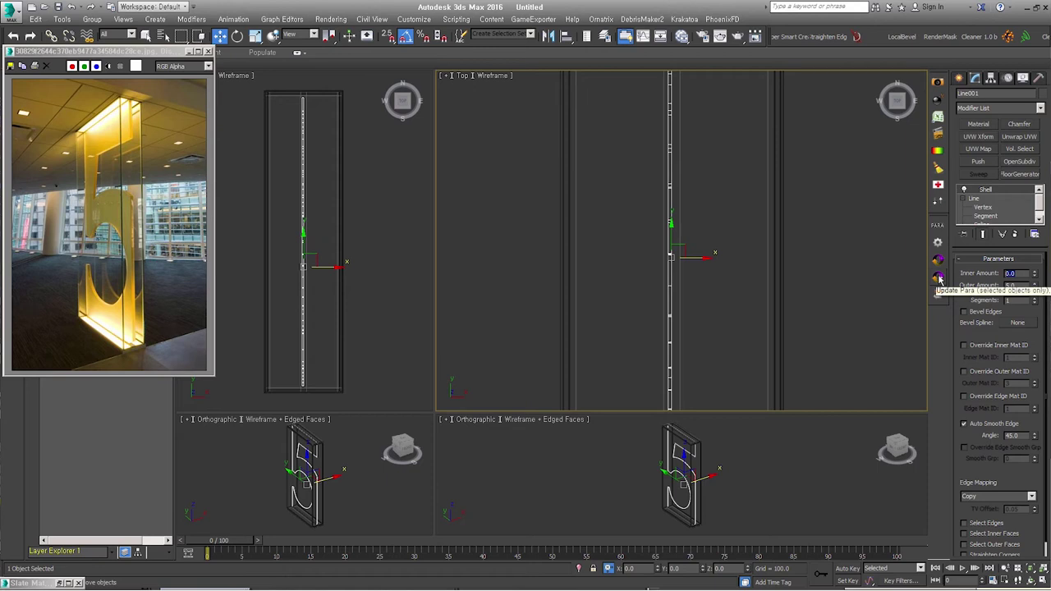
type("10")
key("Tab")
type("10")
key("Return")
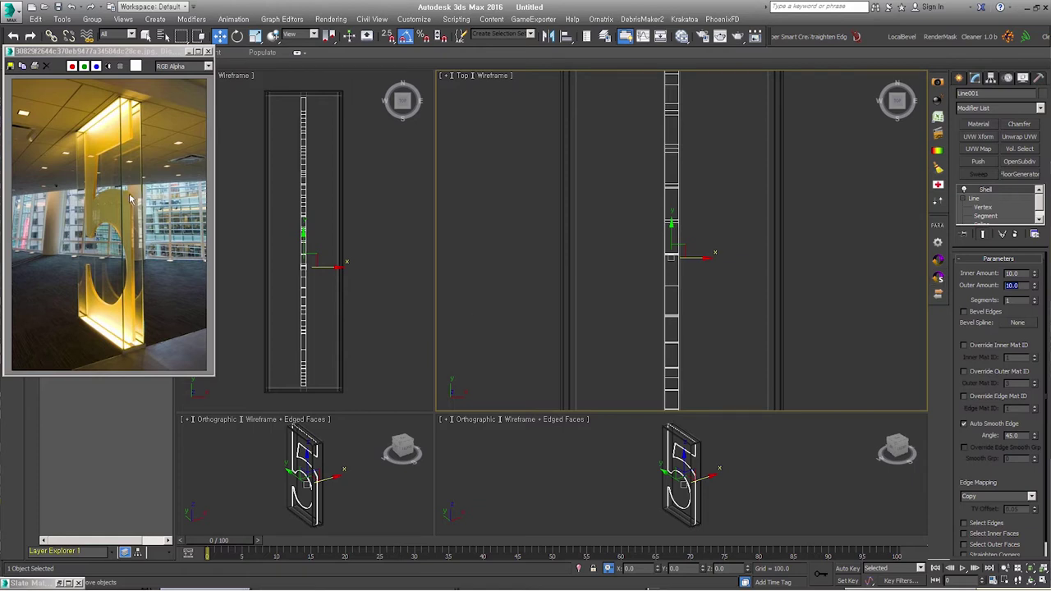
- Orbit to inspect the shelled 5 plate, then return to its Line level in the stack
scroll(686, 259, "up", 1)
scroll(686, 260, "up", 1)
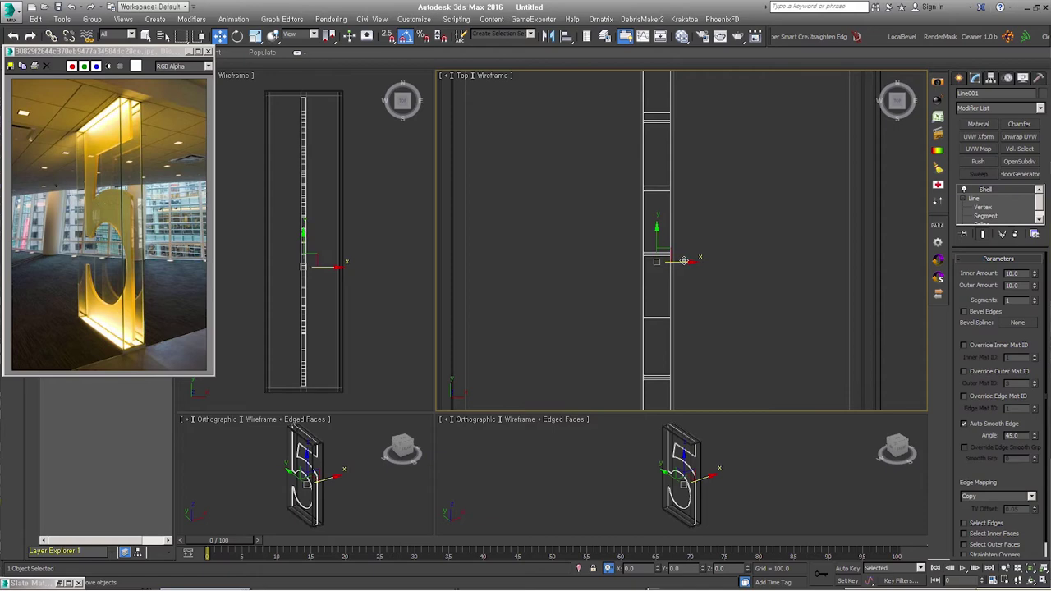
scroll(680, 294, "down", 4)
scroll(680, 294, "down", 2)
mouse_move(640, 353)
middle_mouse_down("alt")
mouse_move(687, 299)
mouse_move(721, 313)
mouse_move(702, 313)
middle_mouse_up("alt")
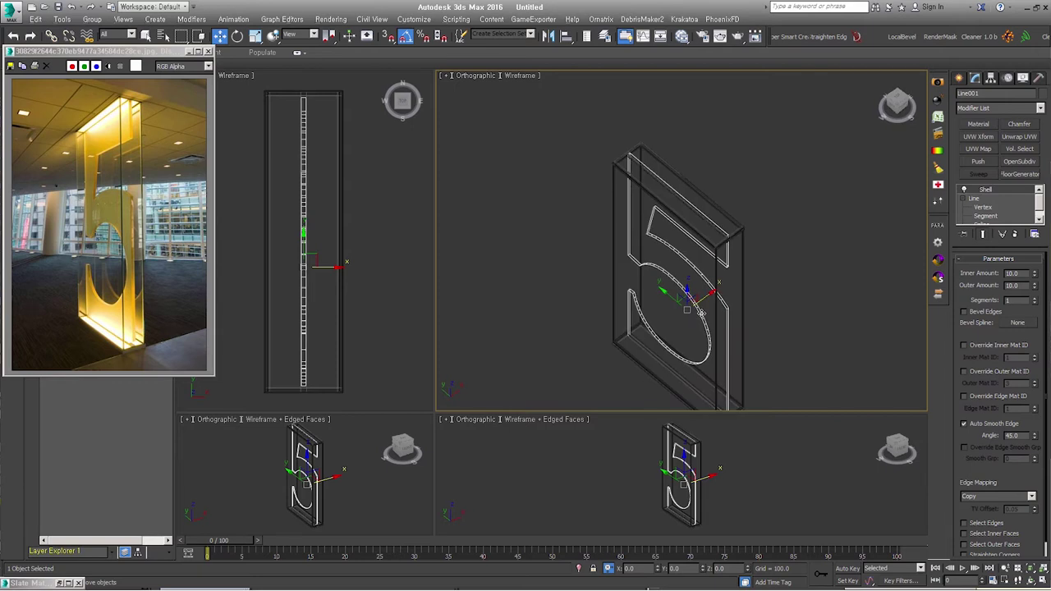
mouse_move(741, 342)
middle_mouse_down("alt")
mouse_move(770, 305)
mouse_move(702, 338)
middle_mouse_up("alt")
scroll(702, 337, "up", 4)
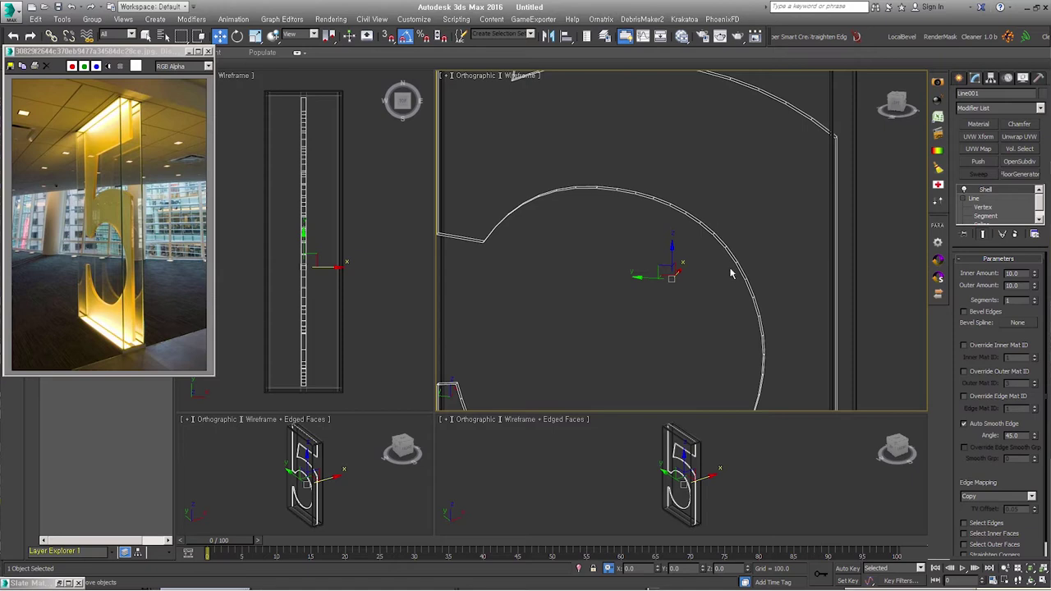
left_click(975, 199)
scroll(622, 265, "up", 1)
left_click_drag(968, 317, 974, 425)
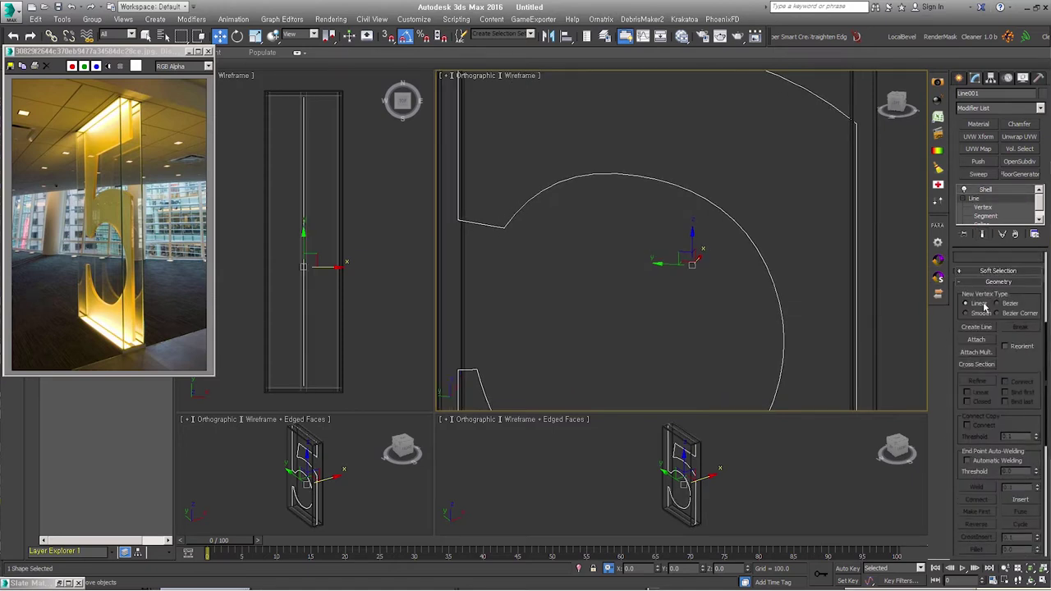
- Check Adaptive under the Line's Interpolation, then go back to the Shell modifier to inspect it
left_click_drag(972, 261, 973, 399)
scroll(751, 353, "down", 2)
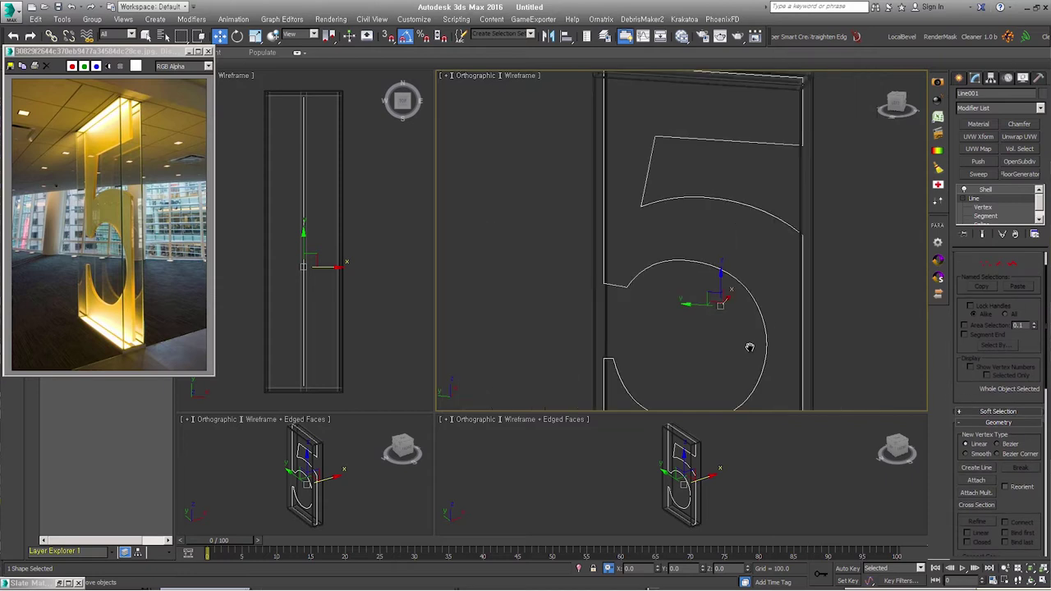
left_click_drag(967, 382, 969, 451)
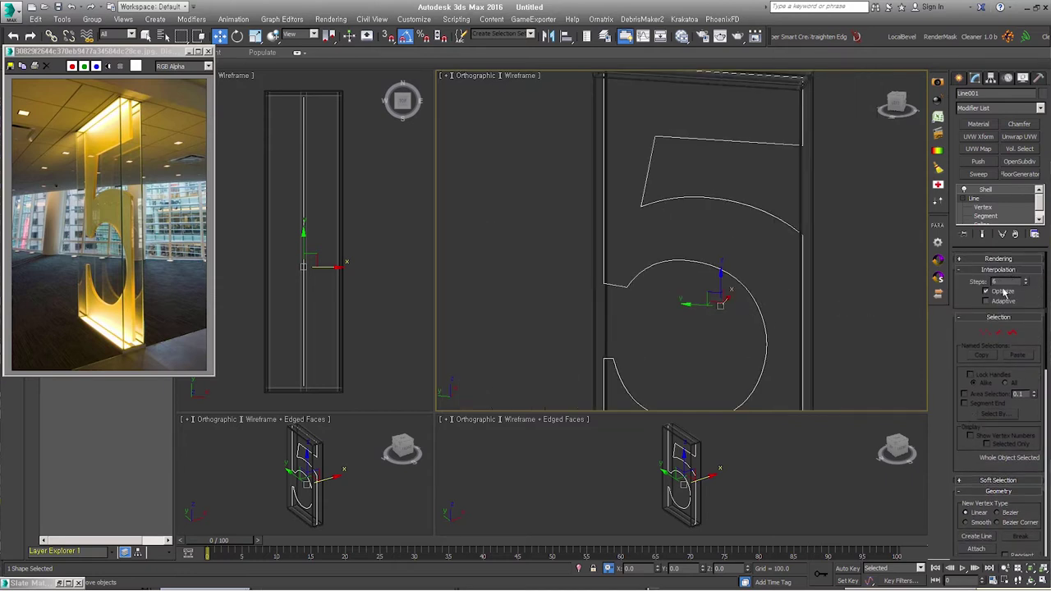
left_click(1003, 303)
left_click(986, 190)
scroll(746, 303, "up", 5)
scroll(745, 302, "up", 3)
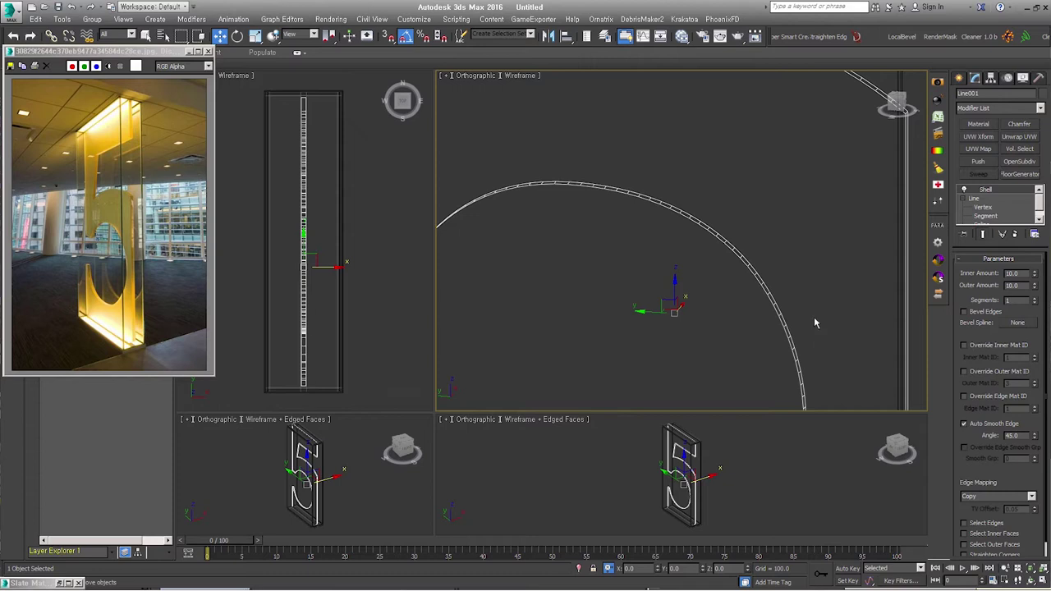
scroll(797, 280, "down", 6)
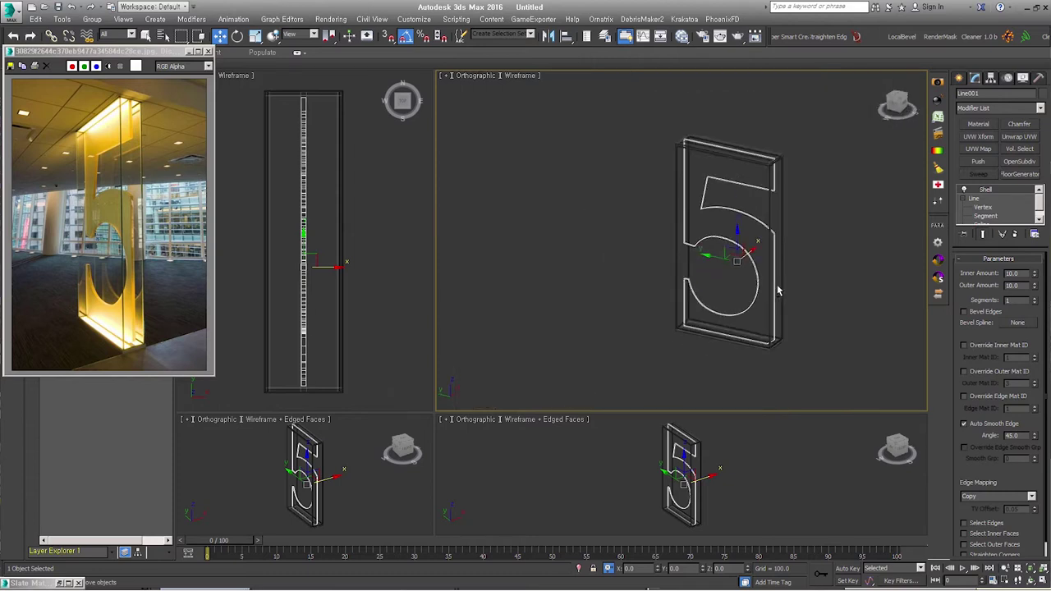
middle_click_drag(780, 287, 759, 301, "alt")
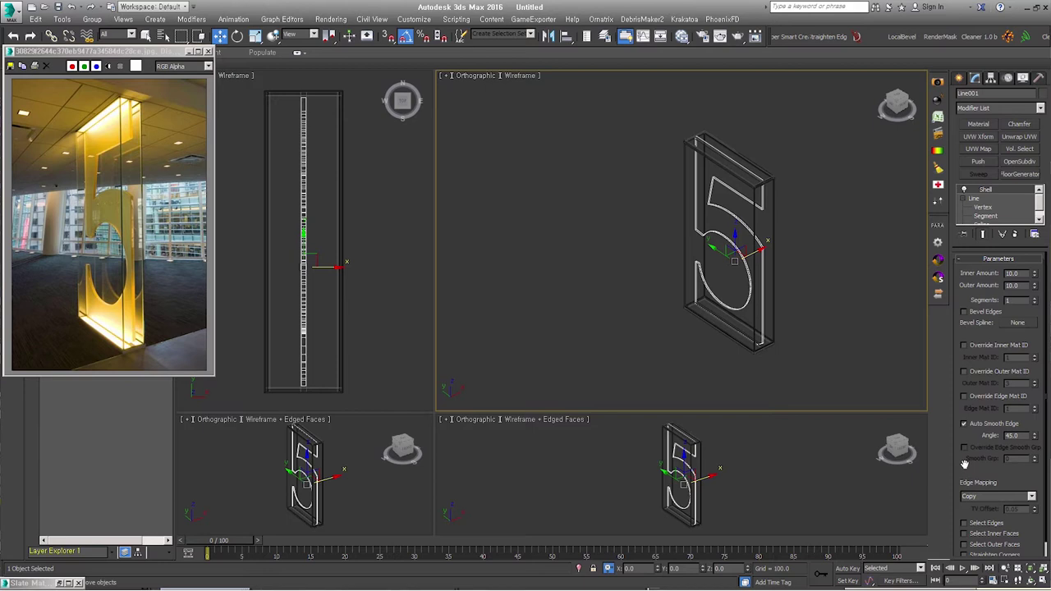
scroll(763, 311, "up", 2)
scroll(763, 310, "up", 2)
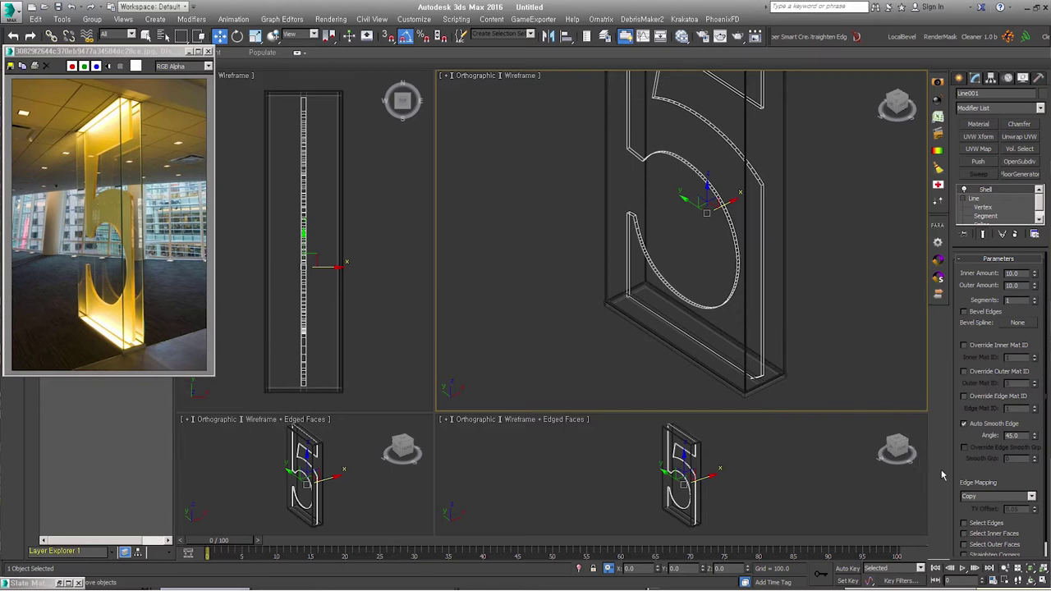
scroll(962, 465, "down", 1)
- Select the red inner faces of the '5' at polygon level
left_click(997, 531)
left_click(998, 530)
left_click(994, 519)
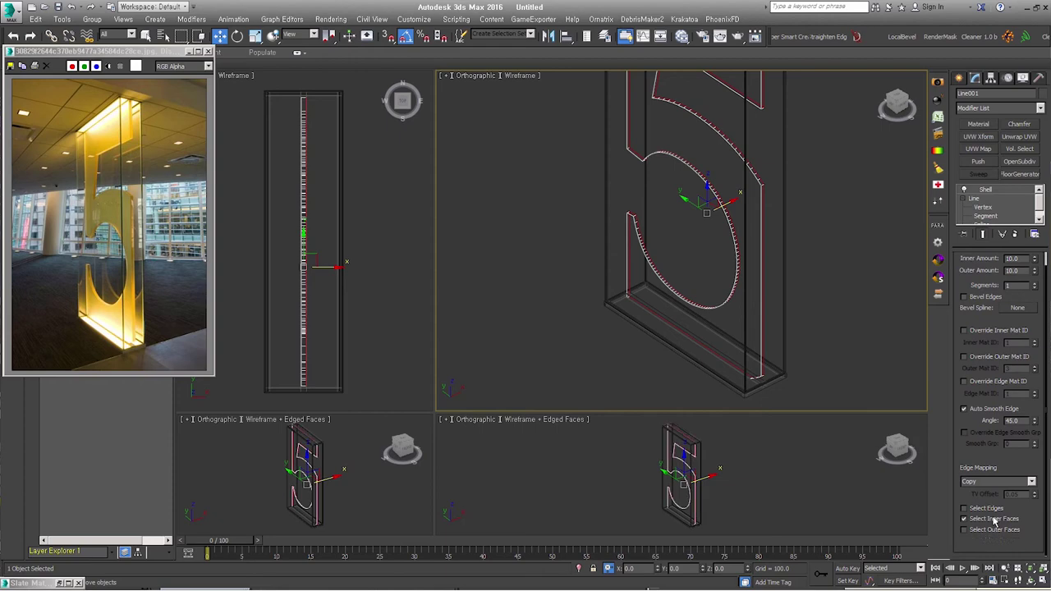
middle_click_drag(776, 206, 745, 239, "alt")
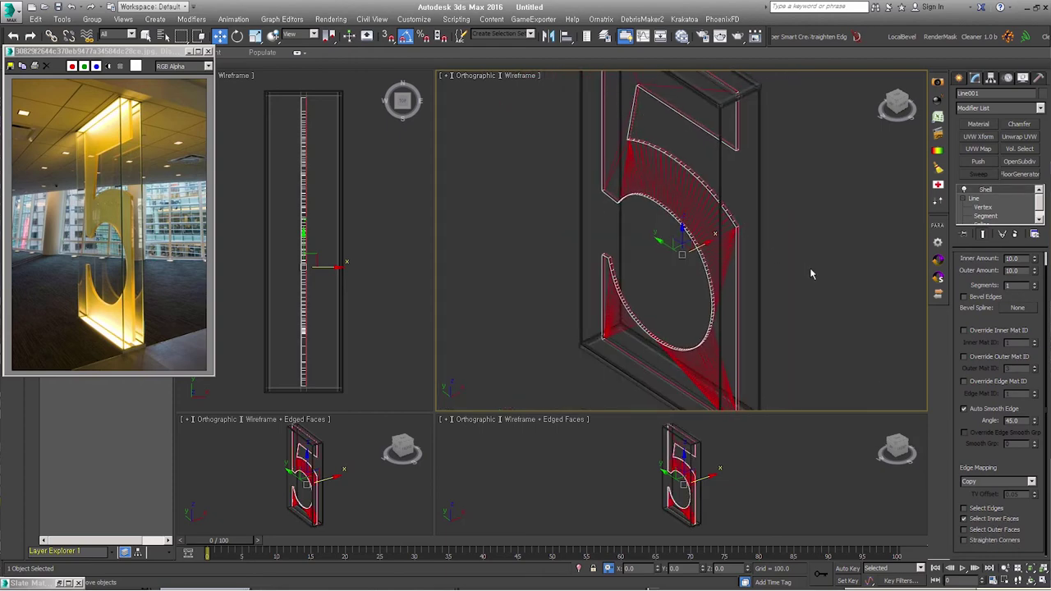
key("4")
left_click_drag(974, 379, 971, 262)
- Detach the red faces to an element, verify with a cancelled test move, and flip them
left_click(1019, 528)
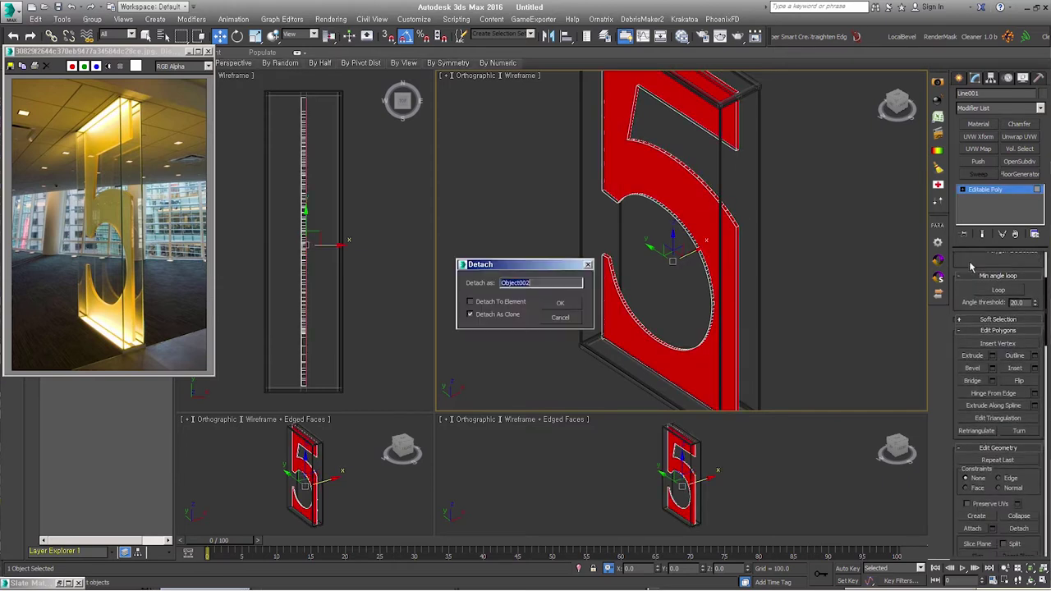
left_click(501, 318)
left_click(512, 303)
left_click(561, 303)
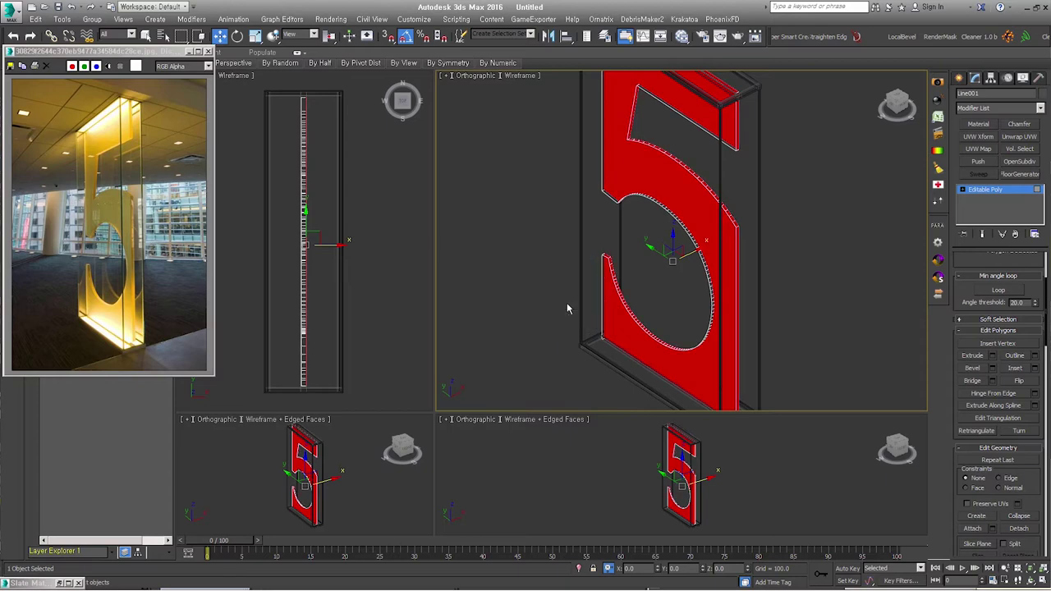
left_click_drag(694, 254, 805, 224)
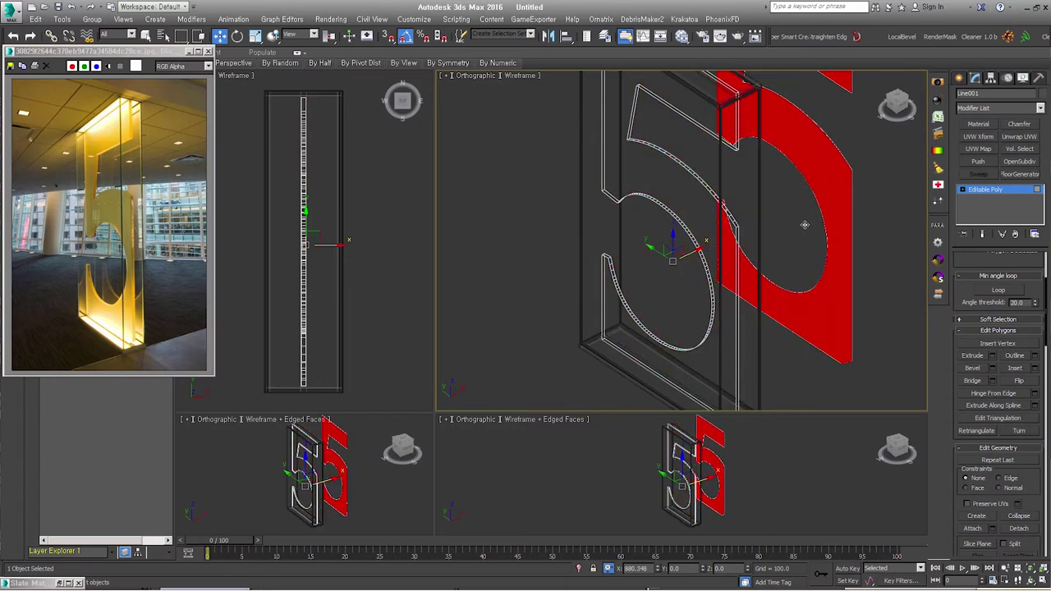
right_click(805, 224)
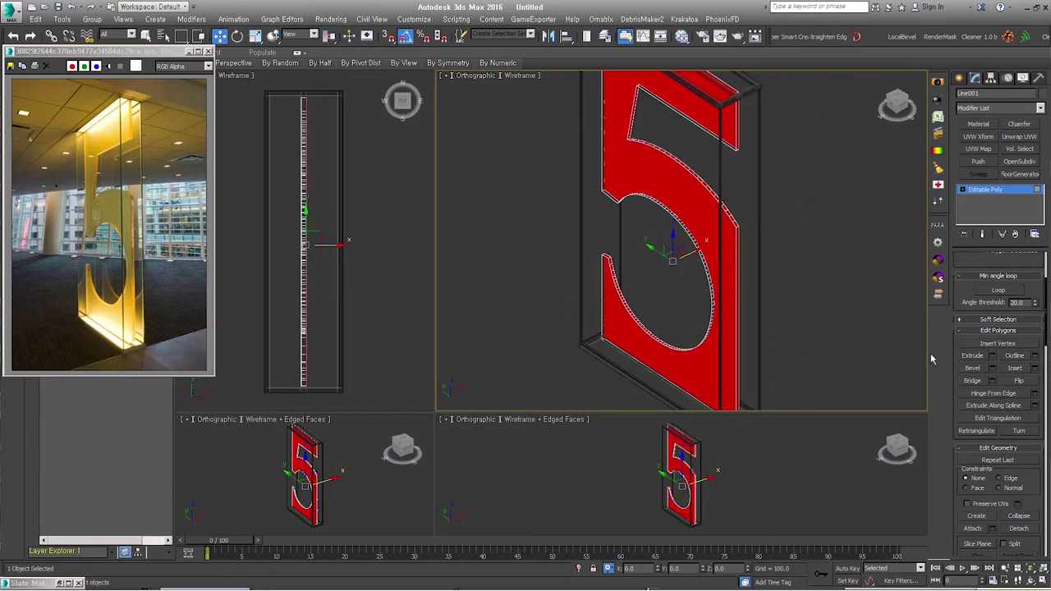
left_click(1024, 384)
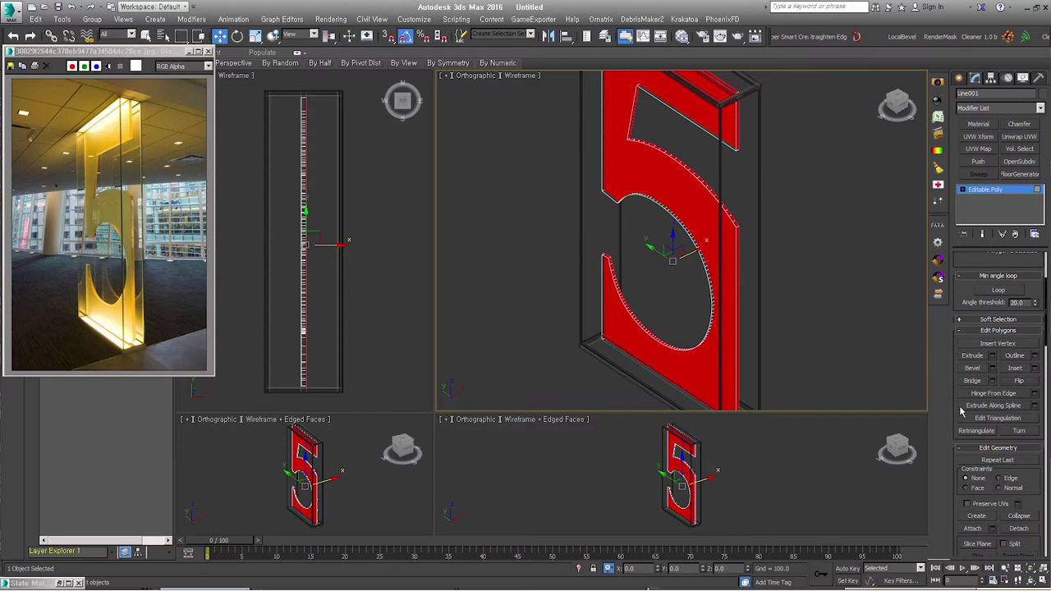
- Set the 5 faces' material ID to 2, then invert the selection to the shell's other faces
scroll(1039, 485, "down", 3)
scroll(1040, 484, "down", 3)
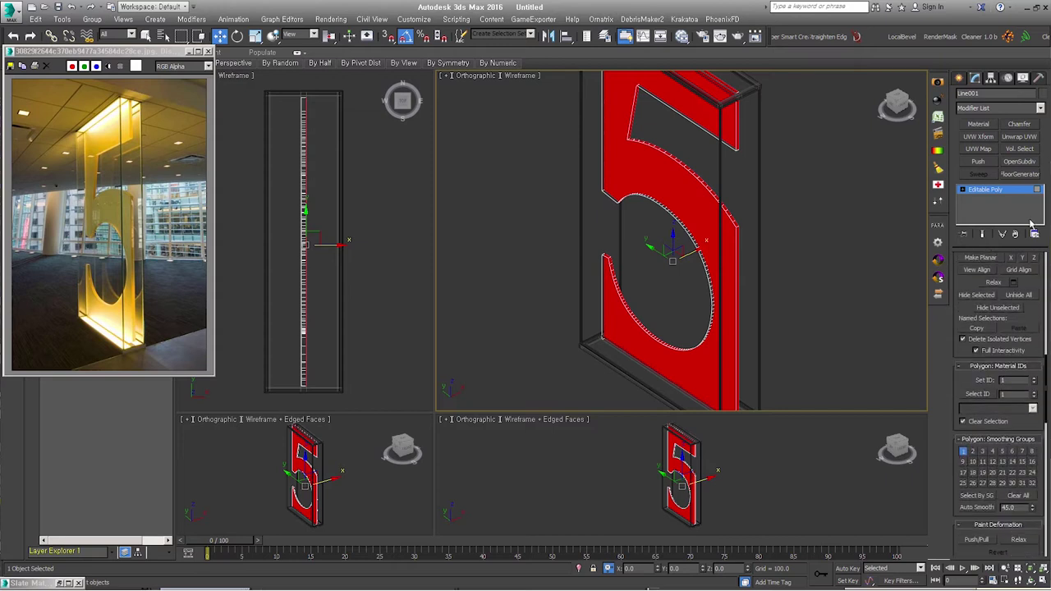
type("1")
key("Return")
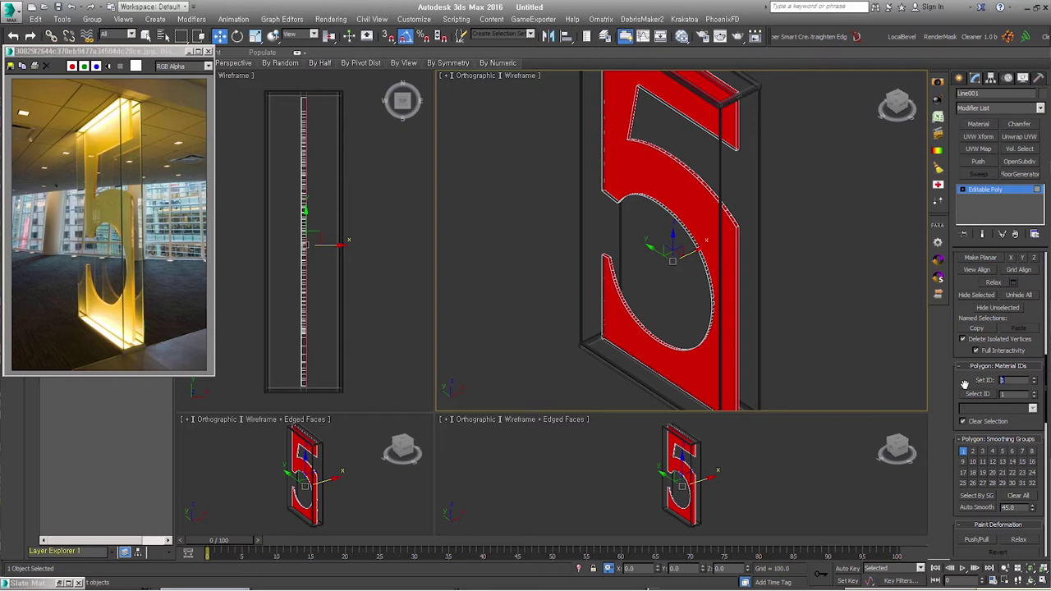
type("2")
key("Return")
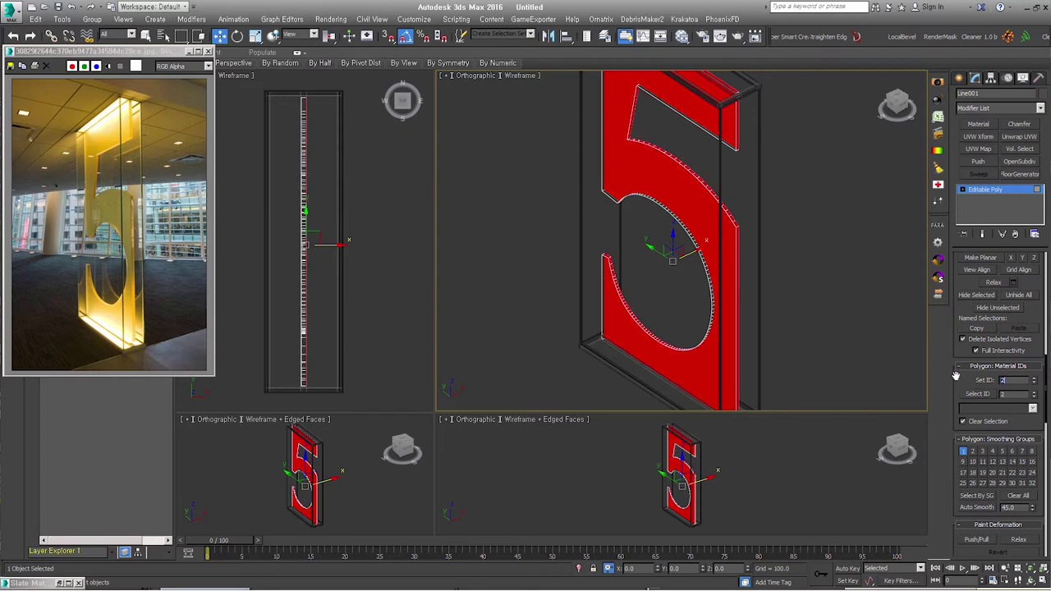
middle_click_drag(730, 331, 726, 328)
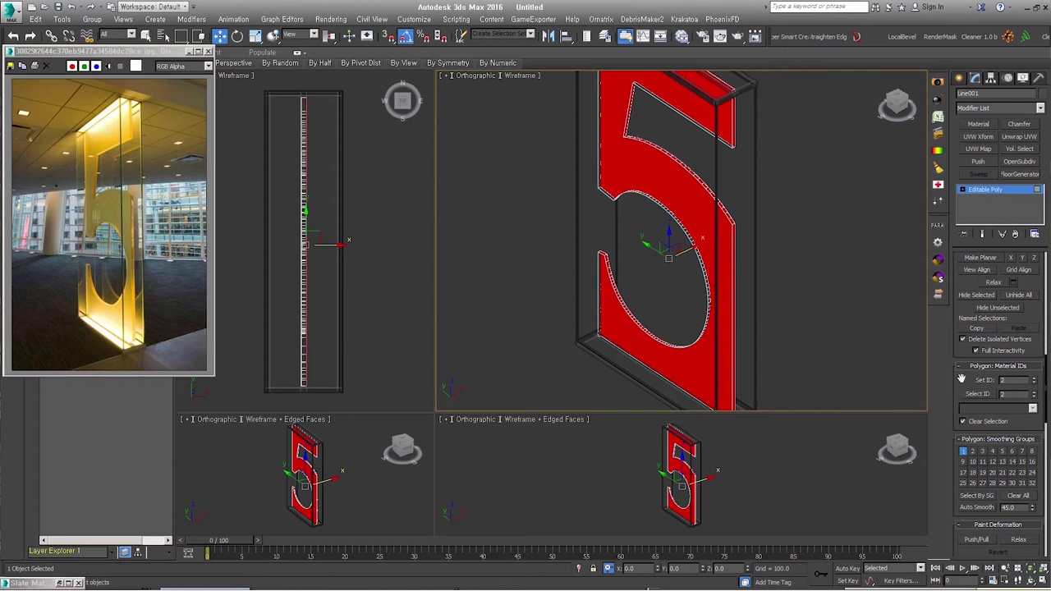
key("ctrl+i")
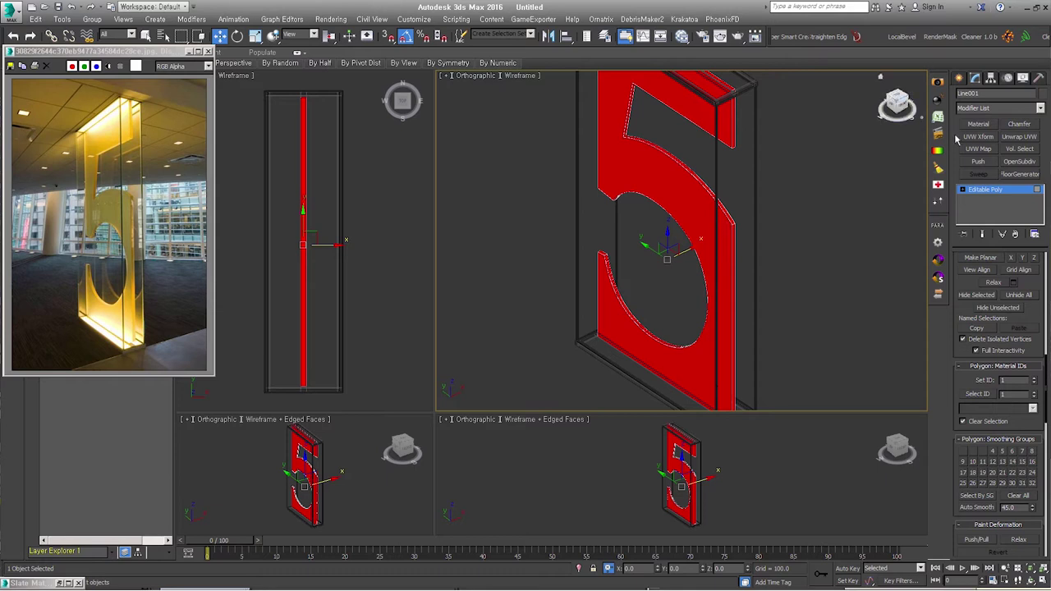
- Exit polygon editing and open the Slate Material Editor
left_click(1000, 191)
left_click(960, 78)
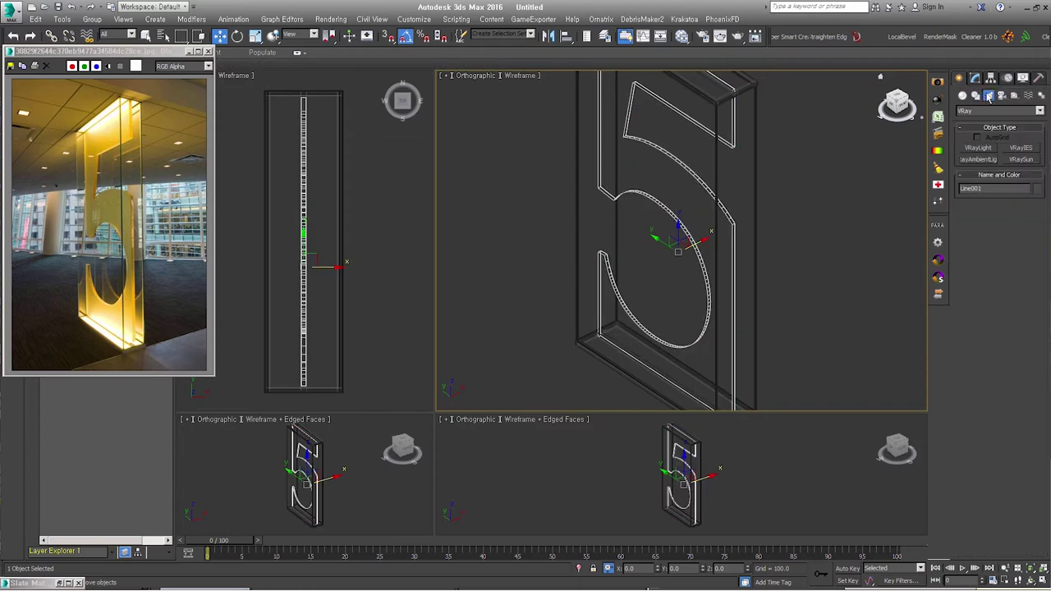
middle_click_drag(723, 279, 690, 298, "alt")
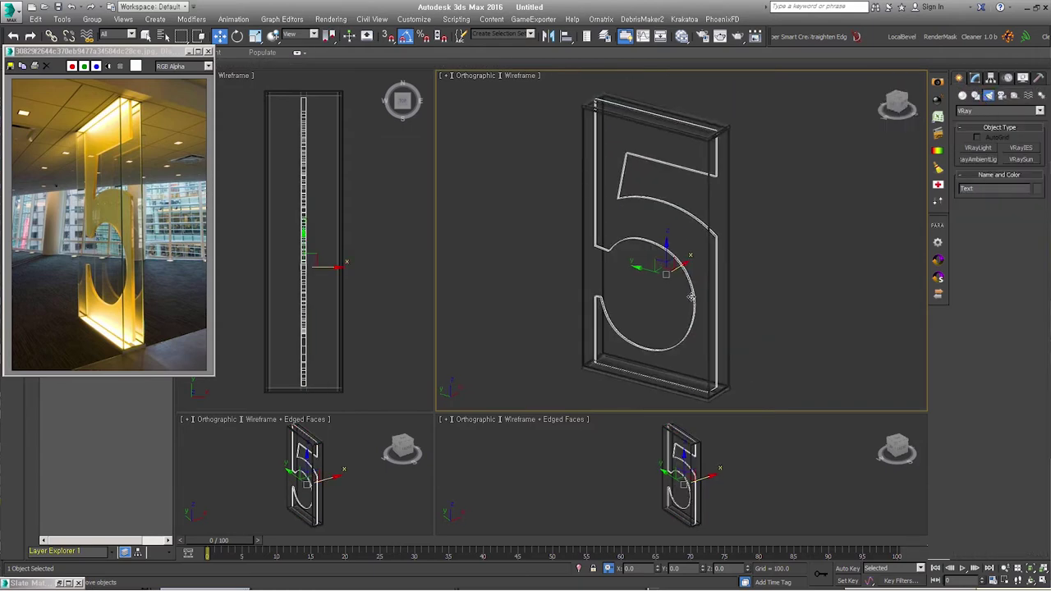
key("m")
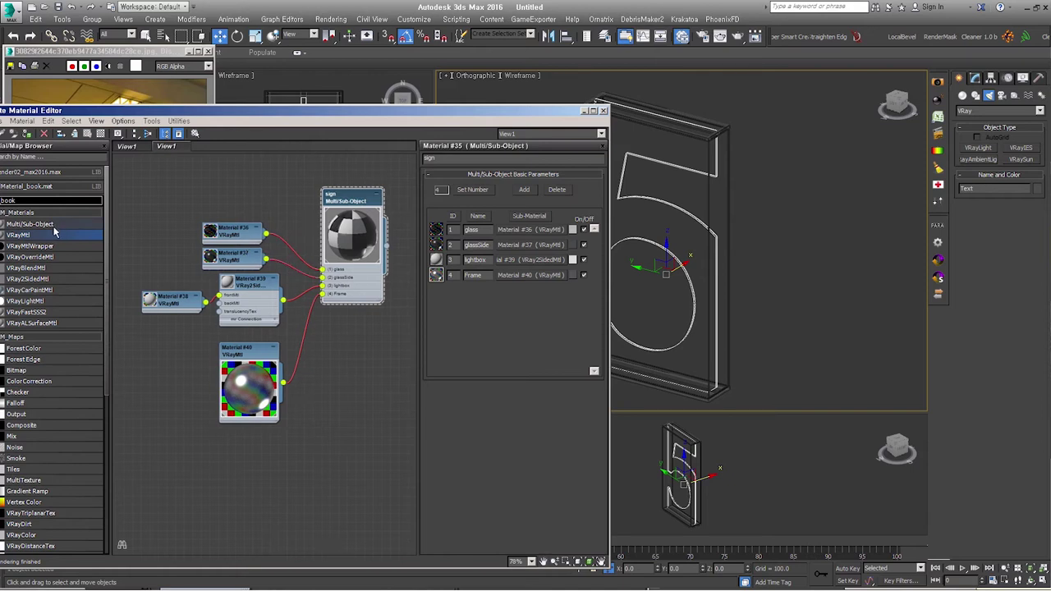
- Add Multi/Sub-Object Material #51 with two slots named glass and color
left_click_drag(49, 225, 345, 383)
scroll(329, 335, "up", 2)
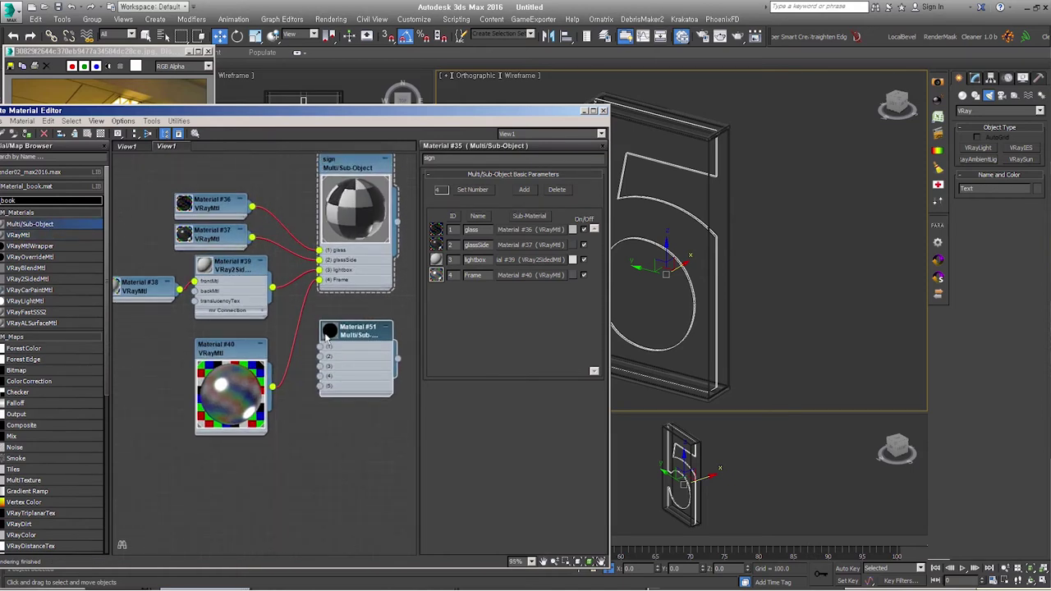
double_click(351, 328)
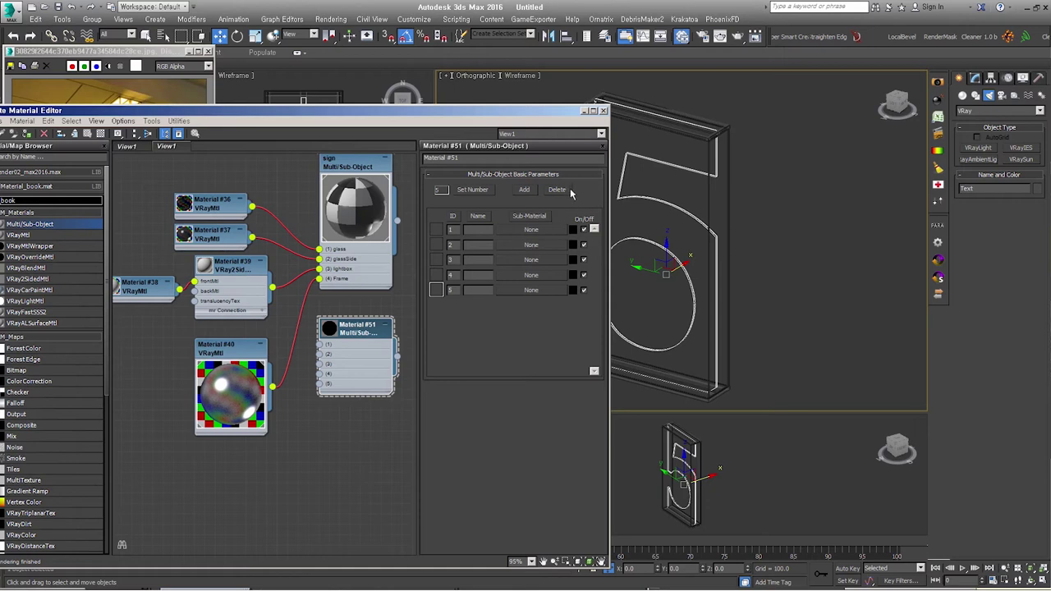
left_click(567, 191)
left_click(567, 191)
left_click(566, 190)
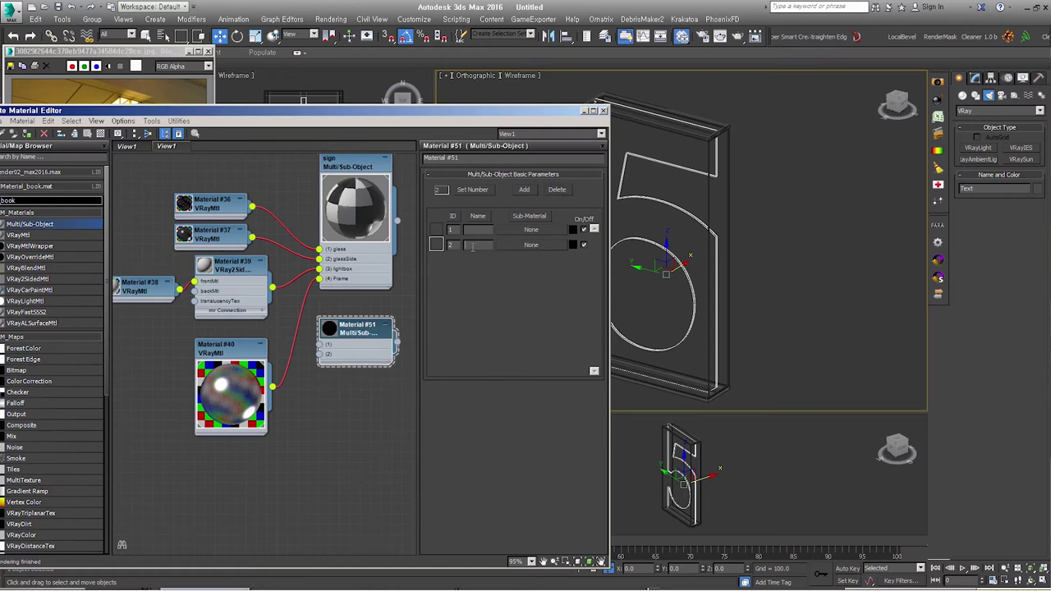
type("colo")
type("or")
type("glass")
- Wire Material #36 into the glass slot and a new VRayMtl, Material #52, into color
mouse_move(253, 208)
left_mouse_down()
mouse_move(320, 344)
mouse_move(378, 362)
left_mouse_up()
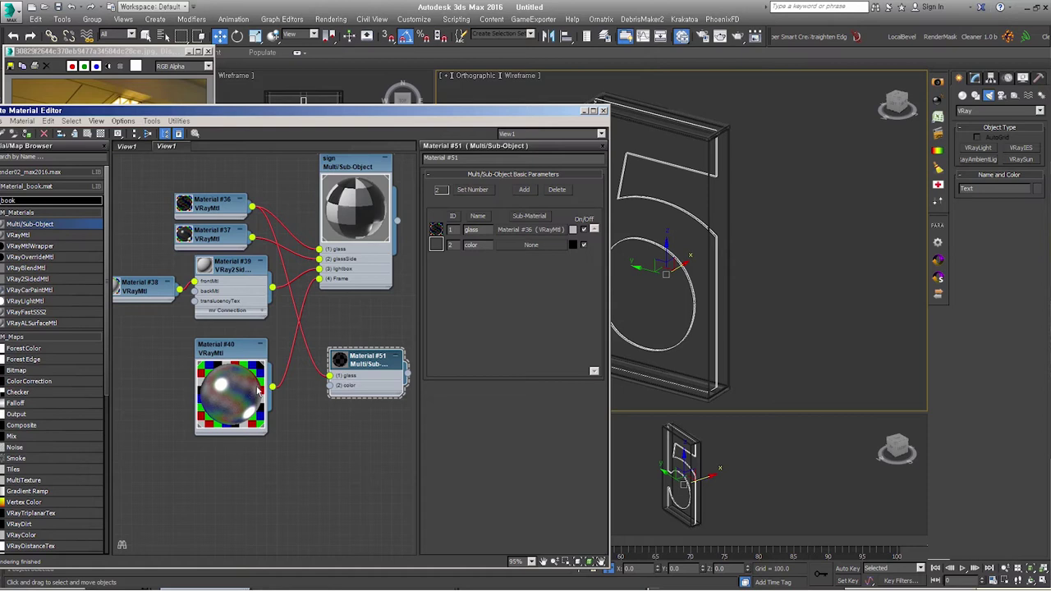
left_click_drag(253, 378, 247, 357)
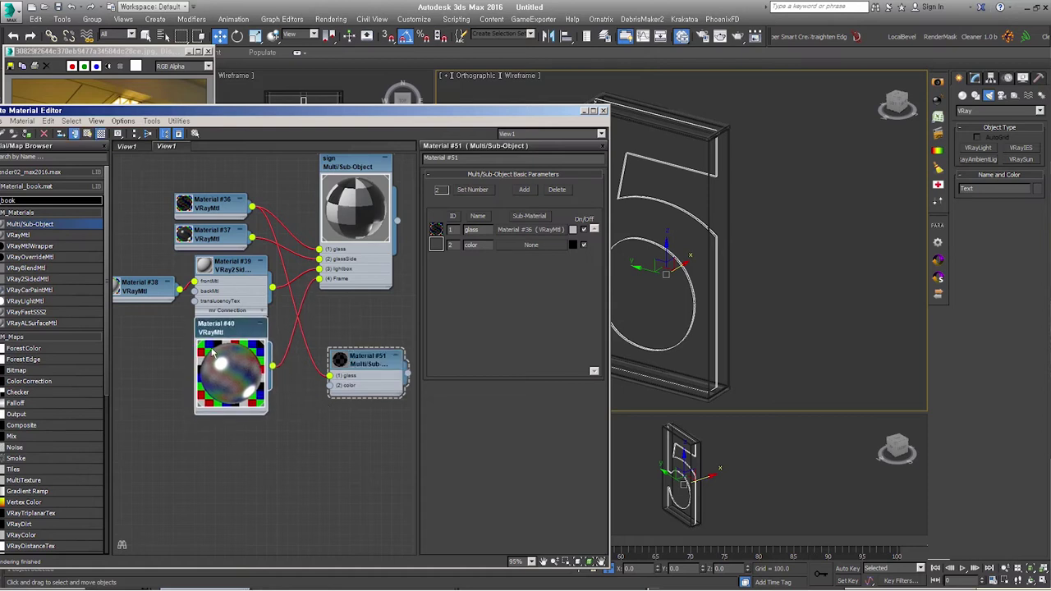
mouse_move(29, 236)
left_mouse_down()
mouse_move(164, 358)
mouse_move(235, 447)
left_mouse_up()
left_click_drag(272, 538, 330, 385)
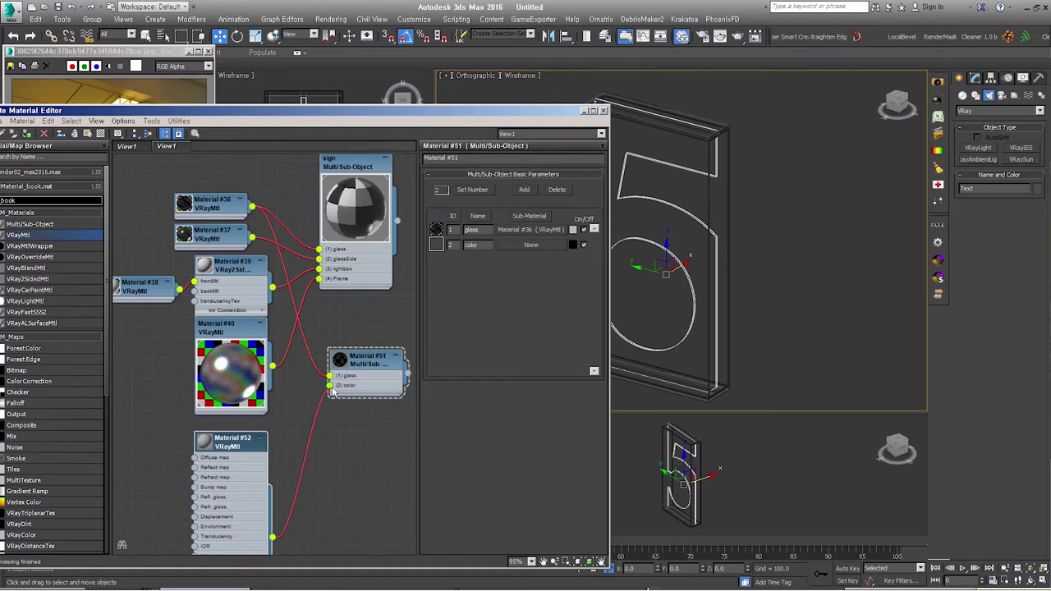
left_click_drag(242, 457, 187, 449)
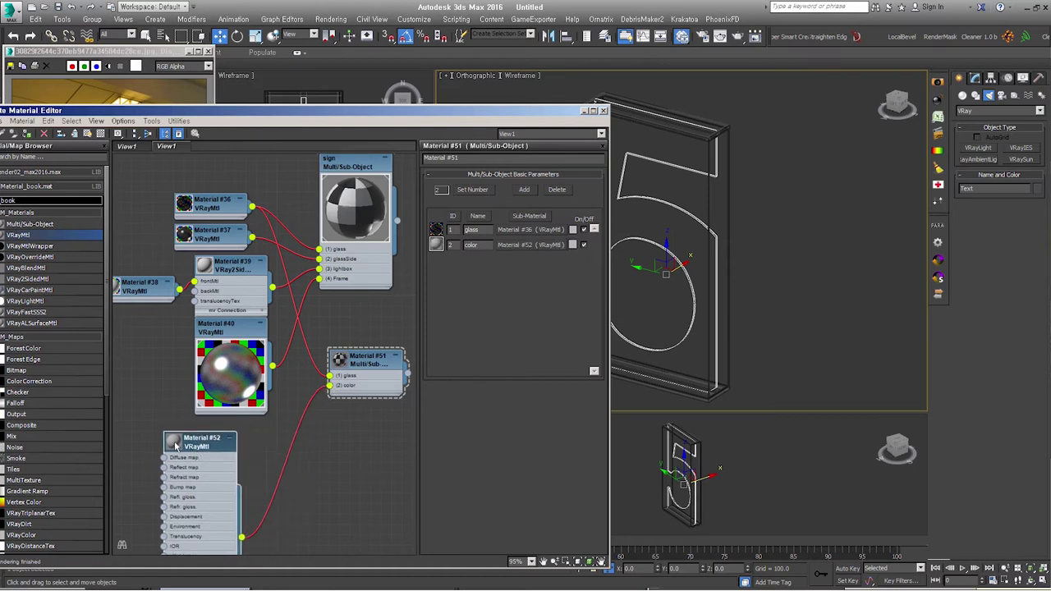
double_click(175, 446)
left_click(486, 185)
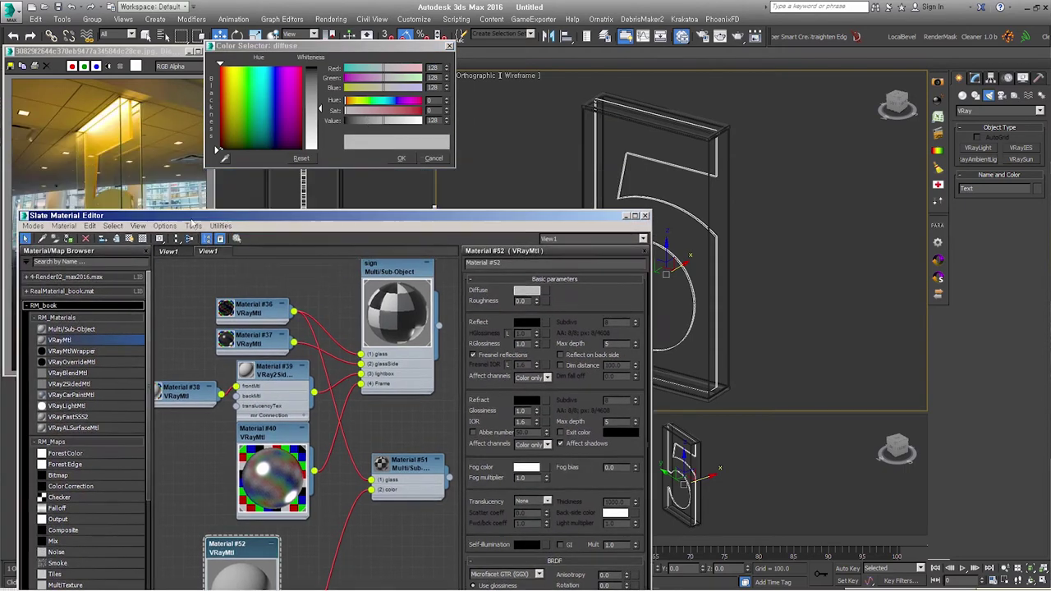
- Set Material #52's diffuse to a saturated, slightly darkened golden yellow
left_click_drag(146, 110, 174, 285)
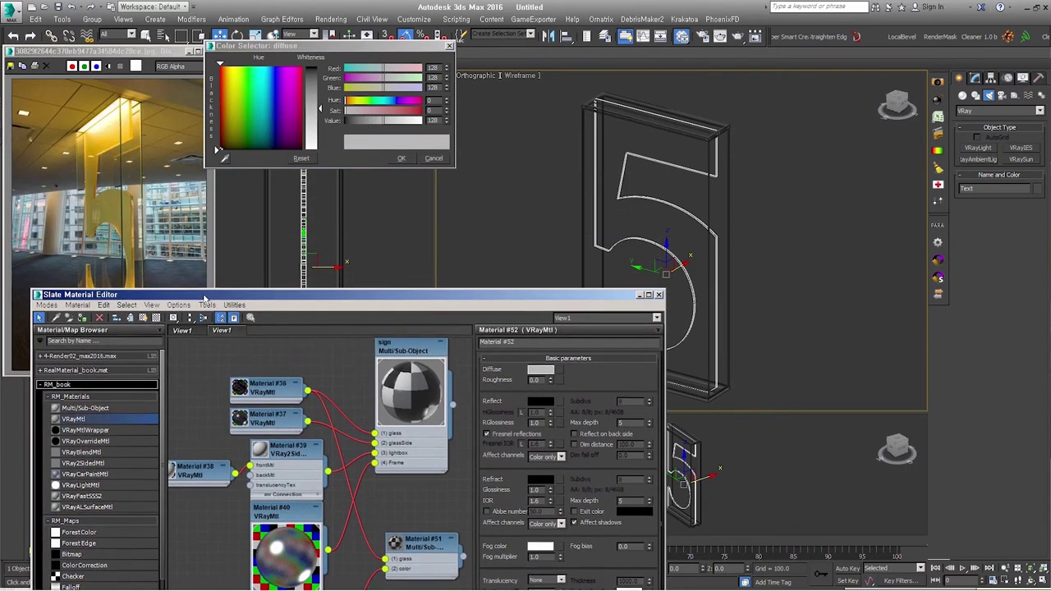
left_click(229, 74)
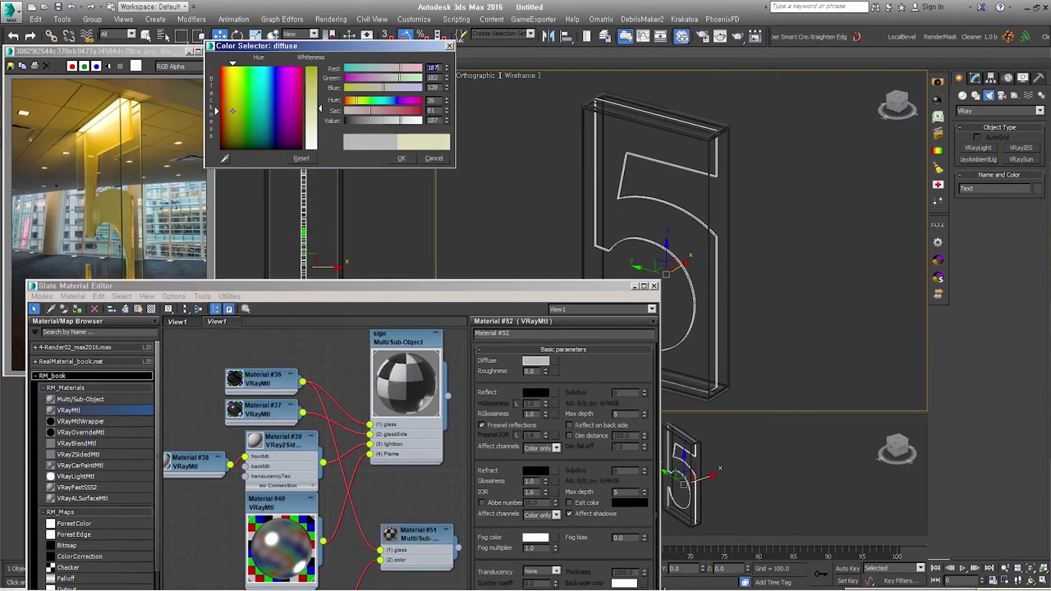
left_click_drag(320, 108, 320, 85)
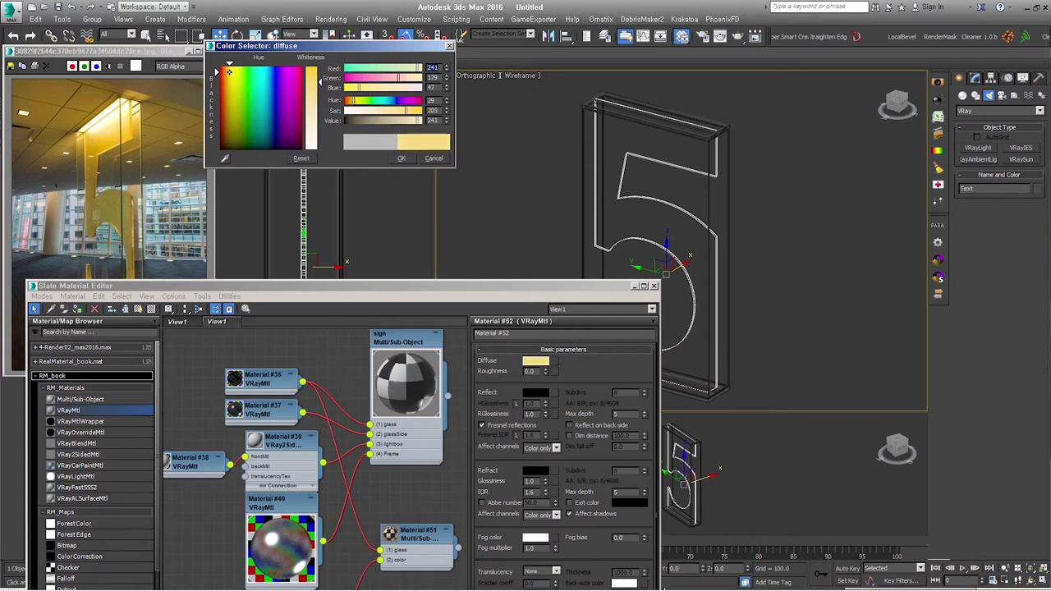
left_click_drag(320, 84, 321, 74)
left_click_drag(418, 121, 405, 122)
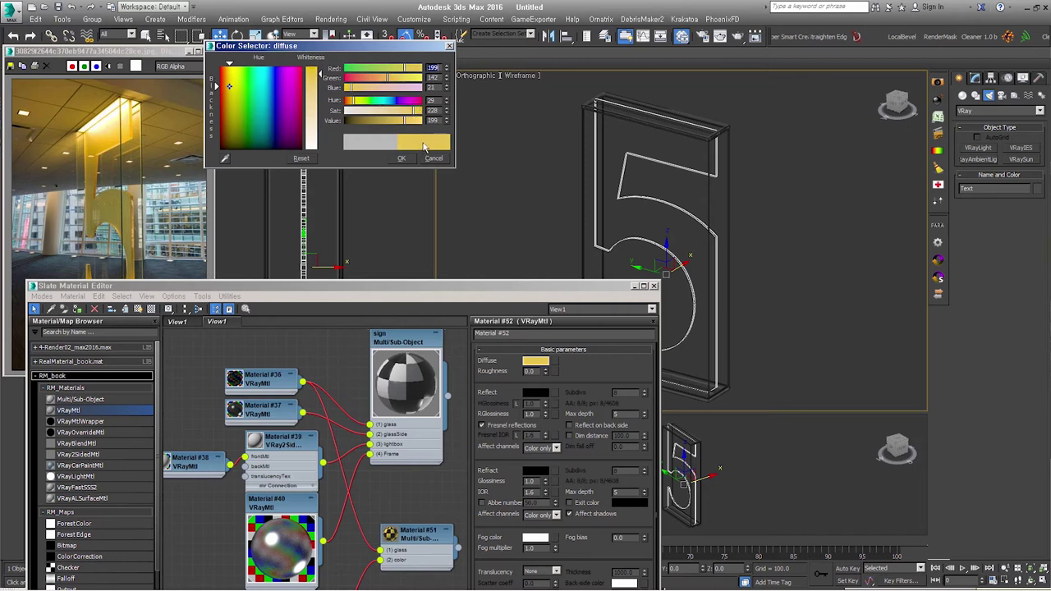
left_click(401, 158)
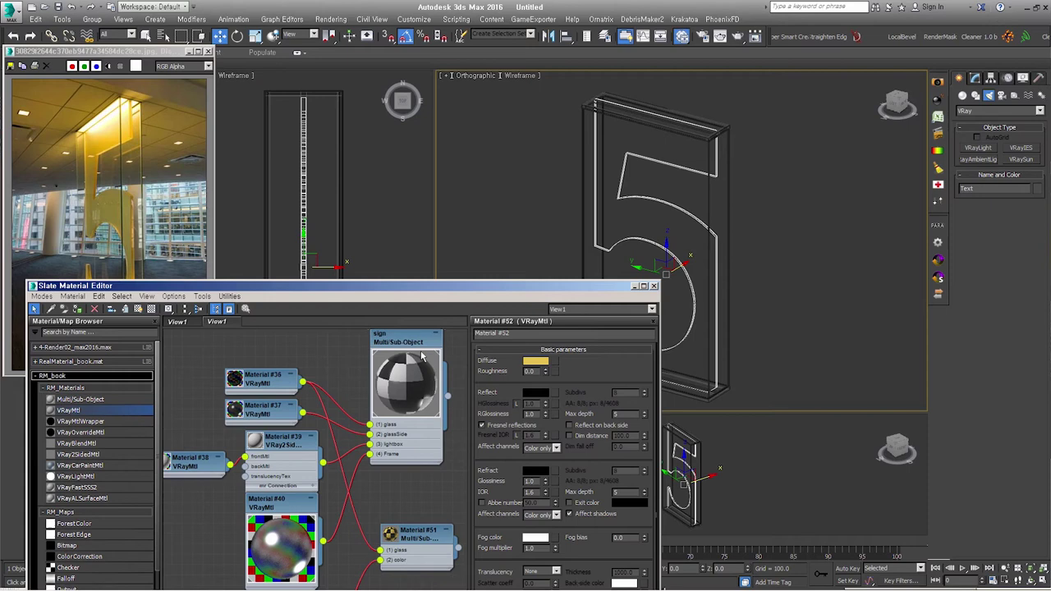
- Rearrange the node graph and add a VRay2SidedMtl node
left_click_drag(440, 290, 428, 187)
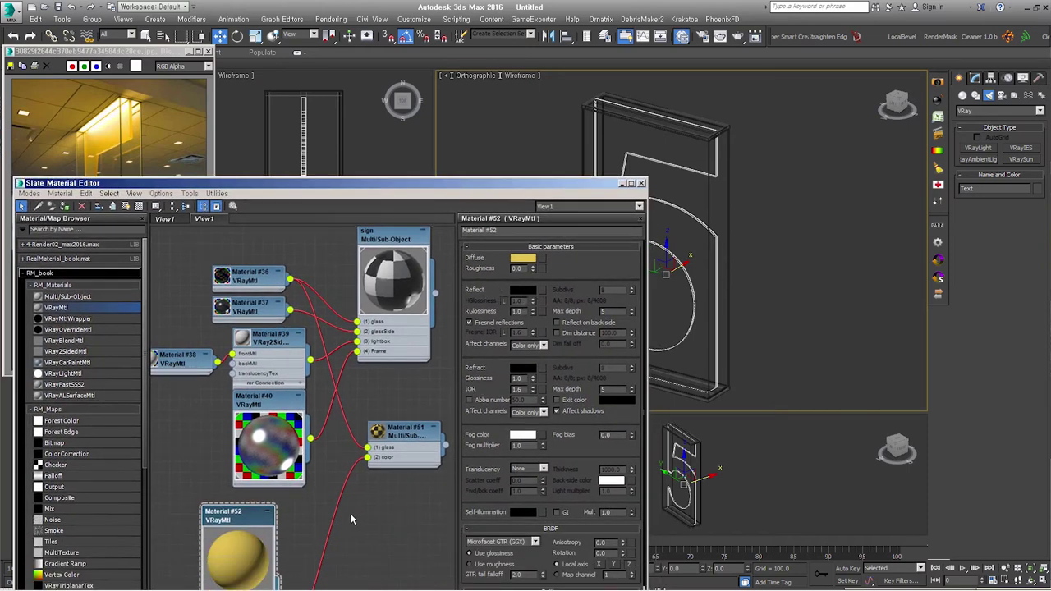
left_click_drag(233, 532, 189, 518)
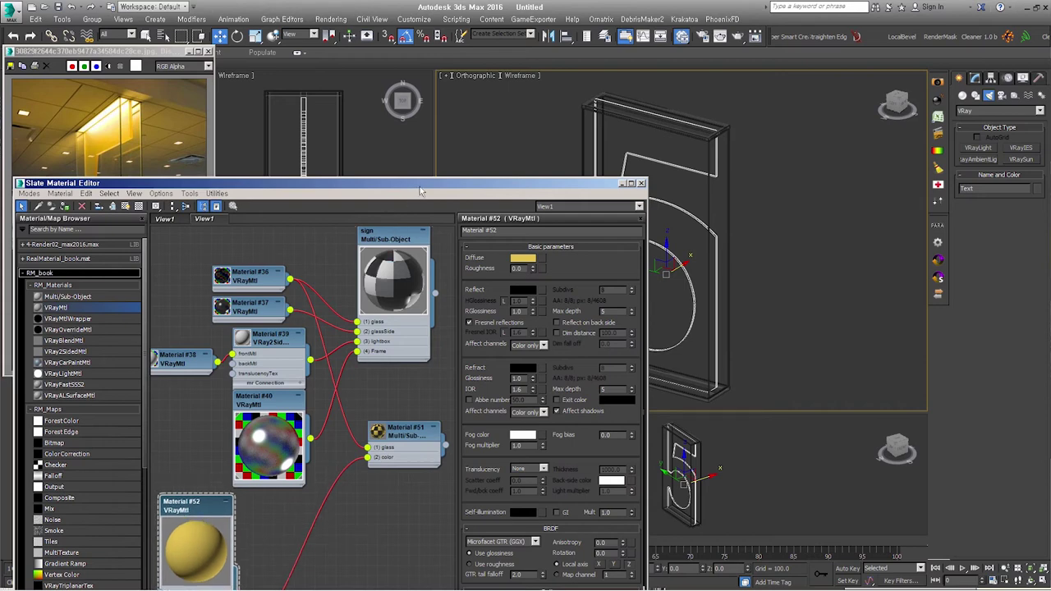
left_click_drag(420, 191, 473, 122)
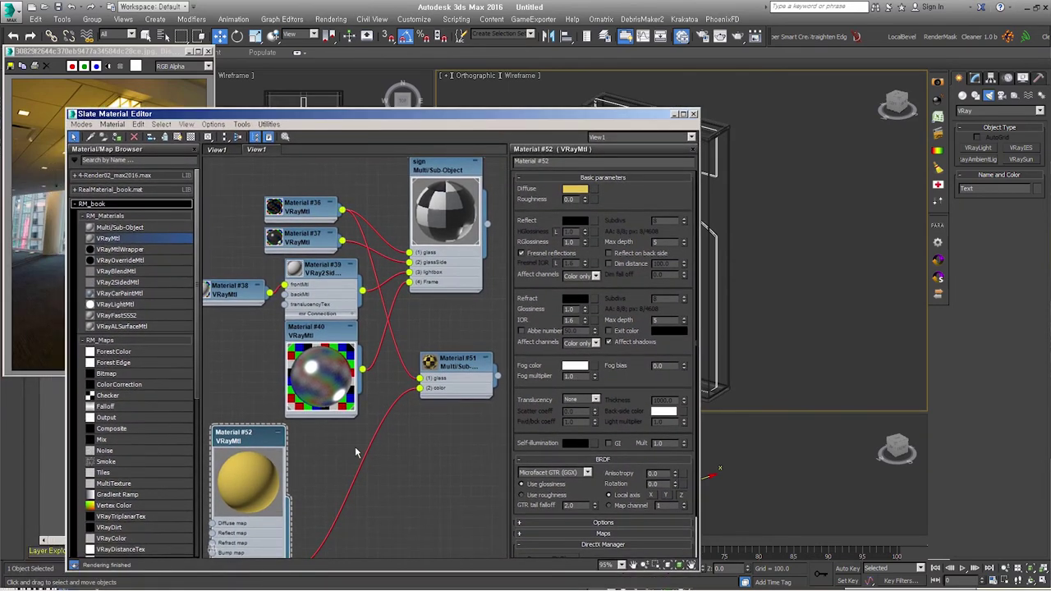
left_click_drag(115, 282, 363, 462)
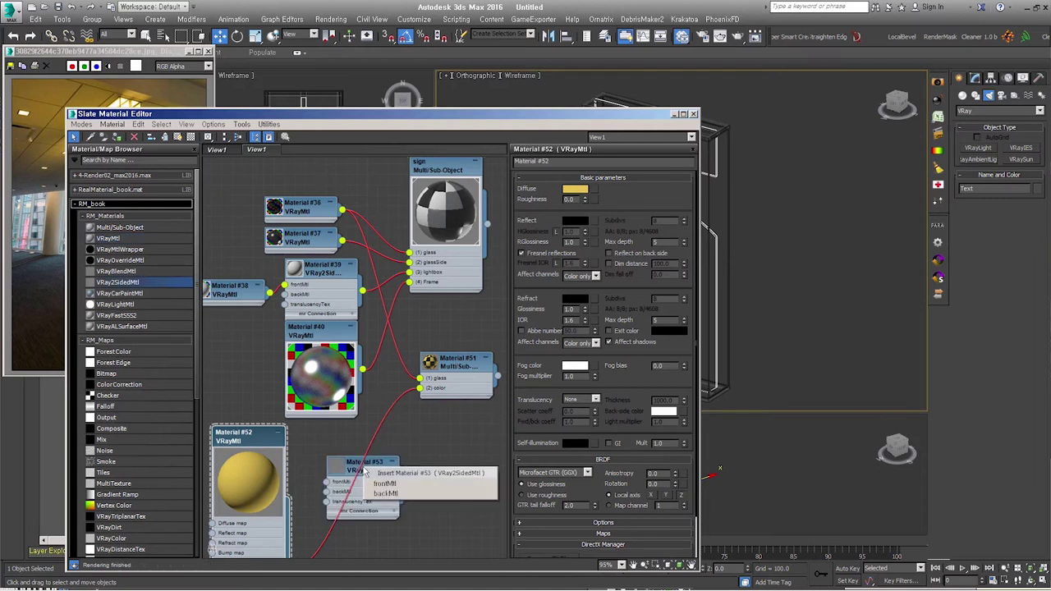
- Insert VRay2SidedMtl #53 into the color wire, rename Material #51 to 'text', and minimize the editor
left_click(403, 488)
left_click(364, 466)
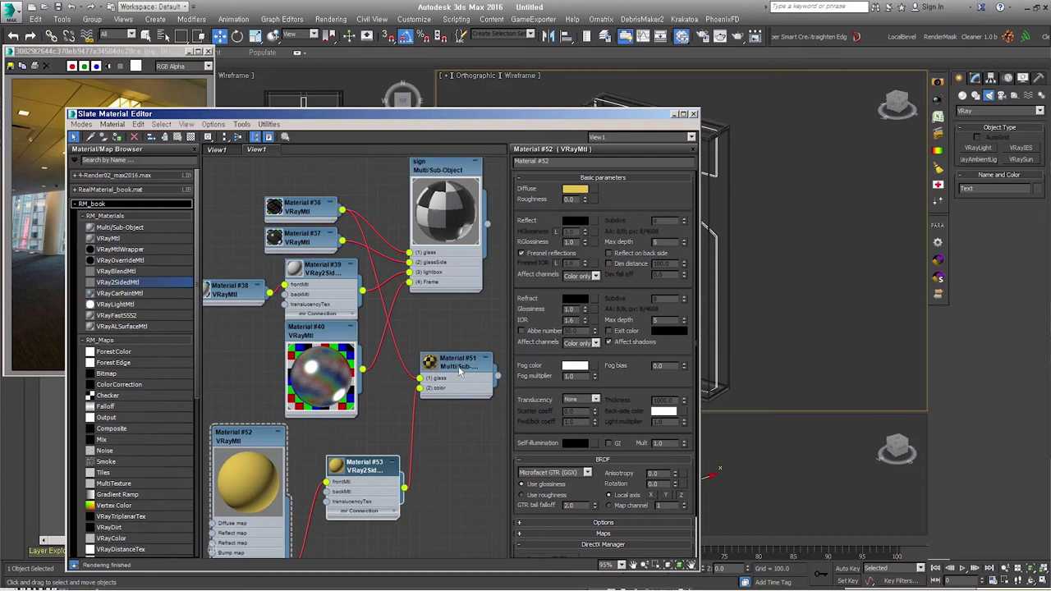
double_click(430, 362)
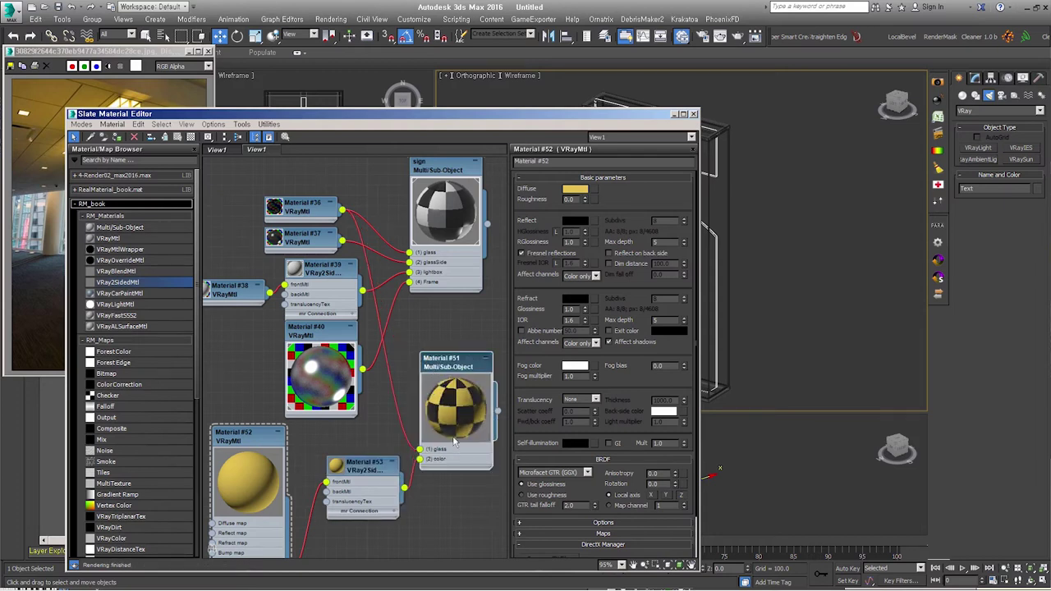
double_click(463, 362)
type("text")
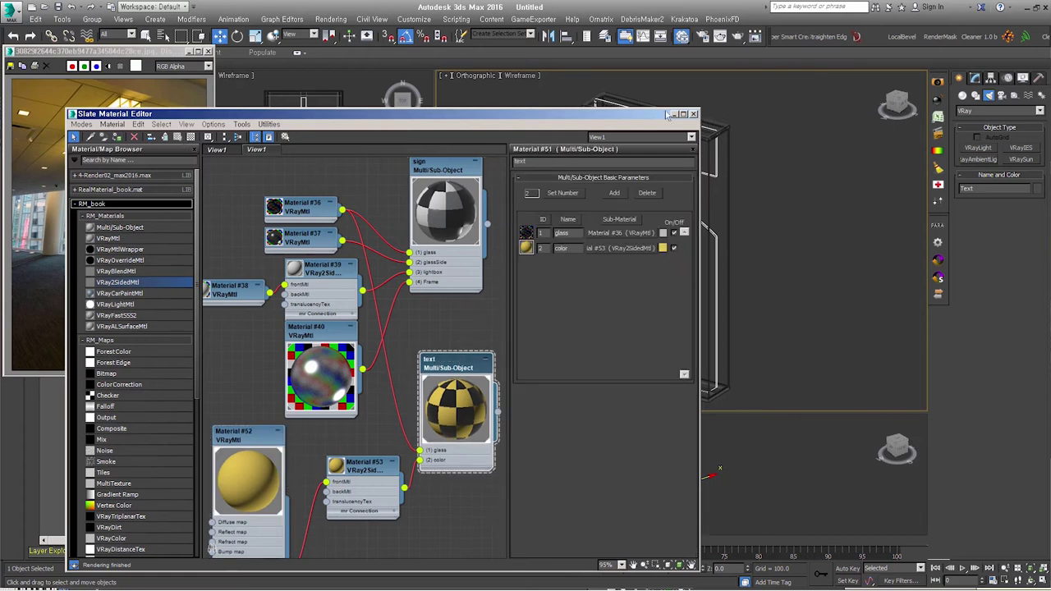
left_click(748, 152)
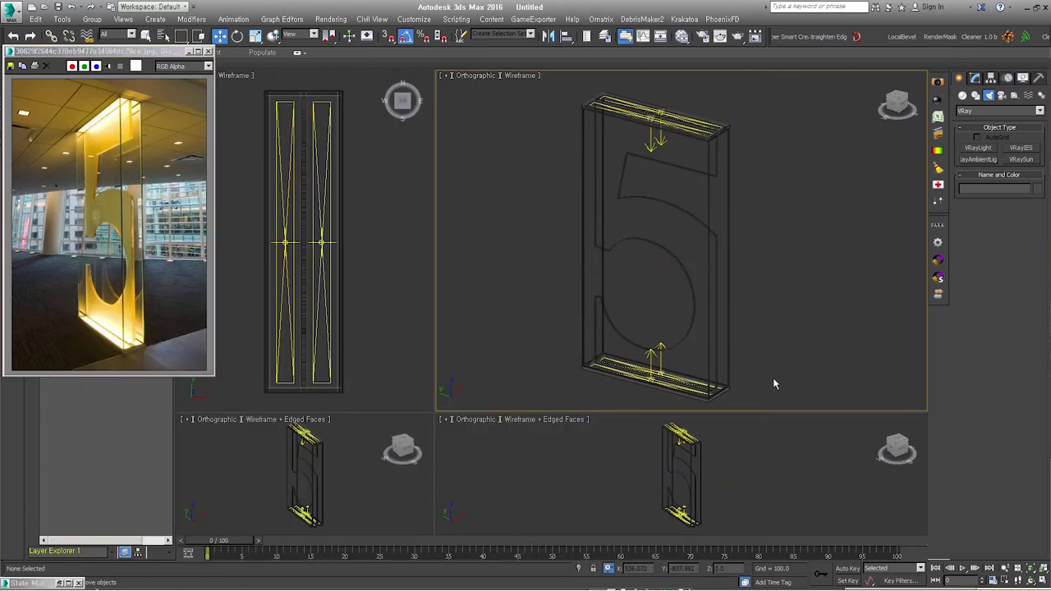
- Window-select all nine sign pieces and group them as sign_#5
left_click_drag(818, 405, 545, 80)
middle_click_drag(777, 247, 792, 285)
key("ctrl+g")
type("sign_")
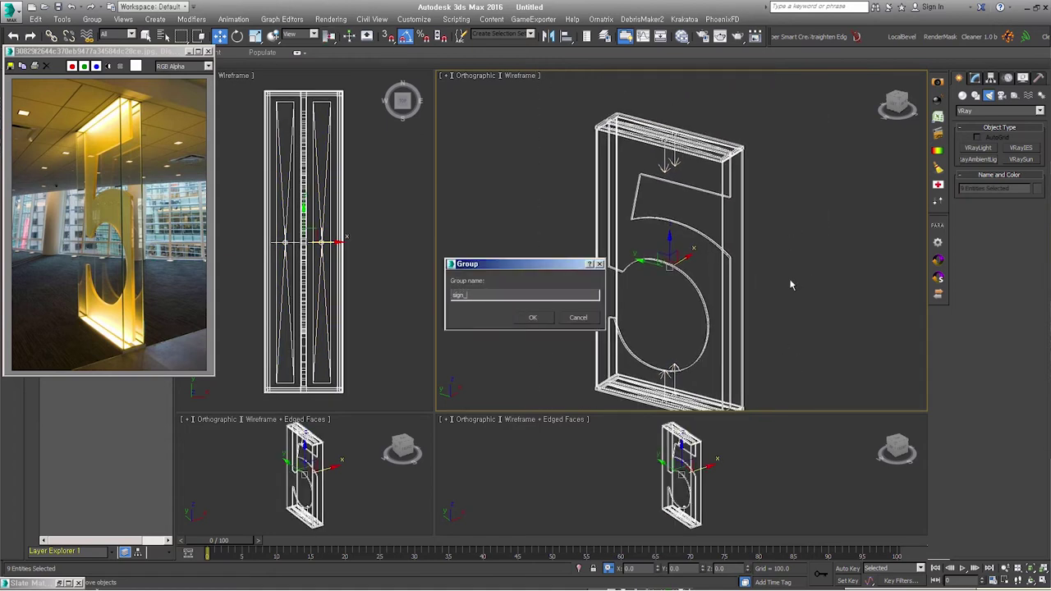
key("Return")
key("F3")
mouse_move(753, 329)
middle_mouse_down("alt")
mouse_move(711, 321)
mouse_move(761, 347)
middle_mouse_up("alt")
scroll(761, 347, "down", 2)
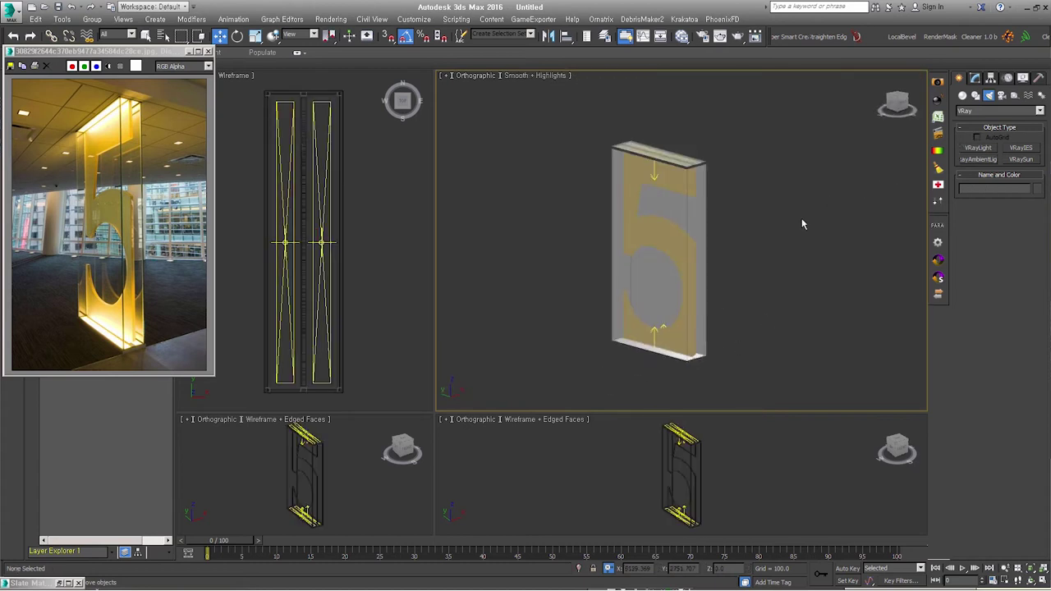
- Switch to Top view and choose Standard Primitives under Create > Geometry
key("t")
middle_click_drag(813, 230, 743, 243)
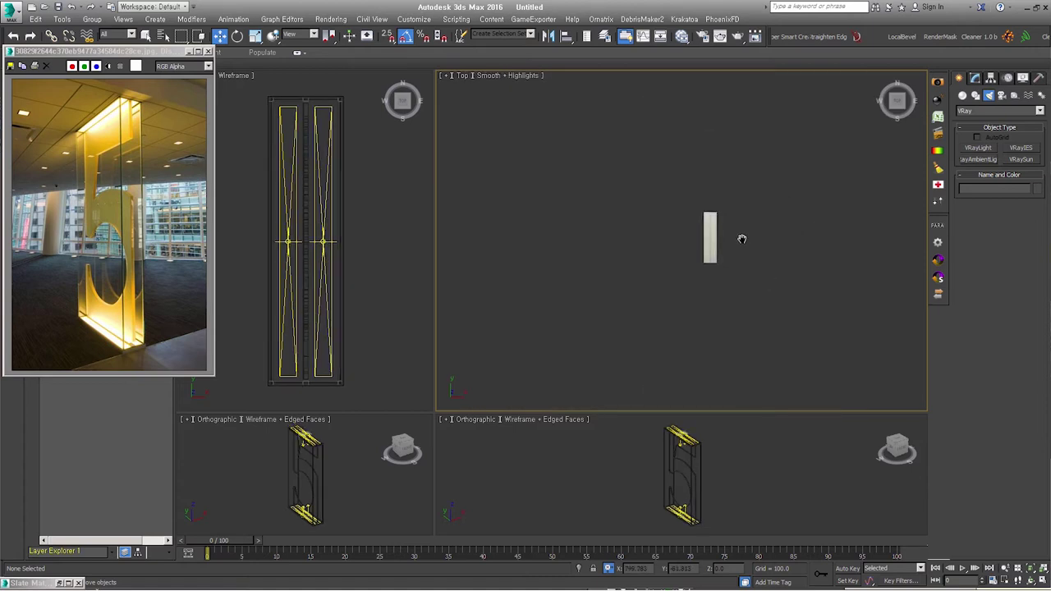
left_click(963, 95)
left_click(992, 111)
left_click(992, 112)
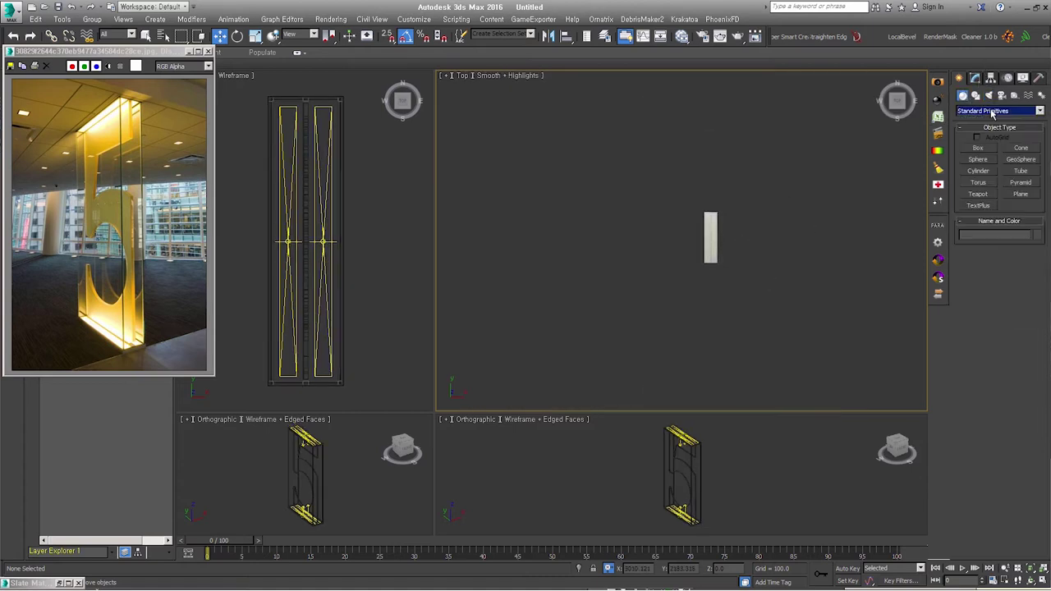
- Draw a 1×1-segment plane below the sign and convert it to Editable Poly
left_click(1020, 194)
left_click_drag(833, 337, 564, 273)
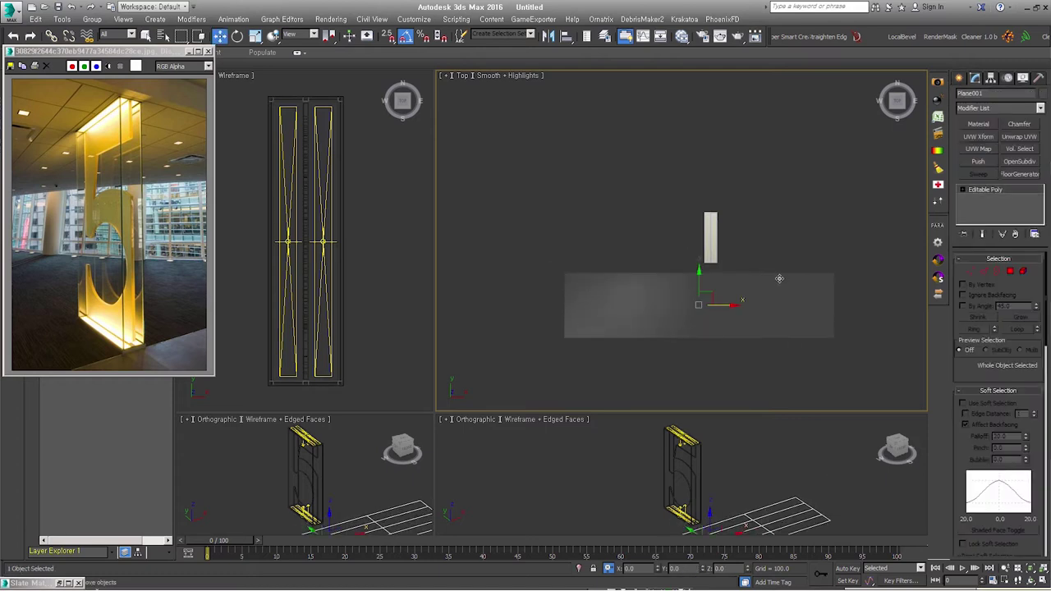
right_click(1033, 313)
right_click(1034, 302)
right_click(976, 188)
left_click(986, 345)
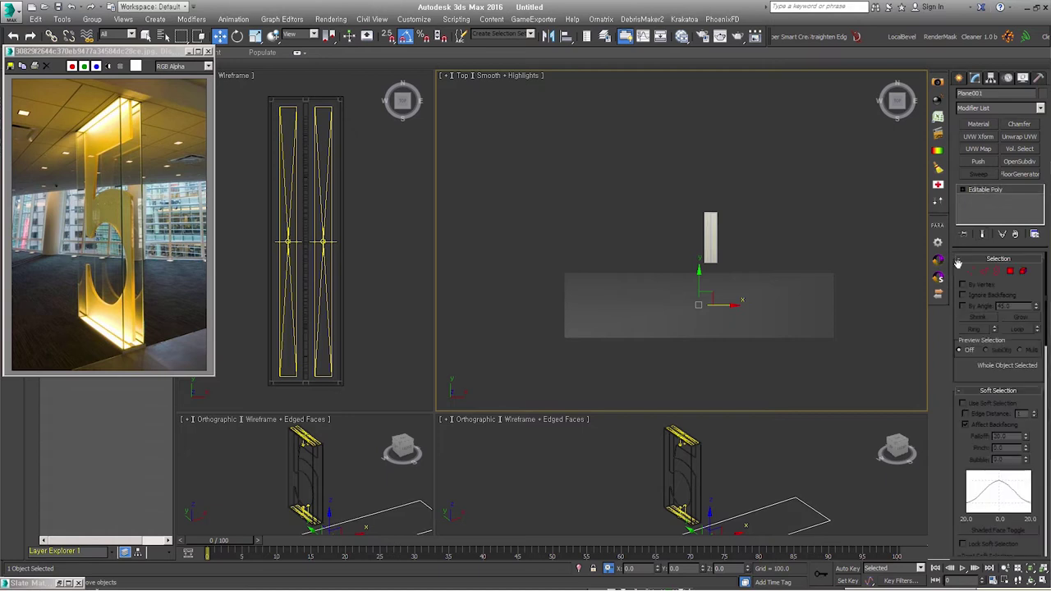
- Extend the plane far back from its top edge, then Shift-copy the plane upward
left_click(985, 271)
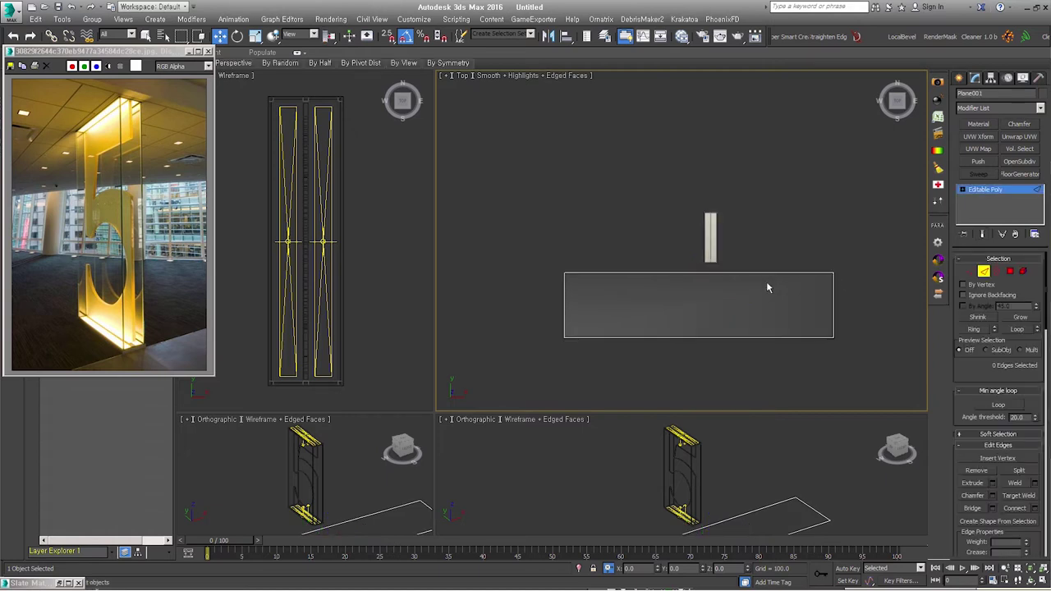
left_click(719, 274)
scroll(719, 274, "up", 4)
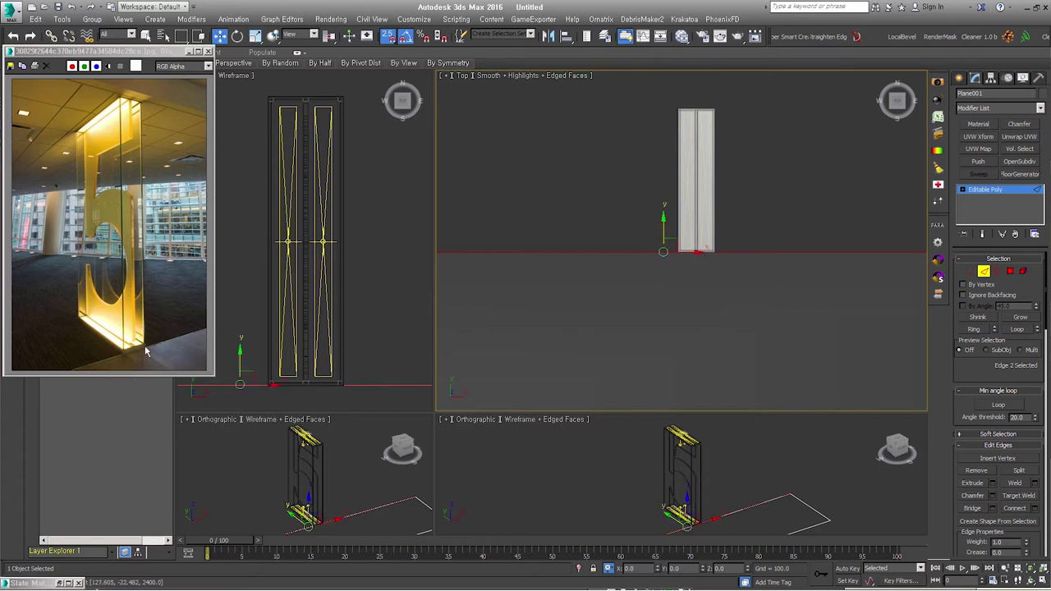
scroll(685, 277, "down", 4)
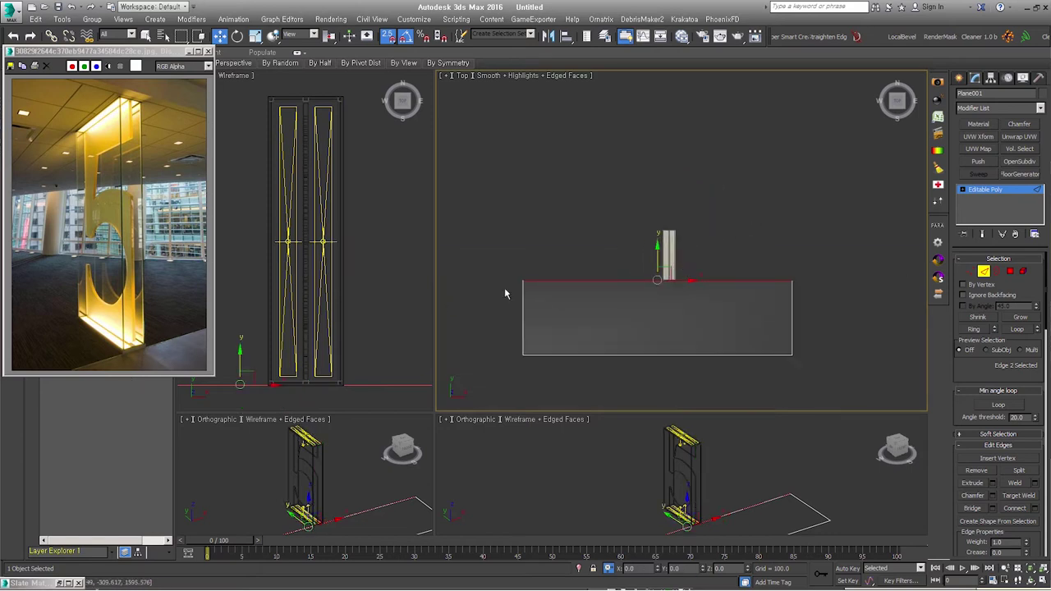
middle_click_drag(627, 270, 624, 295)
left_click_drag(650, 292, 665, 59, "shift")
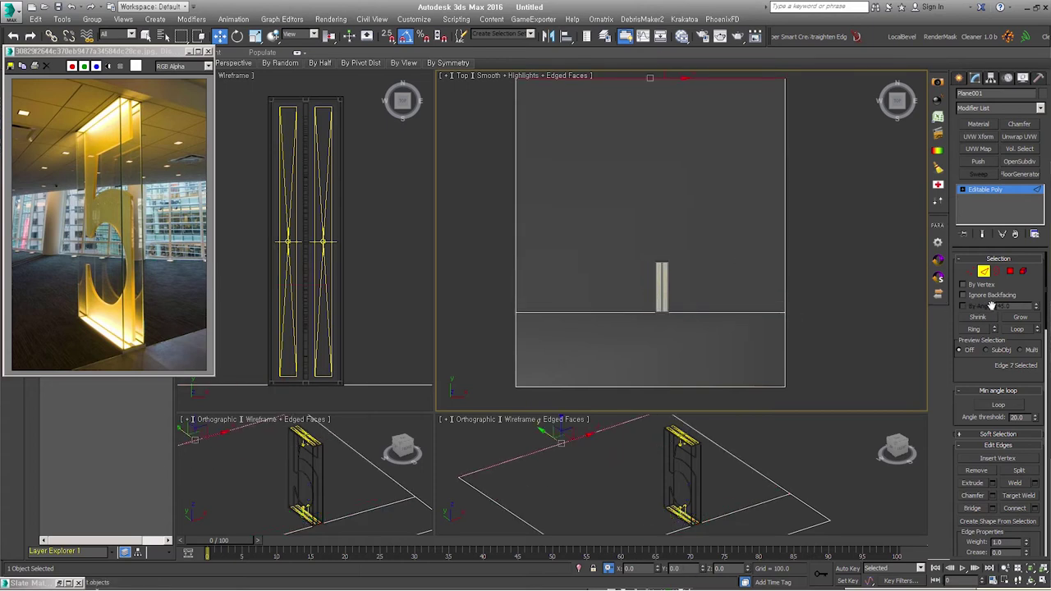
left_click(986, 274)
middle_click_drag(624, 321, 721, 286, "alt")
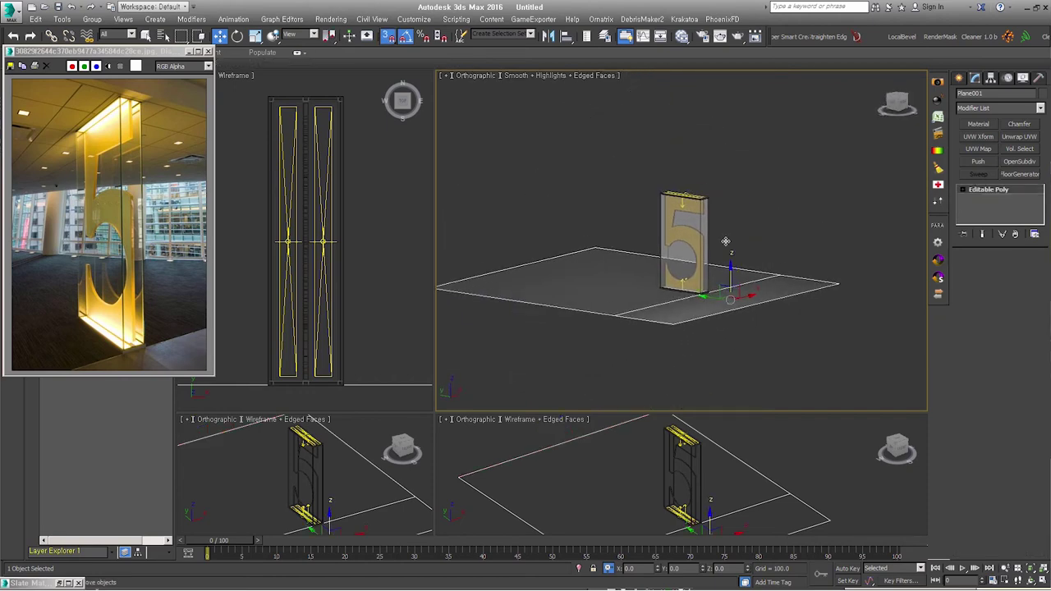
left_click_drag(730, 284, 713, 194, "shift")
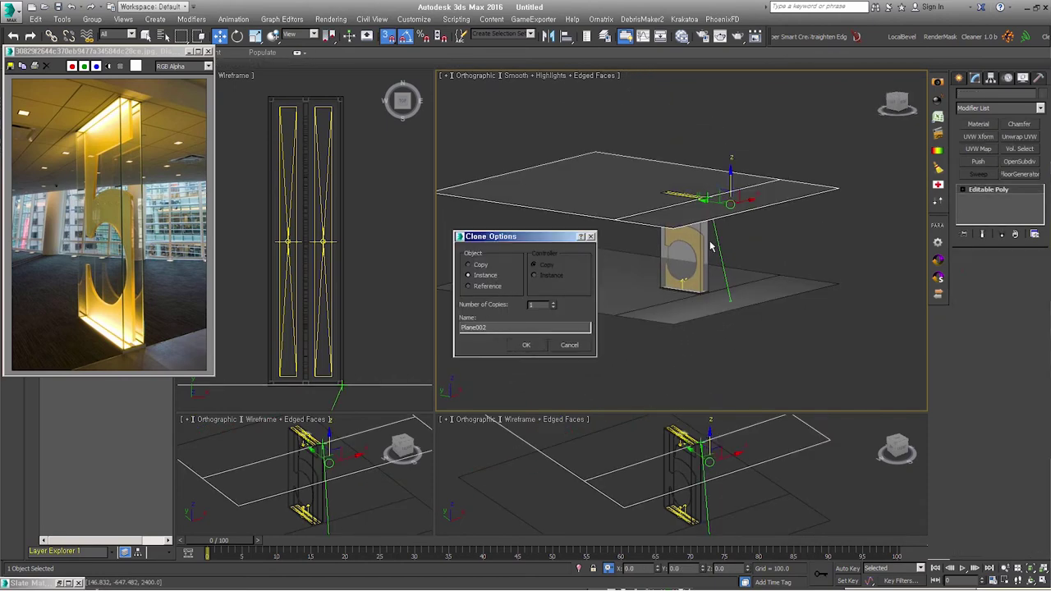
- Place the copy Plane002 above the sign and slide its dividing edge along the plane
left_click(529, 346)
scroll(728, 250, "up", 2)
scroll(730, 250, "up", 2)
middle_click_drag(728, 250, 893, 290, "alt")
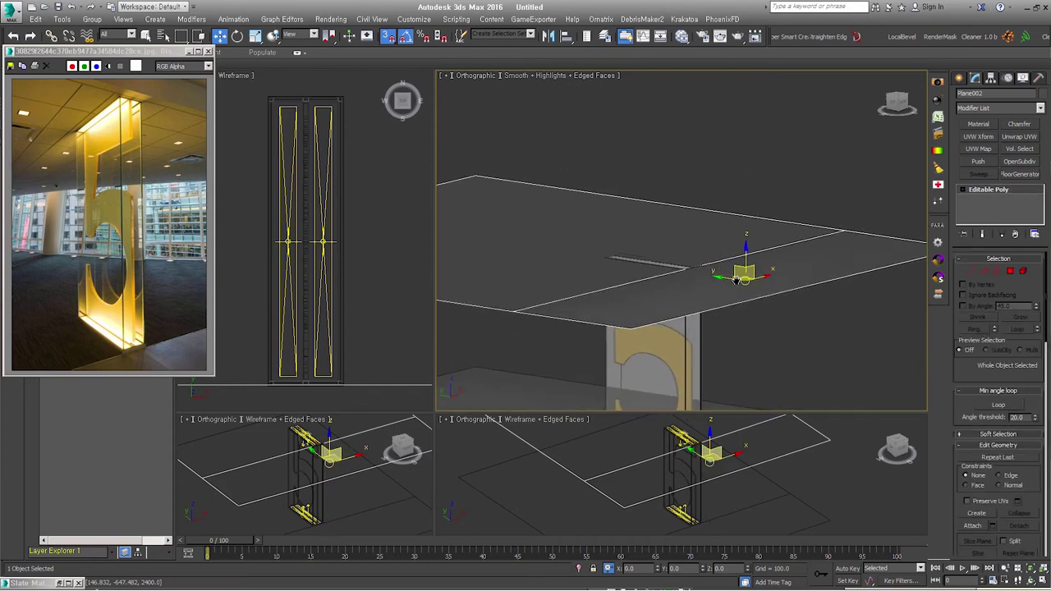
left_click(1010, 273)
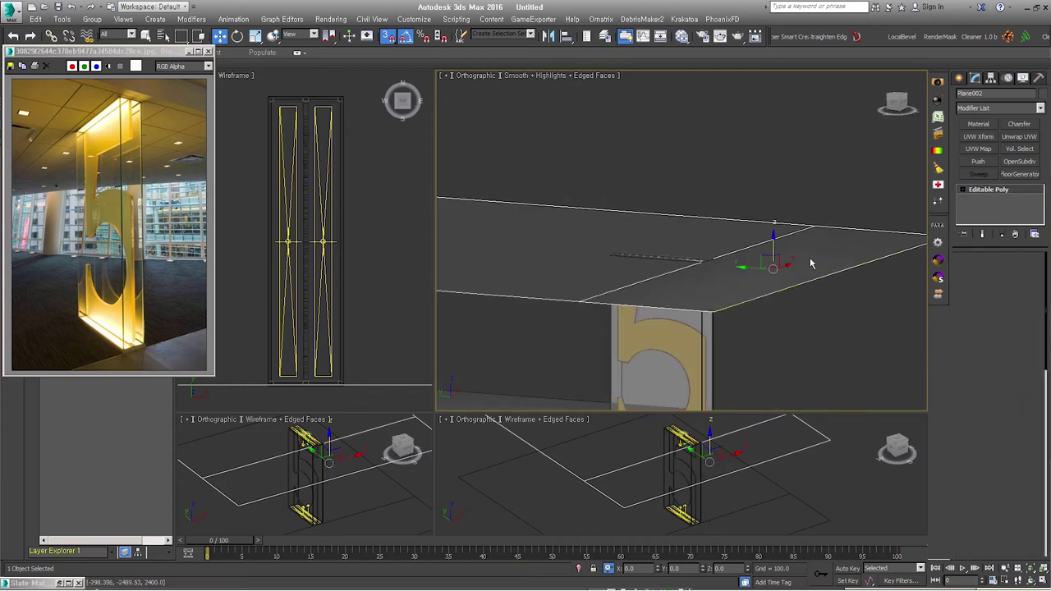
middle_click_drag(743, 270, 764, 274, "alt")
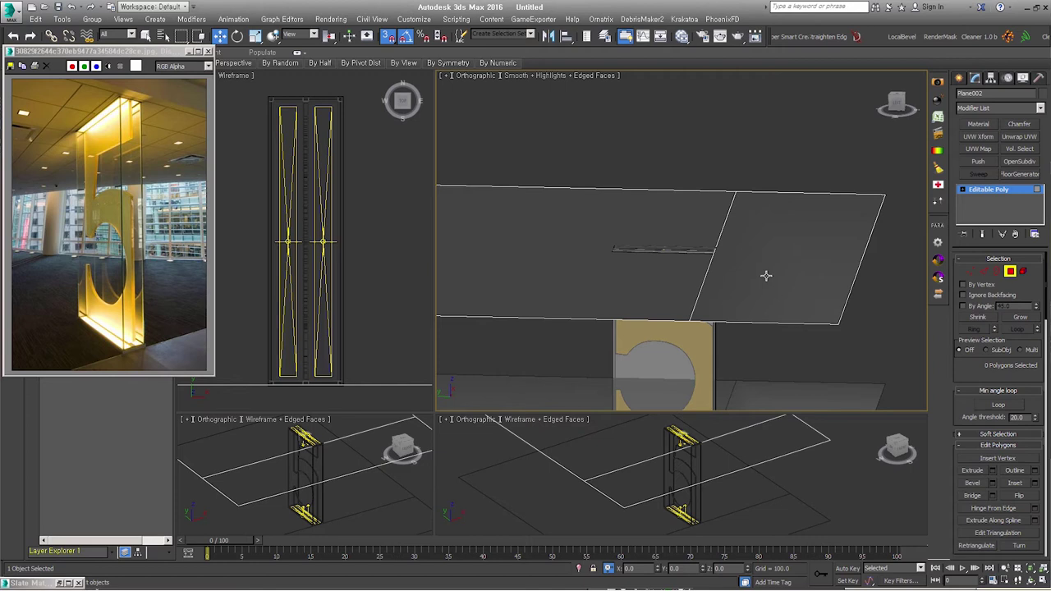
key("4")
key("2")
left_click(710, 267)
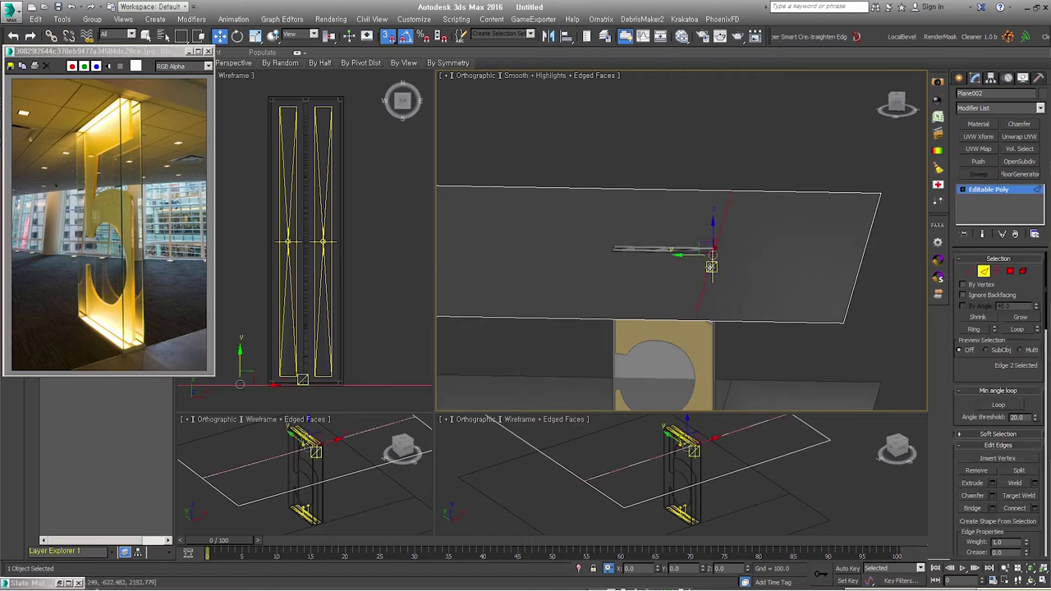
left_click_drag(689, 254, 697, 253)
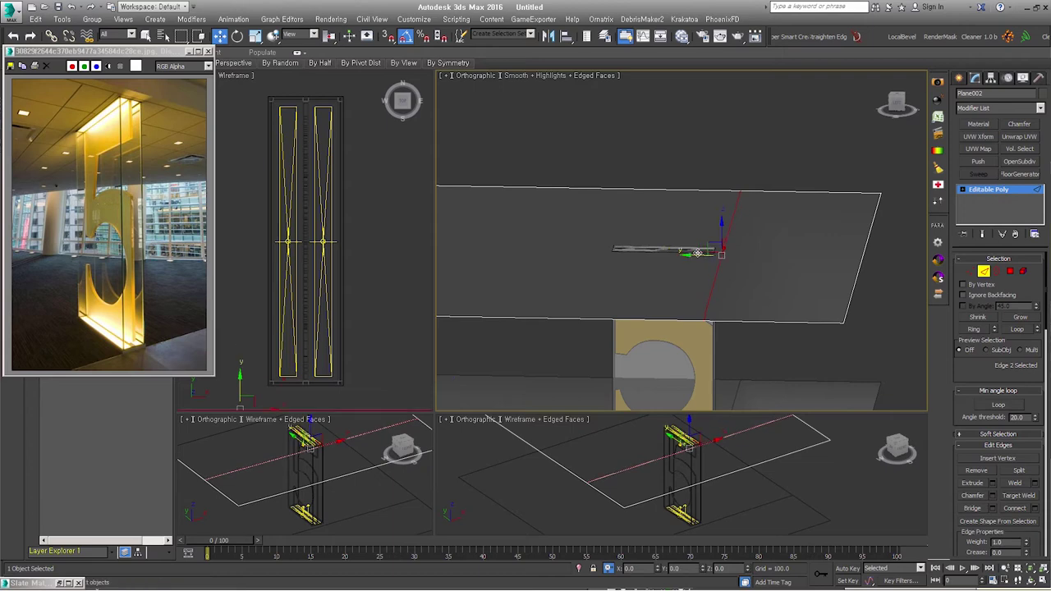
- Extrude Plane002's right-hand polygon upward into a thick slab
left_click(1010, 271)
left_click(823, 260)
right_click(822, 260)
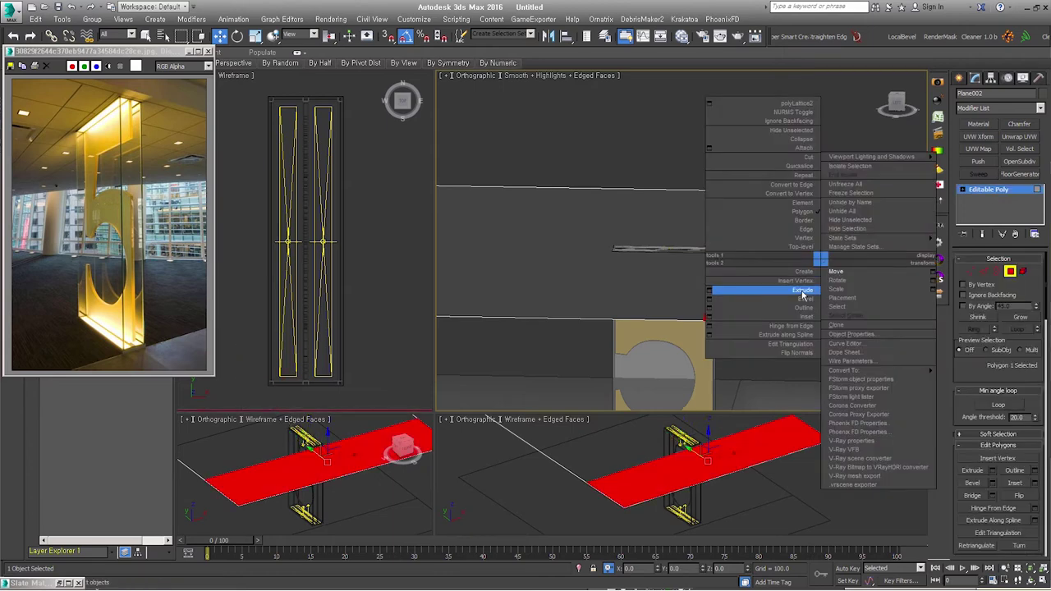
left_click(802, 294)
left_click_drag(788, 270, 789, 255)
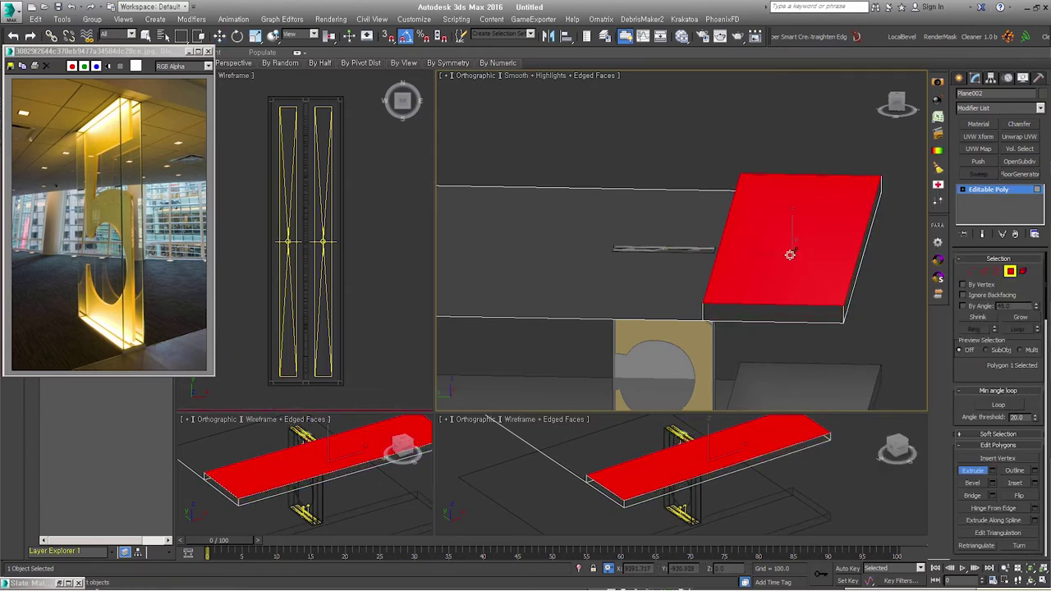
middle_click_drag(789, 255, 797, 312, "alt")
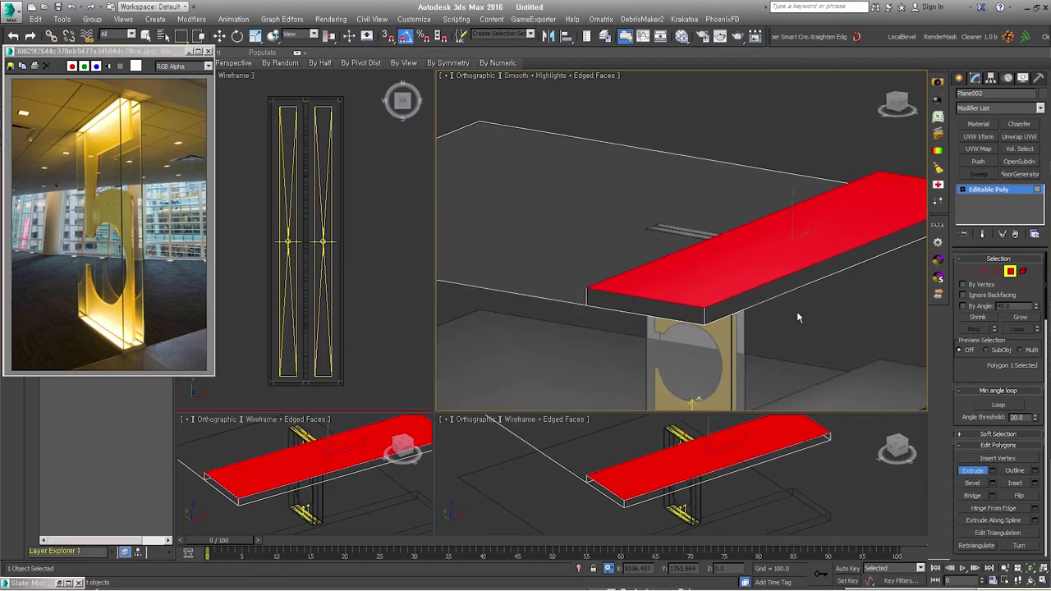
left_click(662, 308)
left_click(713, 309, "ctrl")
- Inspect the slab from the opposite side, clear the polygon selection and select sign_#5
scroll(766, 306, "down", 4)
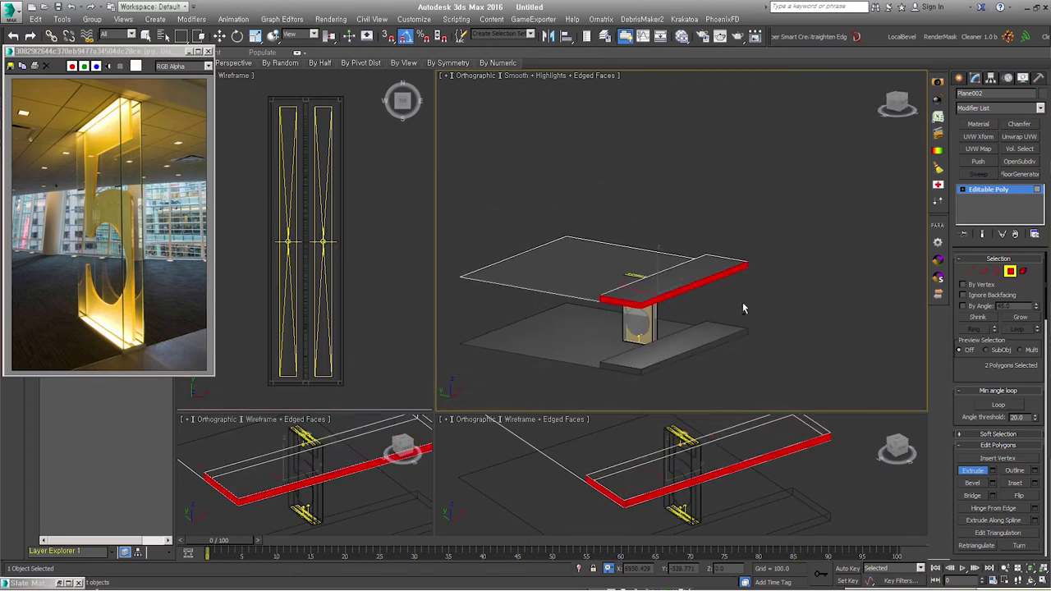
middle_click_drag(765, 306, 659, 297, "alt")
left_click(766, 309)
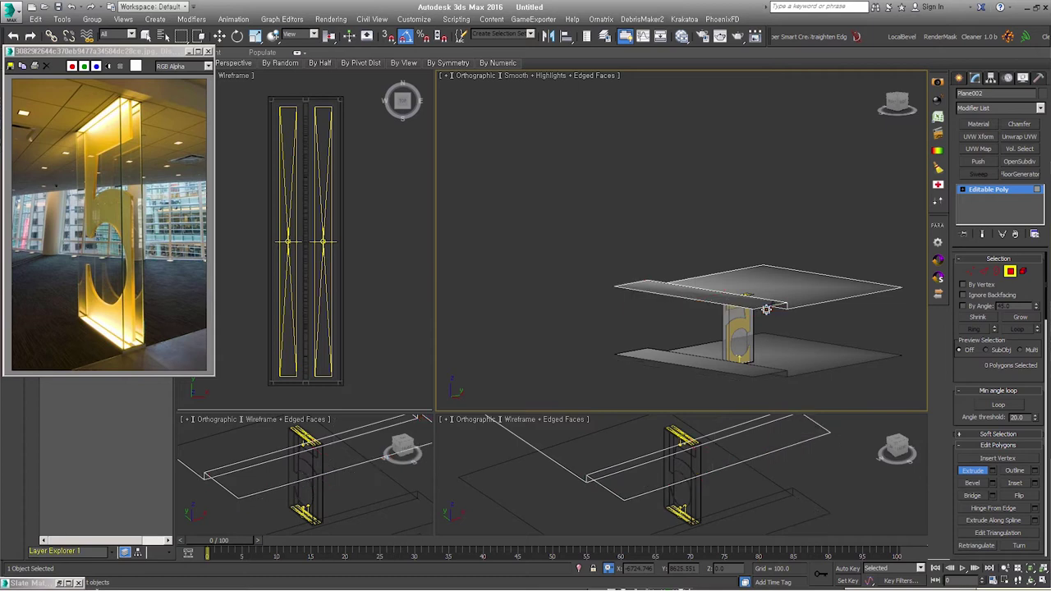
mouse_move(728, 329)
middle_mouse_down("alt")
mouse_move(807, 336)
mouse_move(798, 315)
mouse_move(825, 339)
mouse_move(880, 316)
mouse_move(812, 336)
mouse_move(843, 329)
mouse_move(718, 311)
middle_mouse_up("alt")
left_click(1010, 271)
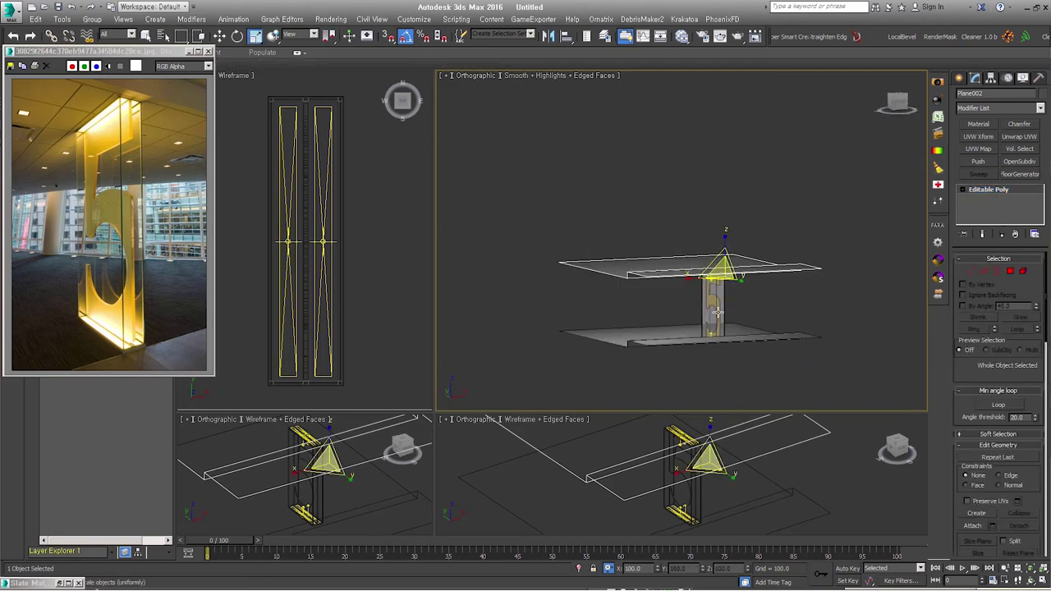
left_click(718, 311)
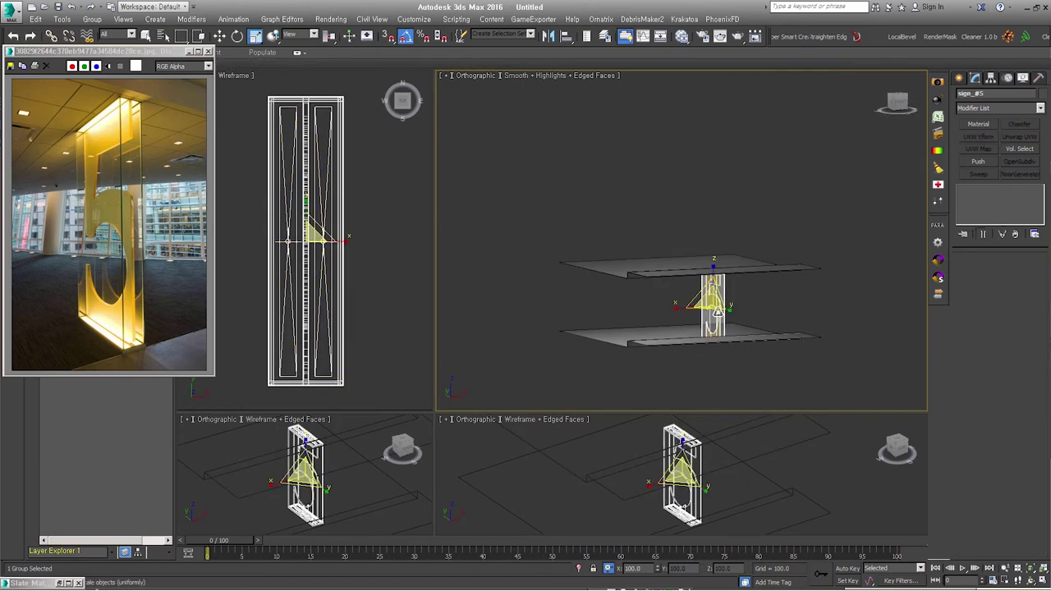
- Select the lower floor plane in a low frontal perspective view
key("p")
mouse_move(718, 312)
middle_mouse_down("alt")
mouse_move(760, 257)
mouse_move(771, 292)
middle_mouse_up("alt")
left_click(771, 292)
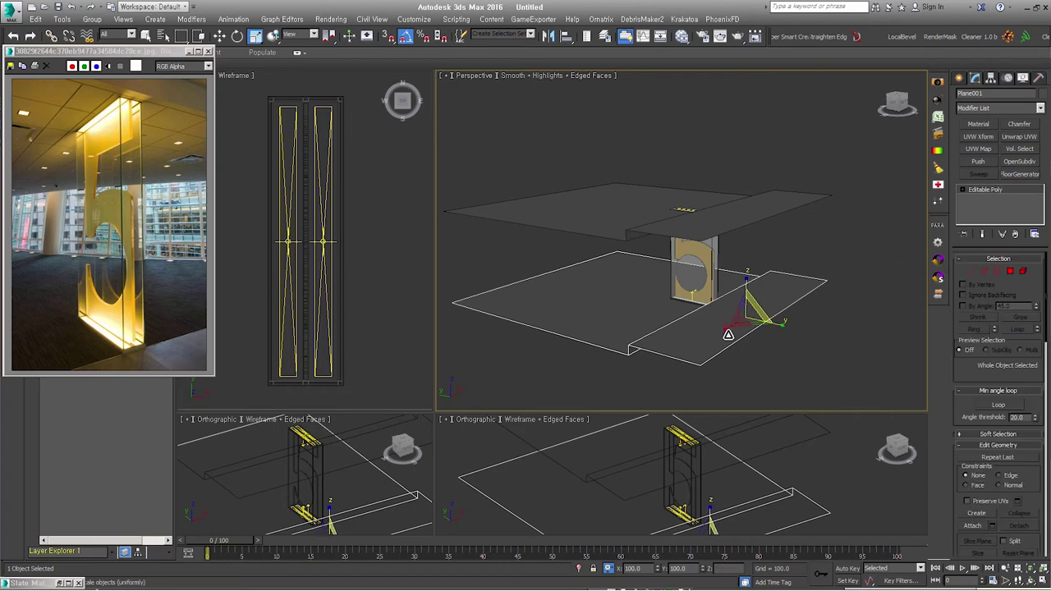
mouse_move(780, 324)
middle_mouse_down("alt")
mouse_move(835, 340)
mouse_move(862, 320)
middle_mouse_up("alt")
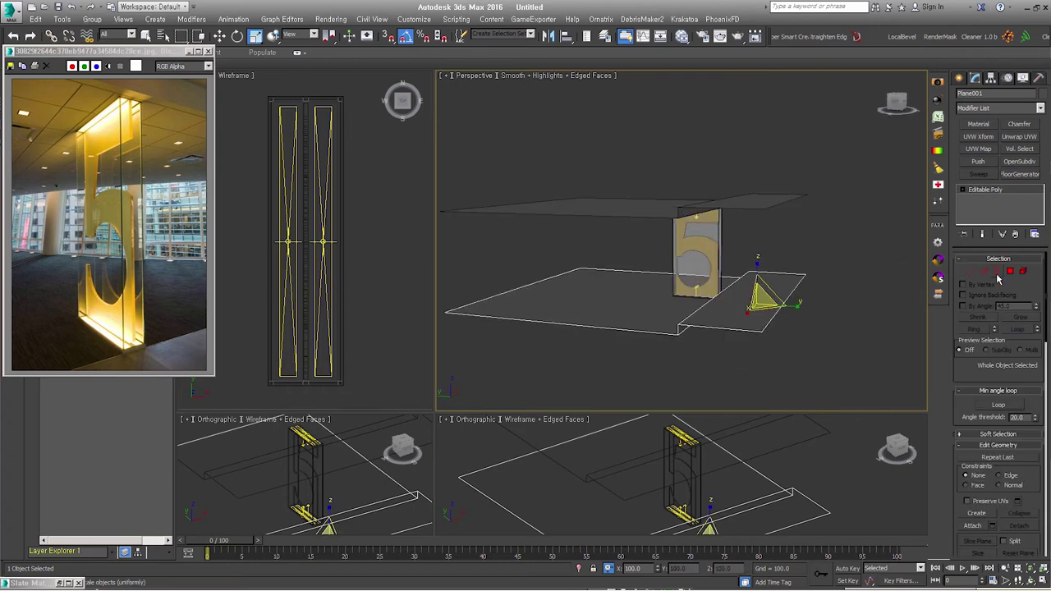
- Test-move the floor polygon, then weld the floor plane's overlapping vertices
left_click(1009, 271)
left_click(752, 284)
right_click(754, 275)
left_click(772, 288)
left_click_drag(754, 279, 754, 312)
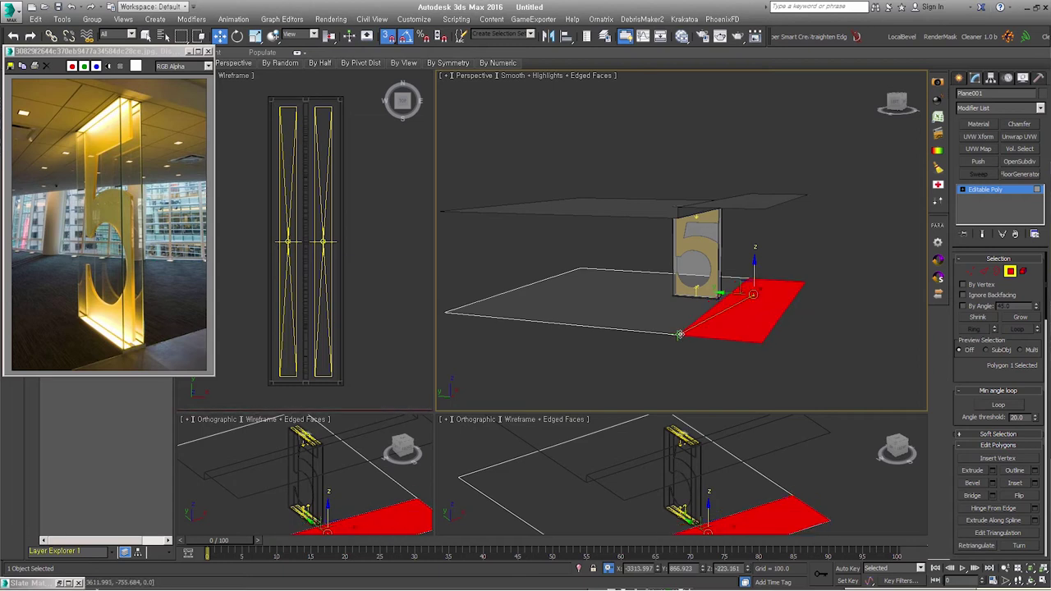
left_click(778, 359)
left_click(971, 272)
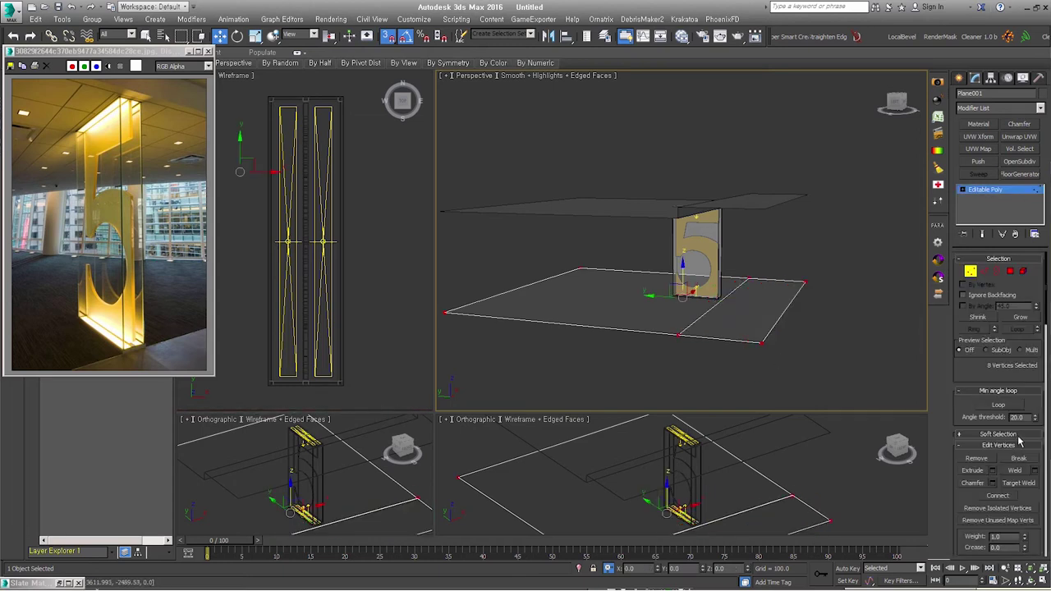
left_click(1016, 469)
- Select the floor edges at the base of the '5' panel and zoom onto its corner
left_click(984, 272)
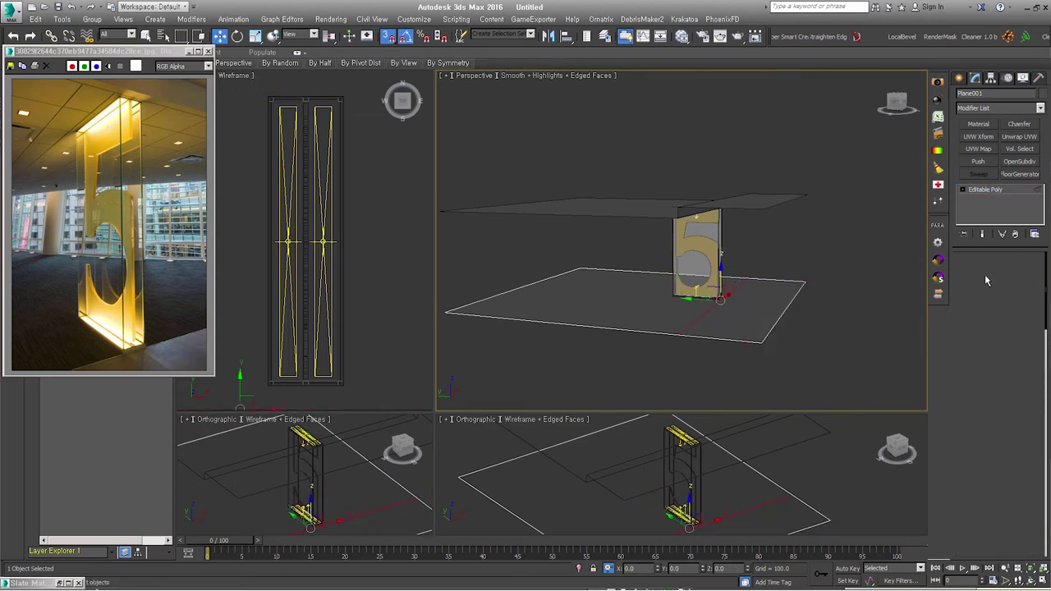
left_click(699, 301)
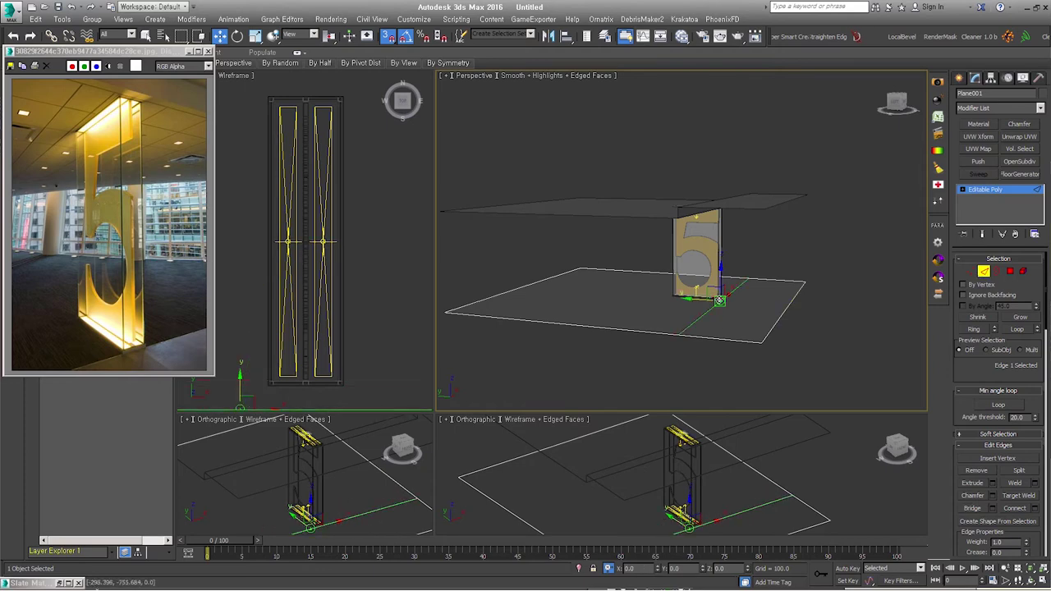
mouse_move(699, 301)
middle_mouse_down("alt")
mouse_move(719, 330)
mouse_move(767, 317)
mouse_move(719, 271)
middle_mouse_up("alt")
scroll(782, 290, "up", 5)
left_click_drag(719, 271, 734, 306)
mouse_move(733, 306)
middle_mouse_down("alt")
mouse_move(715, 288)
mouse_move(723, 277)
middle_mouse_up("alt")
key("u")
scroll(742, 188, "up", 3)
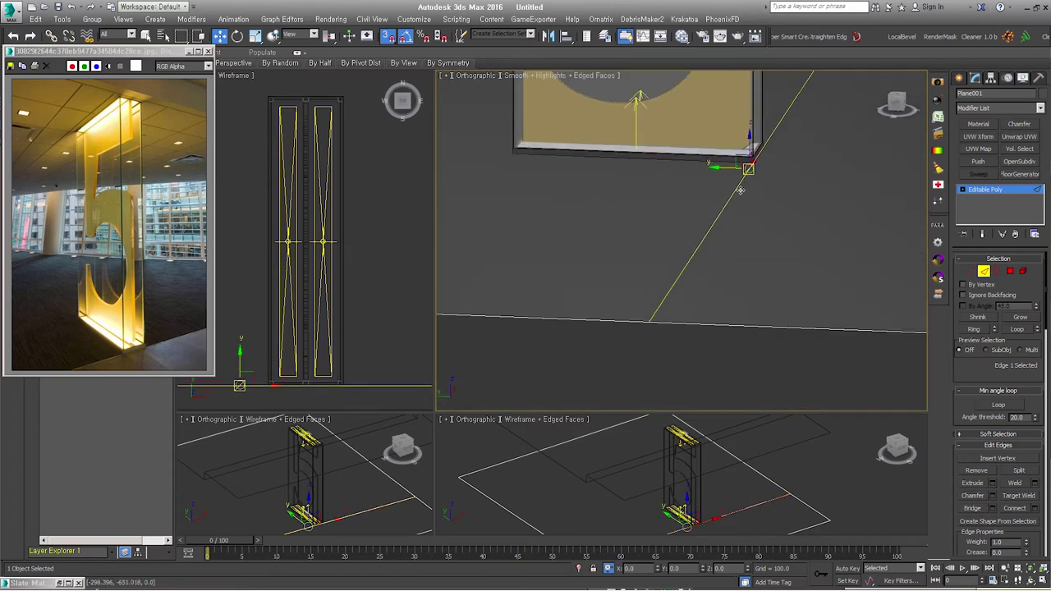
scroll(763, 159, "up", 2)
middle_click_drag(763, 159, 697, 218, "alt")
- Try chamfering the two picked floor edges, then undo it in the Left view
right_click(696, 217)
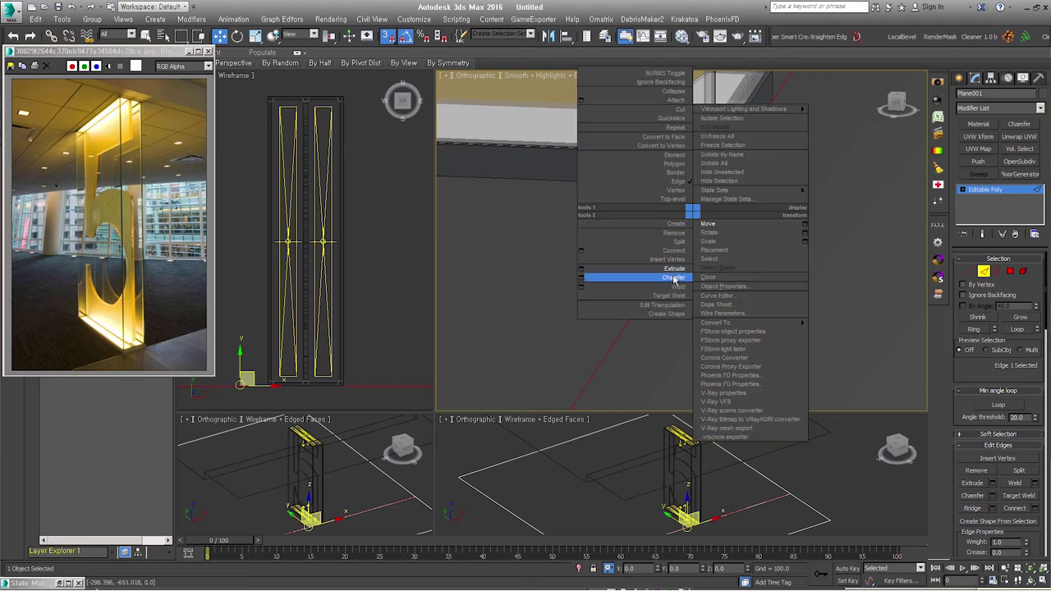
left_click(674, 278)
left_click(674, 248, "ctrl")
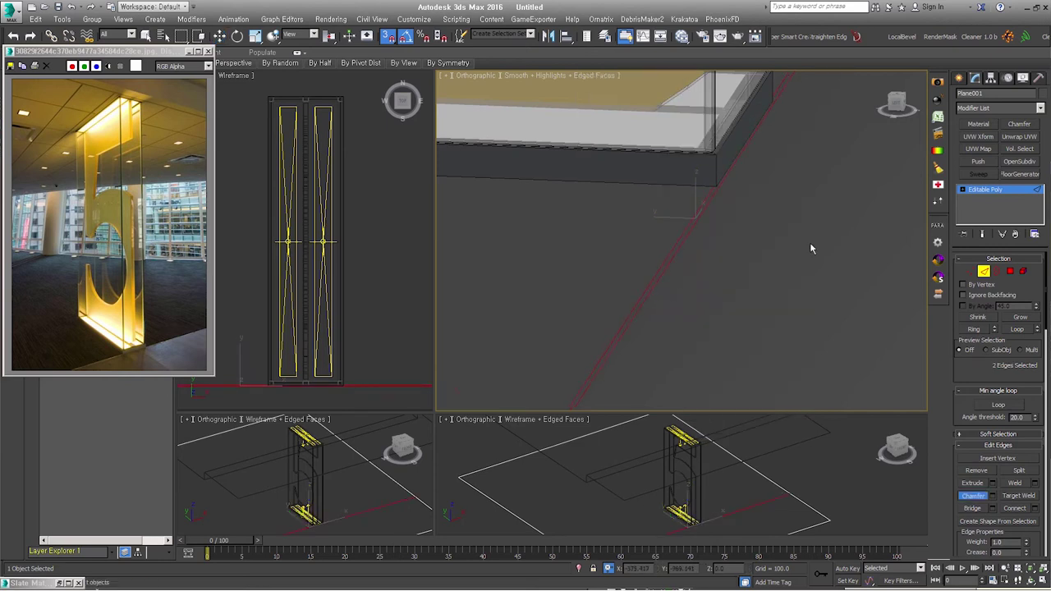
middle_click_drag(656, 271, 680, 272, "alt")
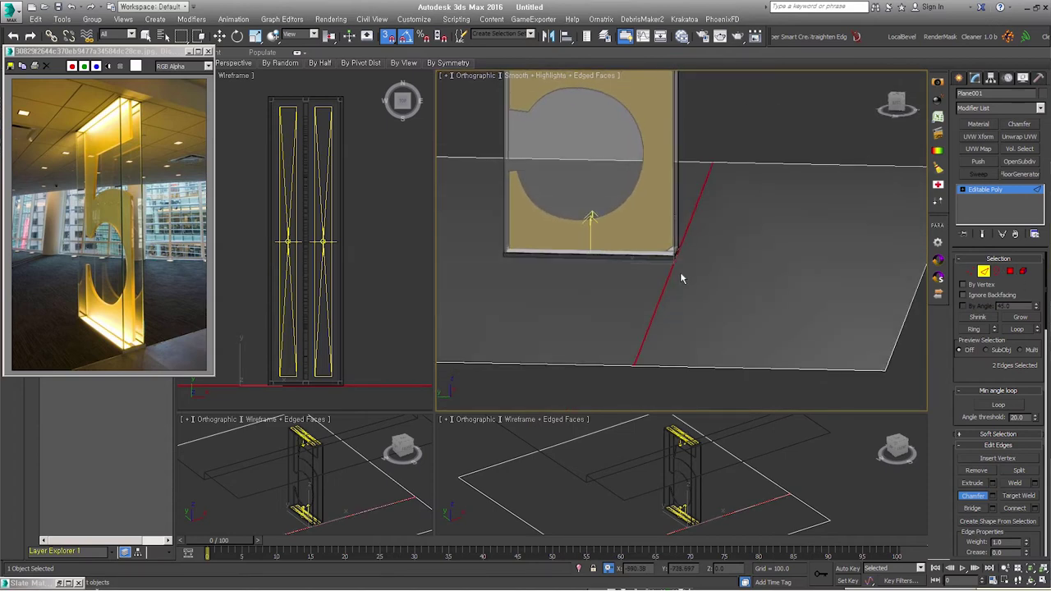
key("l")
key("ctrl+z")
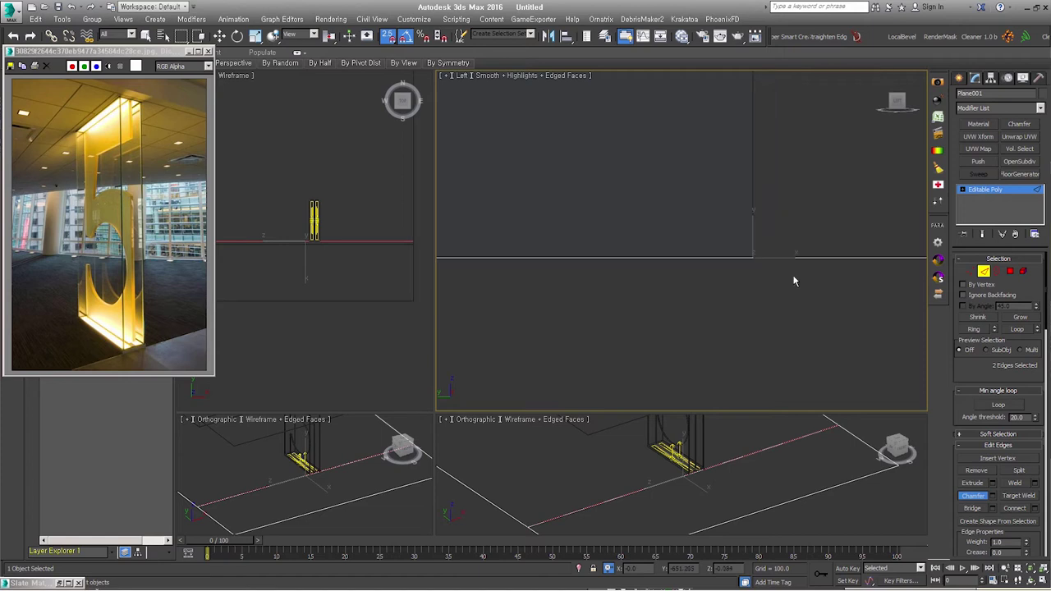
- Select the four centre floor vertices in the Left view
left_click(971, 271)
middle_click_drag(767, 258, 687, 287)
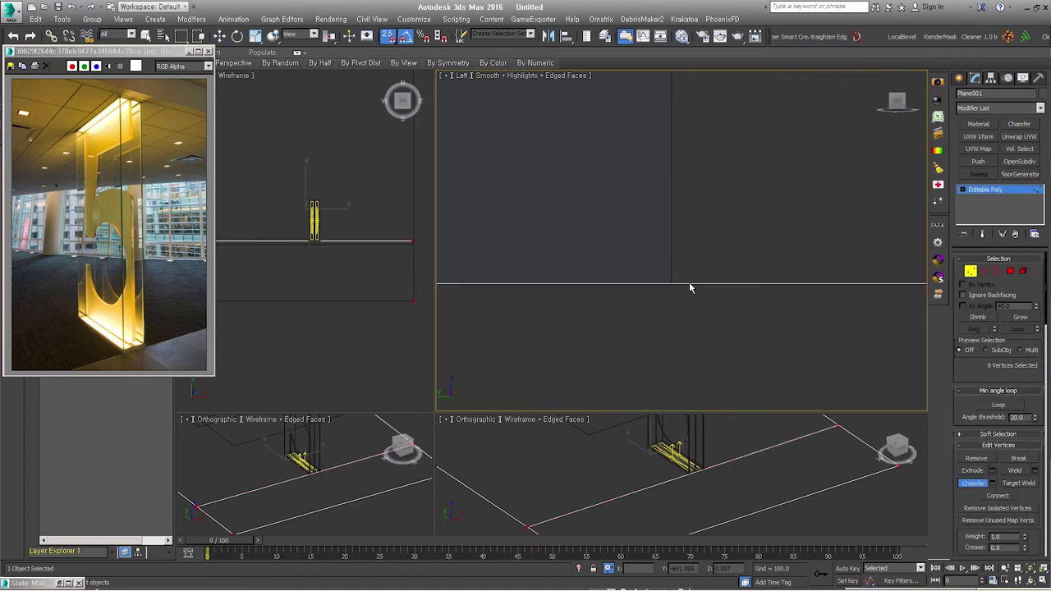
key("w")
left_click(669, 318)
scroll(668, 269, "down", 5)
middle_click_drag(645, 262, 684, 234)
left_click_drag(603, 287, 688, 220)
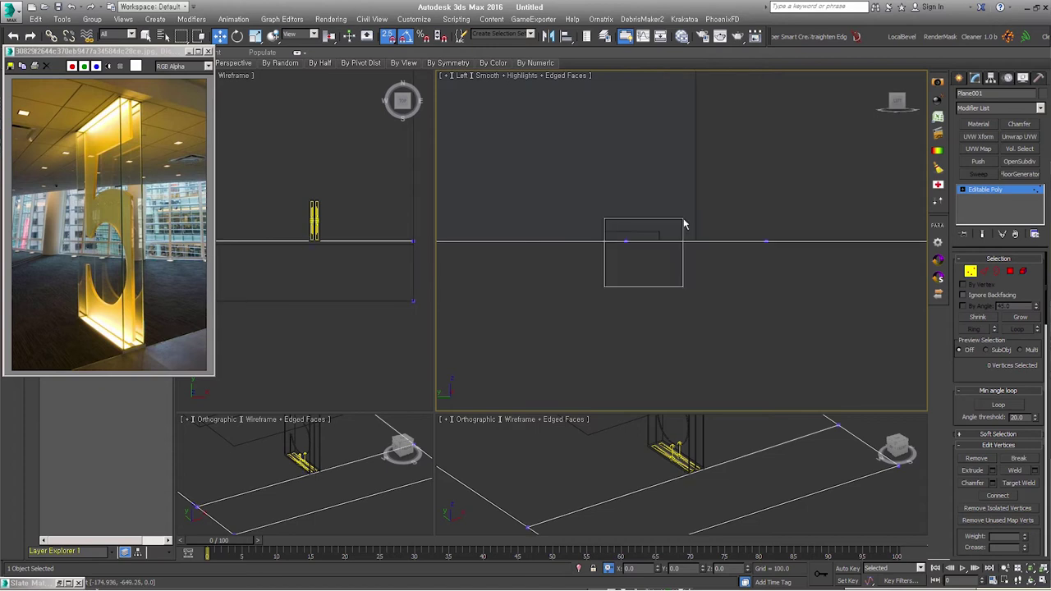
left_click(769, 244)
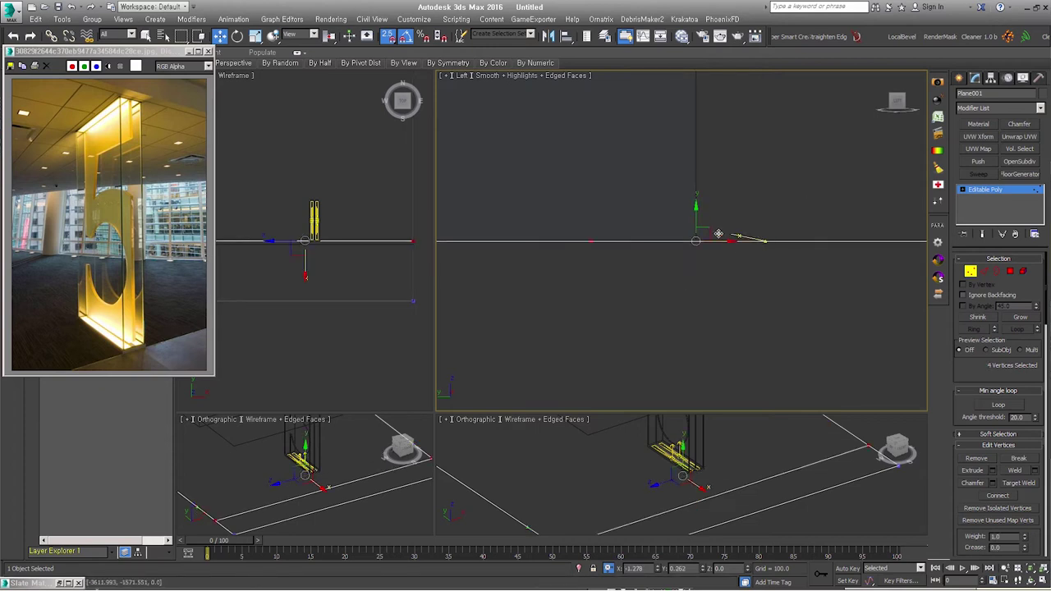
- Box-select the floor strip polygons beneath the sign and bring up Detach options
left_click(1011, 271)
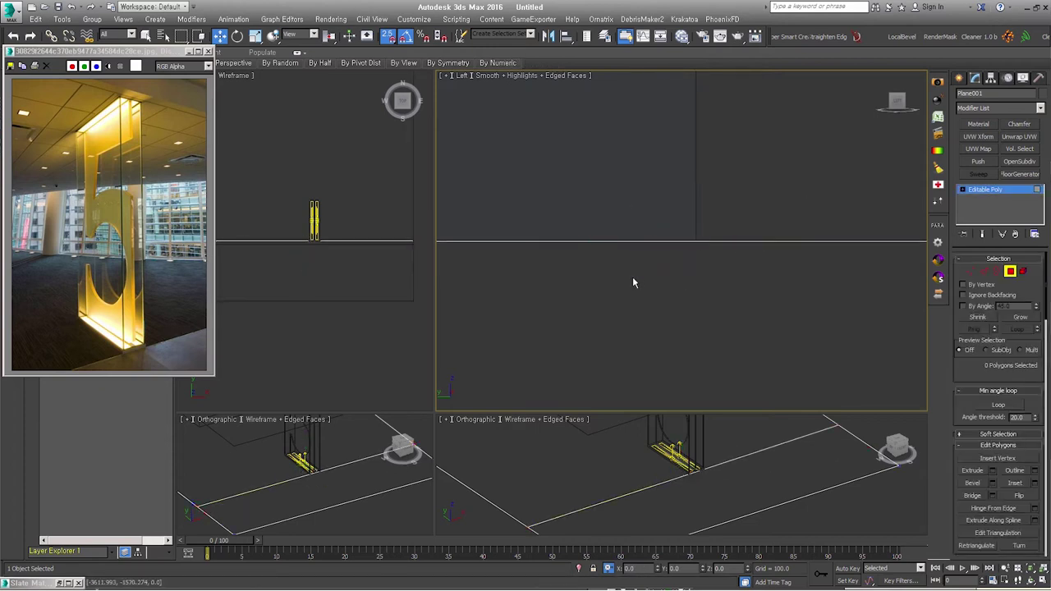
mouse_move(500, 300)
left_mouse_down()
mouse_move(667, 215)
mouse_move(710, 238)
left_mouse_up()
key("alt+d")
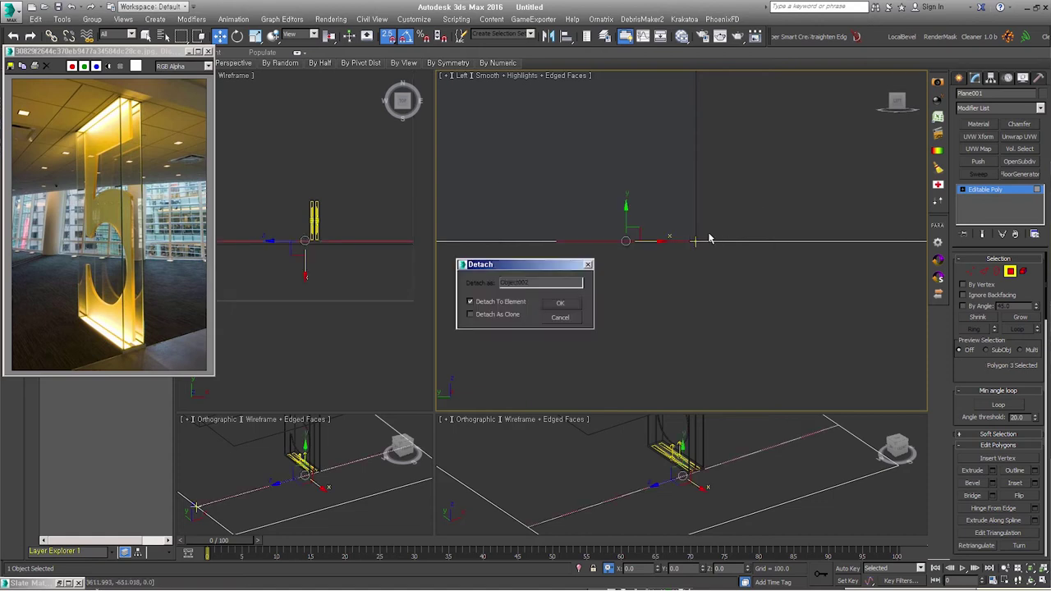
- Detach the floor strip as its own object, Object002, and select it
left_click(485, 302)
left_click(560, 303)
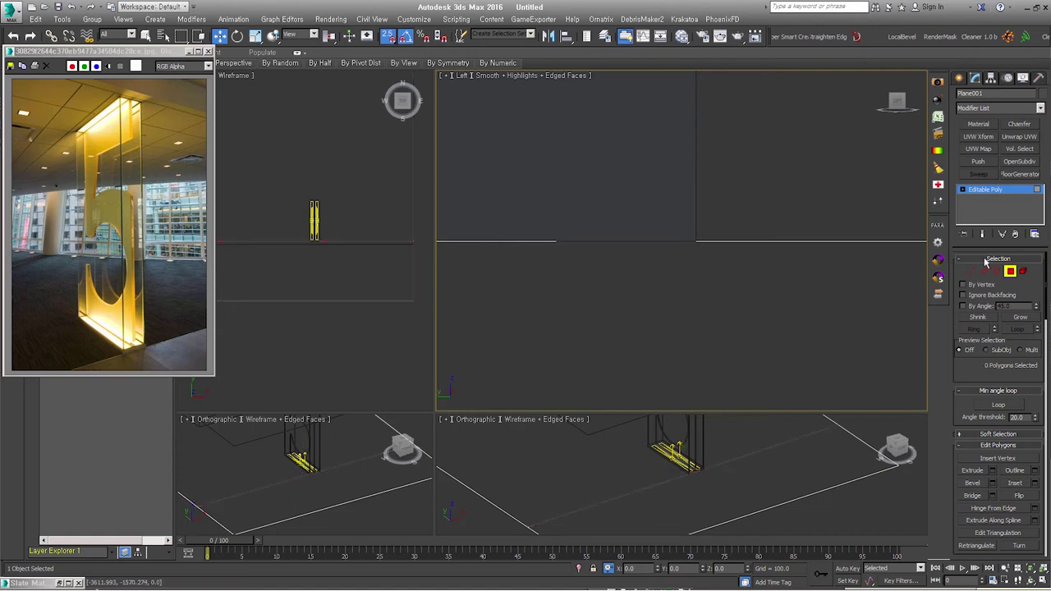
left_click(1010, 271)
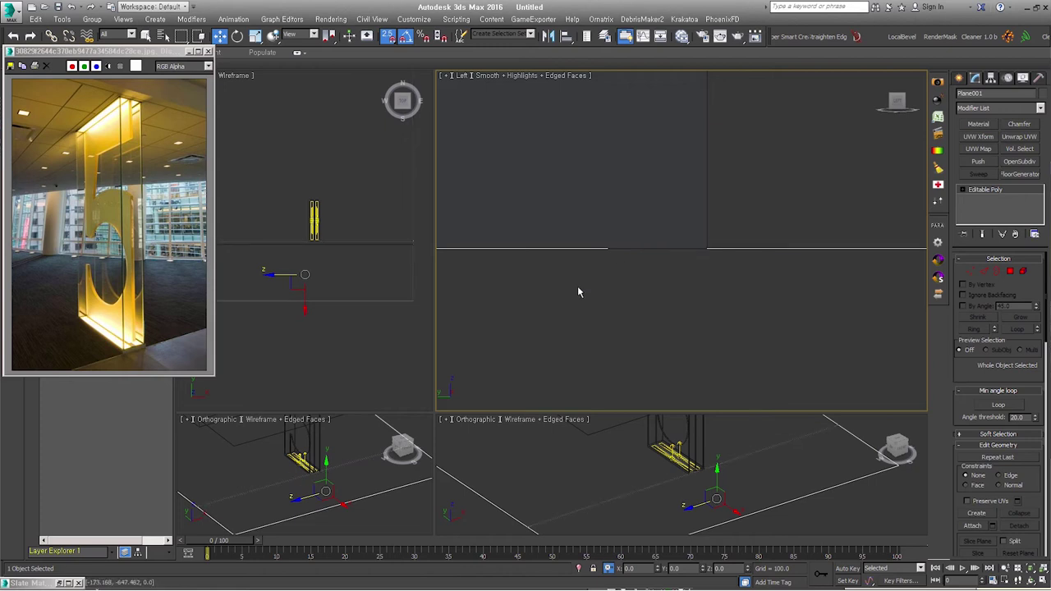
left_click(671, 250)
- Add a Shell modifier with 0 outer amount to Object002, then remove it
key("alt+s")
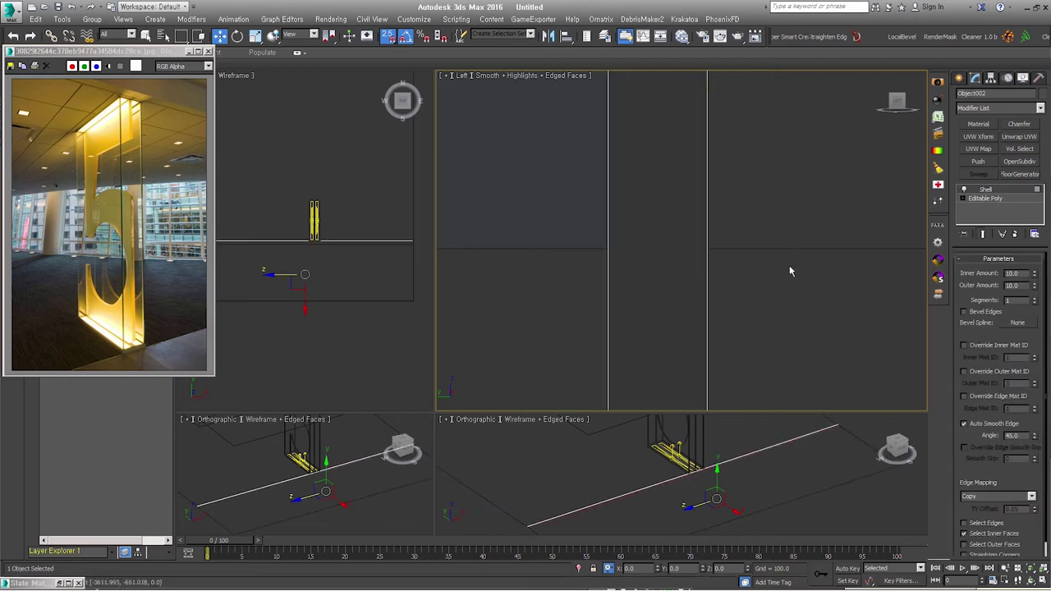
right_click(1035, 288)
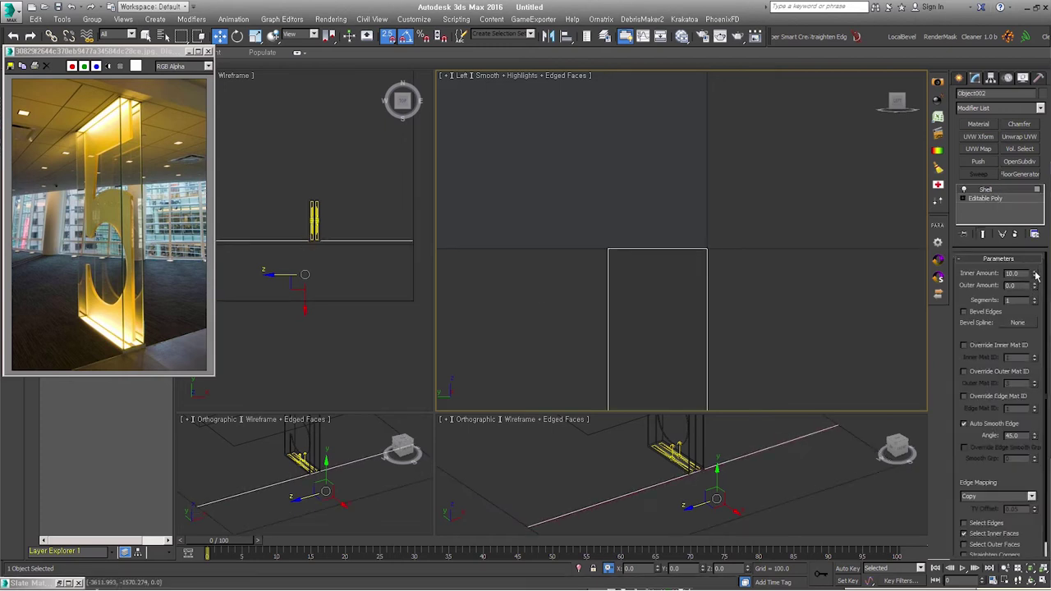
middle_click_drag(728, 282, 710, 236)
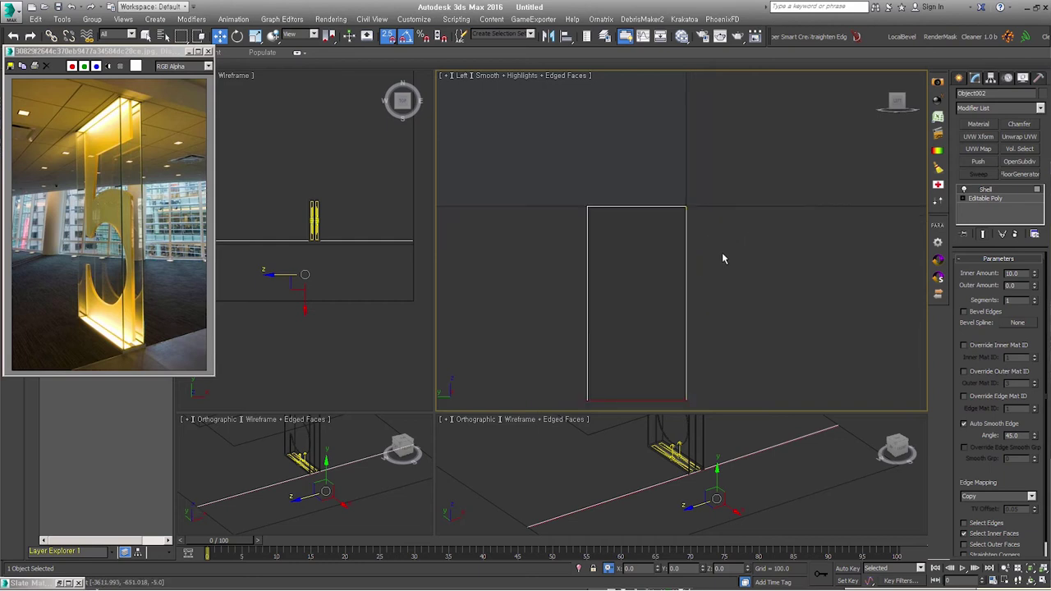
key("Delete")
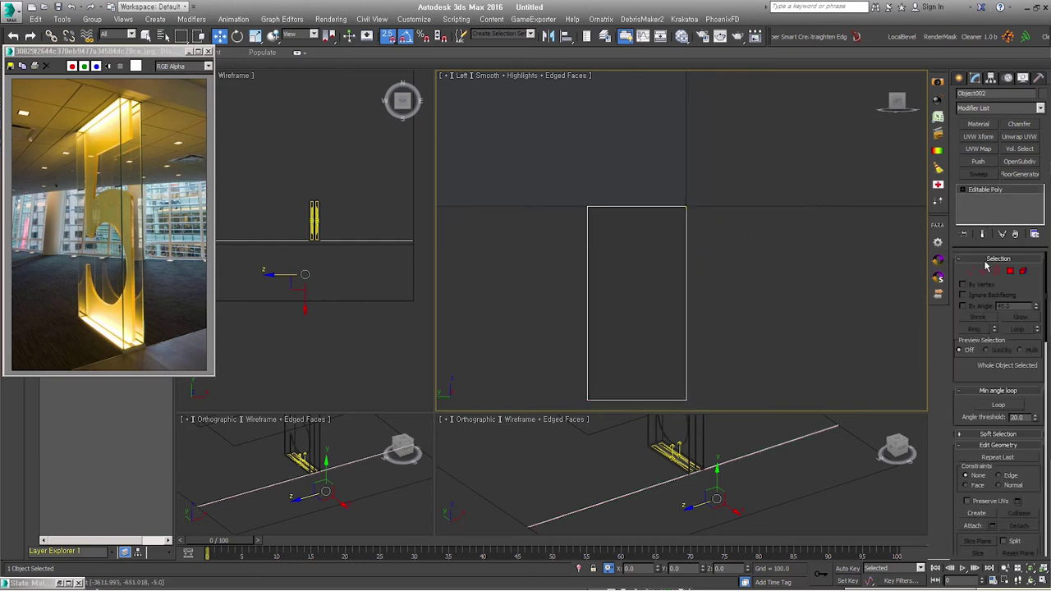
left_click(984, 272)
- Quad-chamfer Object002's edge loop: amount 0.252, 2 segments, tension 0.5
double_click(686, 301)
right_click(661, 215)
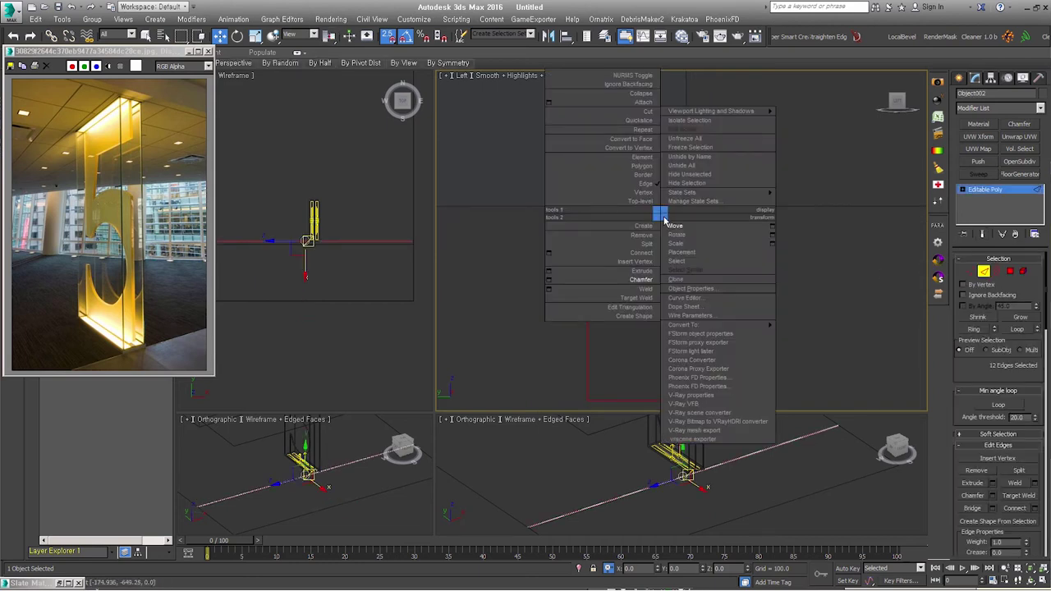
left_click(550, 279)
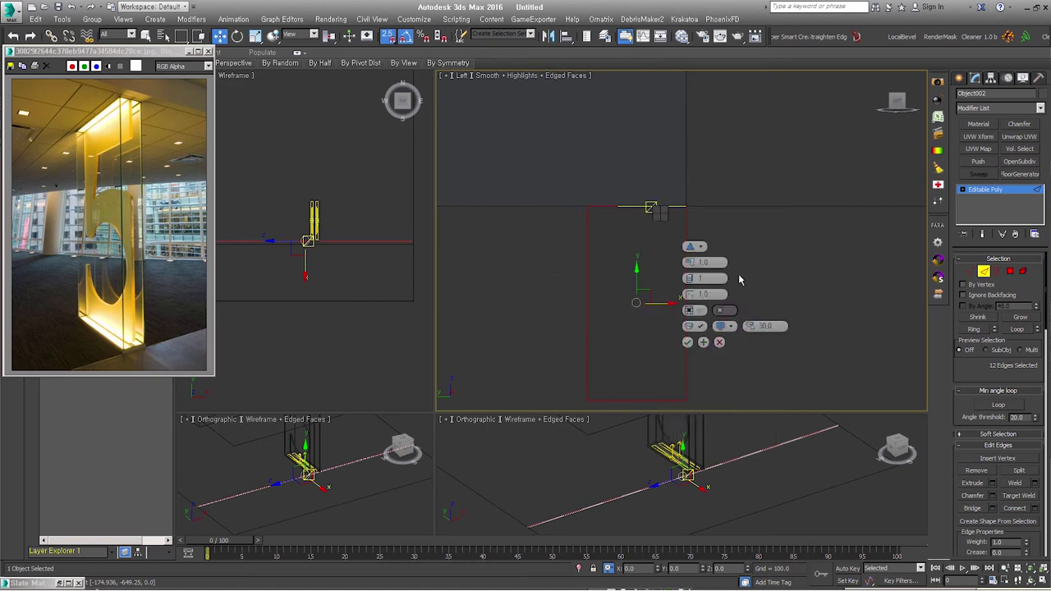
left_click(695, 248)
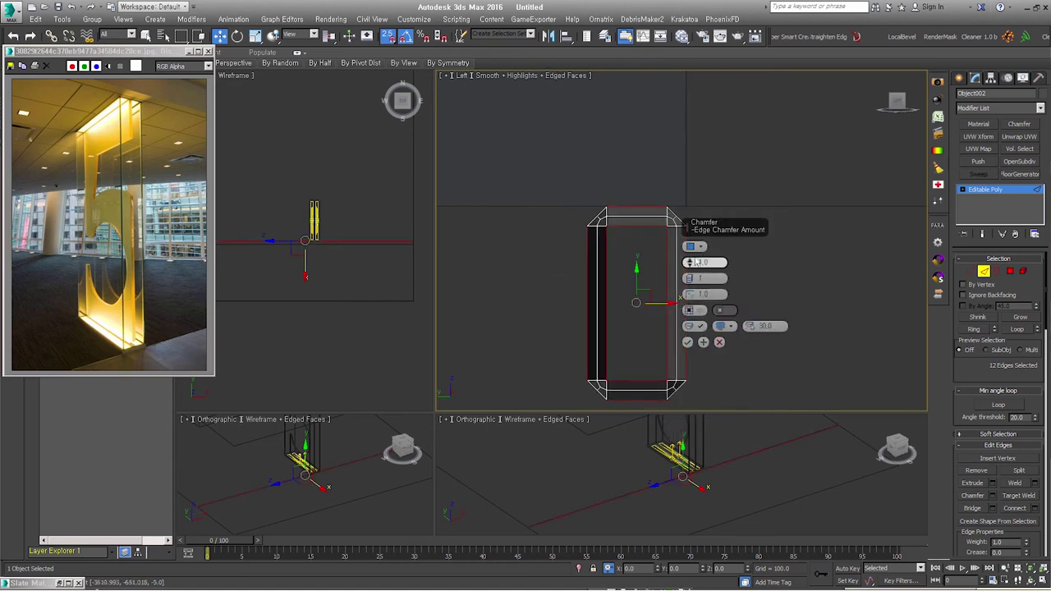
left_click_drag(689, 262, 690, 277)
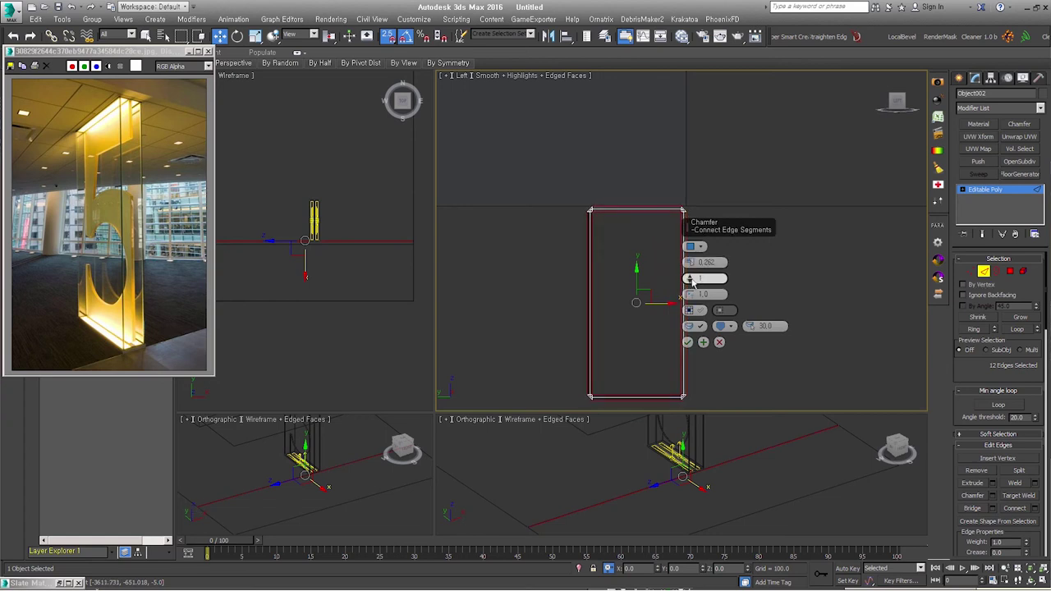
left_click(690, 276)
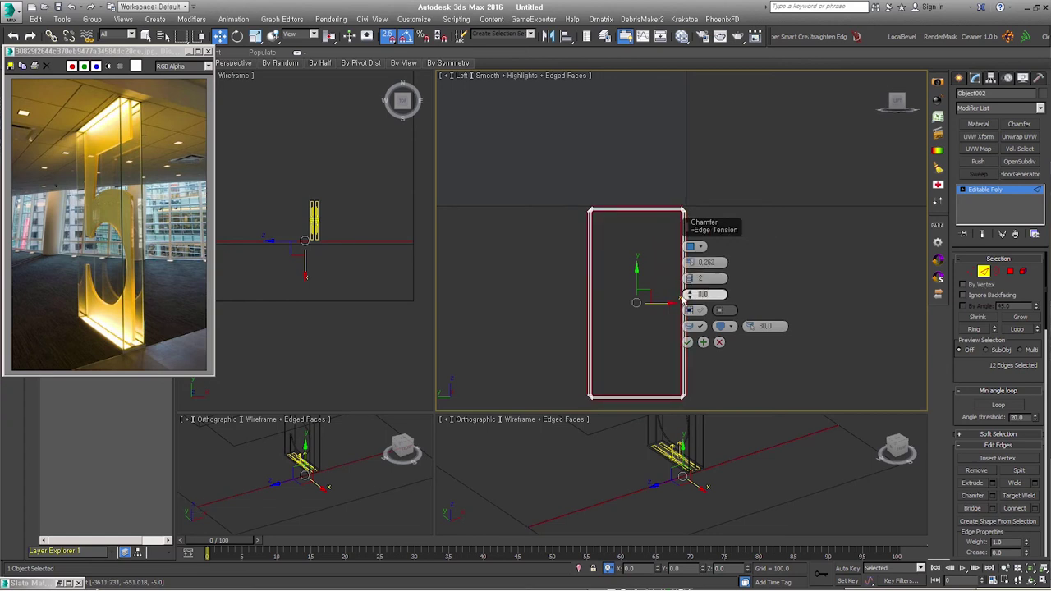
type("0.")
left_click_drag(682, 299, 683, 279)
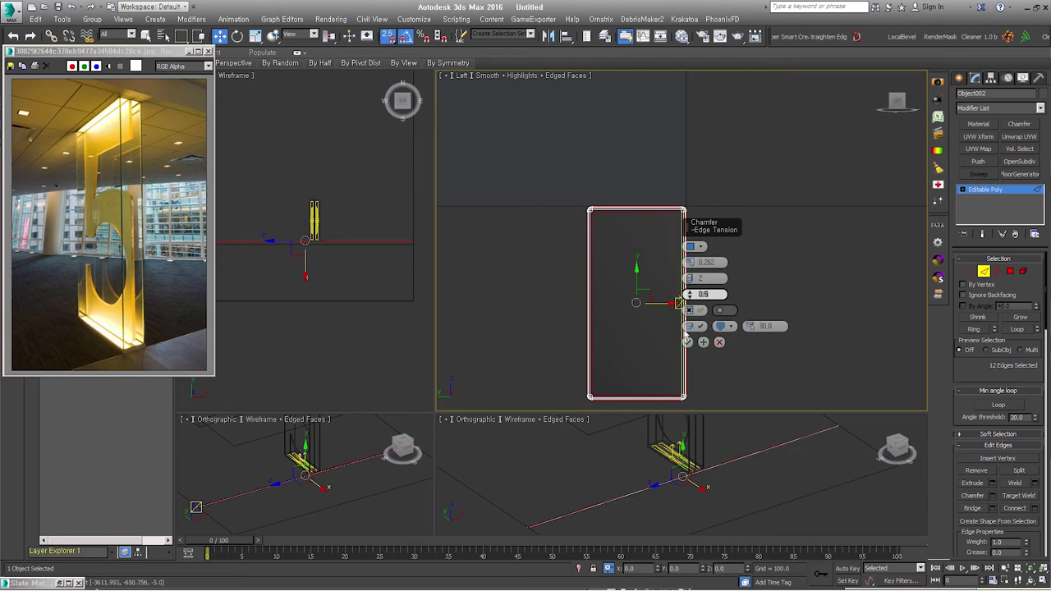
left_click(689, 343)
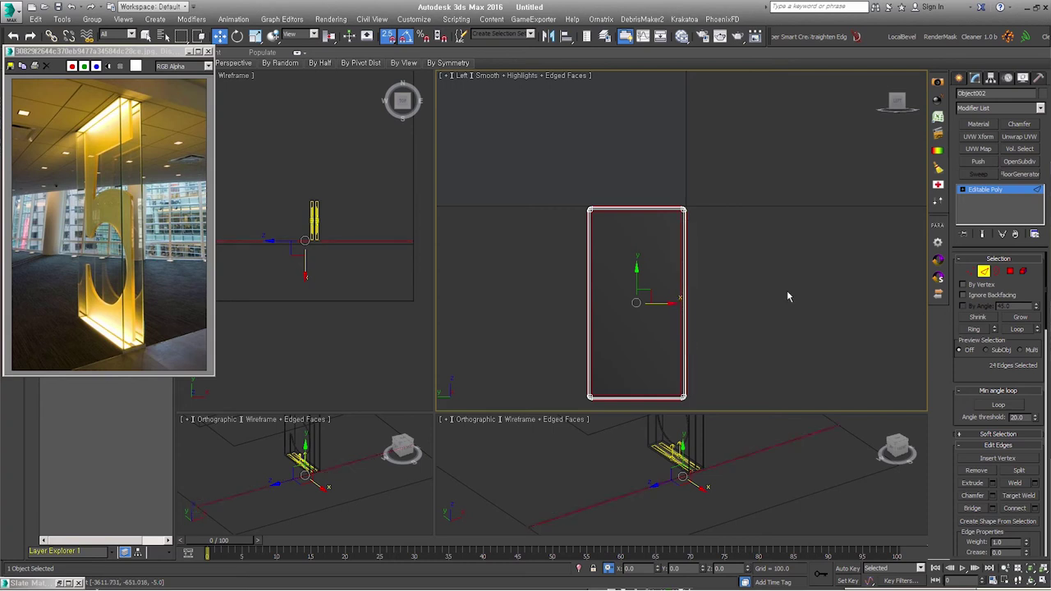
- Raise the strip's top vertices slightly and view it along the floor
left_click(972, 272)
left_click_drag(591, 188, 702, 230)
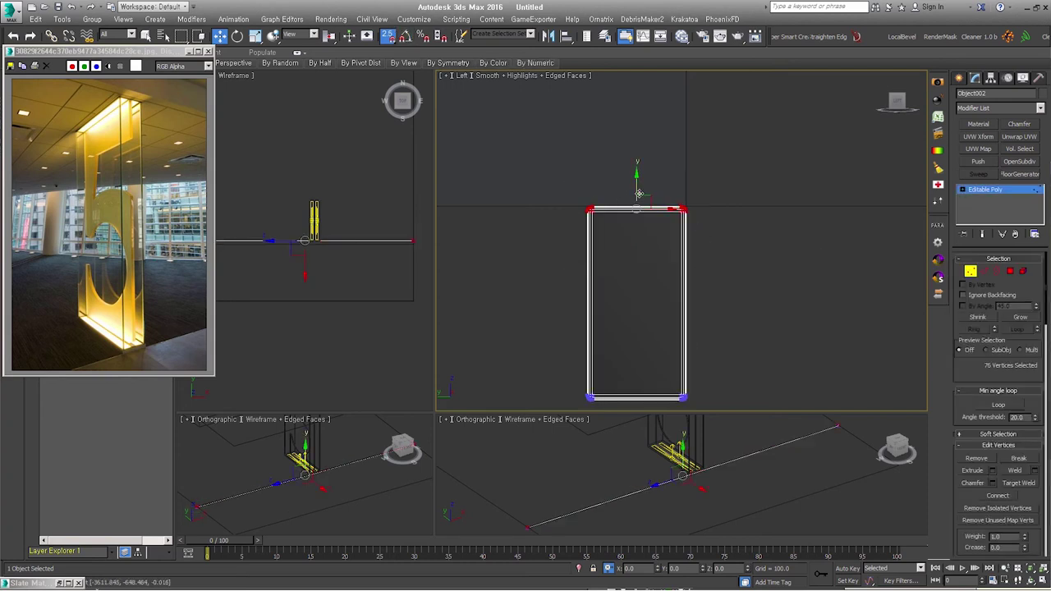
left_click_drag(637, 190, 637, 206)
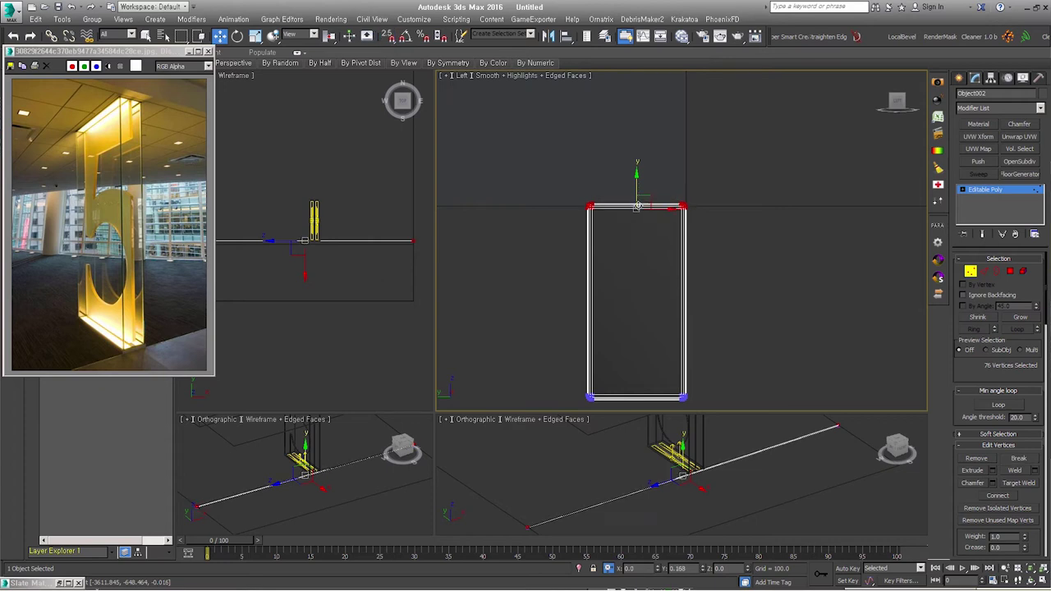
left_click(972, 272)
scroll(723, 255, "down", 5)
mouse_move(723, 255)
middle_mouse_down("alt")
mouse_move(685, 274)
mouse_move(601, 258)
mouse_move(618, 278)
middle_mouse_up("alt")
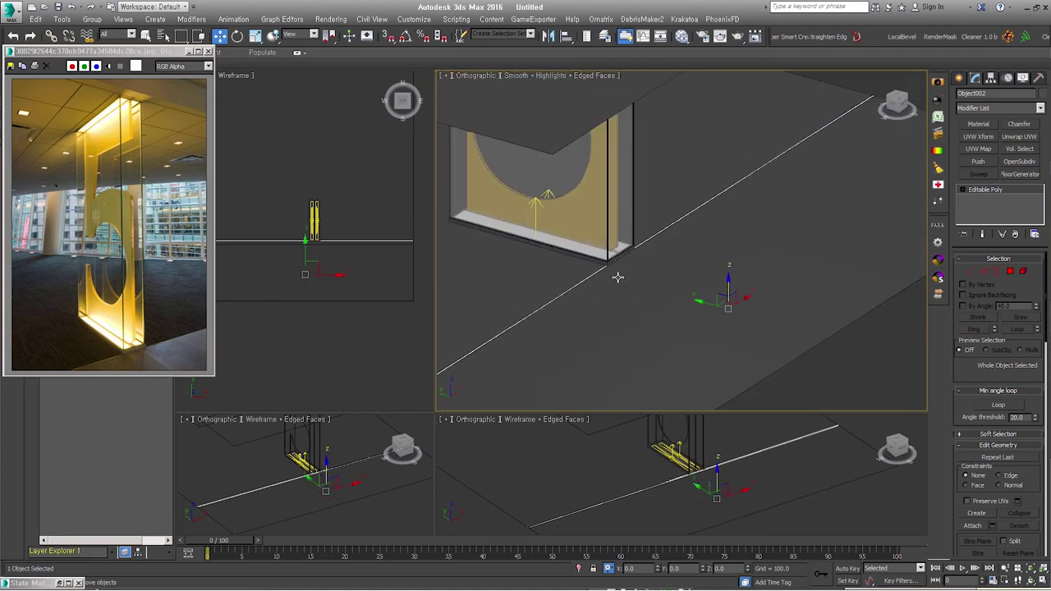
- Select the sign_#5 group and show the safe frame in a Perspective view
left_click(603, 212)
mouse_move(602, 212)
middle_mouse_down("alt")
mouse_move(707, 352)
mouse_move(703, 322)
mouse_move(715, 339)
middle_mouse_up("alt")
key("p")
key("shift+f")
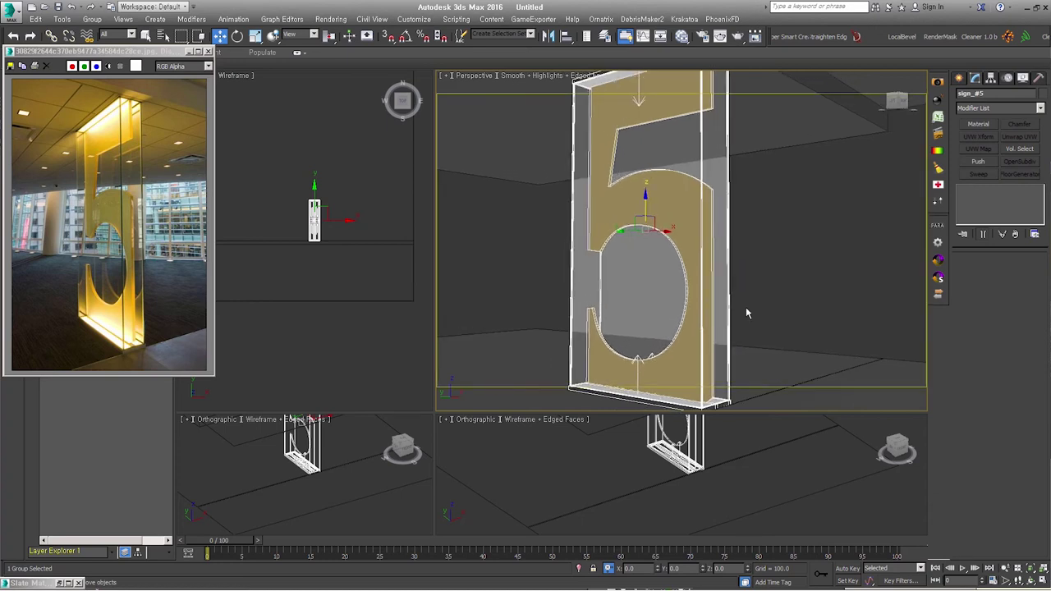
- Set the render output to a custom 466 × 700 size with locked image aspect
left_click(702, 37)
right_click(171, 196)
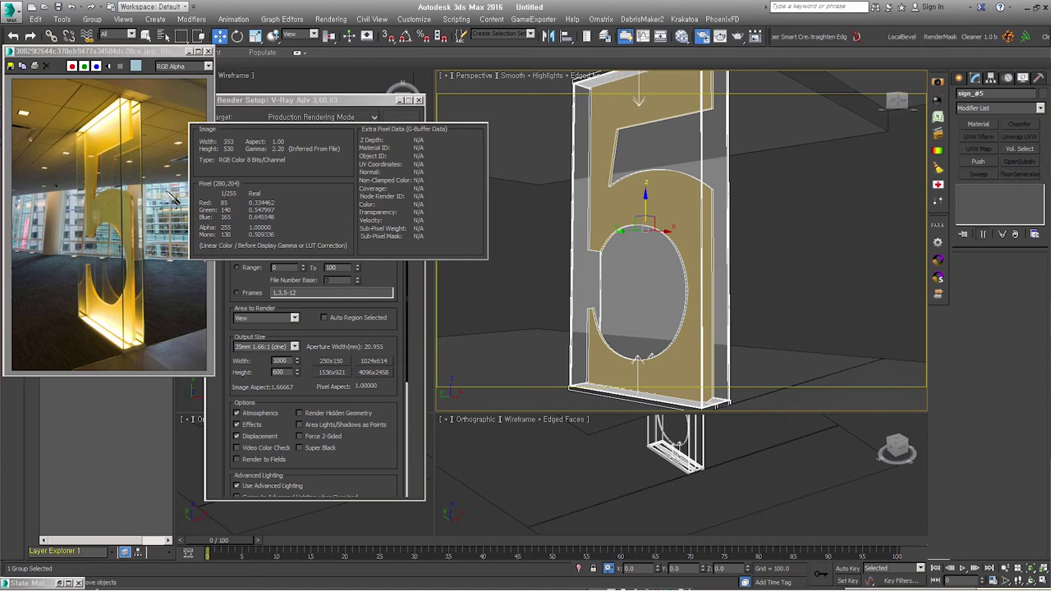
right_click_drag(171, 196, 214, 370)
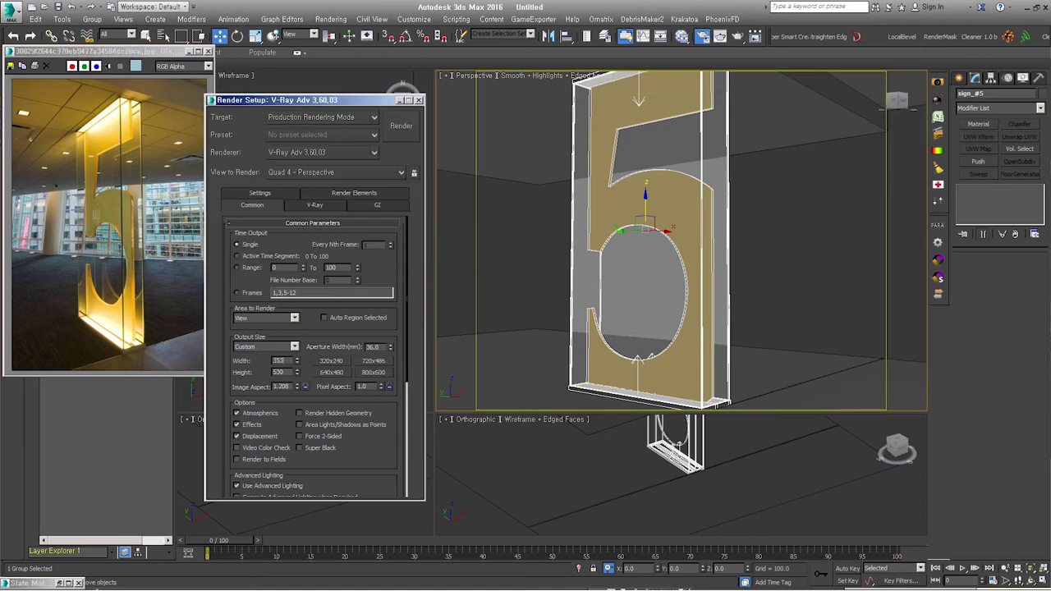
left_click(305, 388)
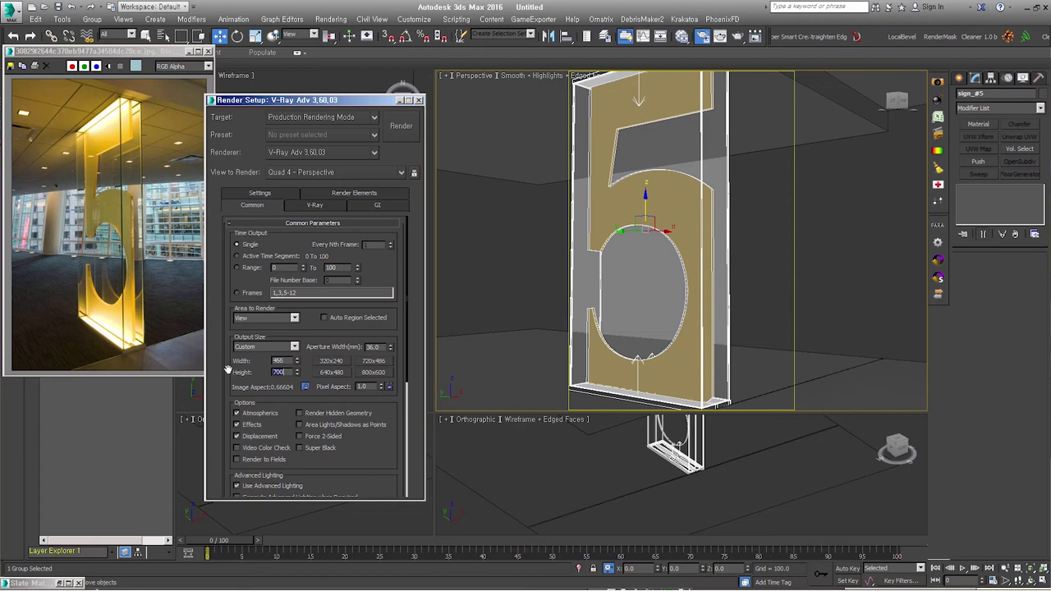
left_click(420, 100)
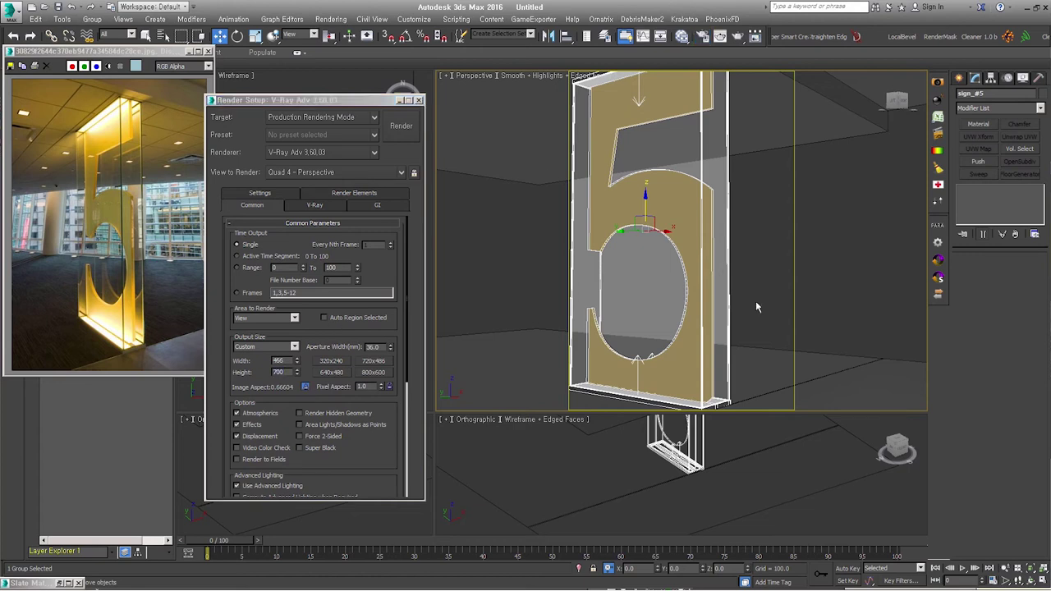
- Orbit, pan and zoom the perspective view to frame the '5' sign frontally
scroll(752, 298, "down", 5)
scroll(752, 298, "up", 2)
middle_click_drag(698, 255, 728, 288, "alt")
scroll(692, 283, "up", 2)
scroll(693, 283, "up", 2)
scroll(693, 282, "up", 1)
middle_click_drag(692, 282, 694, 277, "alt")
scroll(694, 277, "up", 1)
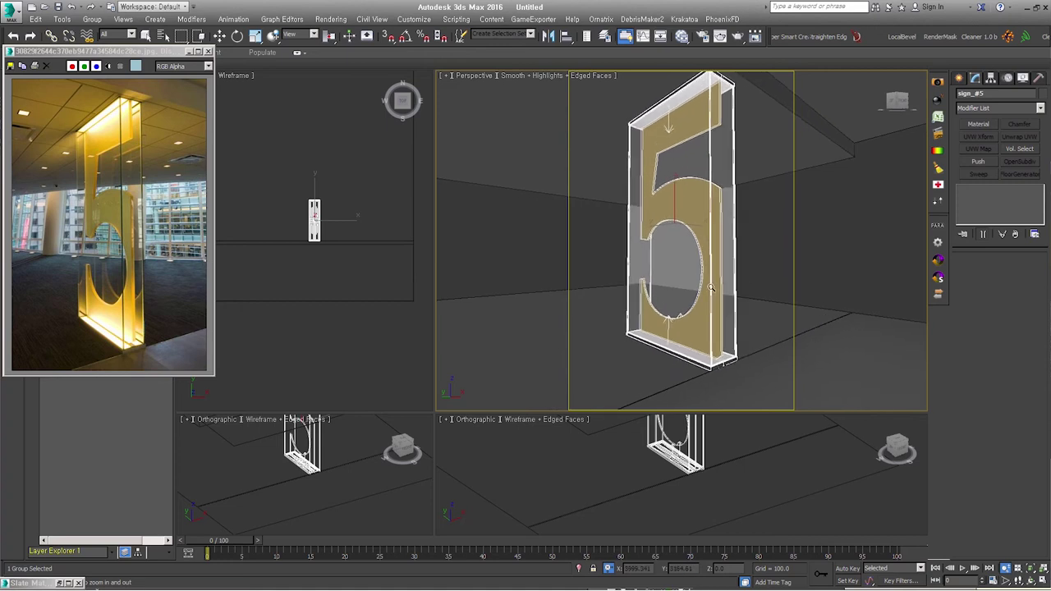
middle_click_drag(693, 276, 712, 303)
scroll(762, 319, "up", 1)
scroll(761, 319, "up", 1)
key("w")
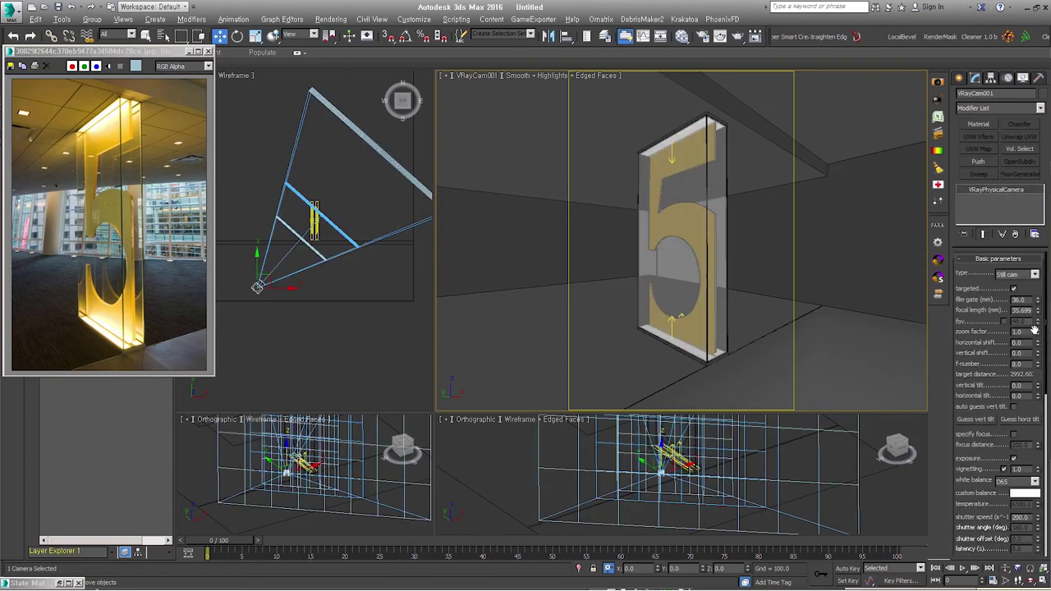
- Set the V-Ray camera's focal length to 28 mm and drag its zoom factor higher
double_click(1018, 310)
type("24")
key("Return")
type("28")
key("Return")
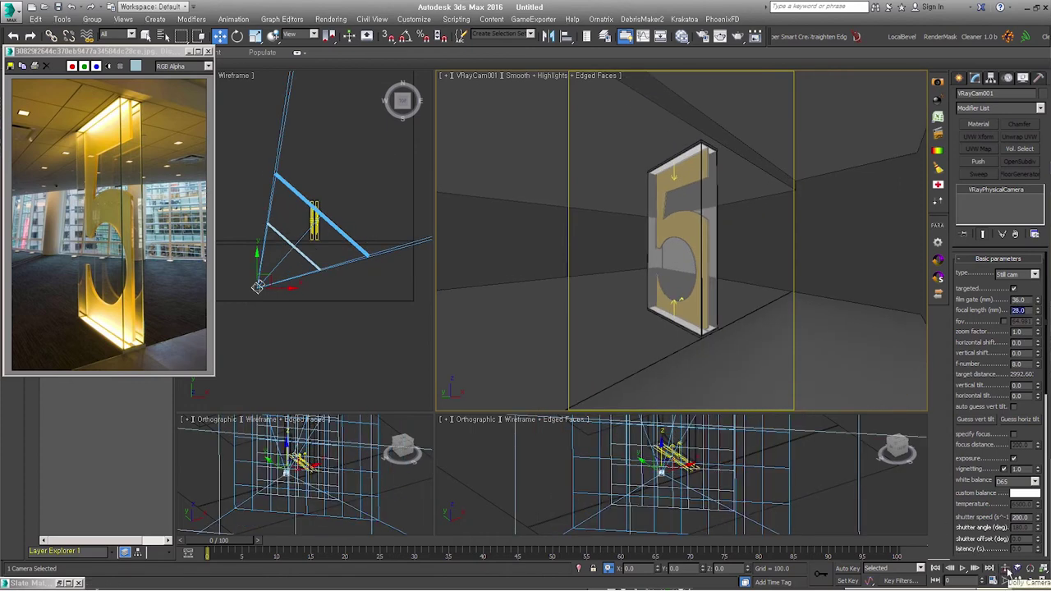
mouse_move(1039, 332)
left_mouse_down()
mouse_move(1044, 304)
mouse_move(1047, 351)
left_mouse_up()
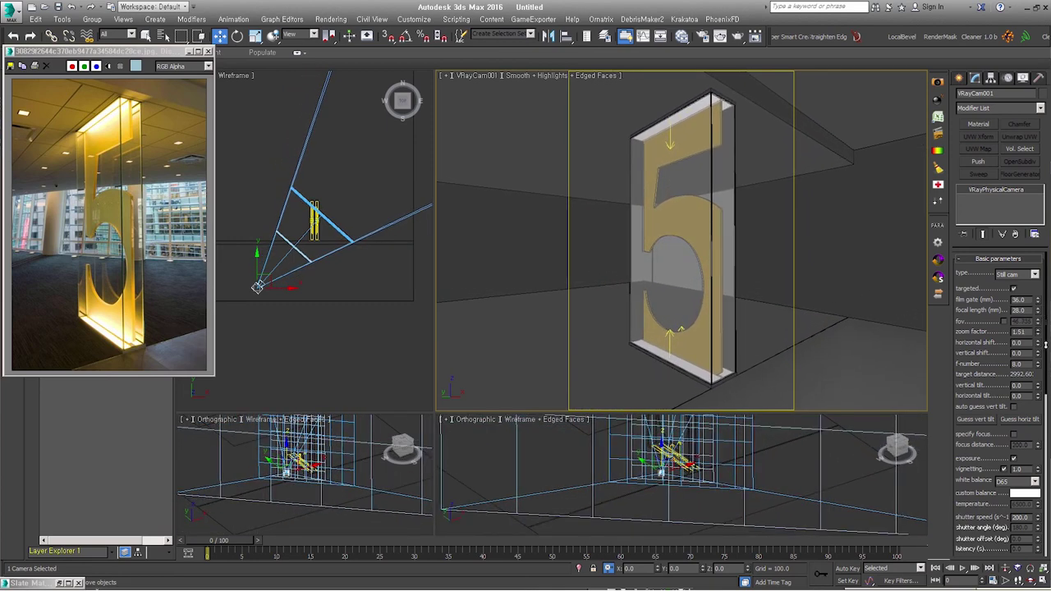
left_click_drag(980, 454, 979, 355)
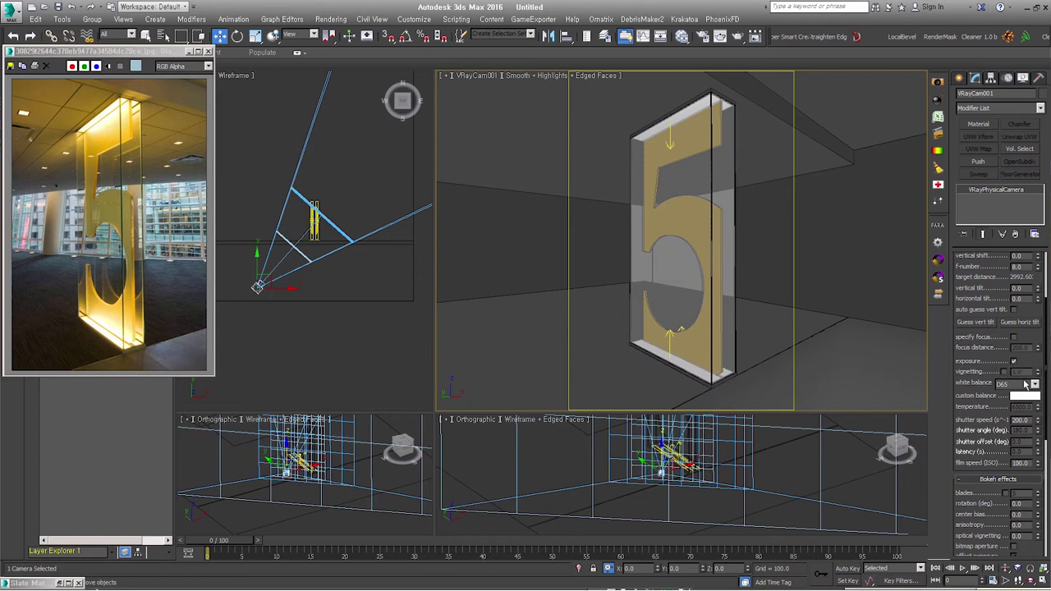
- Set white balance to Neutral and shutter speed to 50, keeping the f-number at 4.0
left_click(1034, 385)
left_click(1009, 401)
left_click(997, 409)
double_click(1019, 420)
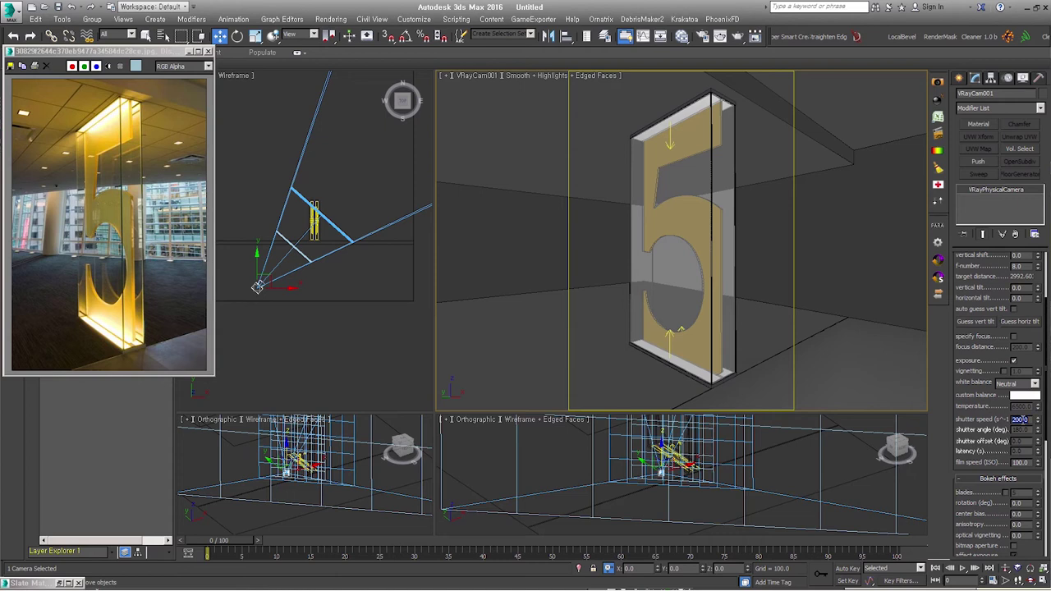
type("50")
key("Return")
left_click_drag(1000, 299, 1002, 320)
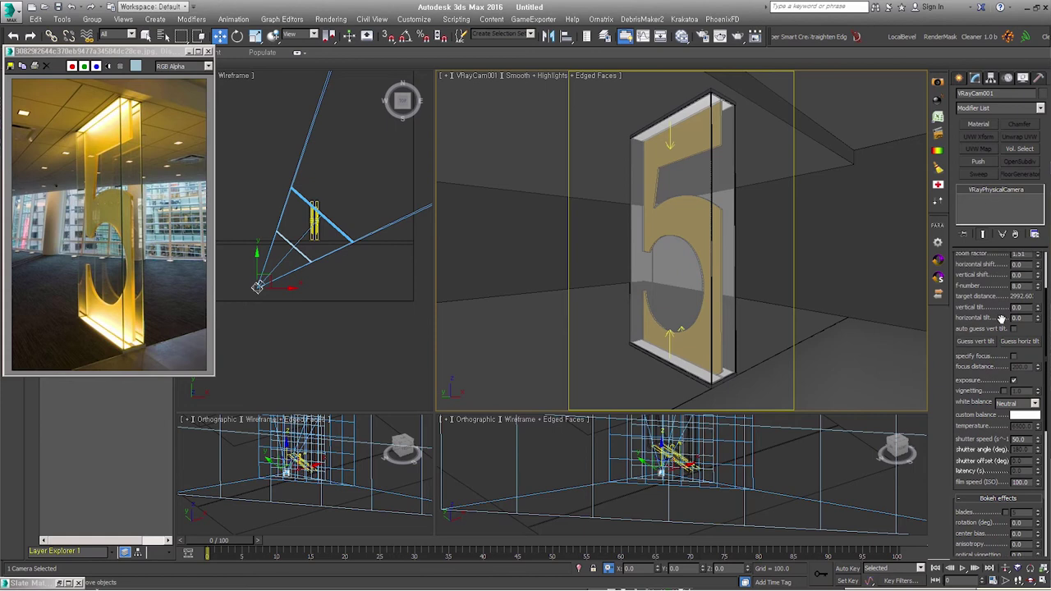
double_click(1019, 286)
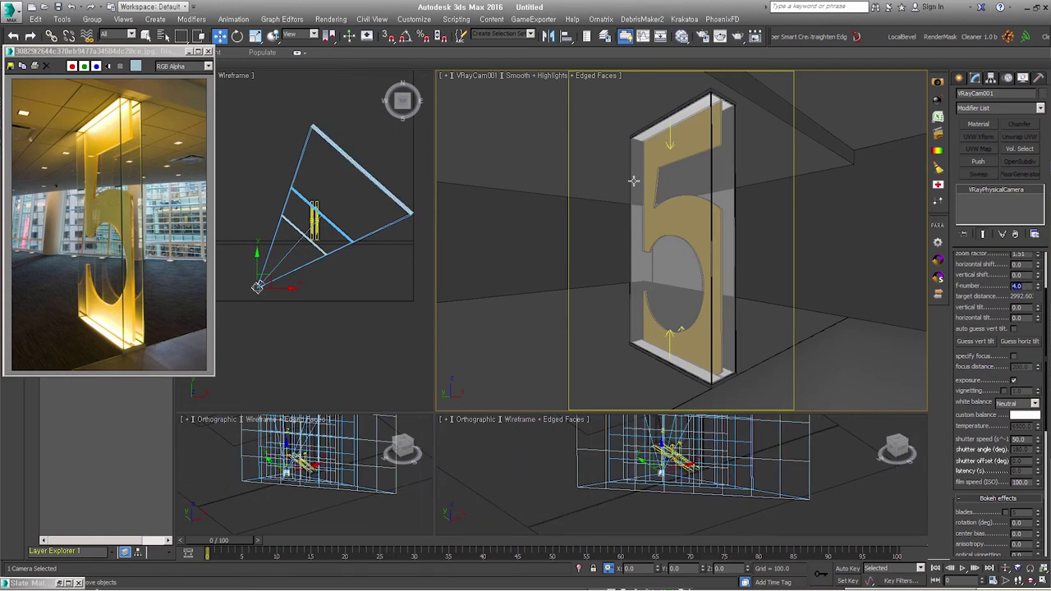
- Deselect the camera, orbit around the sign, and select the ceiling plane with the Move tool
left_click(589, 238)
middle_click_drag(827, 335, 722, 282, "alt")
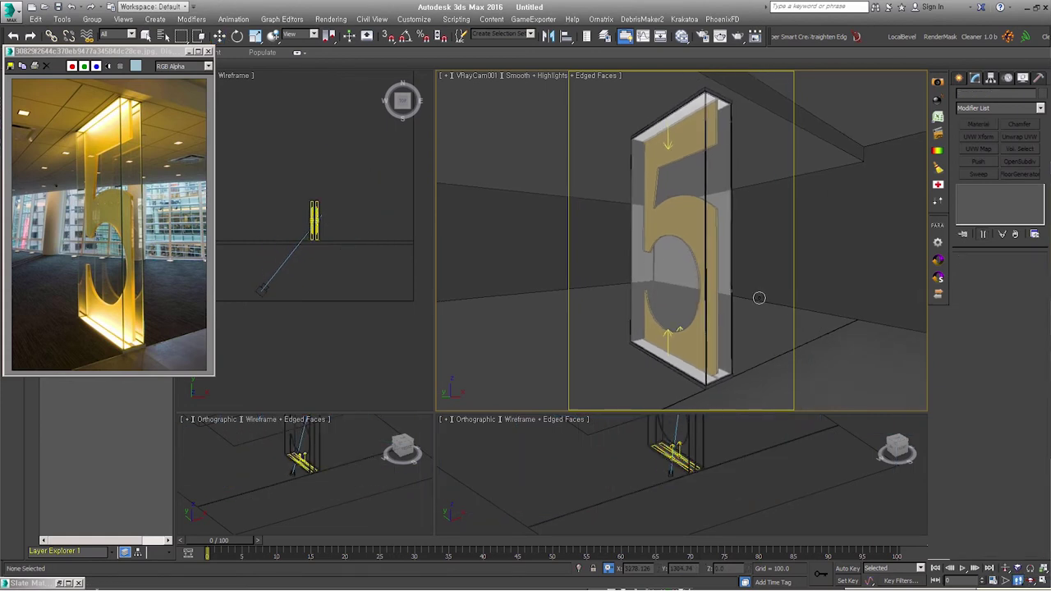
key("w")
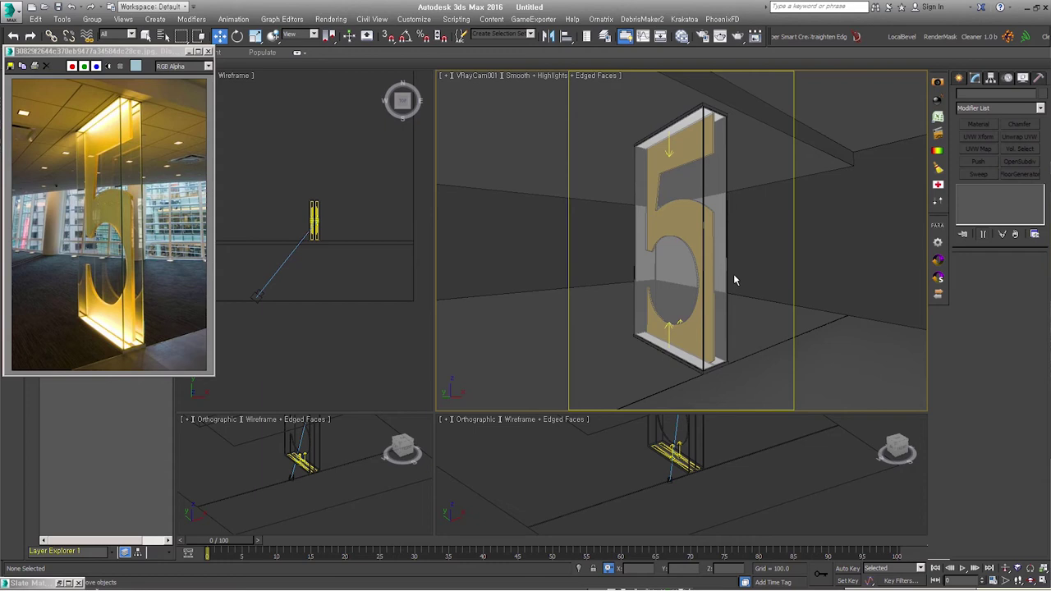
left_click(773, 152)
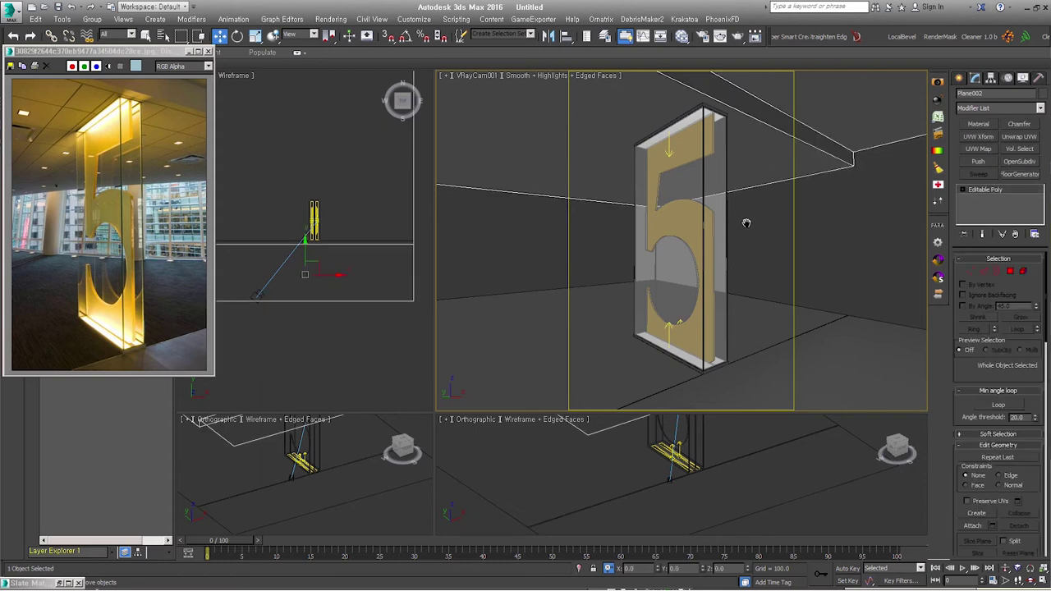
- In Top view, select both planes and stretch their right-edge vertices outward
key("t")
key("z")
scroll(723, 228, "down", 2)
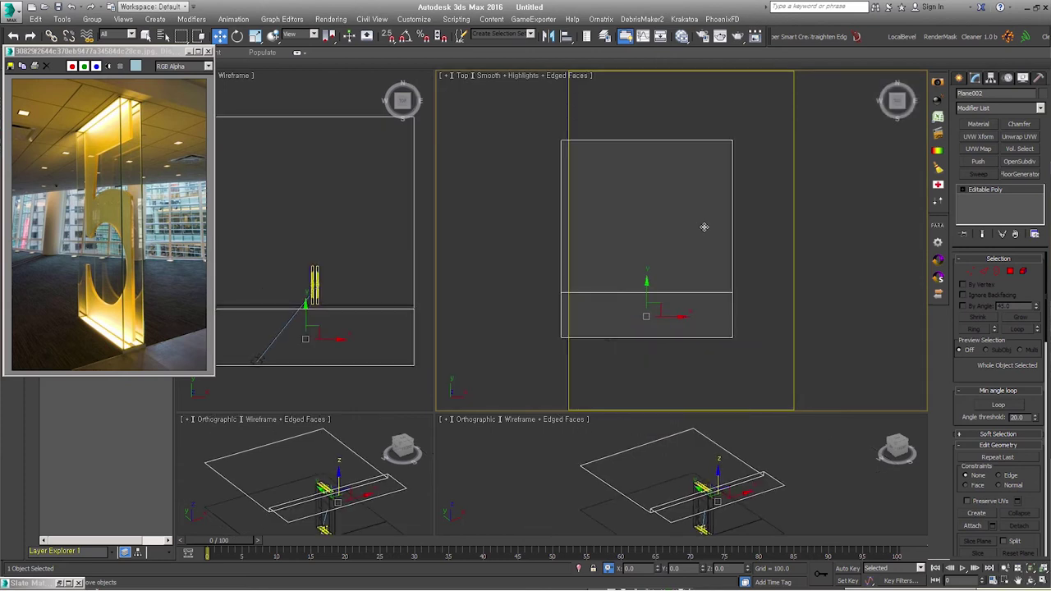
left_click_drag(771, 358, 720, 327)
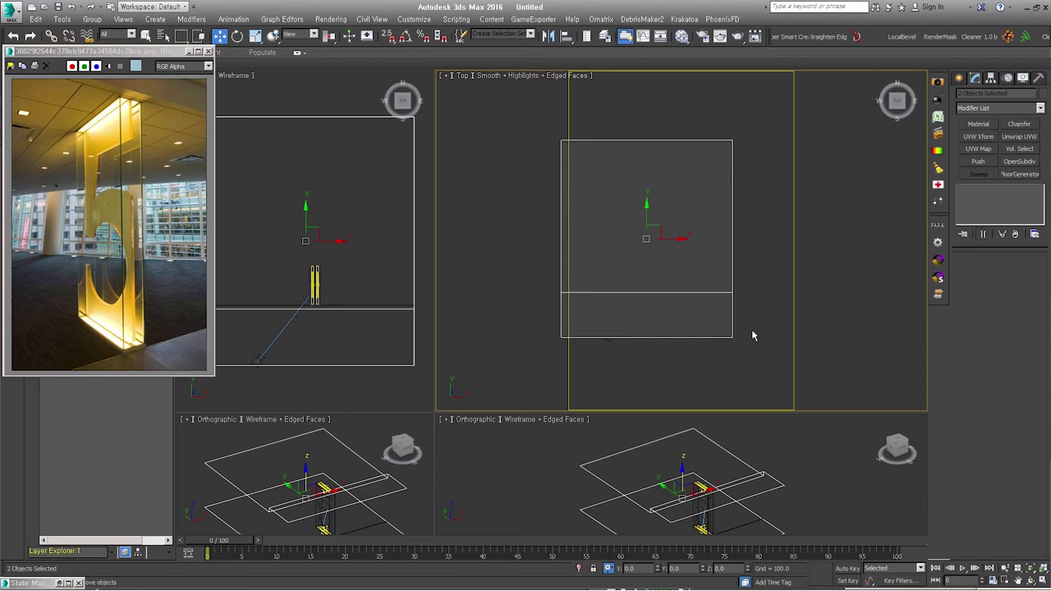
left_click_drag(681, 101, 832, 395)
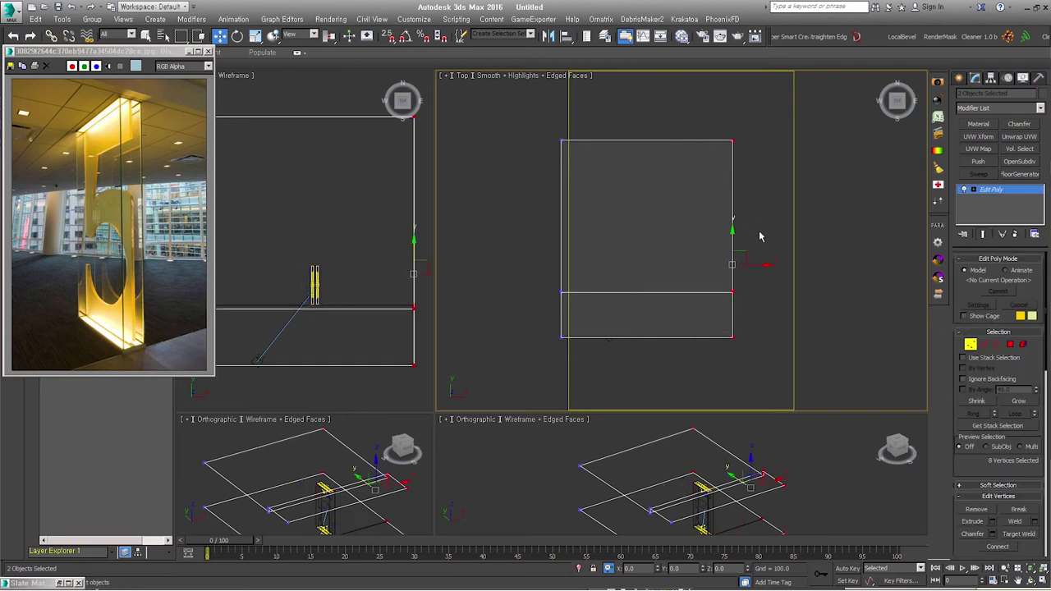
left_click_drag(755, 264, 921, 264)
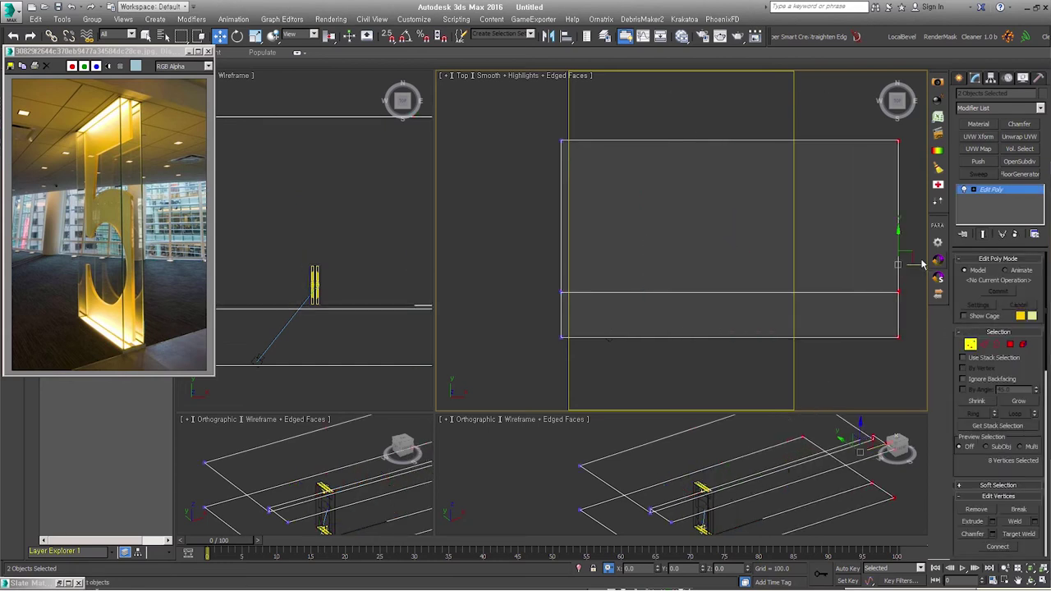
- Push the planes' left and far-edge vertices outward, then view them from an angle
left_click_drag(507, 122, 568, 358)
left_click_drag(586, 265, 550, 266)
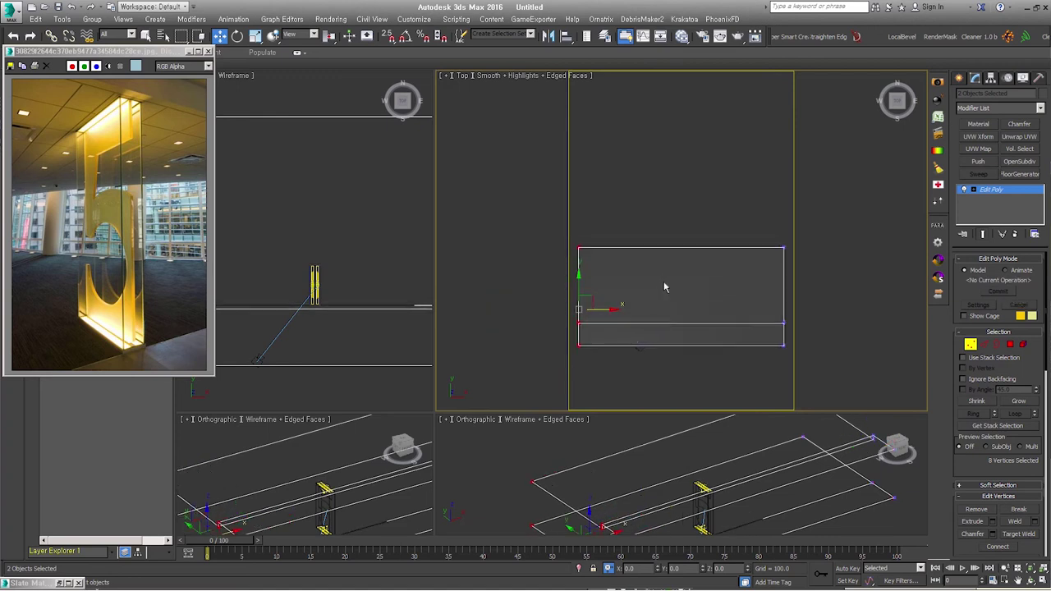
left_click_drag(530, 186, 817, 271)
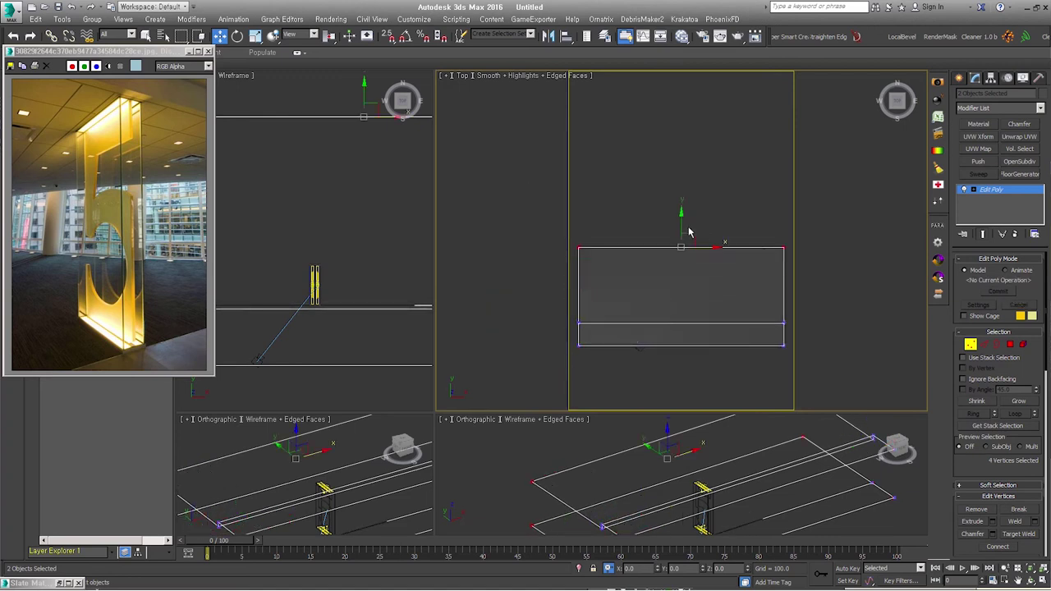
left_click_drag(681, 218, 679, 107)
mouse_move(678, 108)
middle_mouse_down("alt")
mouse_move(768, 311)
mouse_move(770, 239)
mouse_move(833, 239)
mouse_move(904, 307)
middle_mouse_up("alt")
- Return to the VRayCam001 view, deselect the planes, and open Render Setup with F10
key("c")
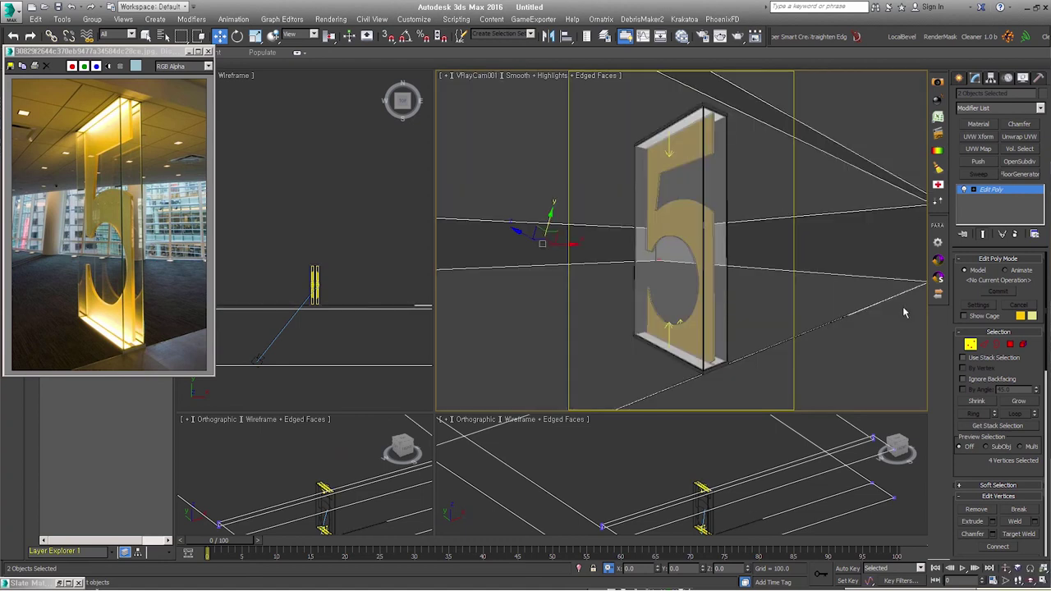
left_click(736, 240)
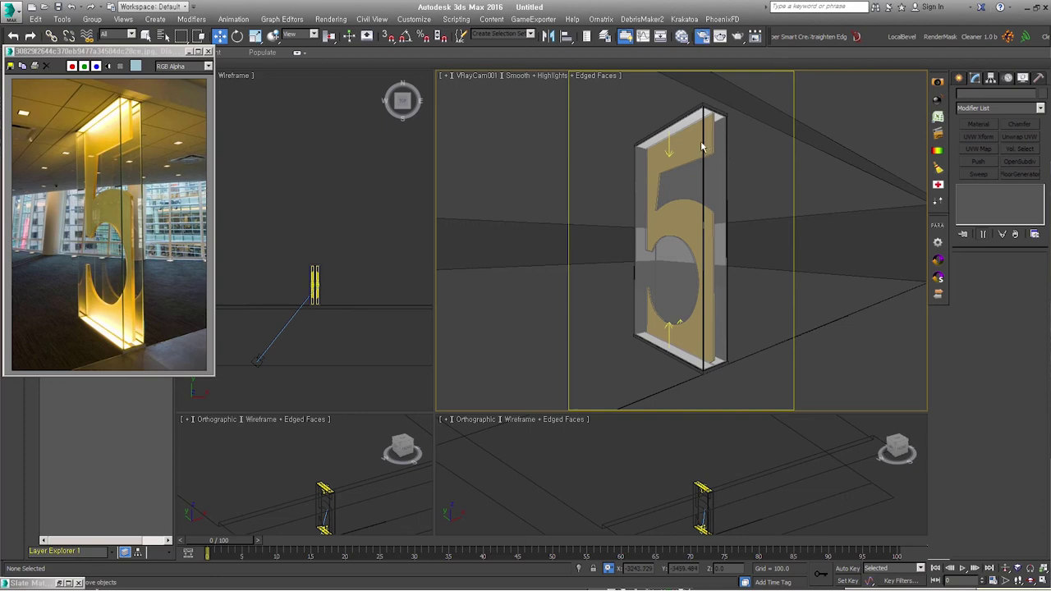
key("F10")
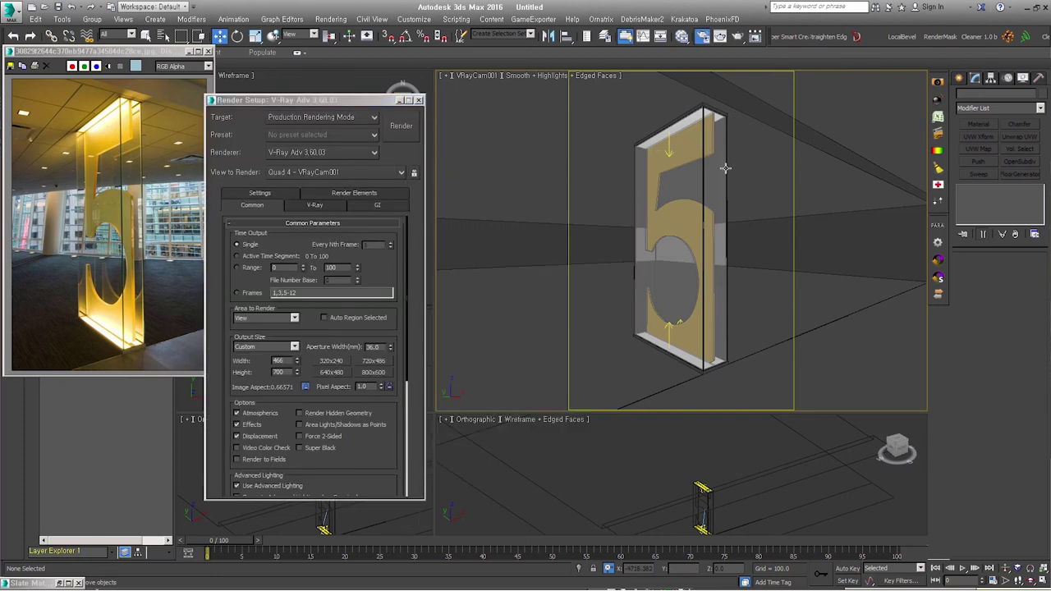
left_click(804, 249)
- Drag Dgray from the 0_joycg_project2016.mat library into the Slate view, then minimize the editor
left_click(681, 36)
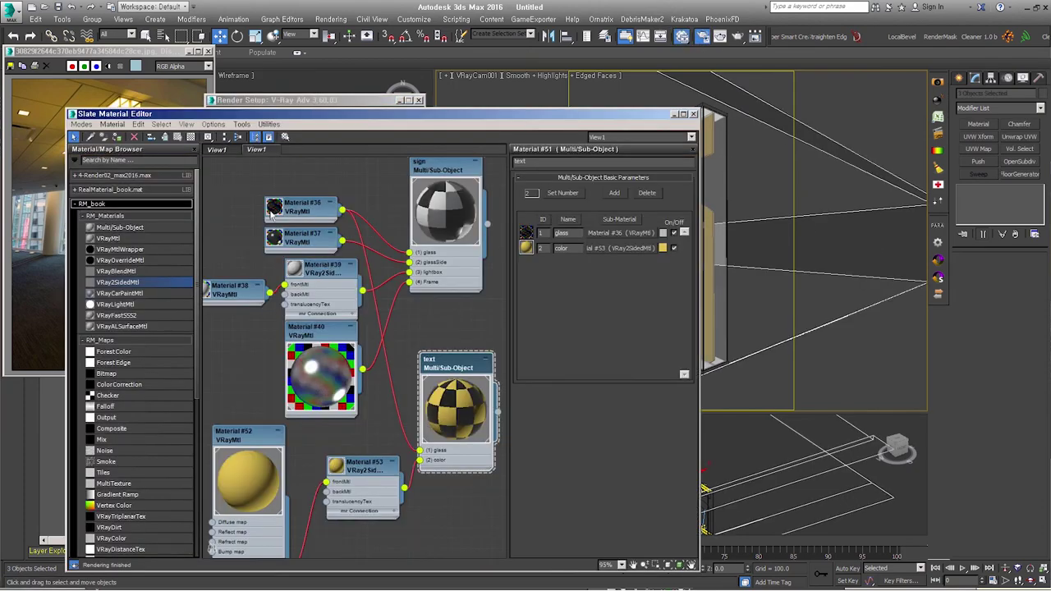
left_click(134, 216)
left_click(133, 204)
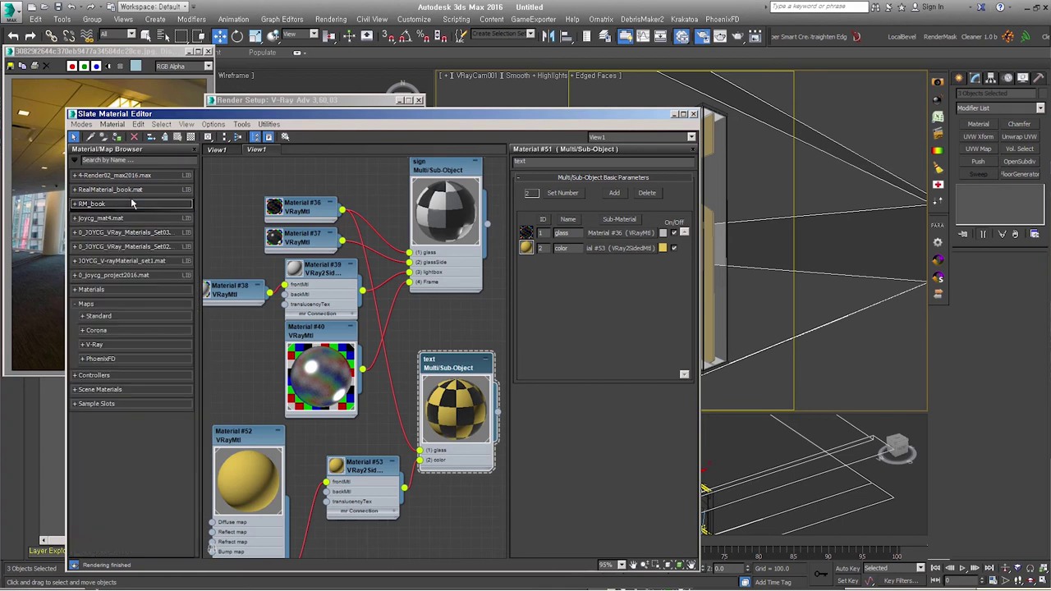
left_click(134, 275)
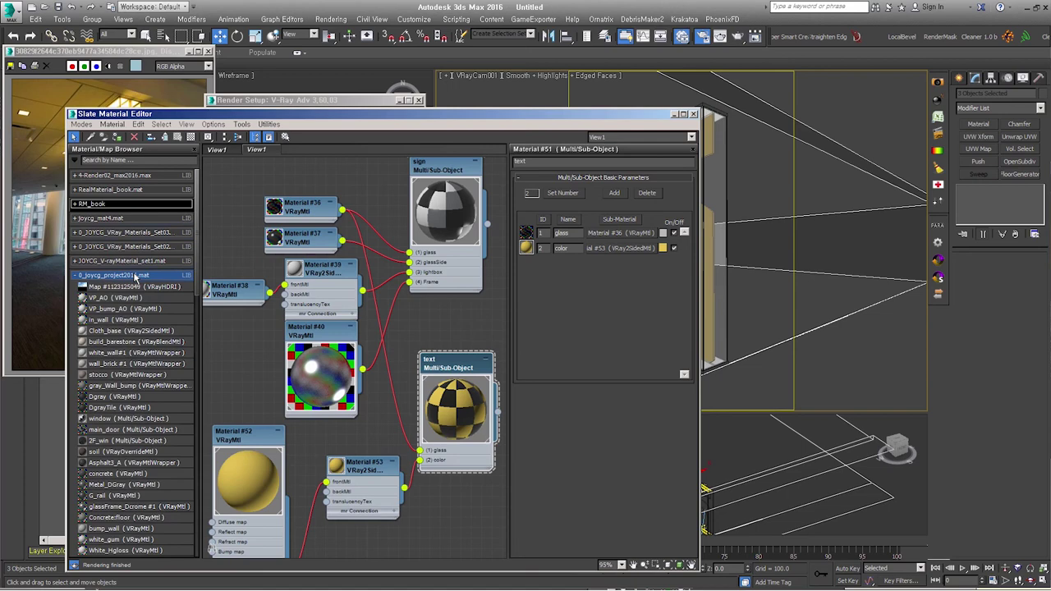
left_click(123, 397)
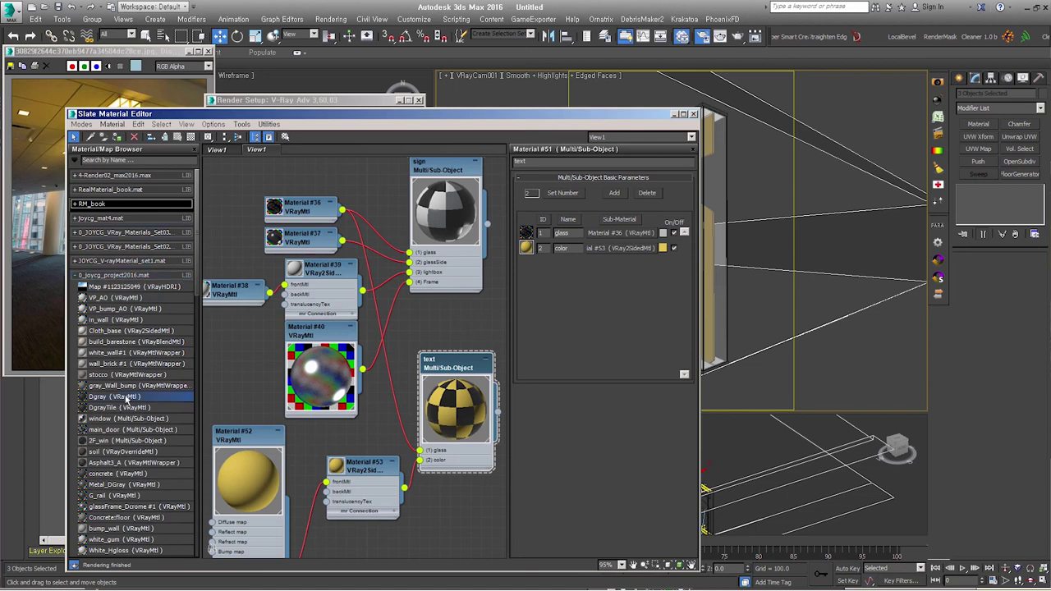
left_click_drag(129, 398, 250, 174)
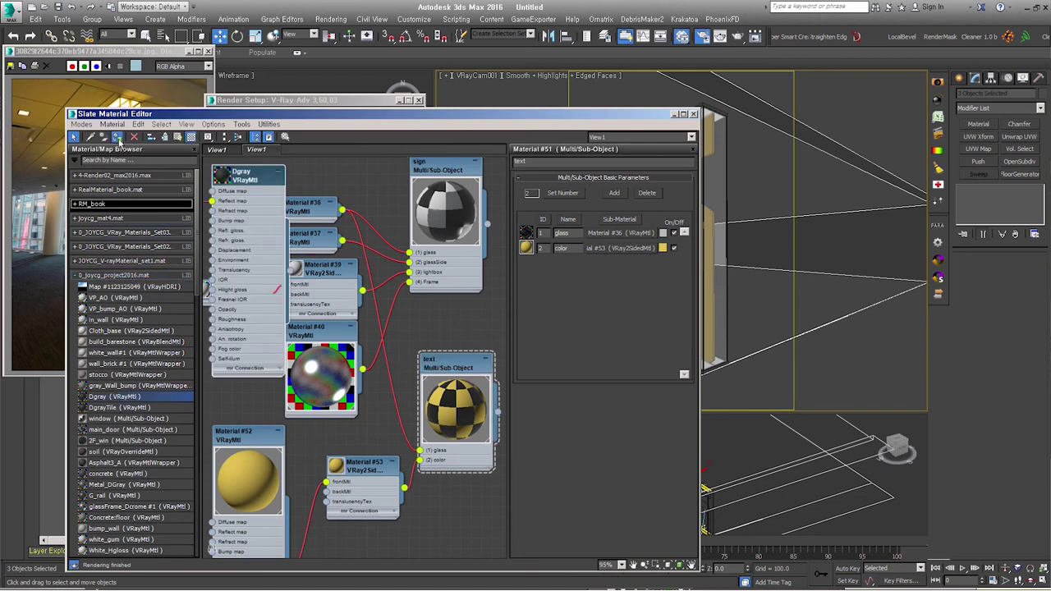
left_click(674, 114)
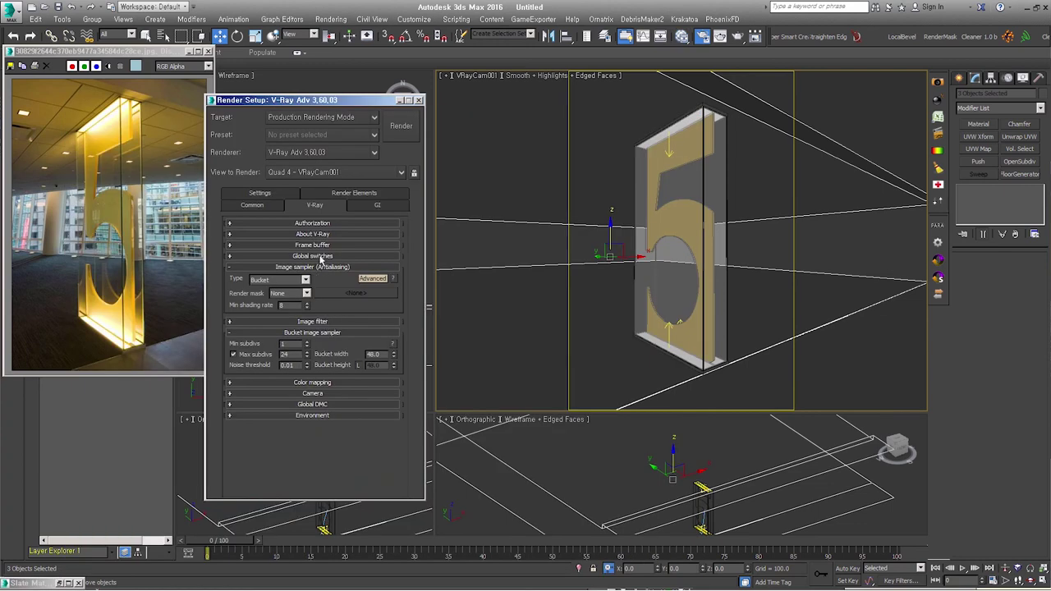
- Look over Global switches and Image filter, leaving Color mapping (Reinhard, gamma 2.2) expanded
left_click(321, 257)
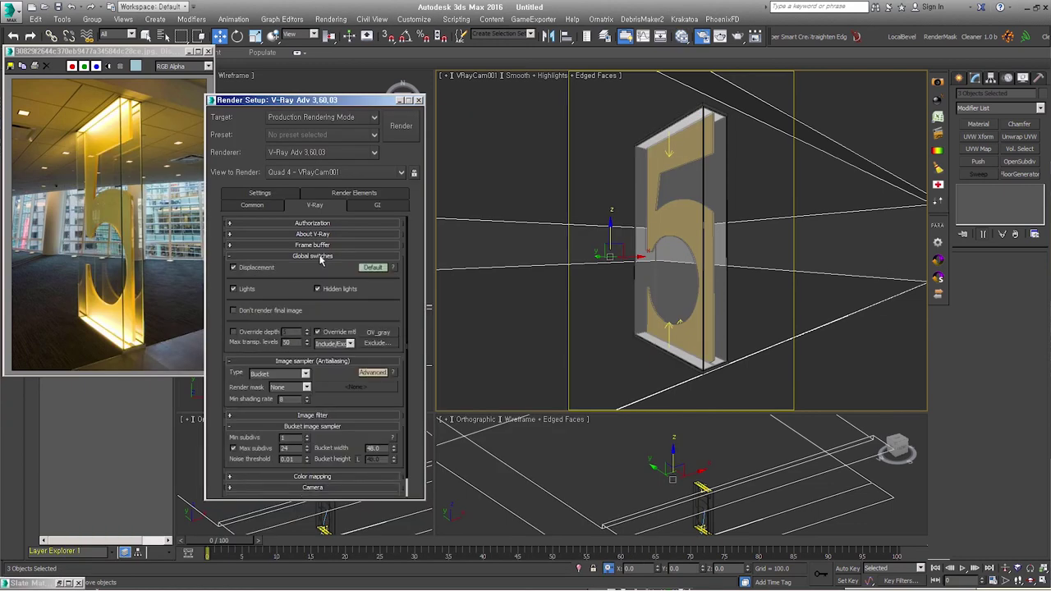
left_click(322, 257)
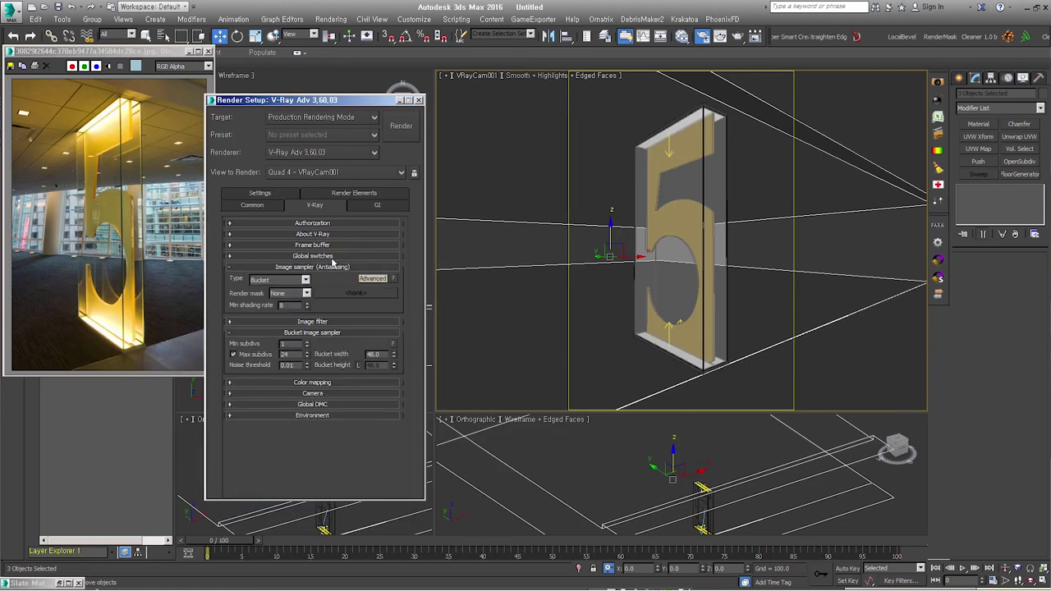
left_click(332, 257)
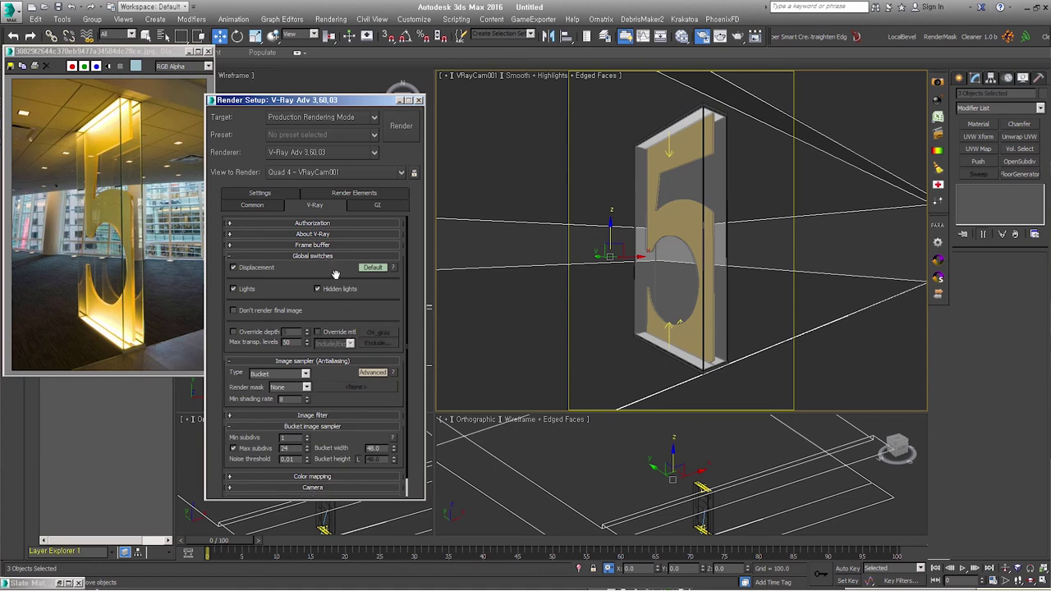
left_click(332, 257)
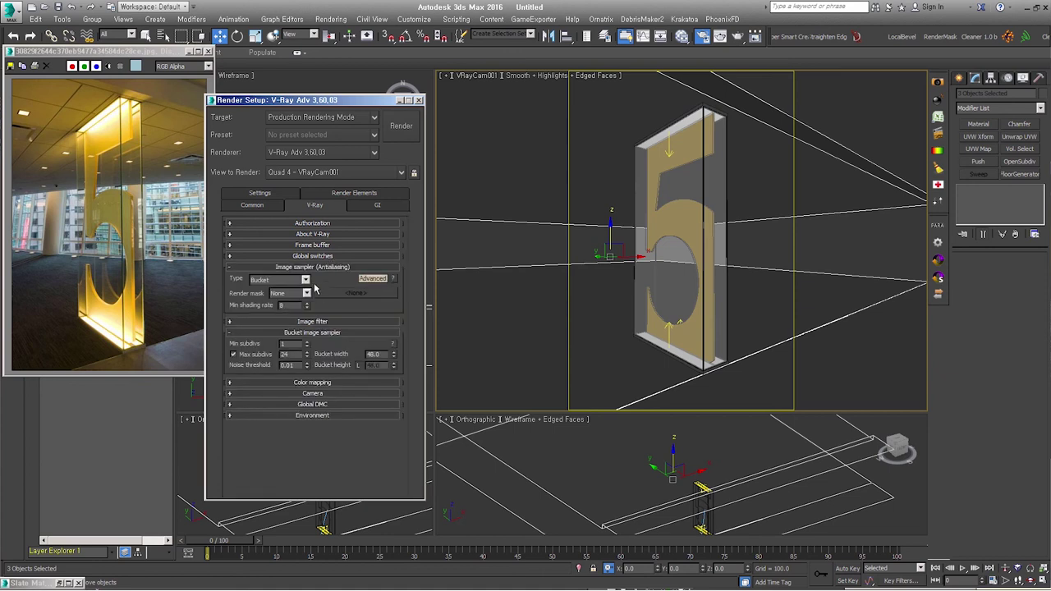
left_click(307, 323)
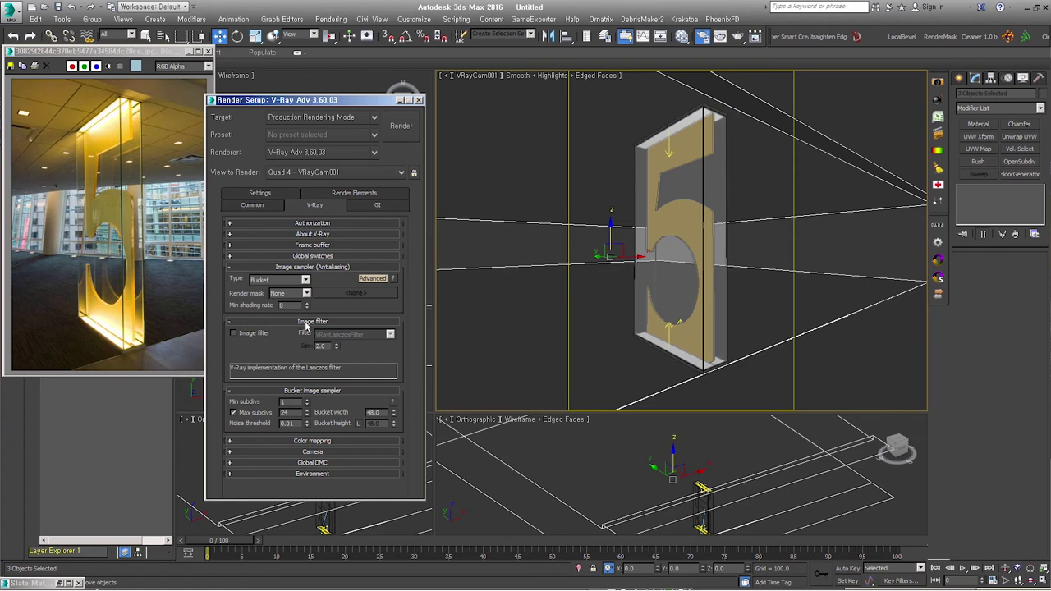
left_click(307, 323)
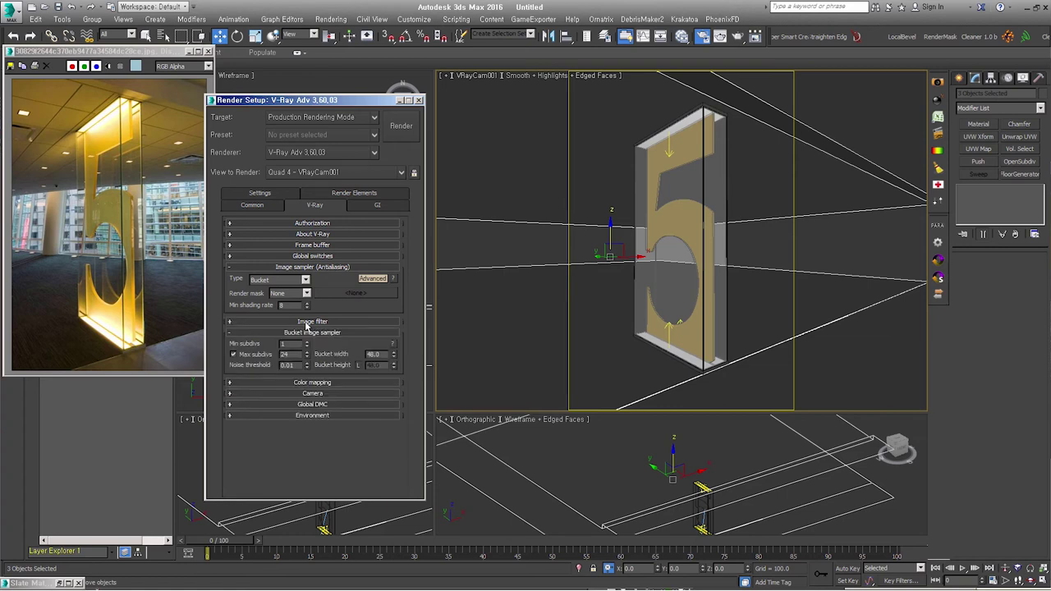
left_click(340, 384)
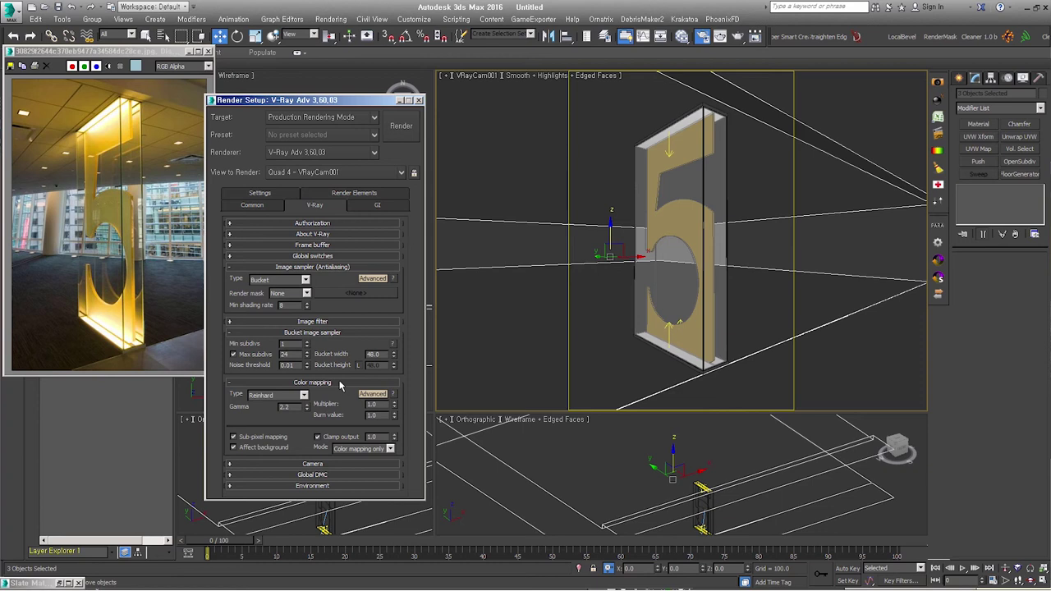
mouse_move(319, 437)
left_click(368, 207)
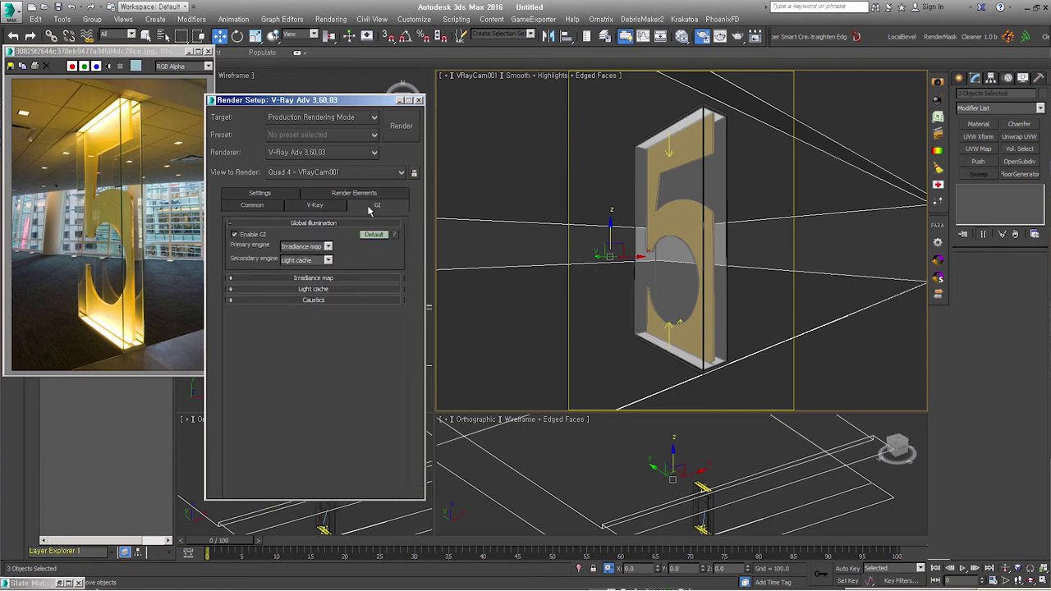
- Expand the Irradiance map and Light cache rollouts (Subdivs 1000, sample size 0.01)
left_click(342, 280)
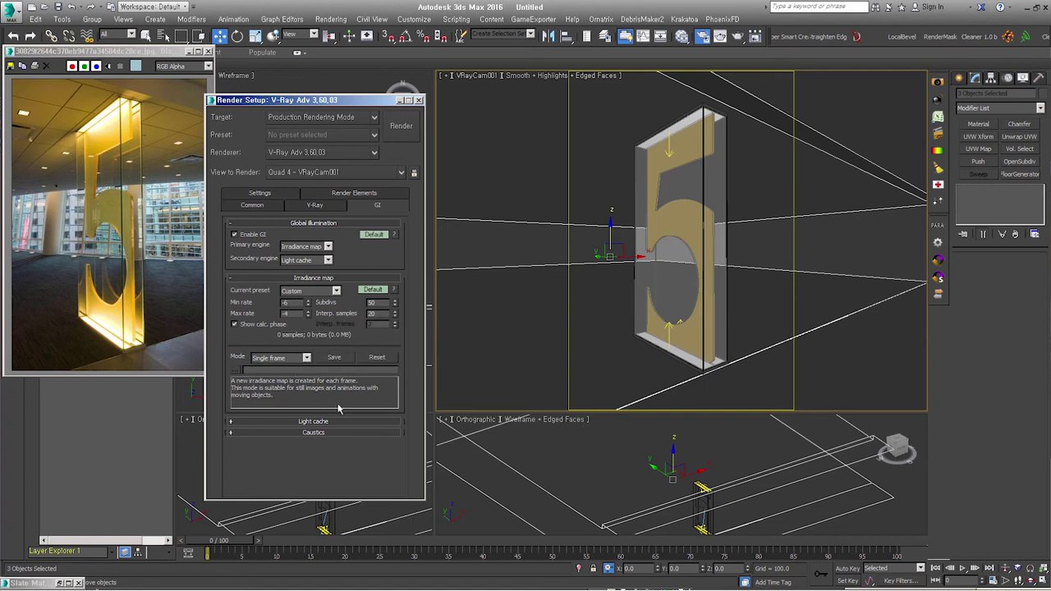
left_click(316, 422)
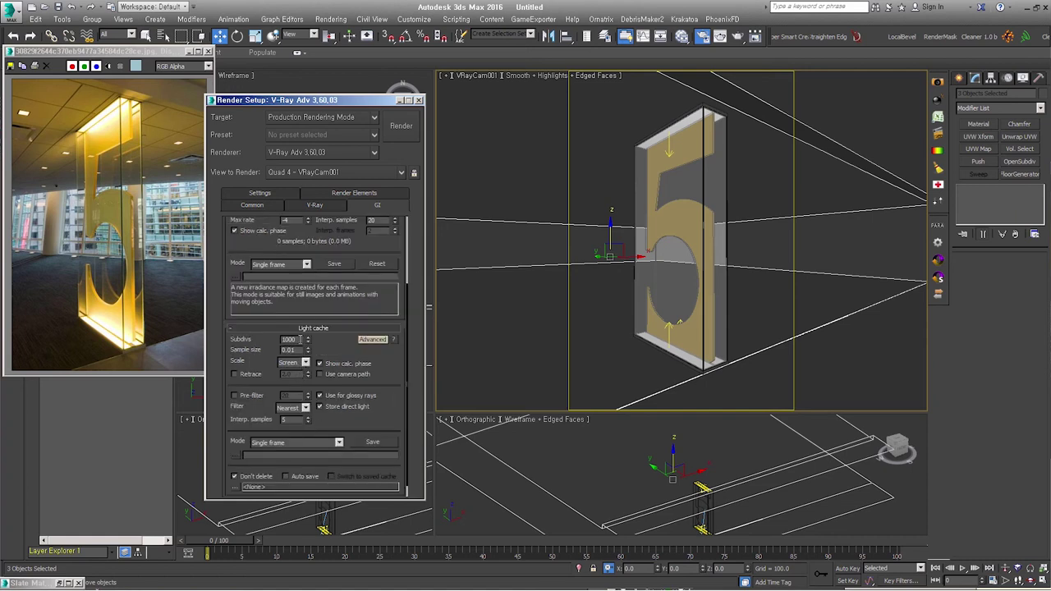
- Check the Render Elements list holding VRayDenoiser, then start a VRayCam001 test render
left_click(351, 196)
left_click(273, 210)
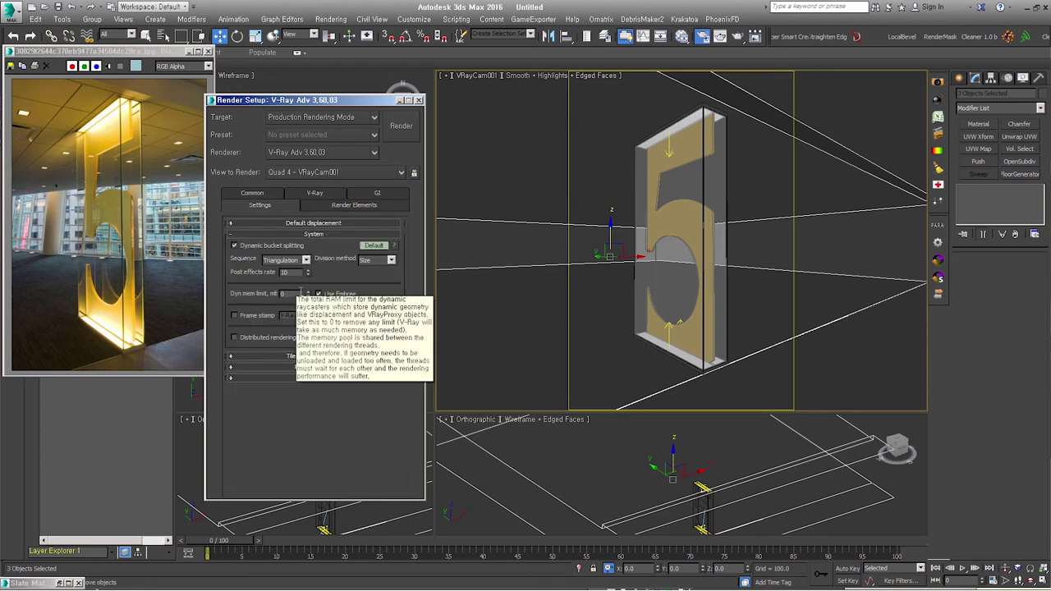
left_click(334, 209)
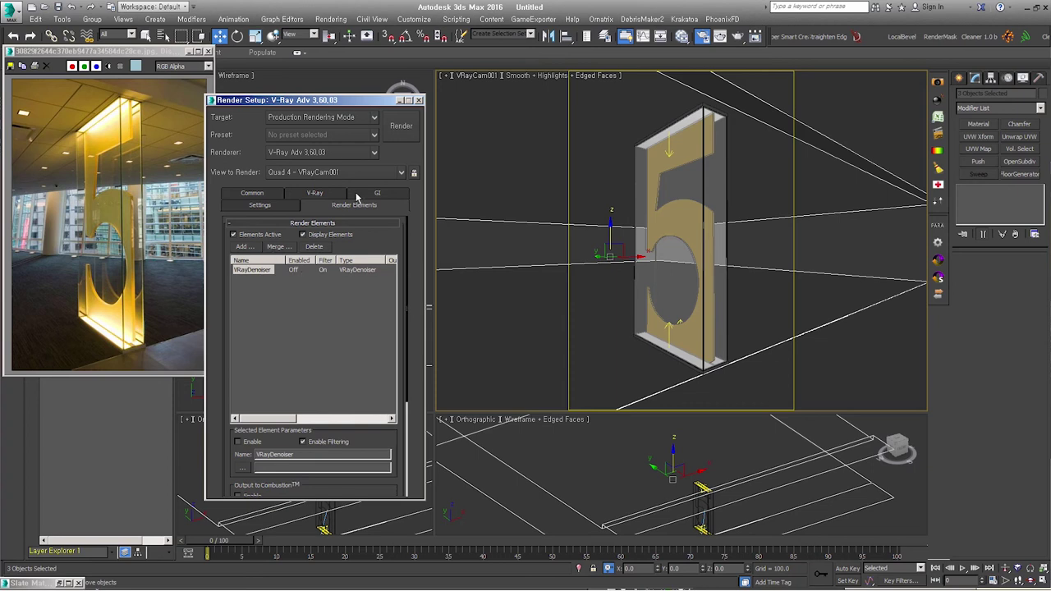
left_click(401, 127)
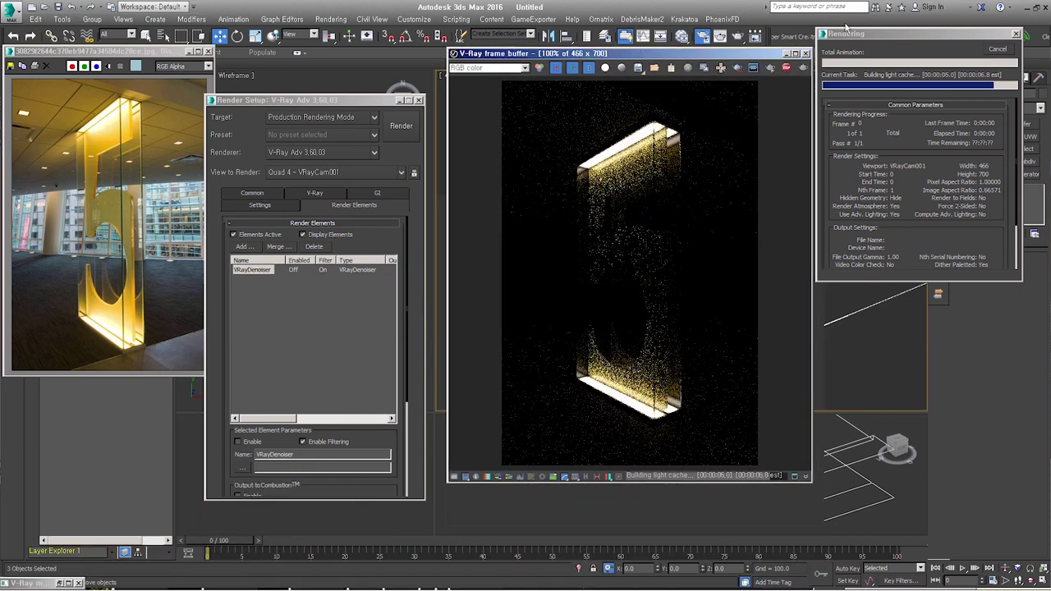
- Cancel the running test render and close the frame buffer window
left_click(996, 51)
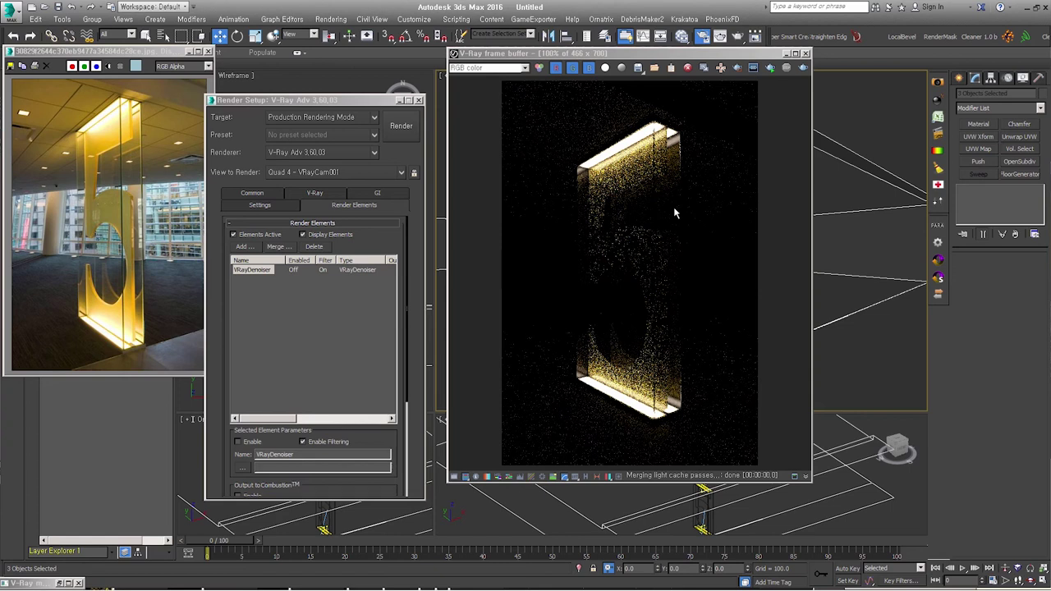
left_click(805, 55)
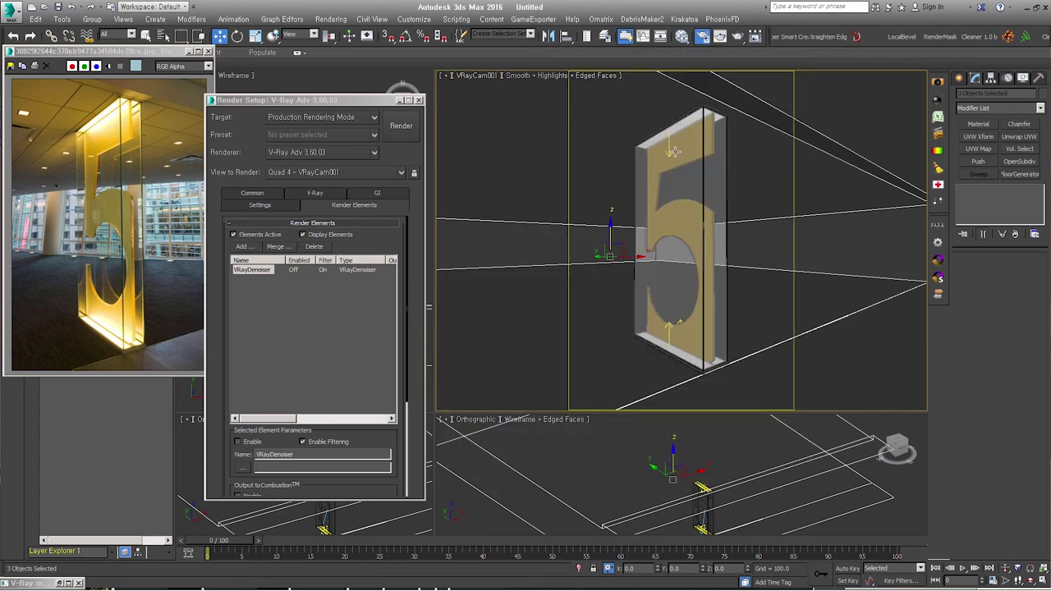
- Restrict selection to Lights and select VRayLight003, showing its Rectangle/disc light options
left_click(131, 34)
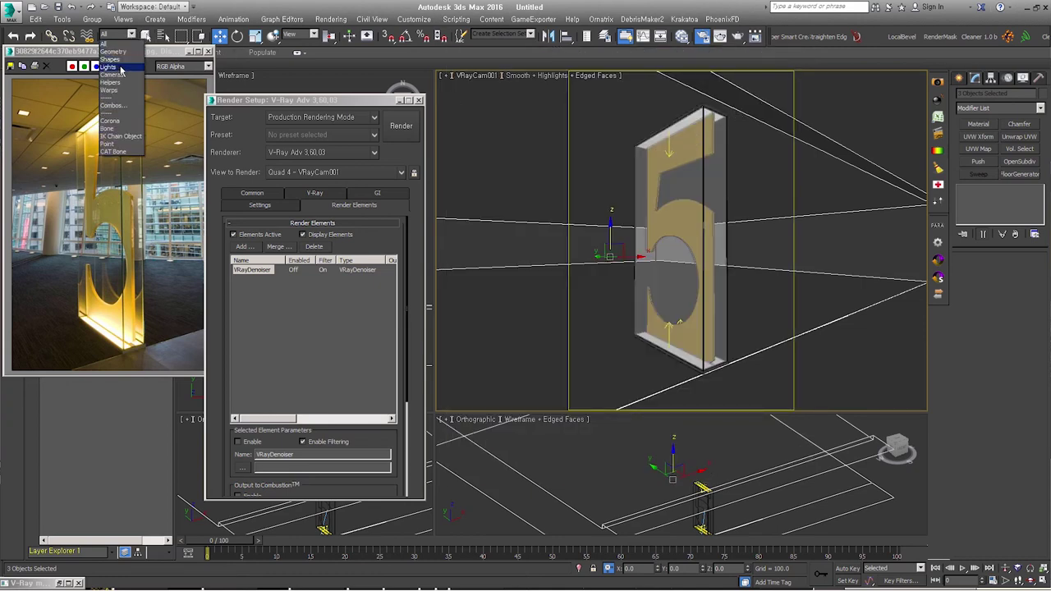
left_click(119, 67)
left_click(670, 153)
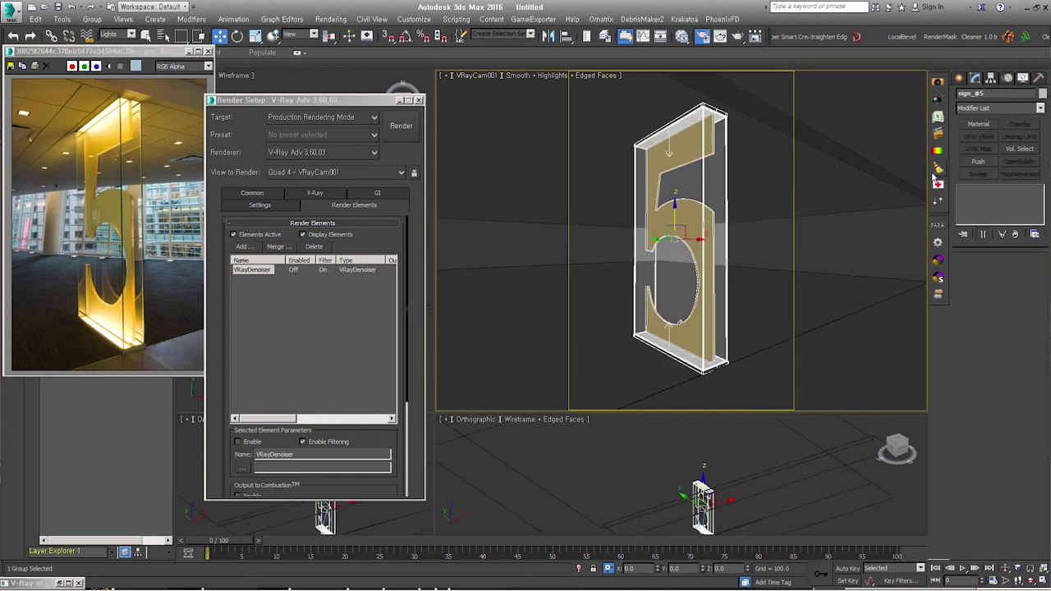
left_click(704, 238)
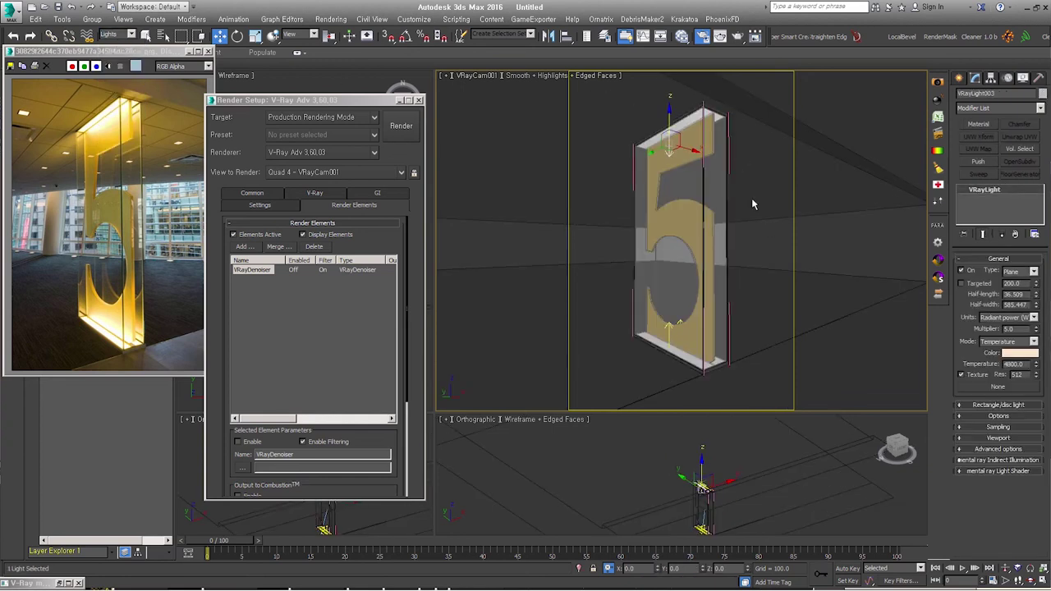
left_click(1013, 406)
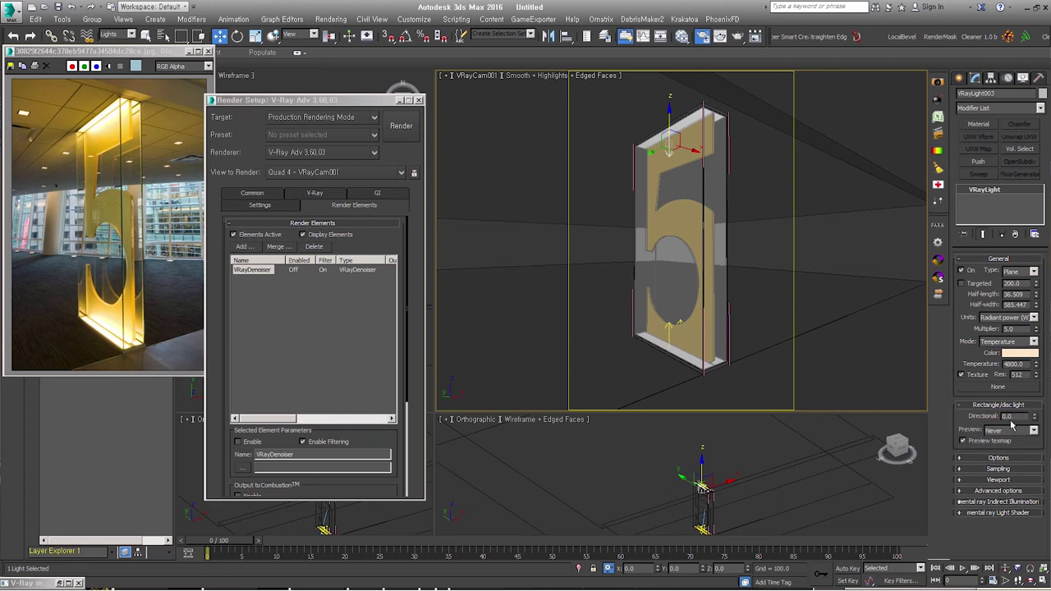
- Set VRayLight003's Directional value to 0.6 with preview set to Selected, then deselect it
left_click_drag(1020, 416, 1000, 418)
type("0.45")
left_click(1002, 430)
left_click(1006, 441)
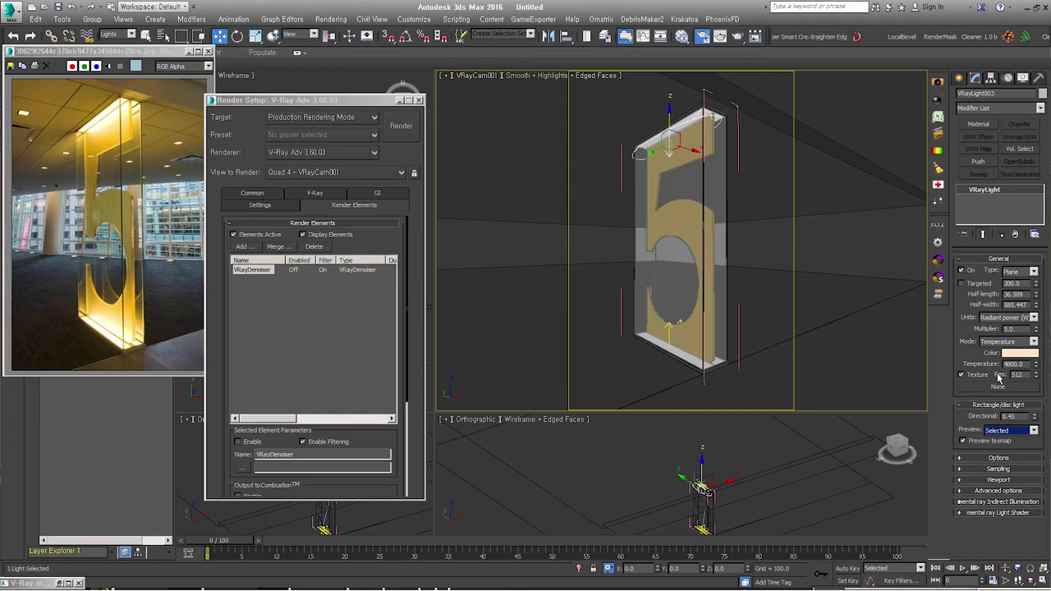
right_click(1035, 419)
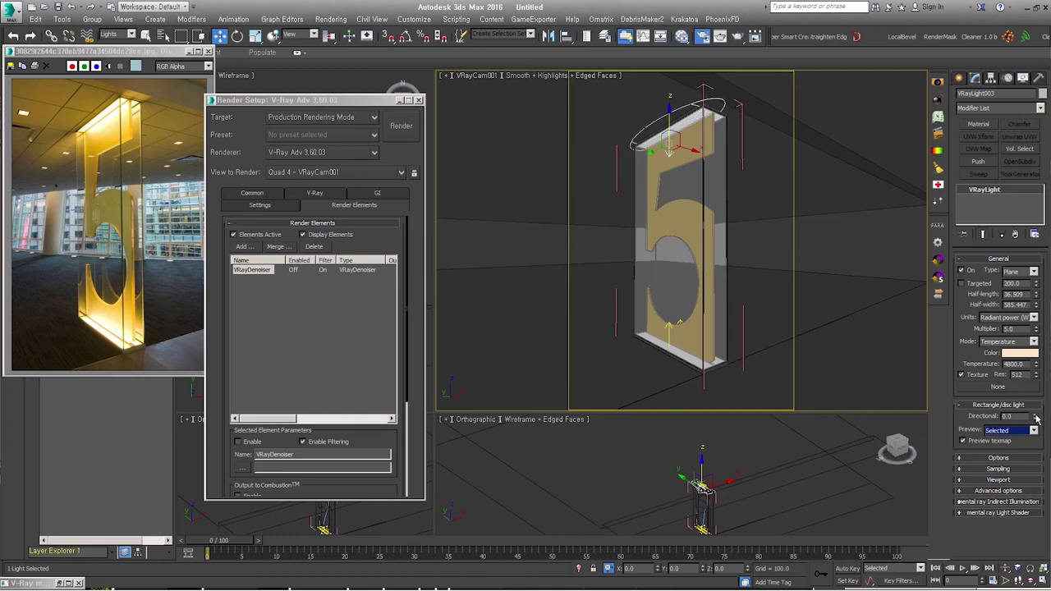
left_click_drag(1036, 419, 1044, 417)
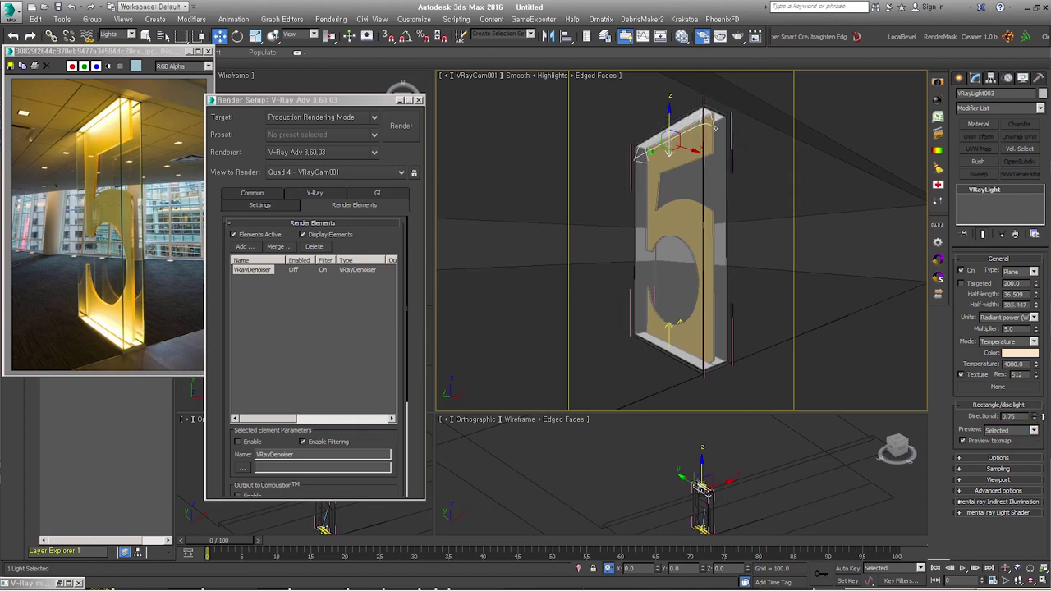
left_click_drag(1044, 418, 1043, 424)
left_click(1010, 417)
type("0.6")
key("Return")
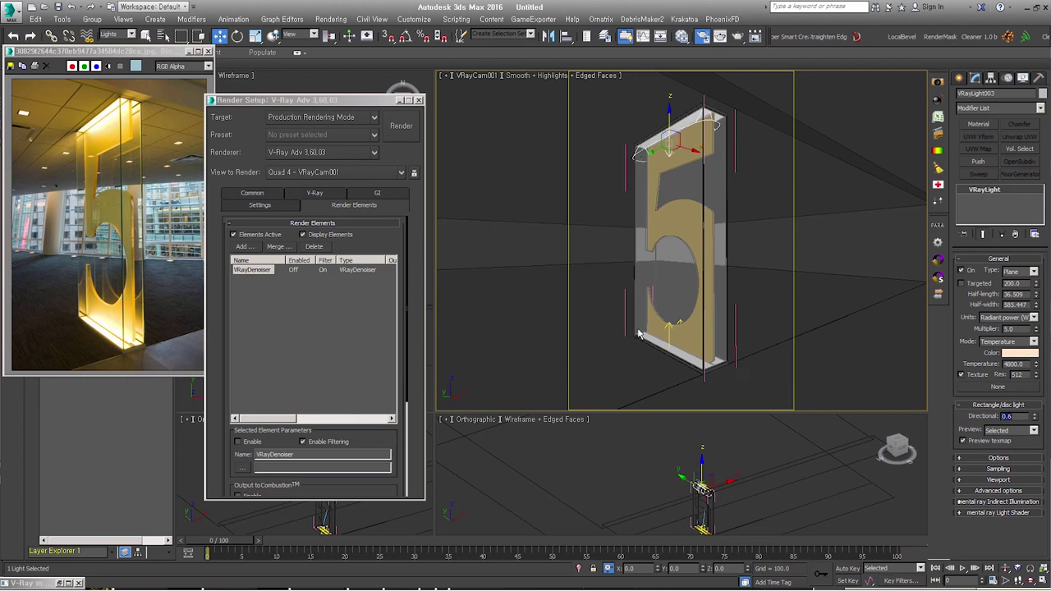
left_click(998, 459)
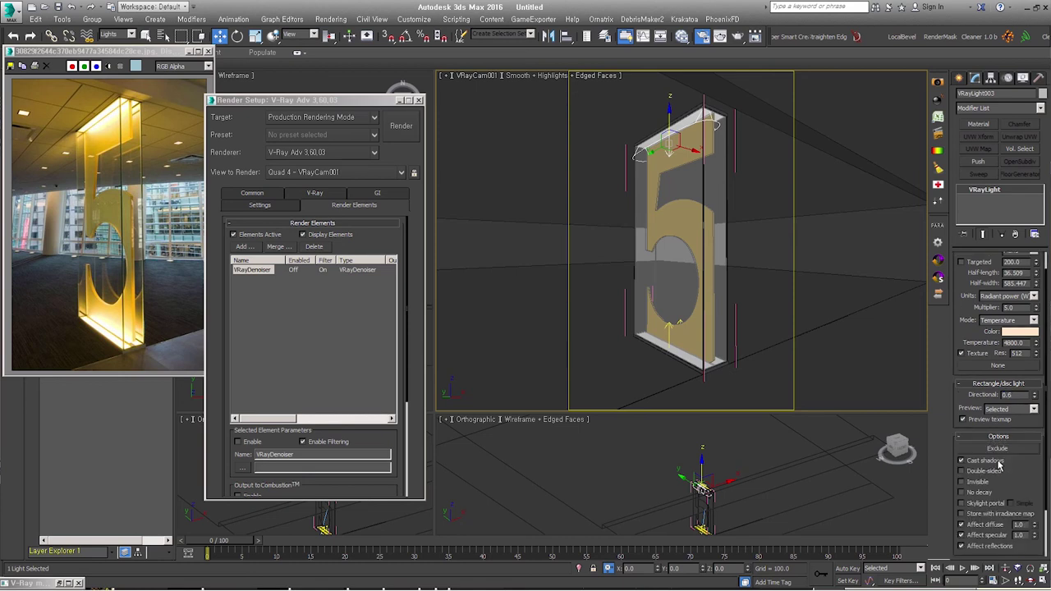
left_click(904, 233)
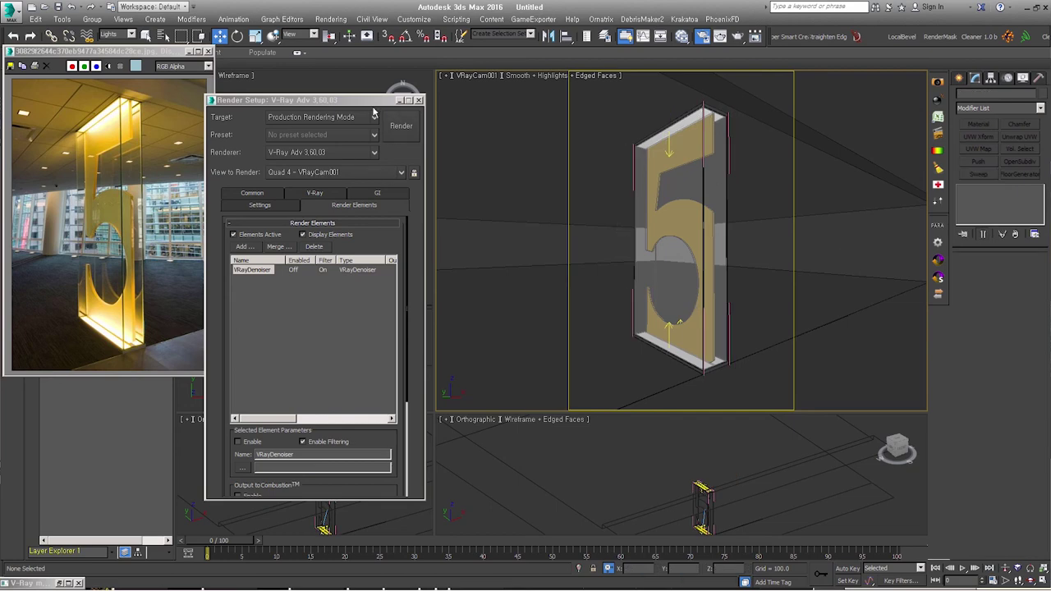
- Run a new test render of the glowing 5, stop it, and bring up the Slate Material Editor
left_click_drag(373, 102, 412, 80)
left_click(438, 112)
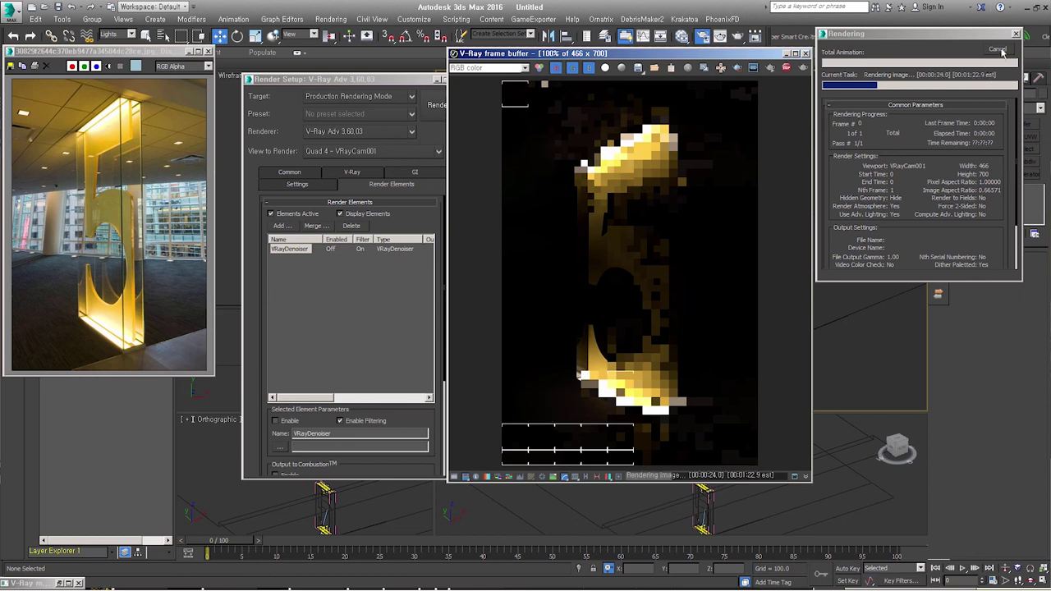
left_click(999, 50)
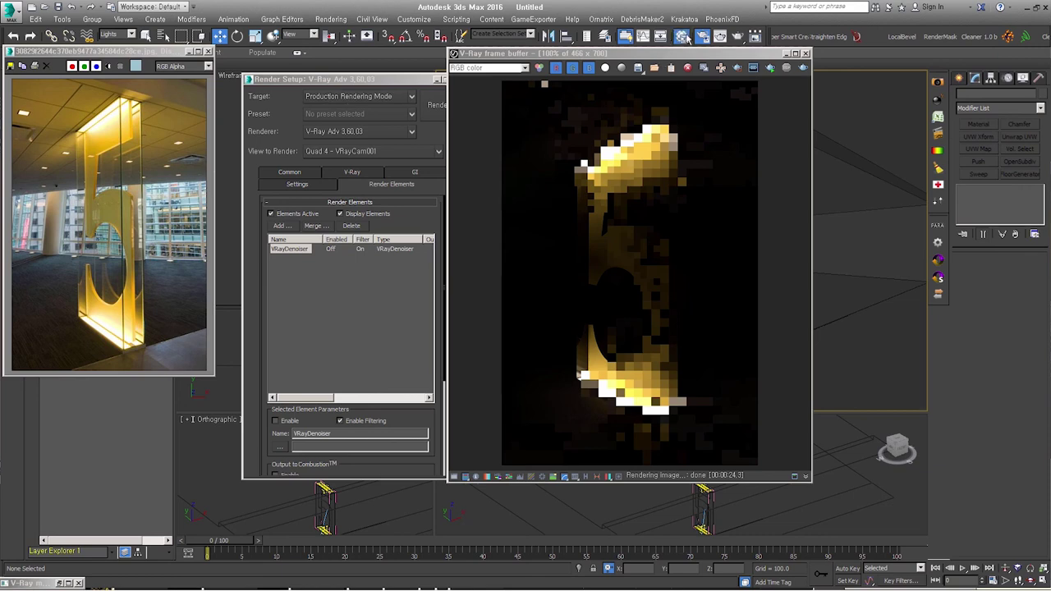
left_click(685, 37)
- Lighten the Dgray material's diffuse colour to RGB 27
double_click(261, 186)
left_click(574, 189)
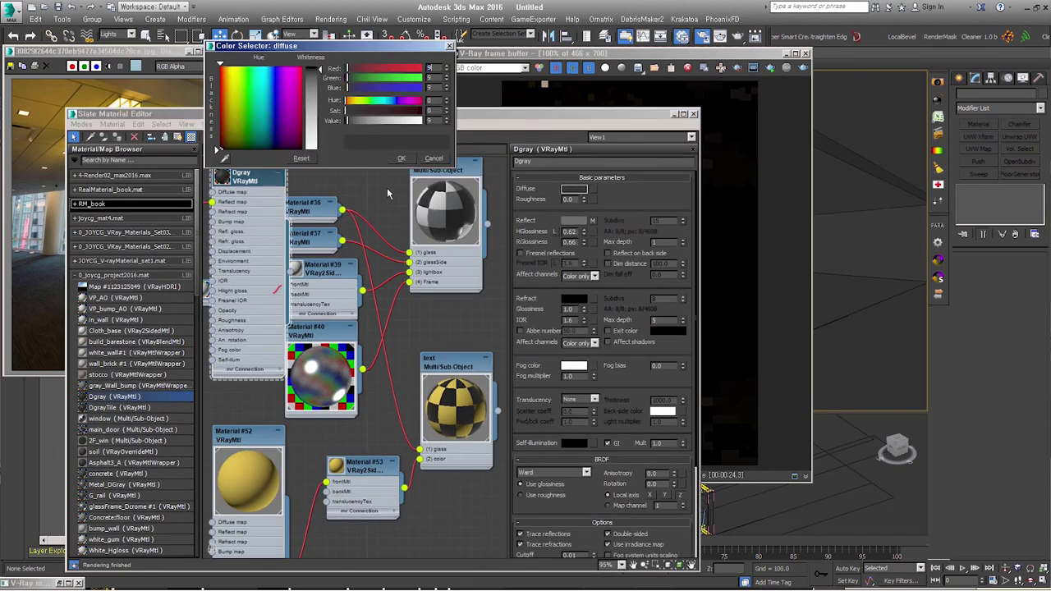
left_click(354, 121)
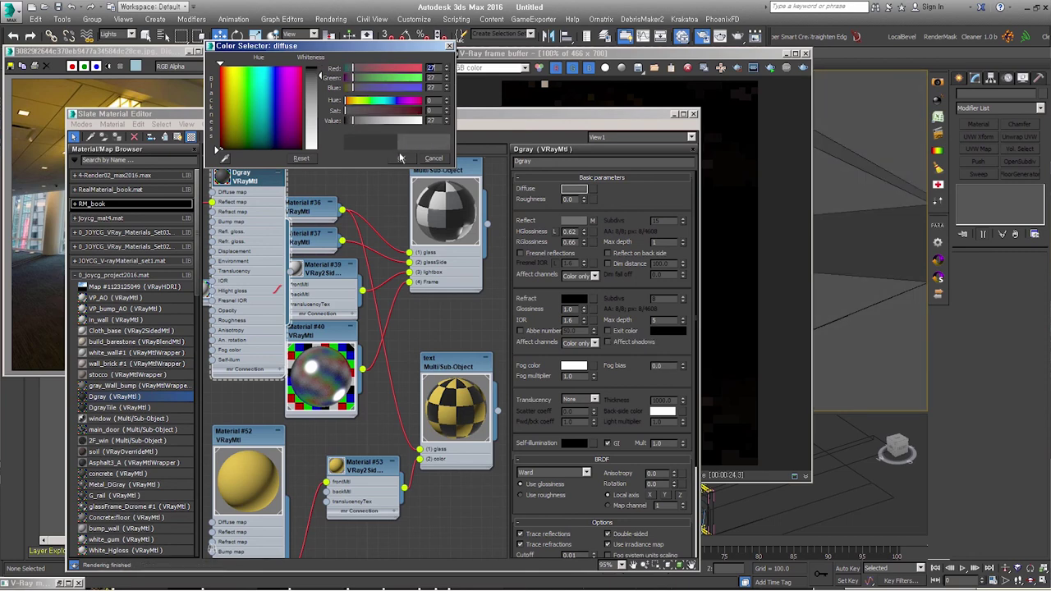
left_click(401, 158)
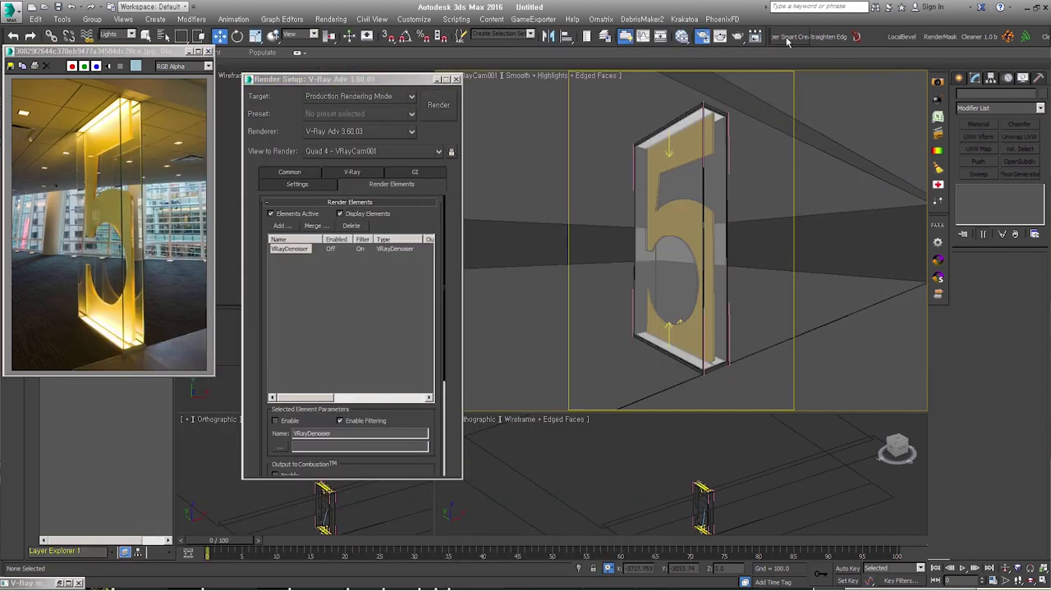
- Run a test render through the camera, stop it early, and move the render window aside
left_click(443, 107)
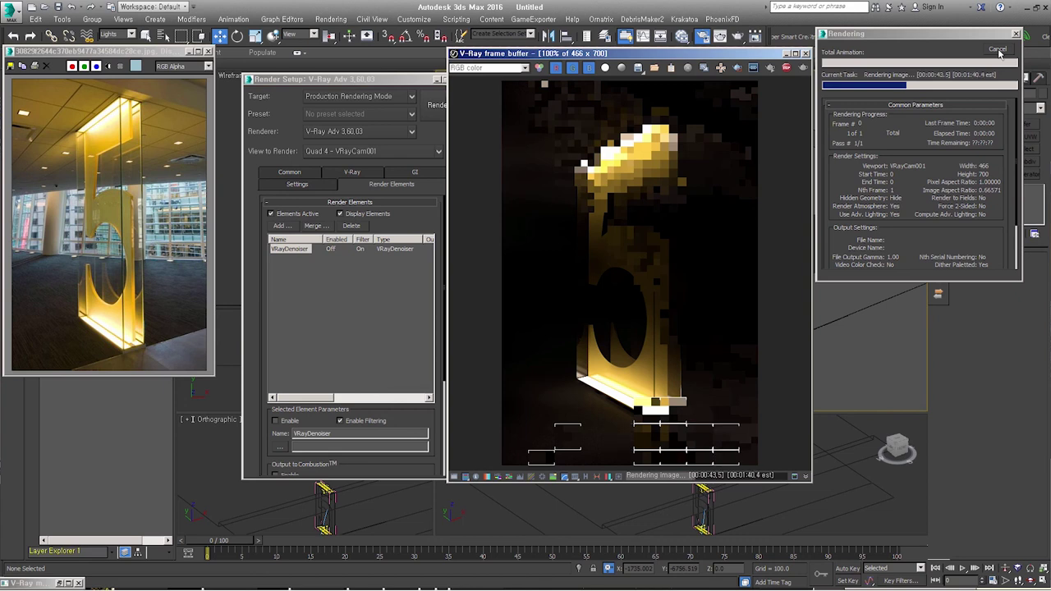
left_click(998, 50)
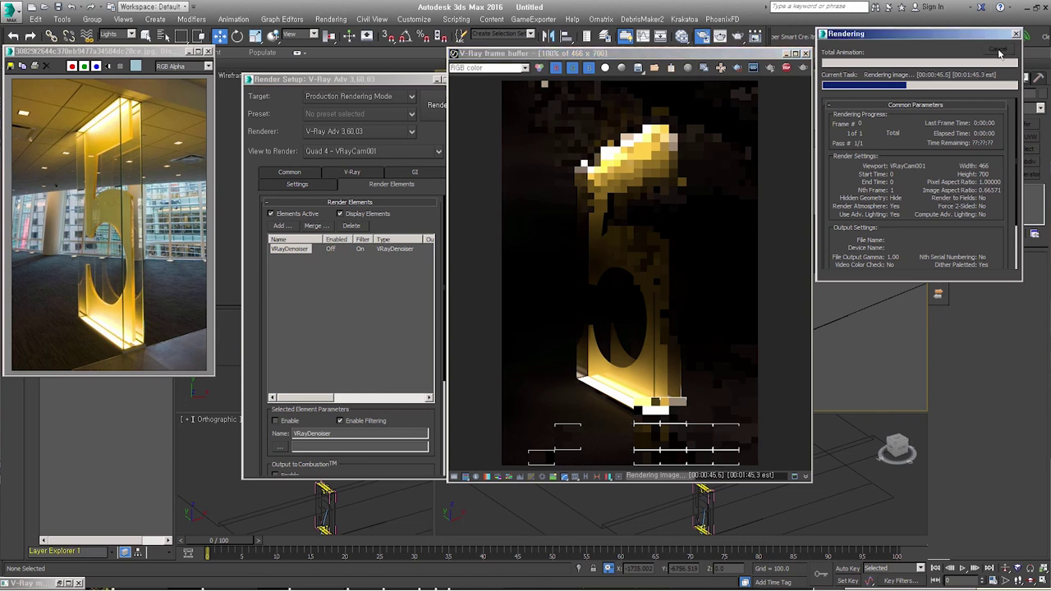
left_click_drag(782, 58, 408, 95)
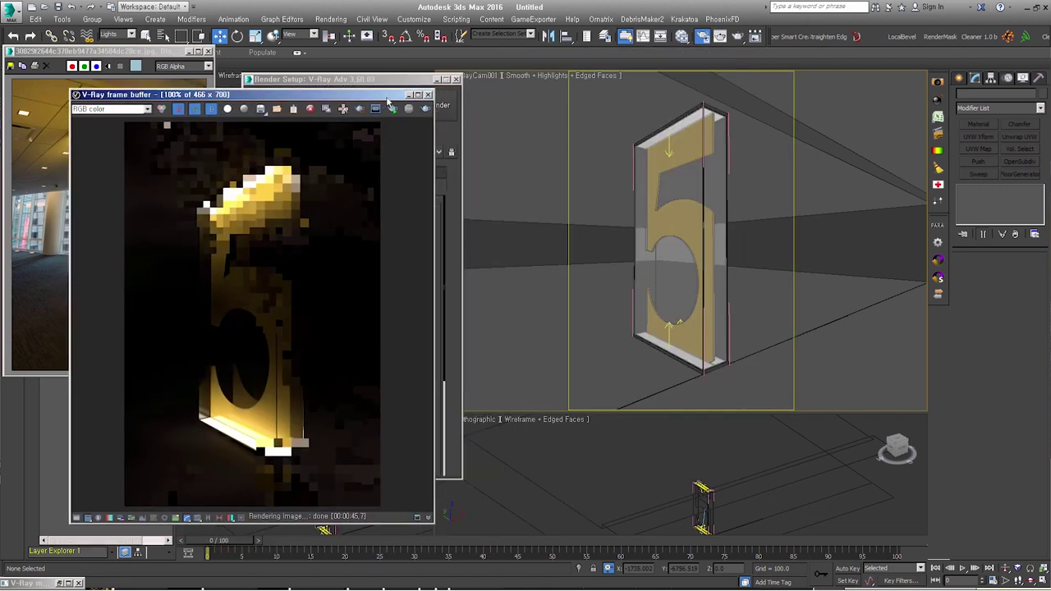
- Switch to the Front view and set the selection filter to Lights
key("f")
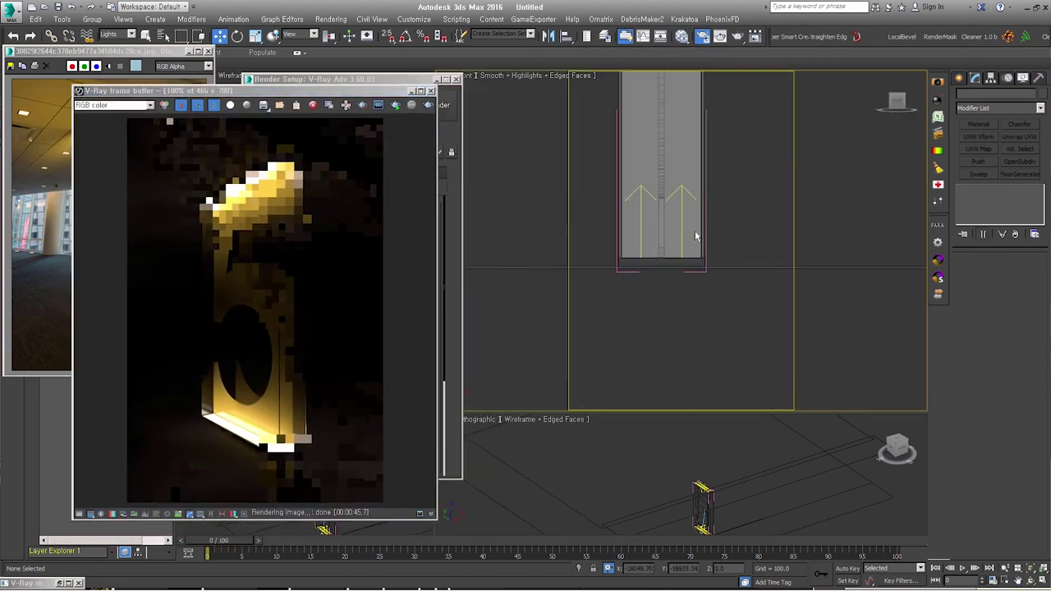
scroll(695, 235, "down", 5)
left_click(114, 34)
left_click(114, 39)
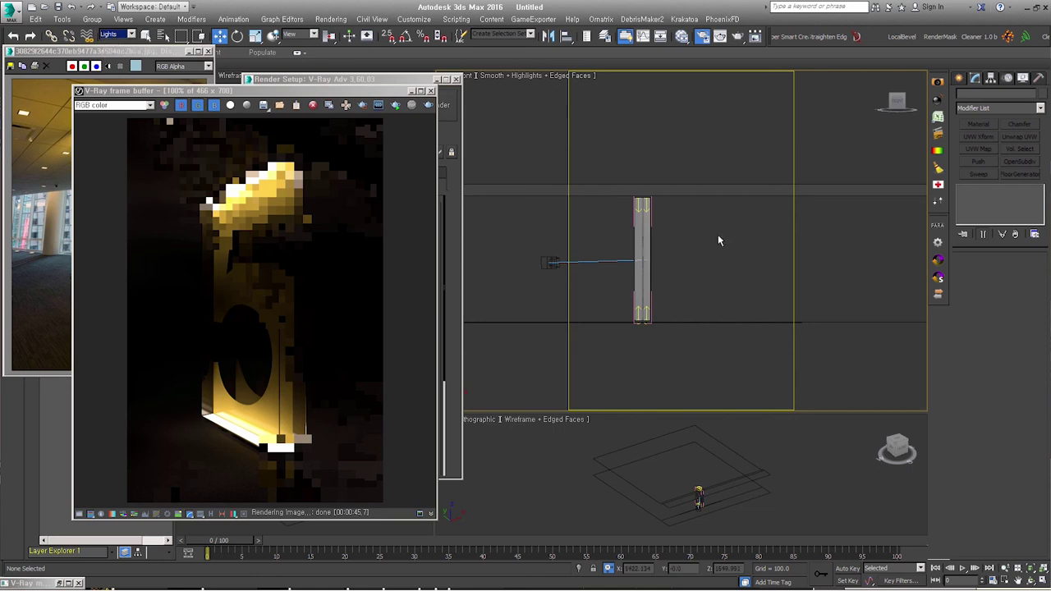
- Select both overhead VRay plane lights, use Pivot Point Center, and Shift-drag them slightly down to clone
scroll(657, 187, "up", 4)
left_click_drag(575, 164, 712, 314)
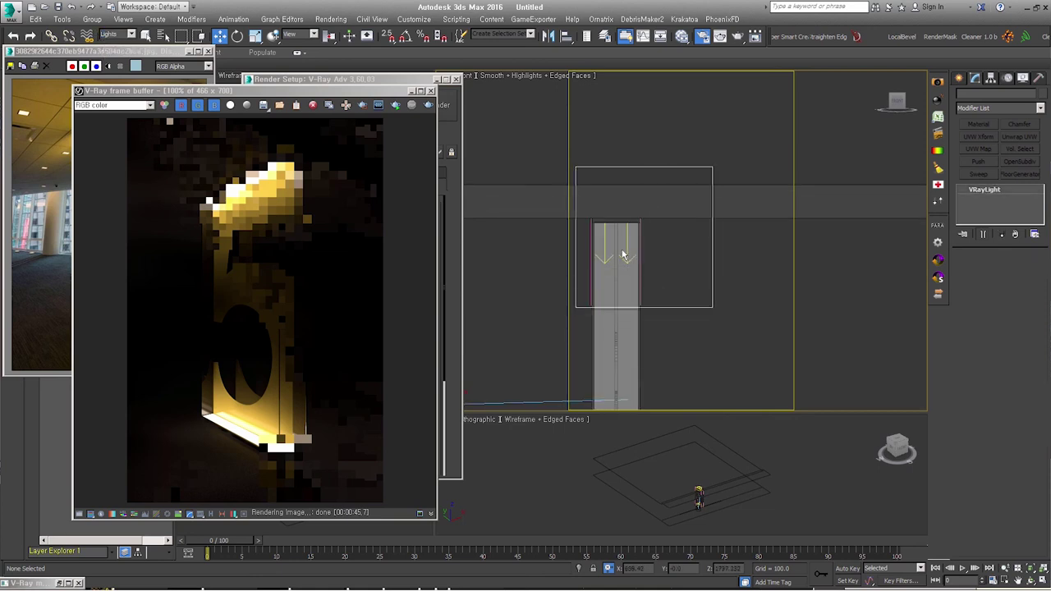
scroll(621, 255, "up", 2)
scroll(649, 230, "up", 1)
scroll(664, 235, "up", 2)
left_click(664, 263)
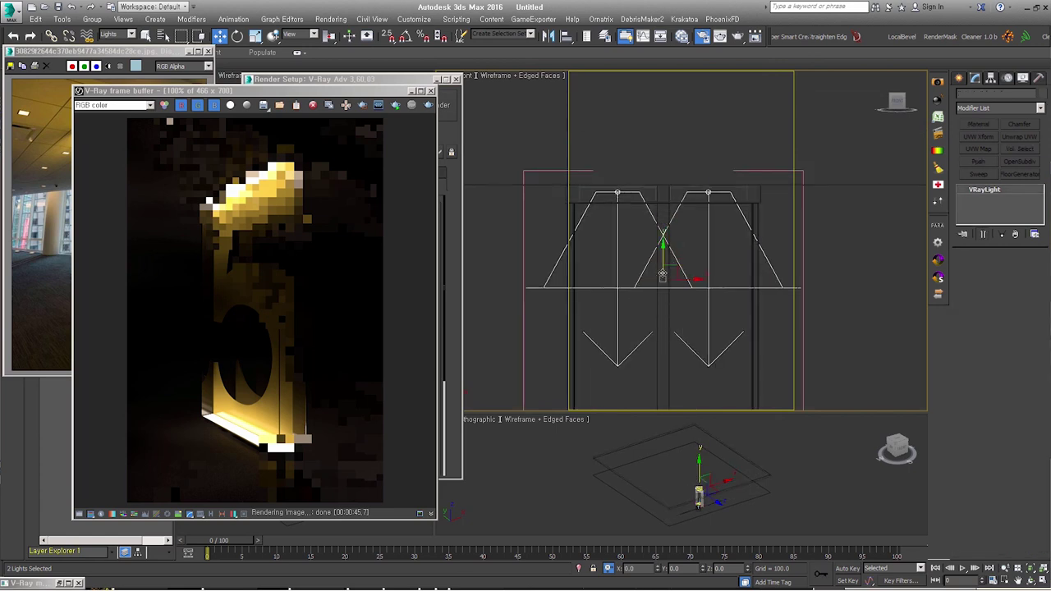
left_click_drag(329, 36, 331, 55)
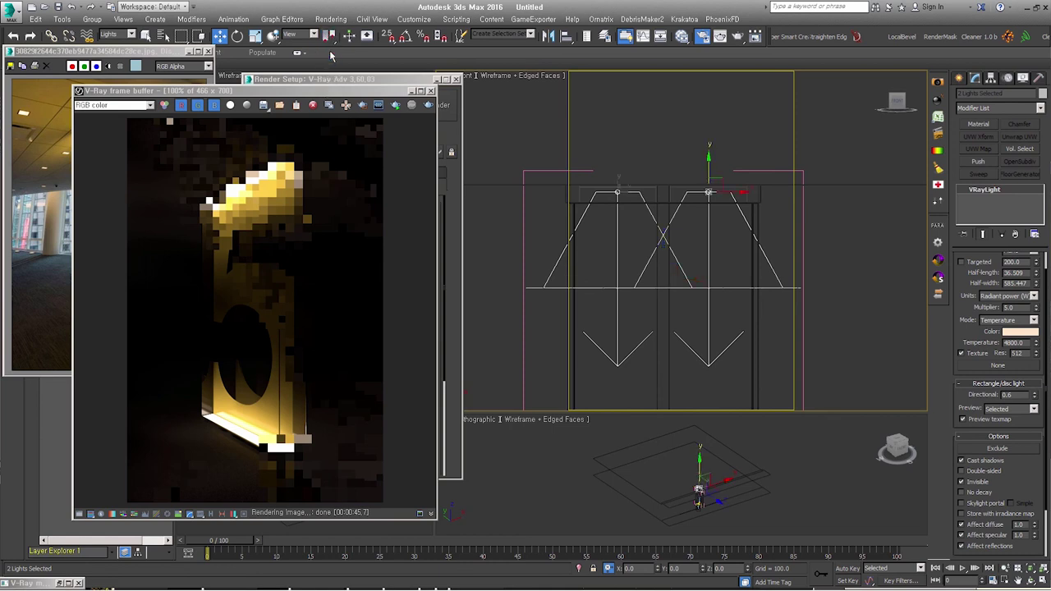
left_click_drag(708, 183, 708, 177)
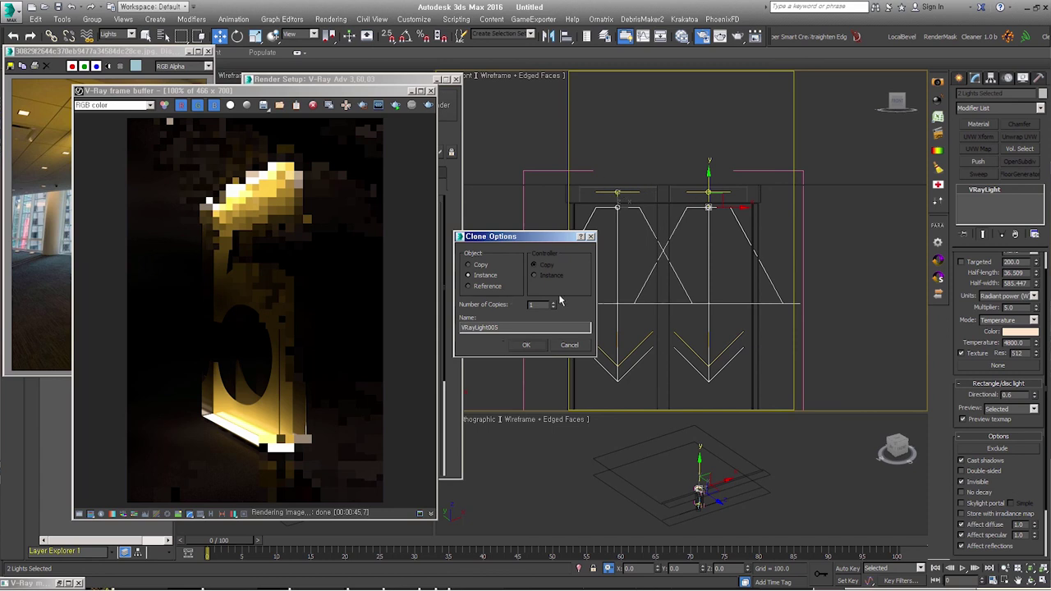
- Confirm the instanced copy of the lights, keeping them as instances rather than making them unique
left_click(536, 346)
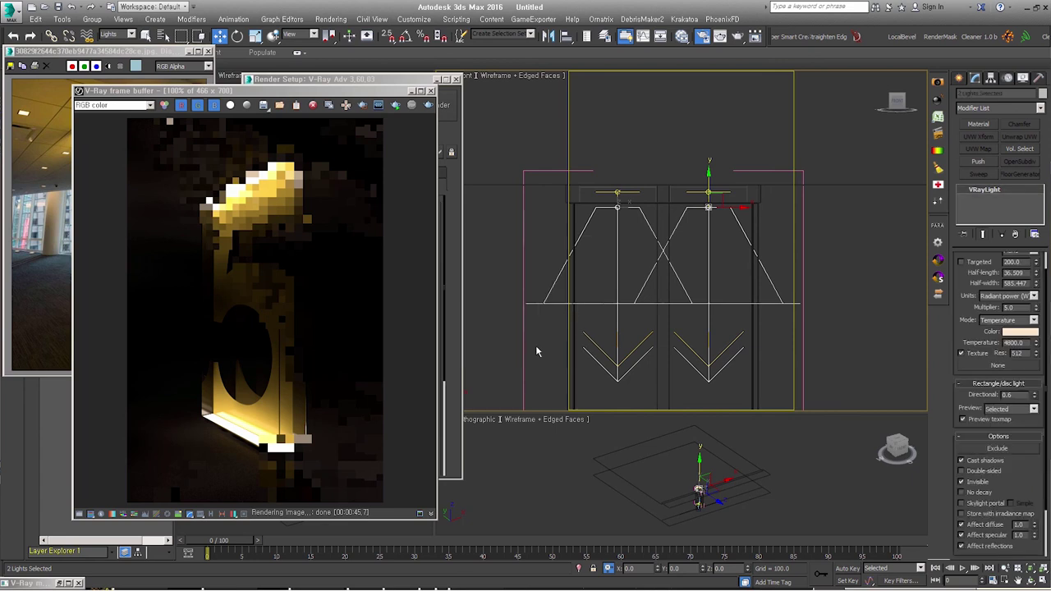
left_click(1004, 235)
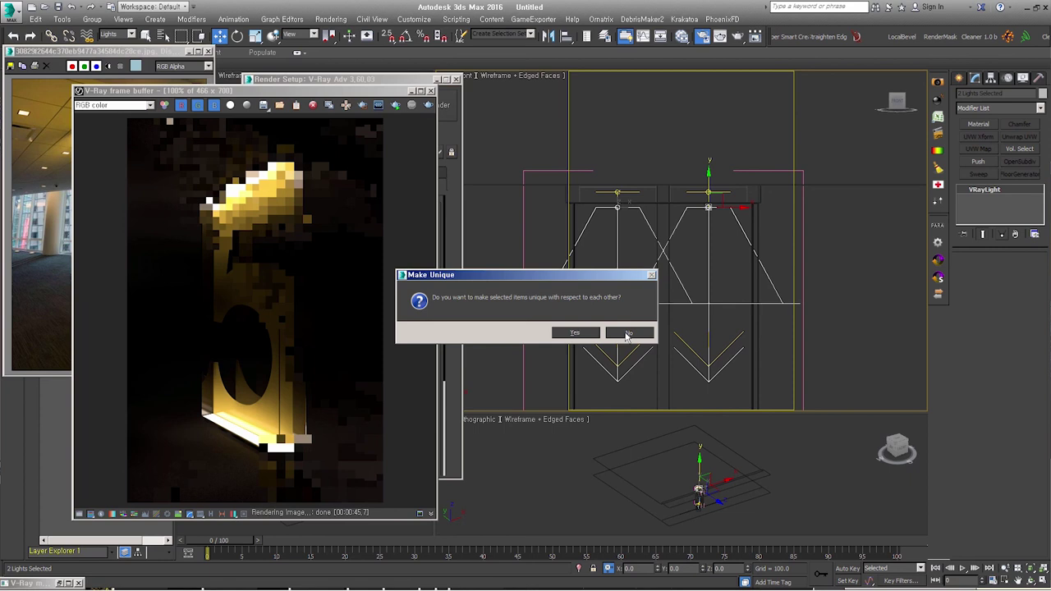
left_click(627, 334)
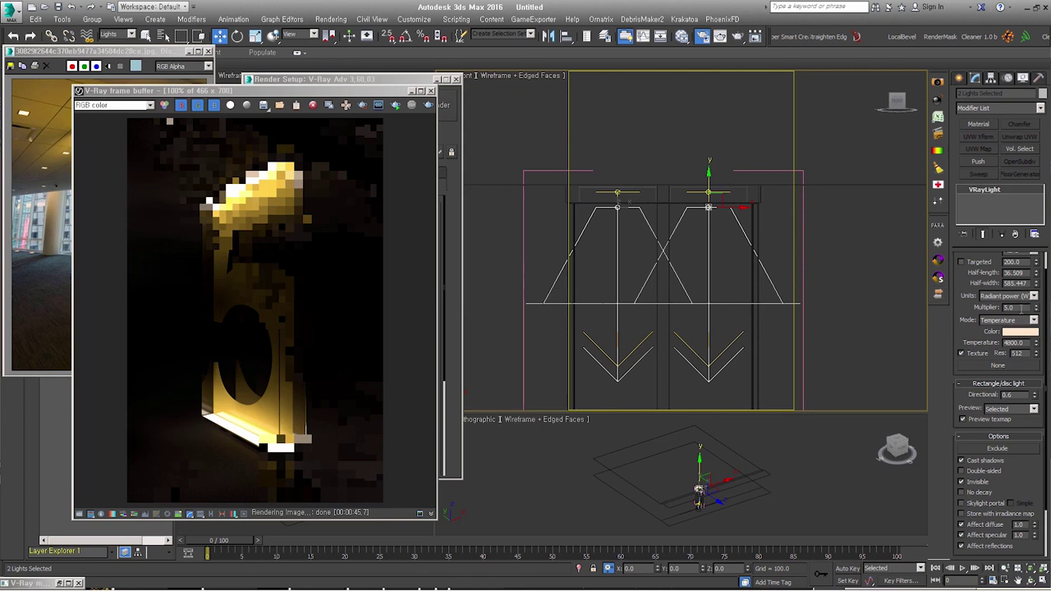
- Set the copied lights' multiplier to 3.0 and turn off Affect reflections
double_click(1022, 308)
scroll(963, 398, "down", 2)
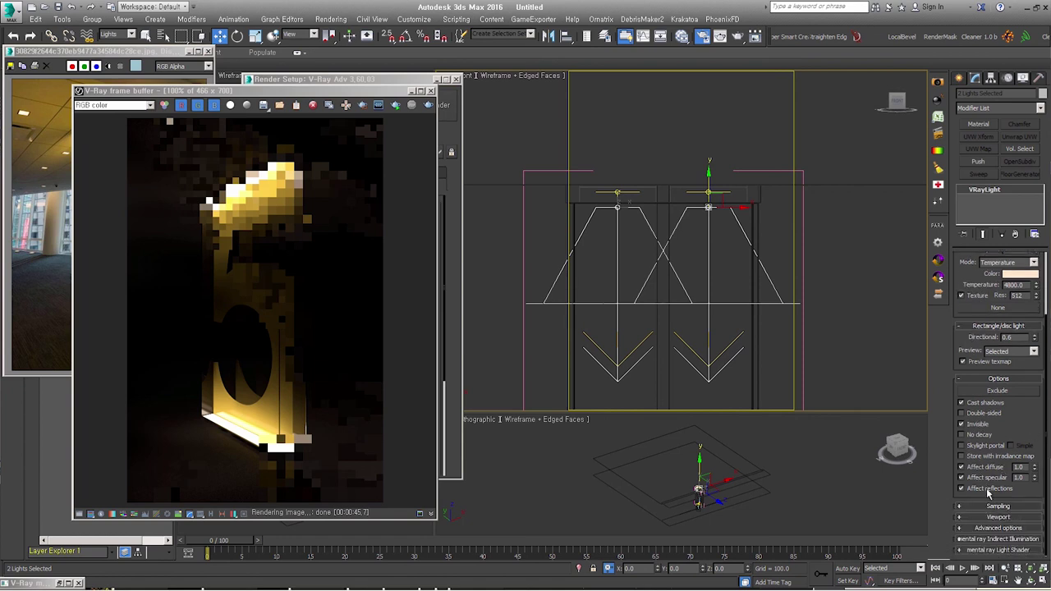
left_click(976, 490)
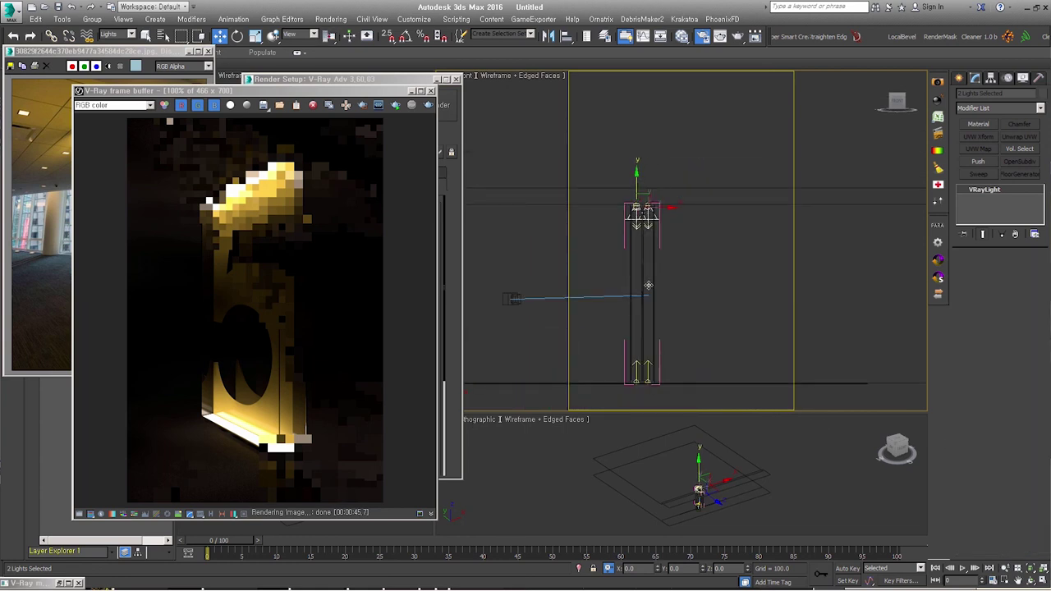
- Shift-drag the plane lights down to make another instanced copy
left_click_drag(637, 179, 636, 324, "shift")
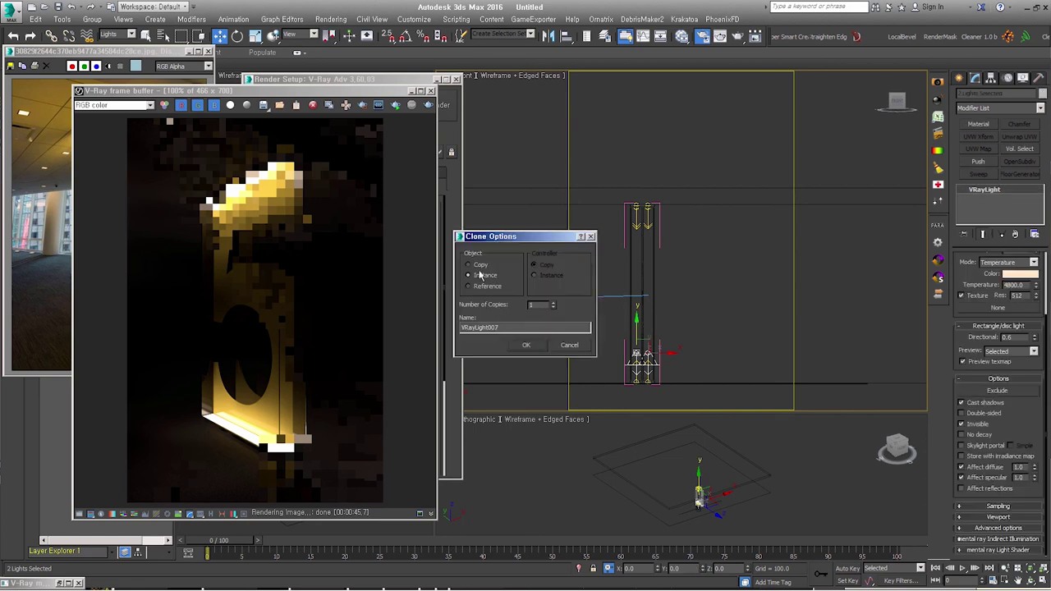
left_click(530, 345)
scroll(652, 378, "up", 3)
scroll(681, 300, "up", 2)
scroll(657, 247, "up", 2)
- Rotate the copied lights 180° to face upward and move them to the sign's base
right_click(646, 220)
left_click(670, 238)
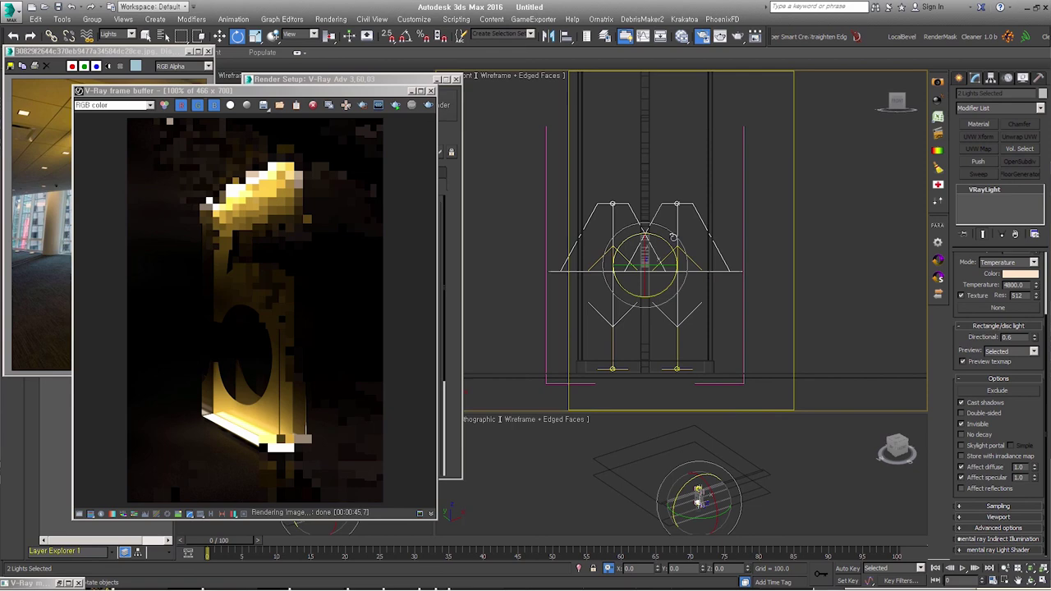
left_click_drag(670, 238, 730, 208)
right_click(653, 246)
left_click(664, 256)
left_click_drag(676, 298, 683, 333)
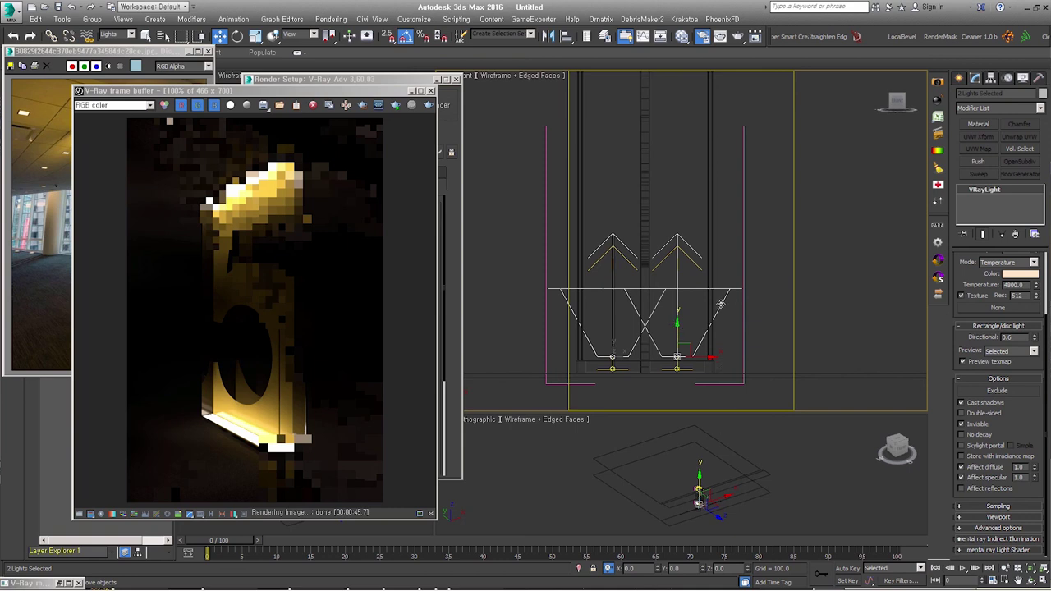
- Return to the camera view, deselect the lights, and start a new test render
key("c")
left_click(838, 249)
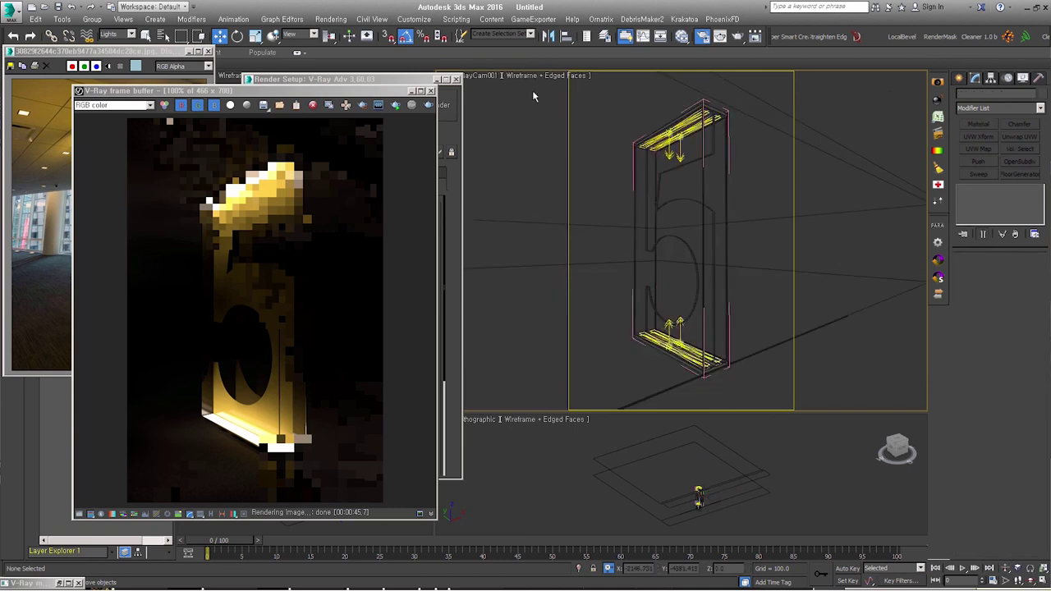
left_click_drag(409, 93, 818, 51)
left_click(818, 62)
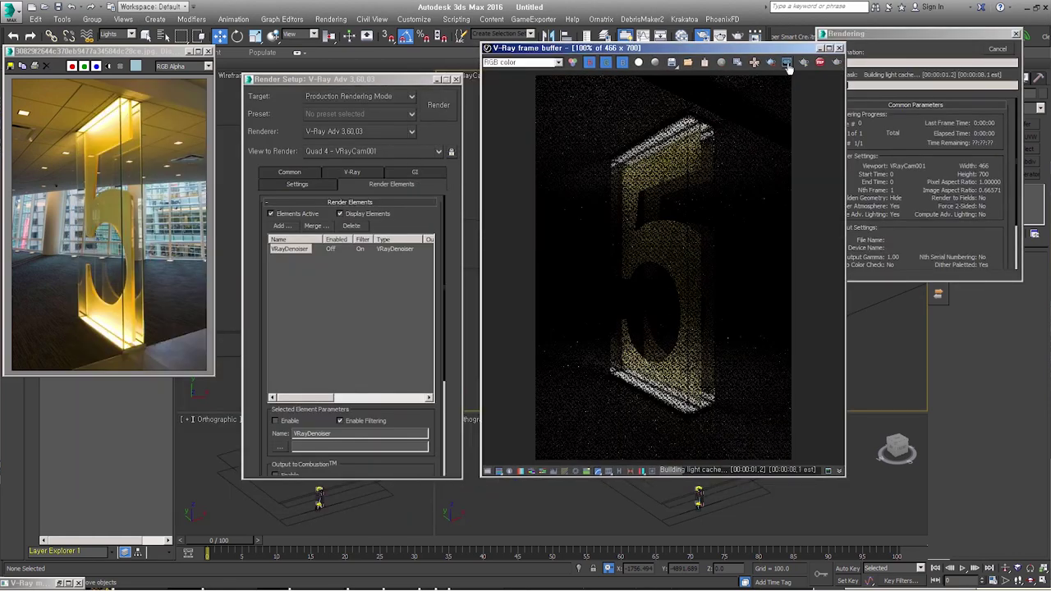